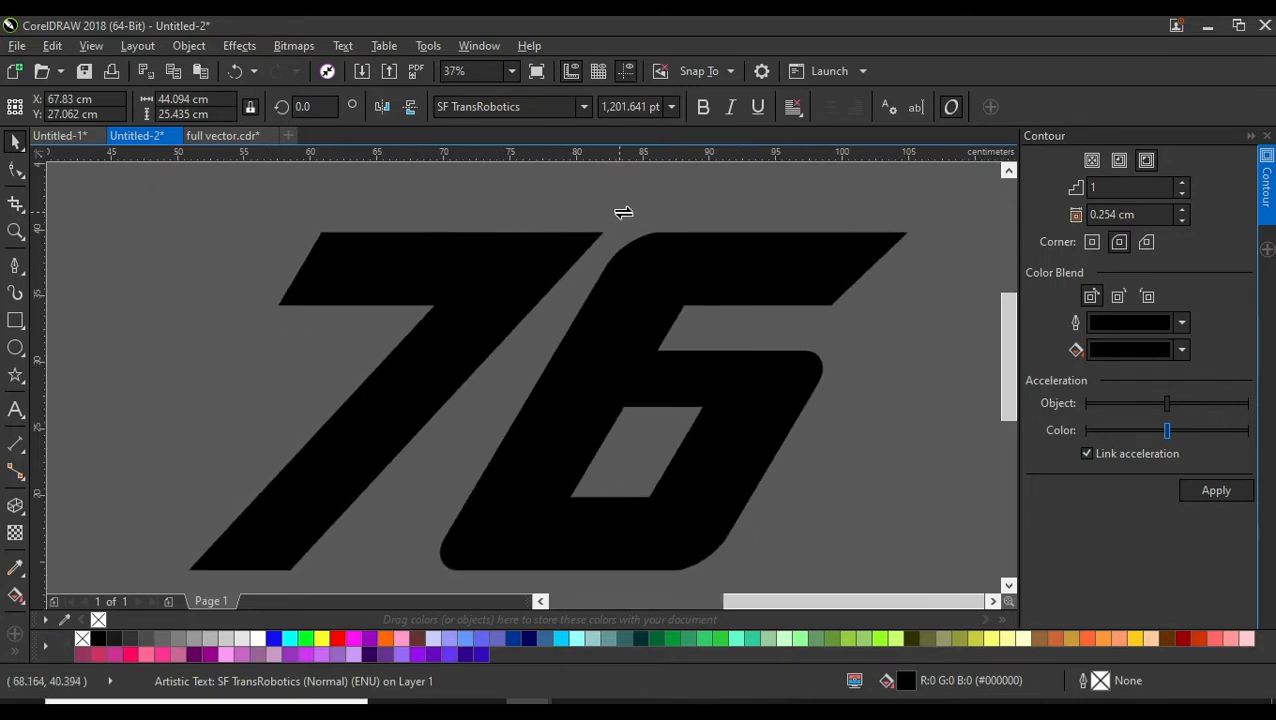
Stretch and slant the 76 text to about 64 cm wide and break it into separate digits
scroll(623, 212, "down", 2)
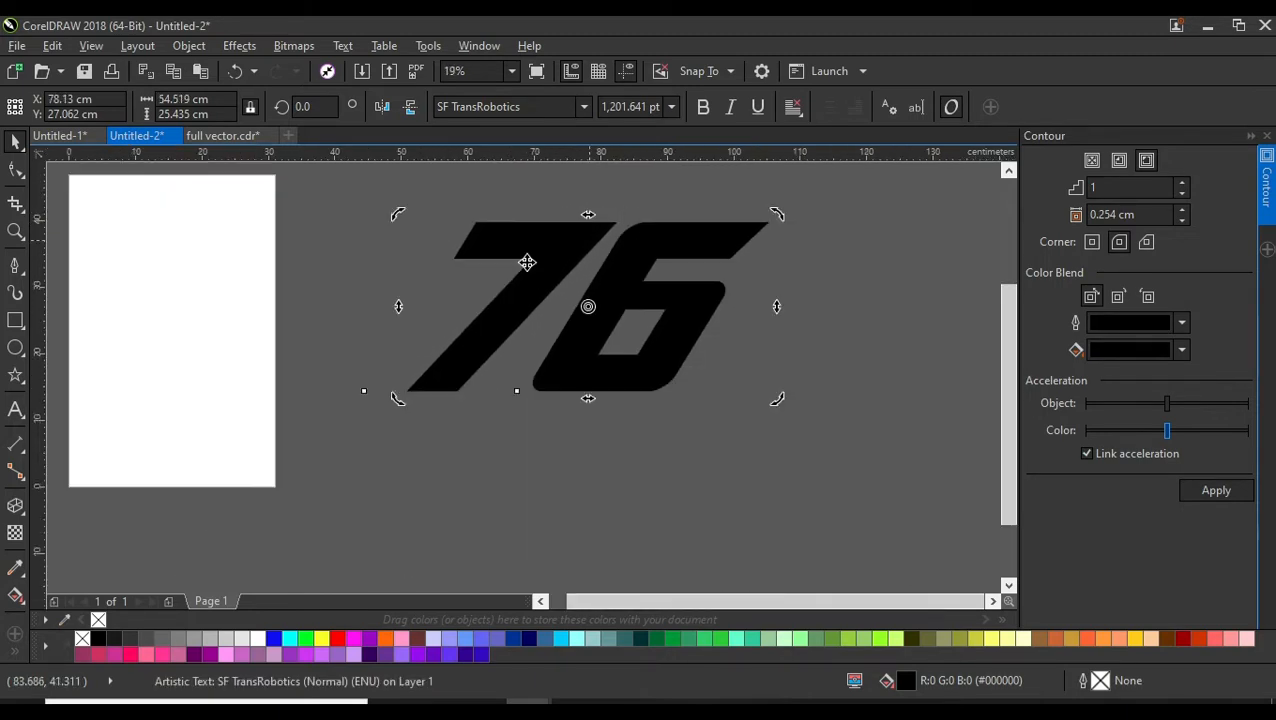
left_click_drag(647, 347, 736, 335)
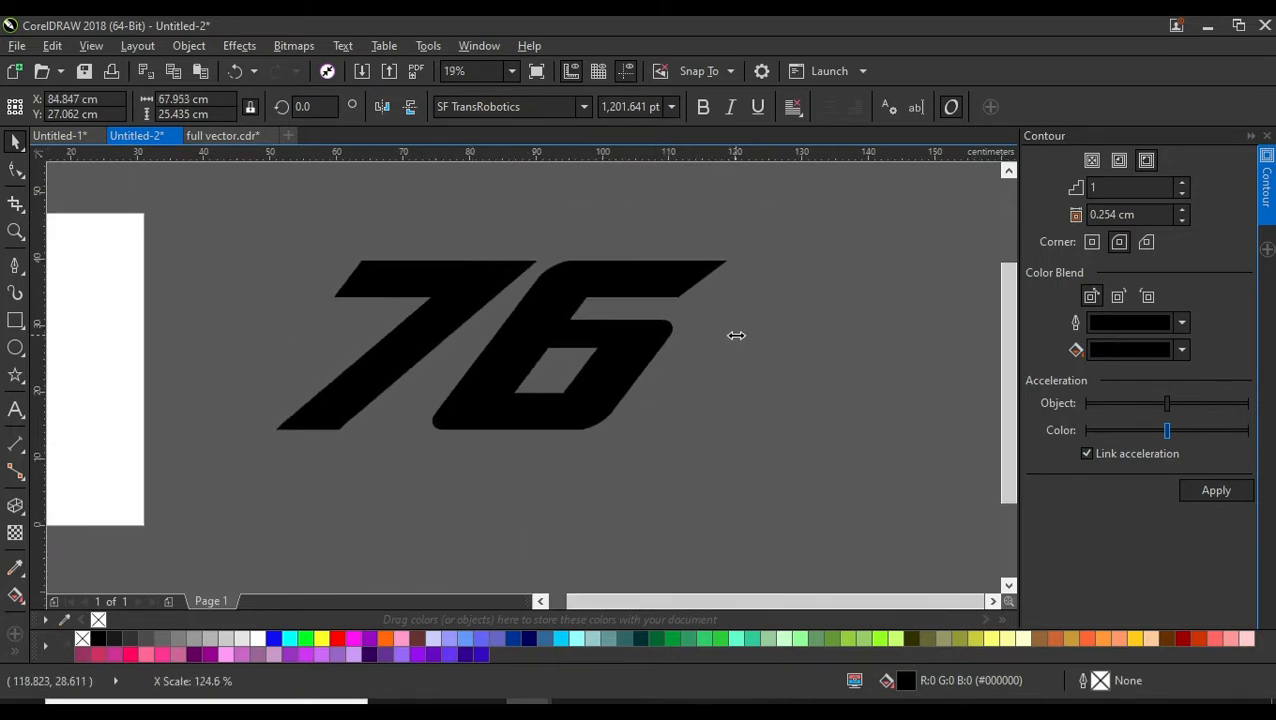
left_click(531, 342)
left_click_drag(501, 252, 475, 256)
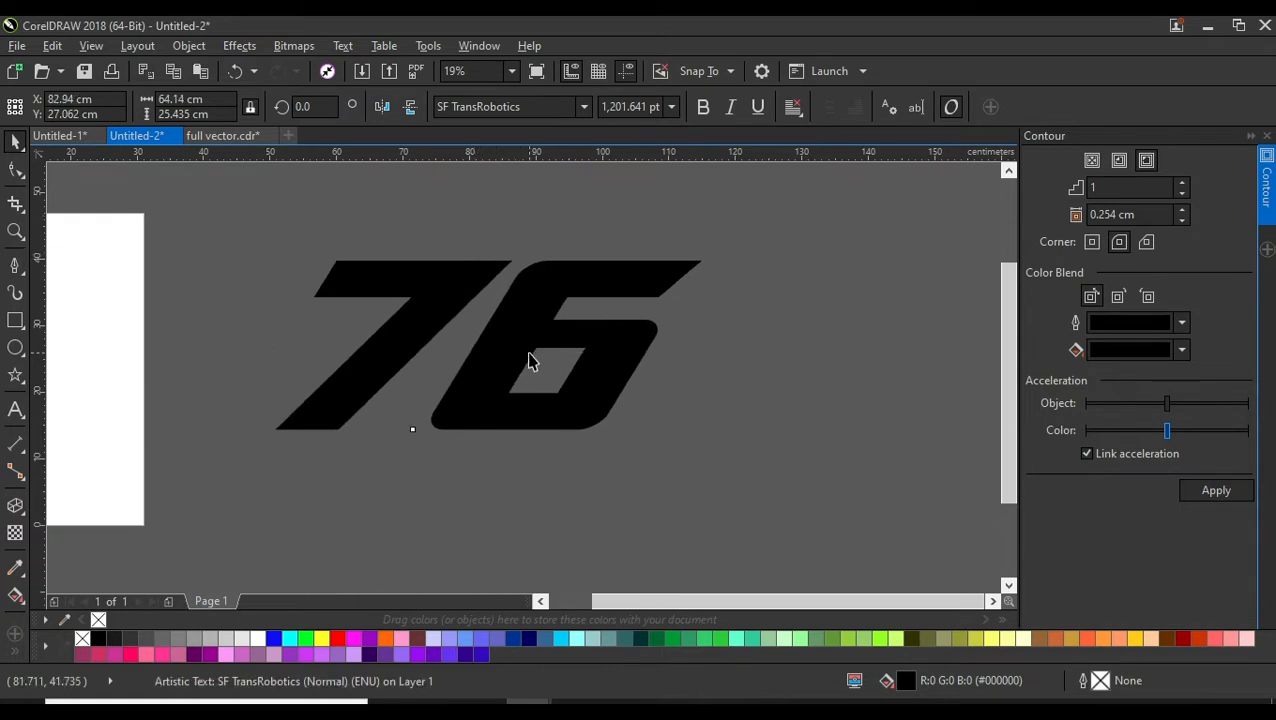
scroll(529, 353, "up", 2)
scroll(513, 333, "down", 2)
key("Escape")
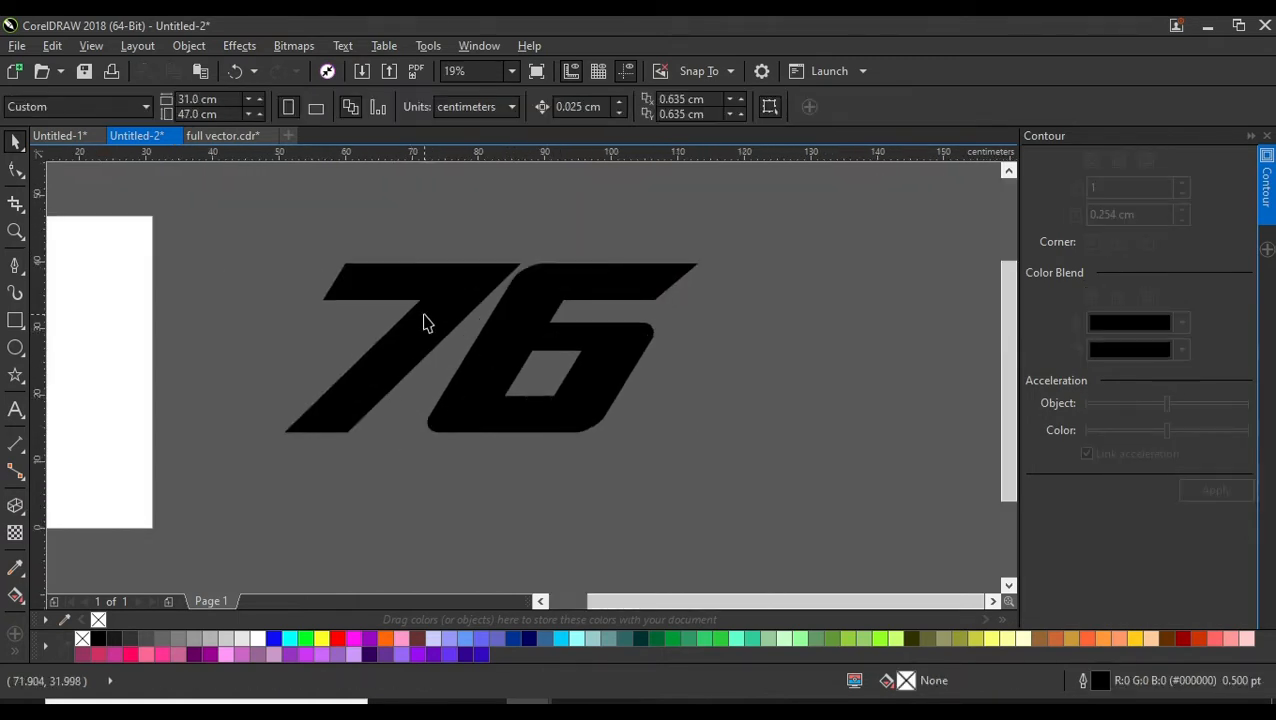
Convert the 7 to curves and extend its inner corner horizontally by about 8.5 cm to cut a thin pointed notch
left_click(424, 322)
scroll(376, 322, "up", 2)
scroll(330, 230, "down", 1)
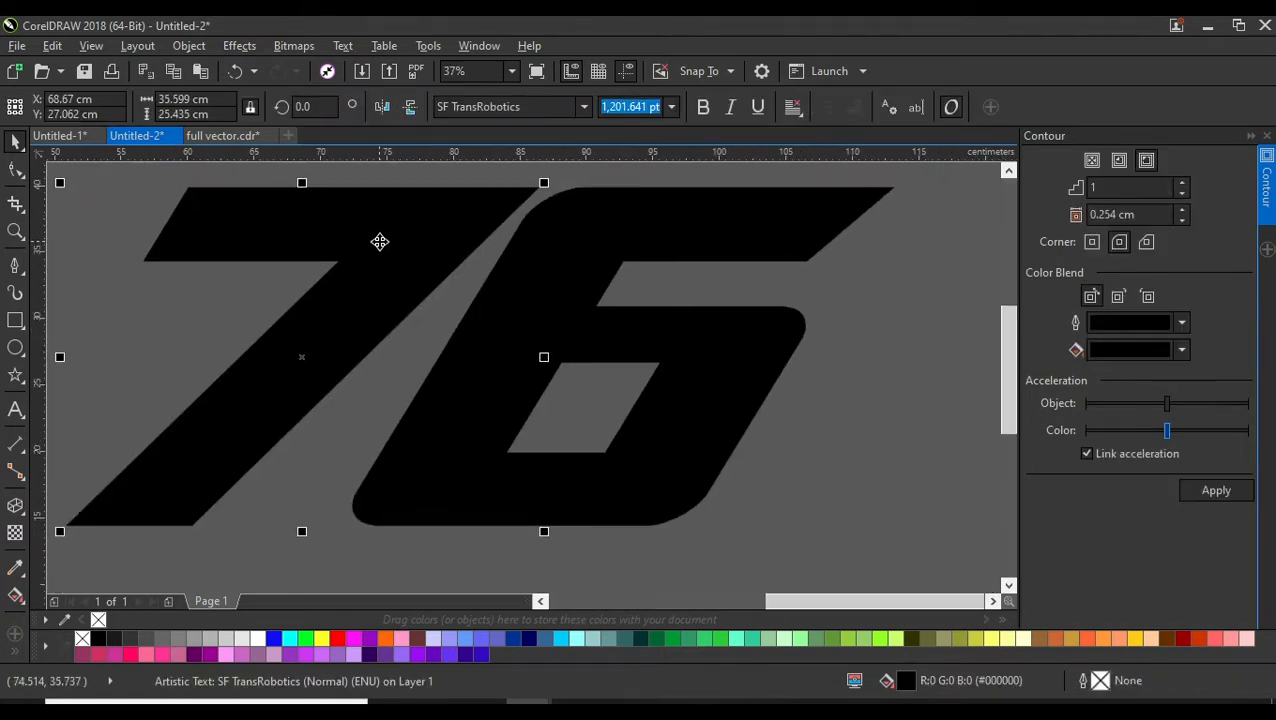
right_click(380, 242)
left_click(446, 343)
left_click(15, 170)
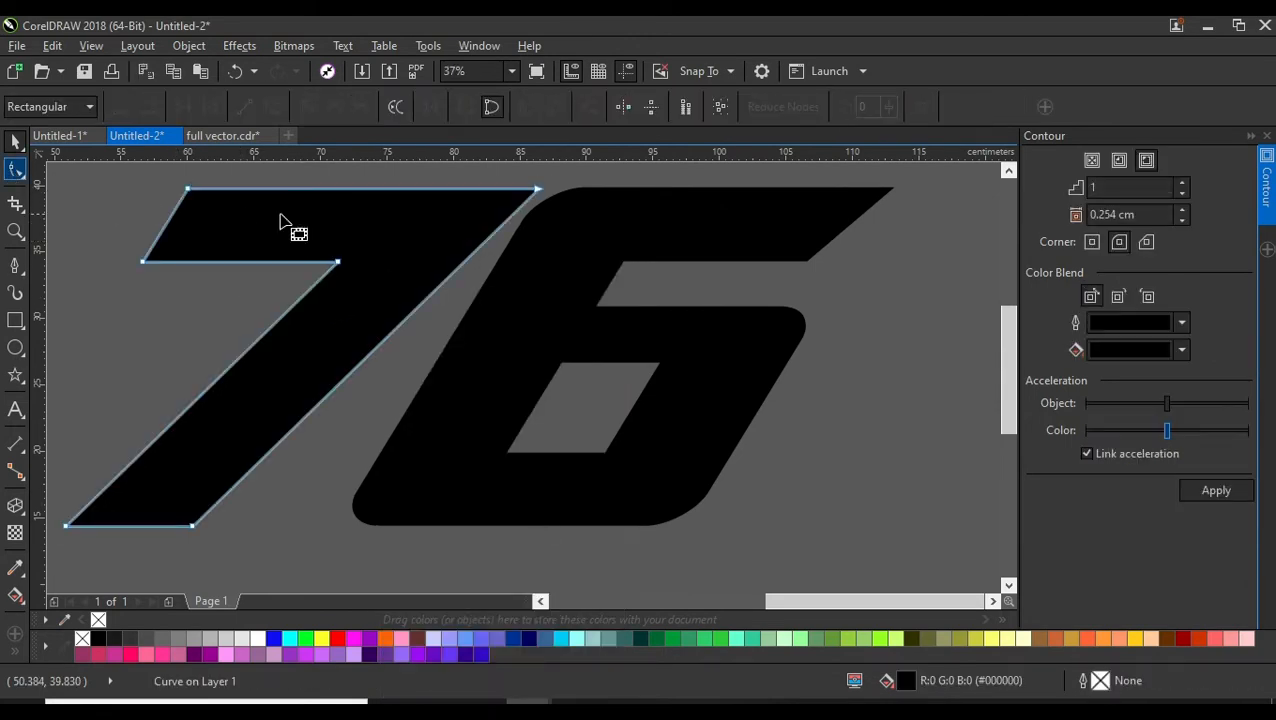
scroll(310, 224, "up", 1)
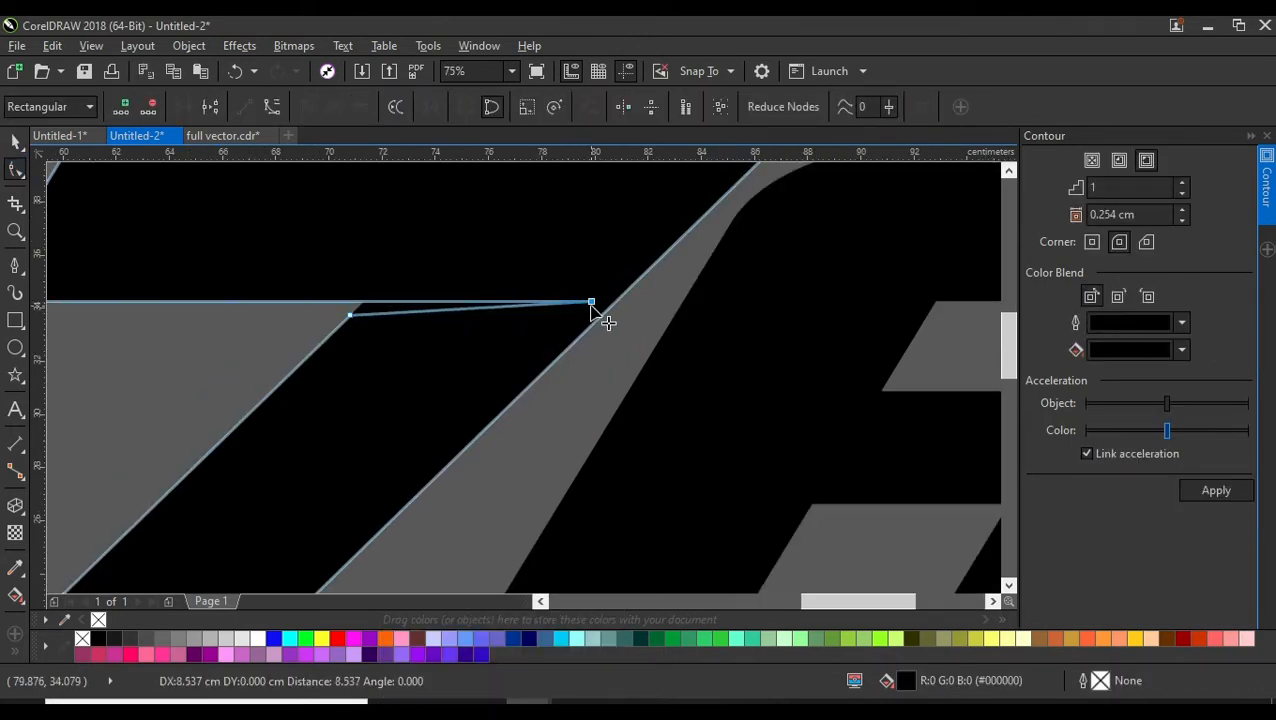
left_click_drag(591, 306, 591, 306)
scroll(560, 308, "down", 1)
scroll(553, 292, "right", 1)
Convert the 6 to curves and start editing its nodes
left_click(547, 434)
right_click(546, 433)
left_click(652, 401)
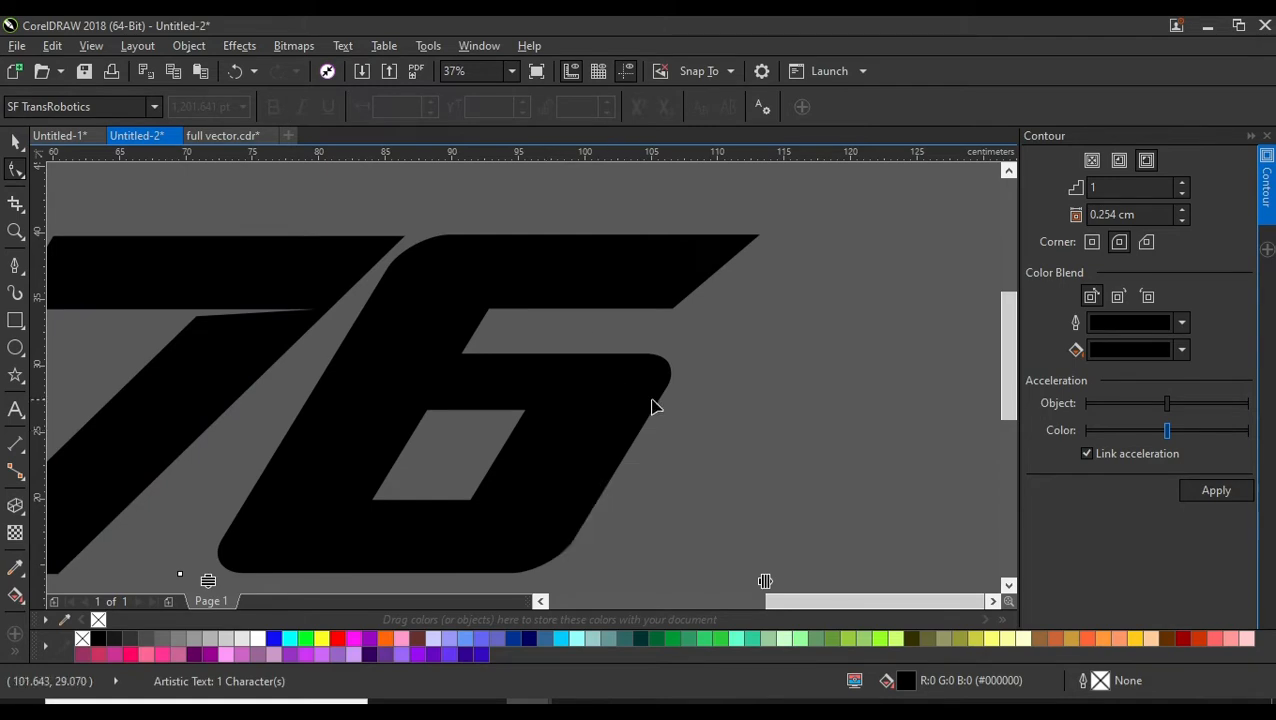
scroll(573, 382, "down", 1)
left_click(15, 142)
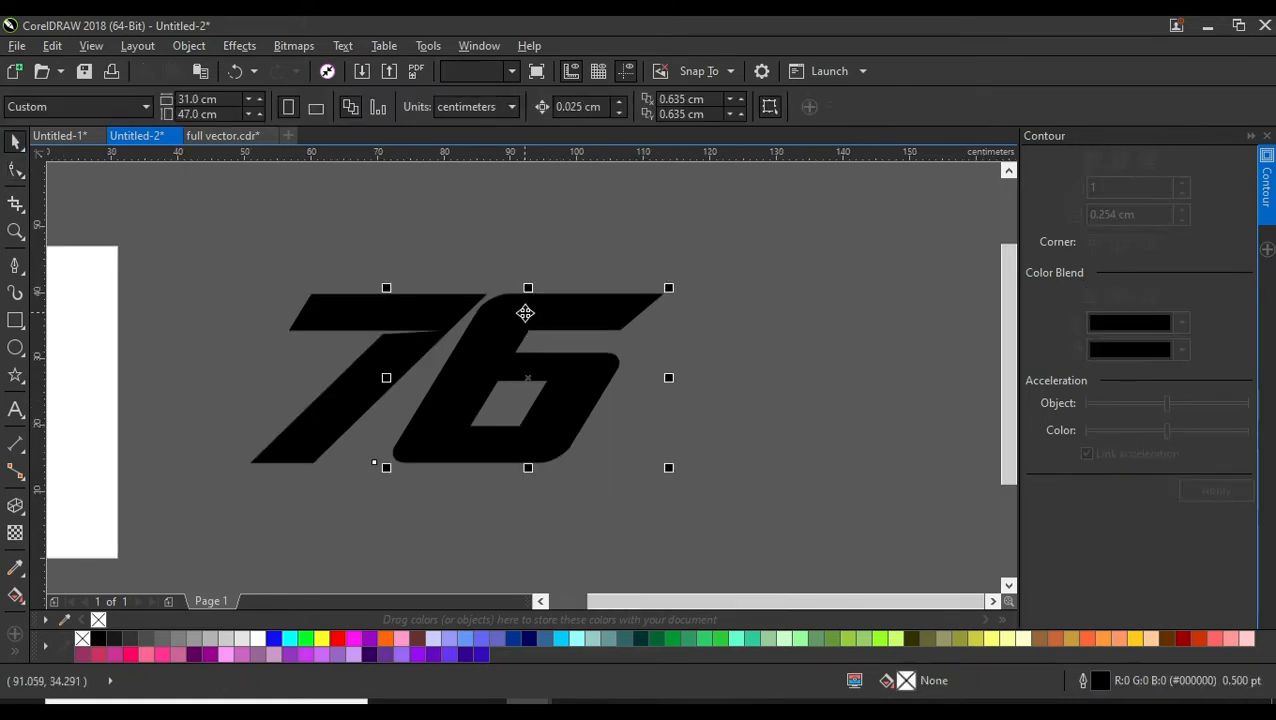
right_click(530, 380)
left_click(578, 341)
left_click(12, 171)
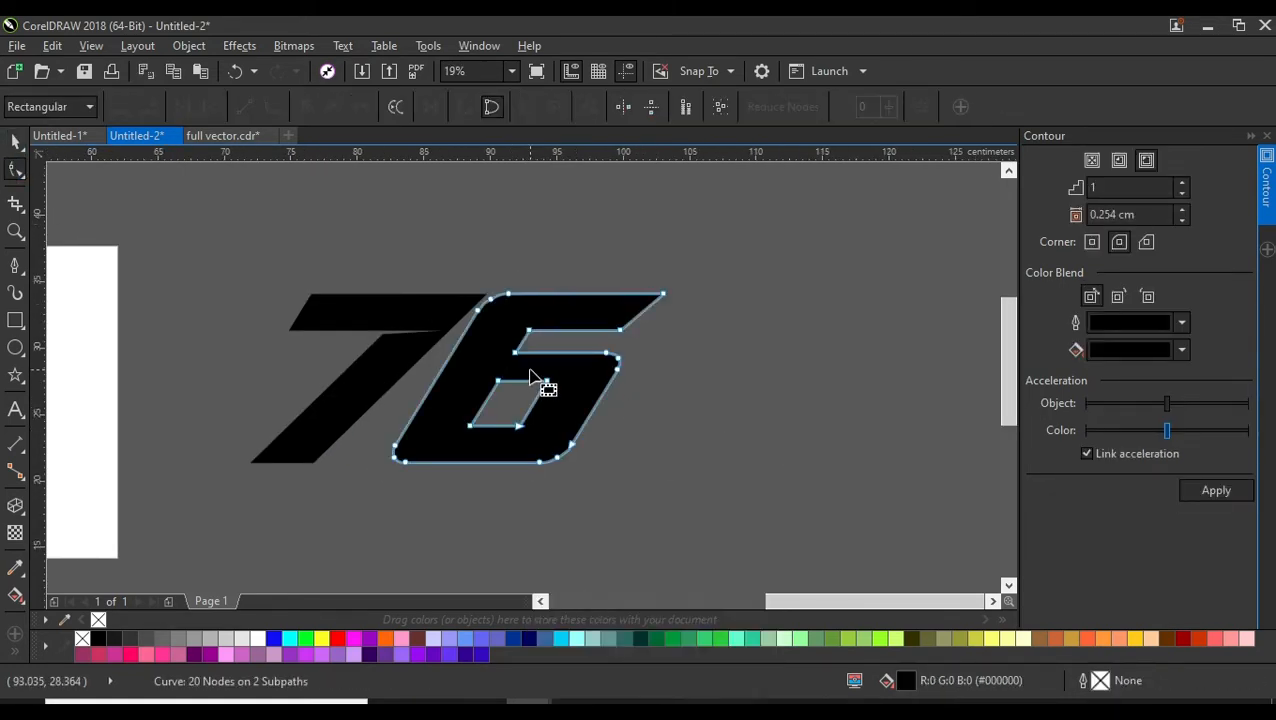
Extend the upper-right corner of the 6's counter rightward by about 8.7 cm and its lower-left corner leftward, forming thin pointed notches
scroll(547, 382, "up", 2)
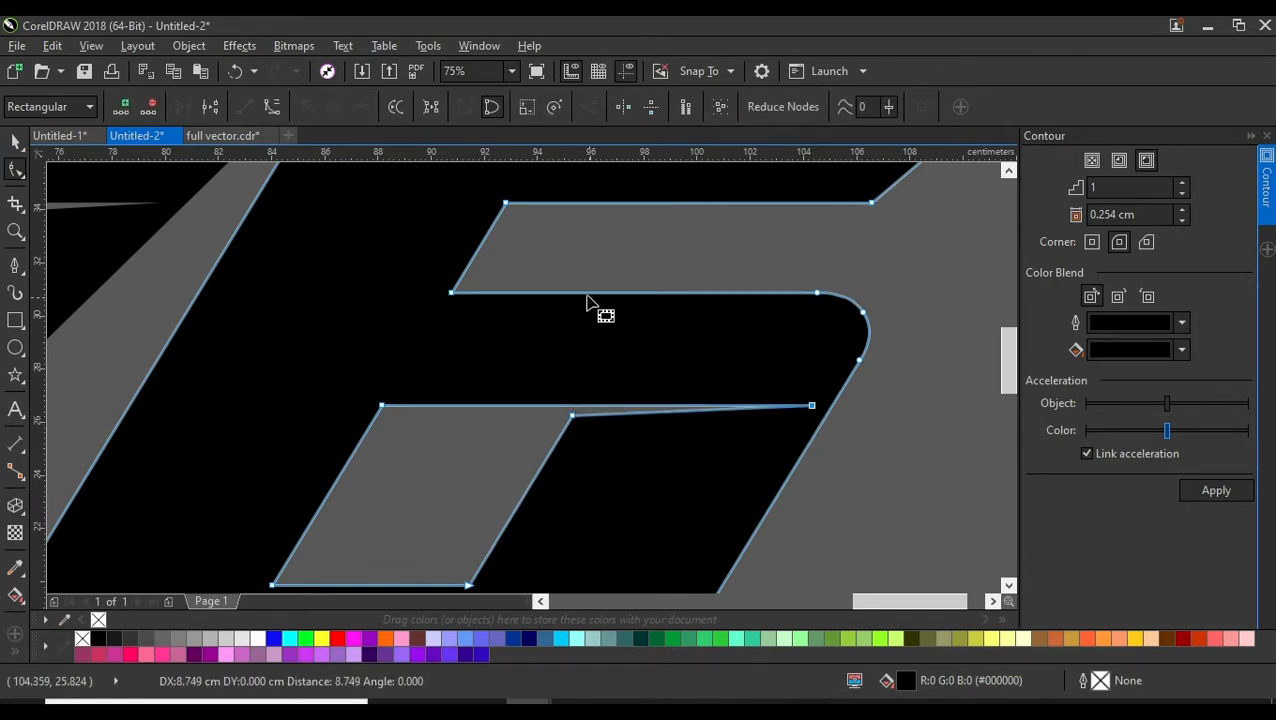
scroll(588, 302, "down", 1)
scroll(592, 432, "up", 1)
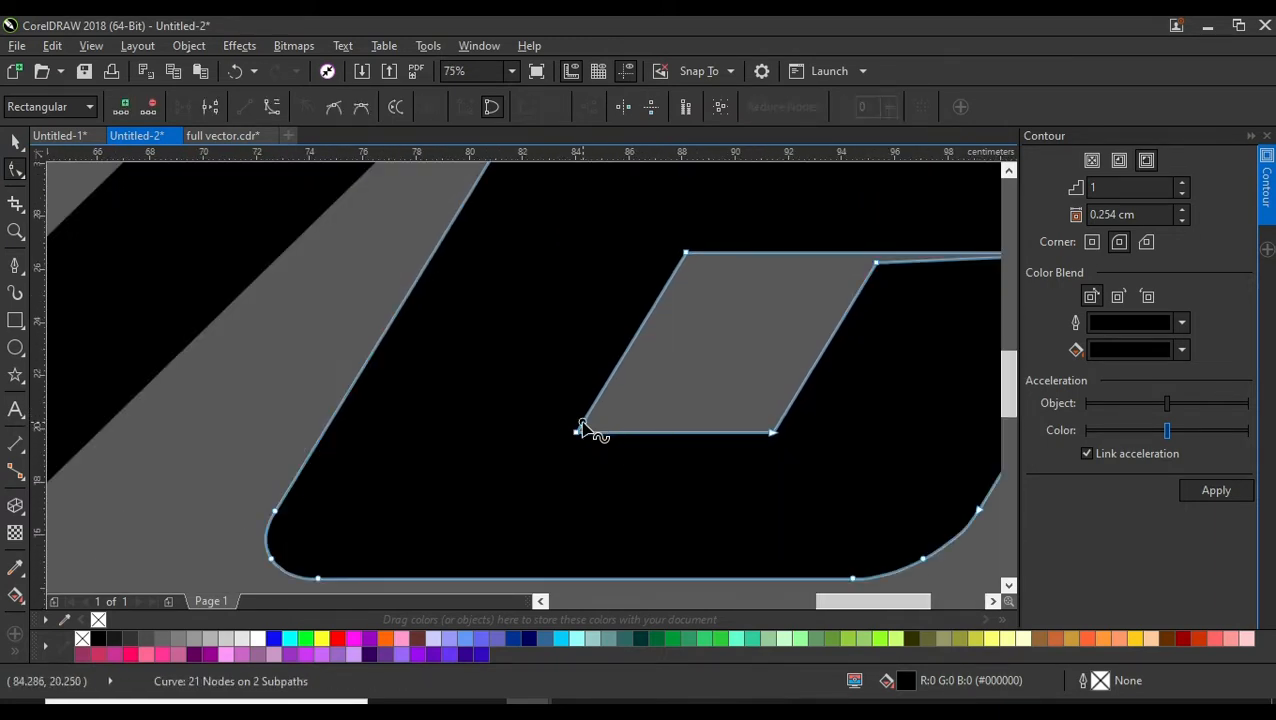
left_click_drag(385, 433, 347, 433)
scroll(352, 414, "down", 1)
left_click_drag(192, 182, 245, 266)
Weld the 7 and the 6 into one curve and fill it with light blue #00CCFF
left_click(15, 142)
left_click(115, 383)
left_click_drag(369, 330, 463, 330)
scroll(470, 331, "down", 1)
left_click(457, 340)
left_click_drag(589, 322, 441, 322)
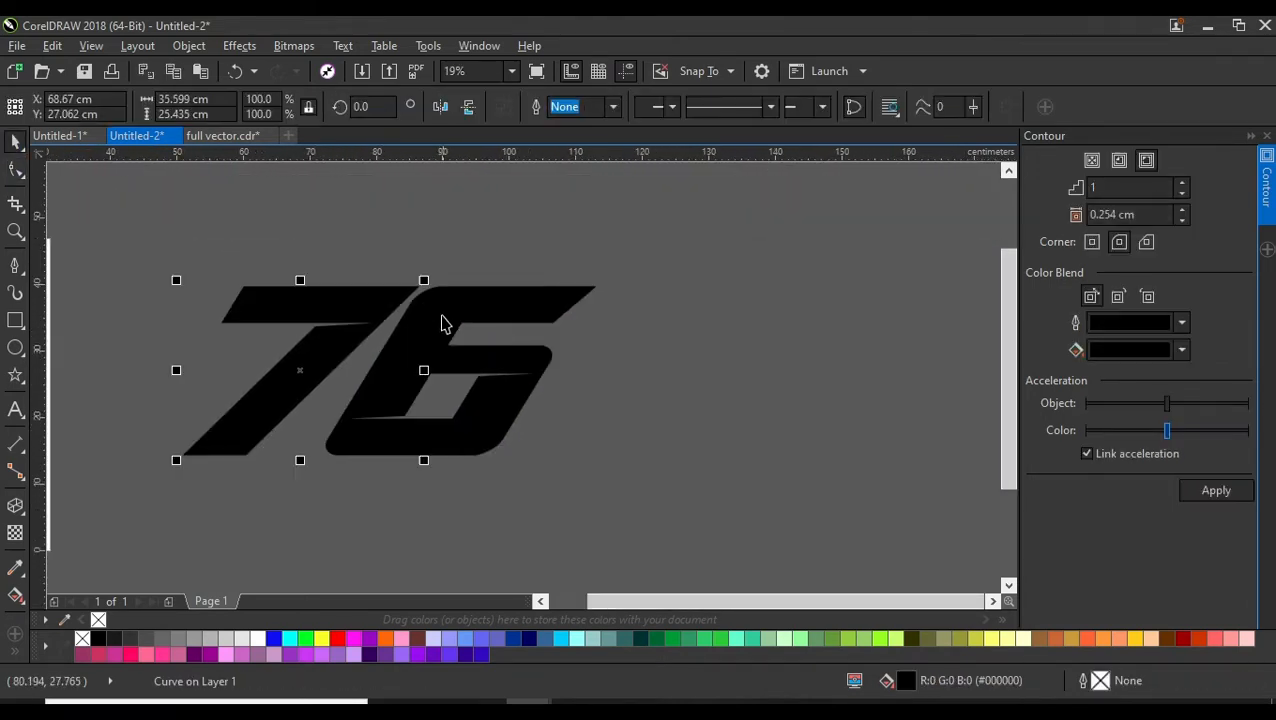
left_click(442, 322, "shift")
left_click_drag(567, 399, 700, 407)
left_click(539, 106)
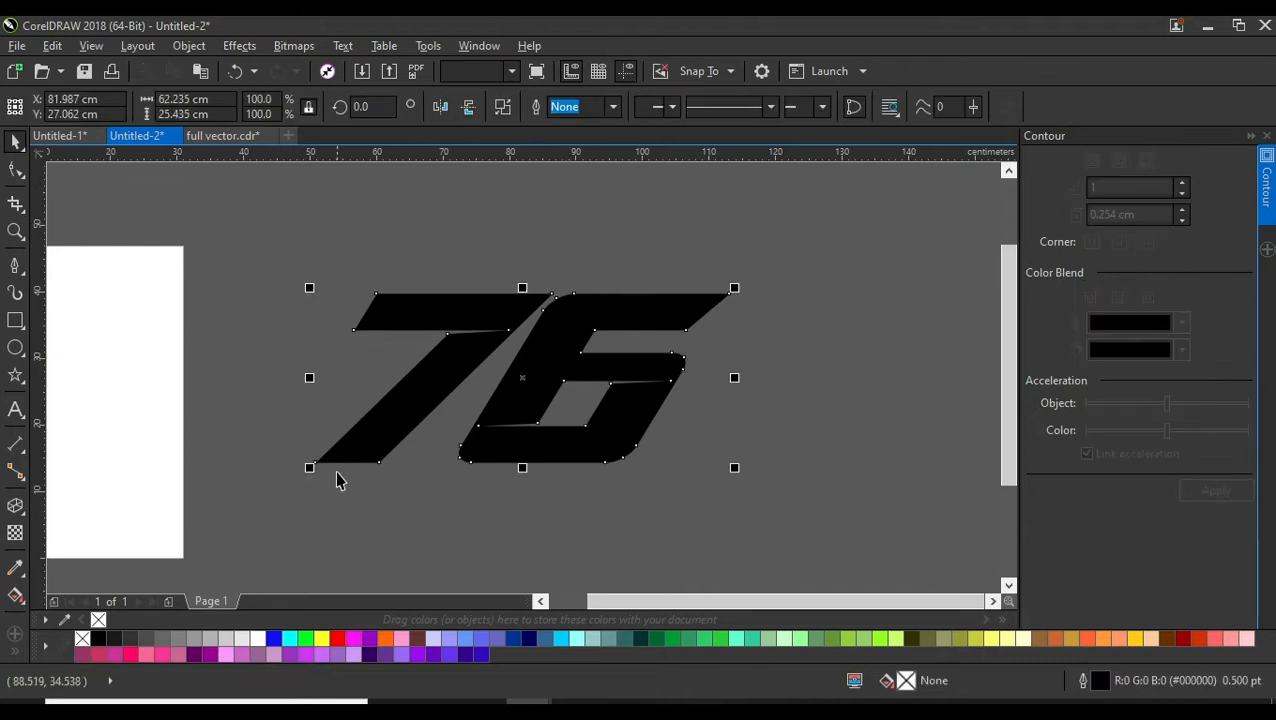
left_click_drag(565, 327, 521, 322)
left_click(561, 638)
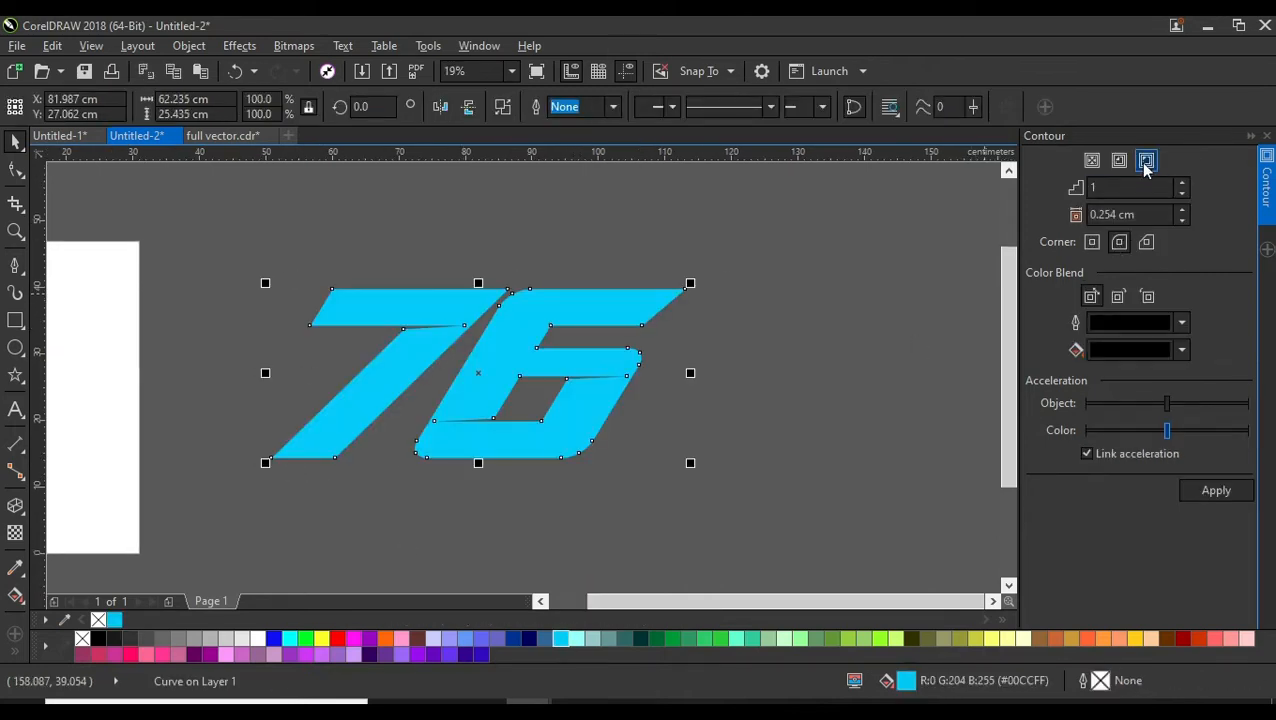
Add a one-step black outside contour to the 76 with a 1.754 cm offset and mitered corners
left_click(1215, 490)
left_click(658, 101)
left_click(658, 101)
left_click(658, 101)
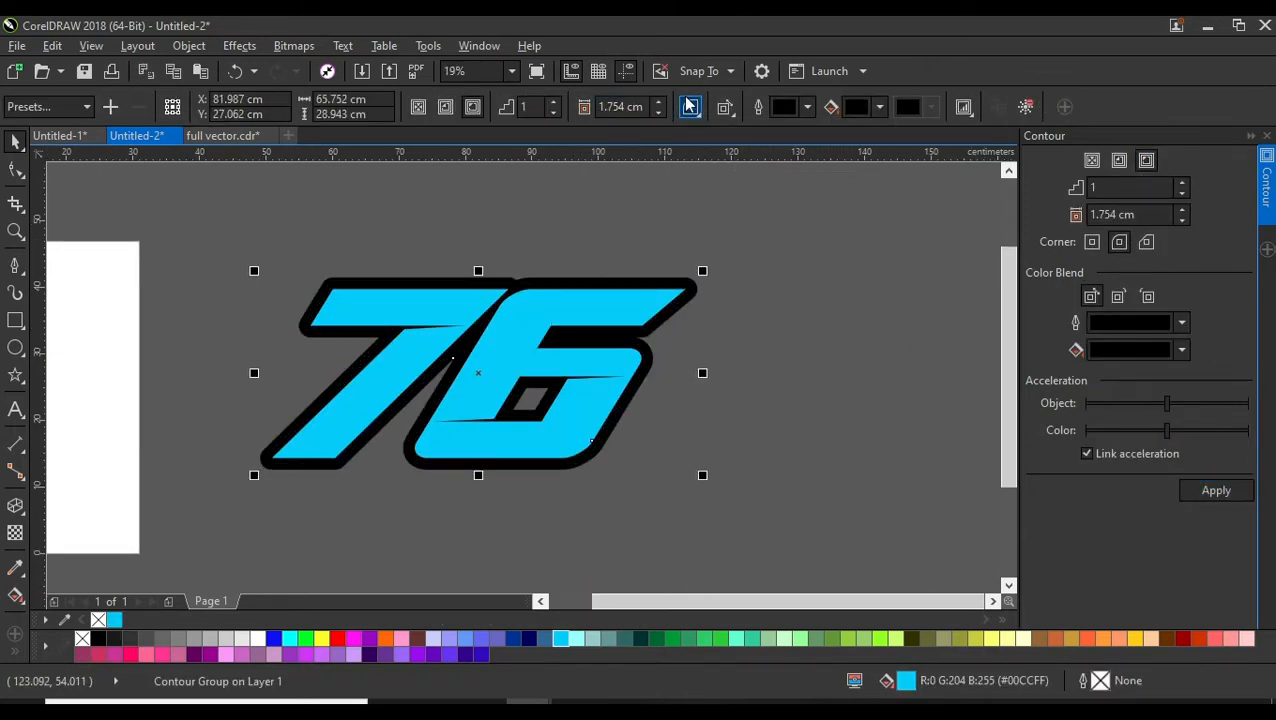
left_click(689, 104)
left_click(700, 130)
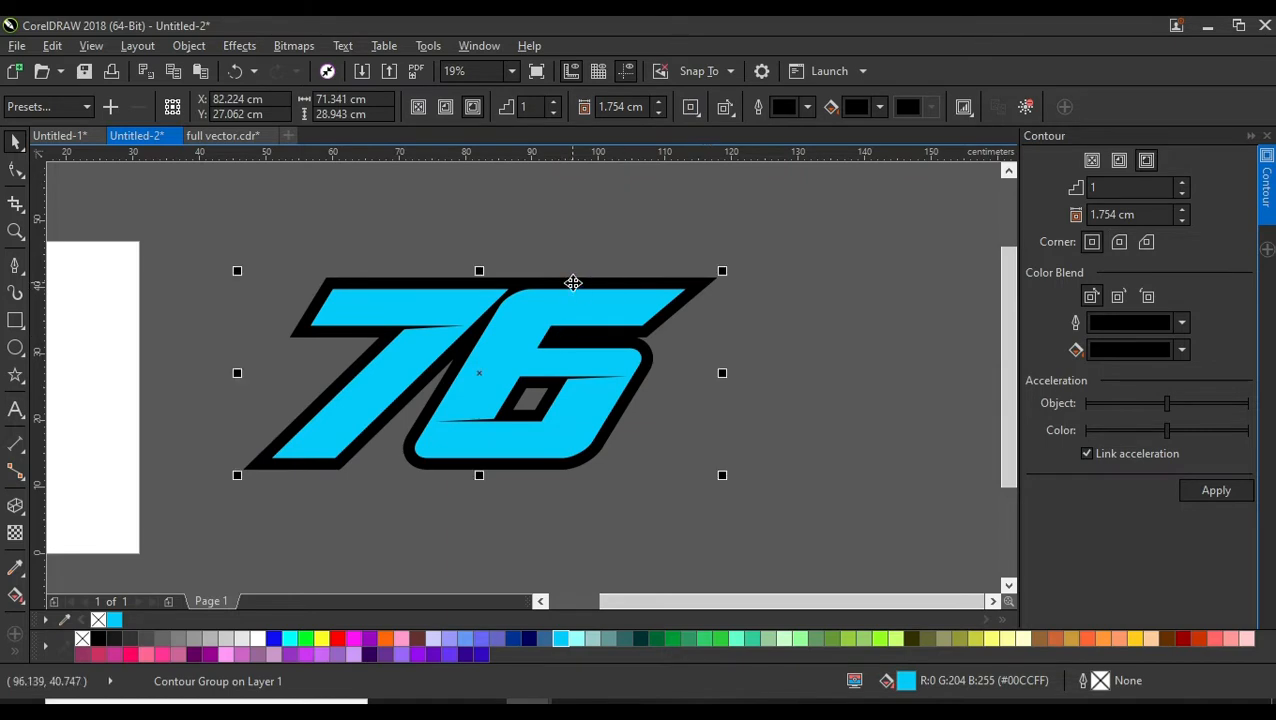
right_click(573, 283)
left_click(670, 316)
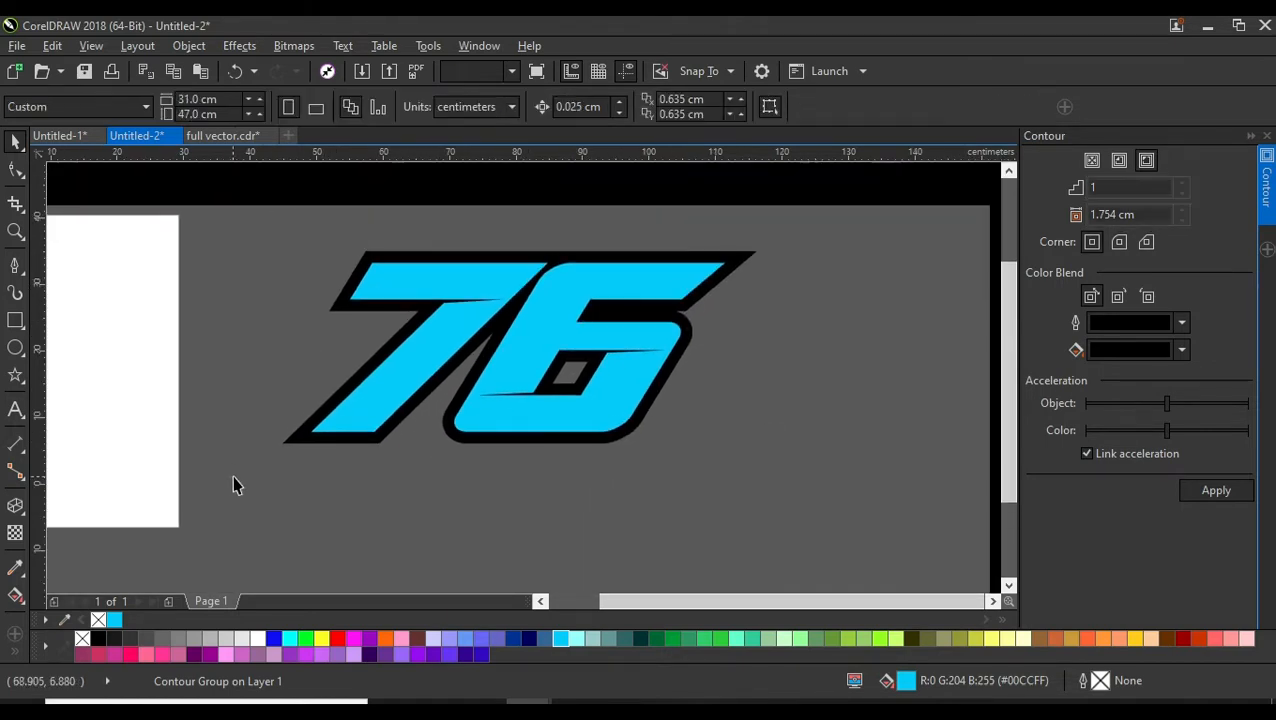
Apply a single-arc envelope to the 76, lowering both bottom corners and pulling the upper-right corner outward
left_click(18, 505)
left_click(63, 590)
scroll(447, 548, "up", 2)
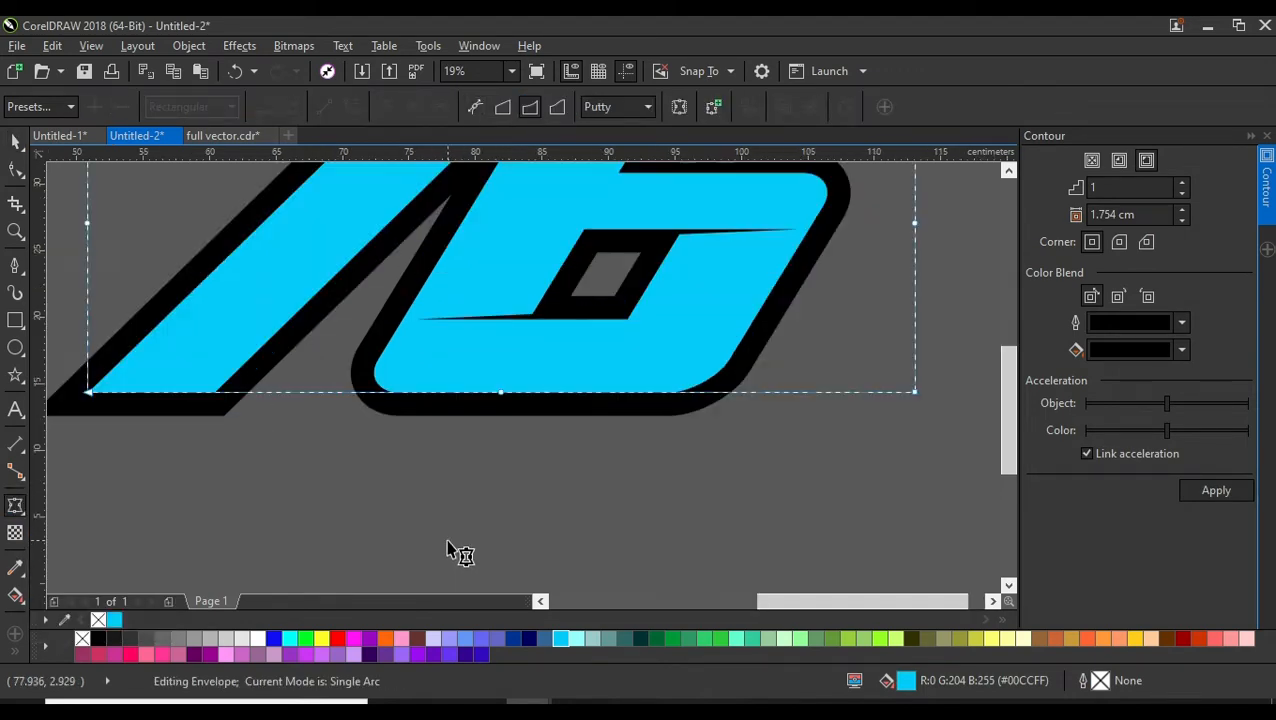
scroll(370, 470, "down", 3)
left_click_drag(229, 434, 228, 447)
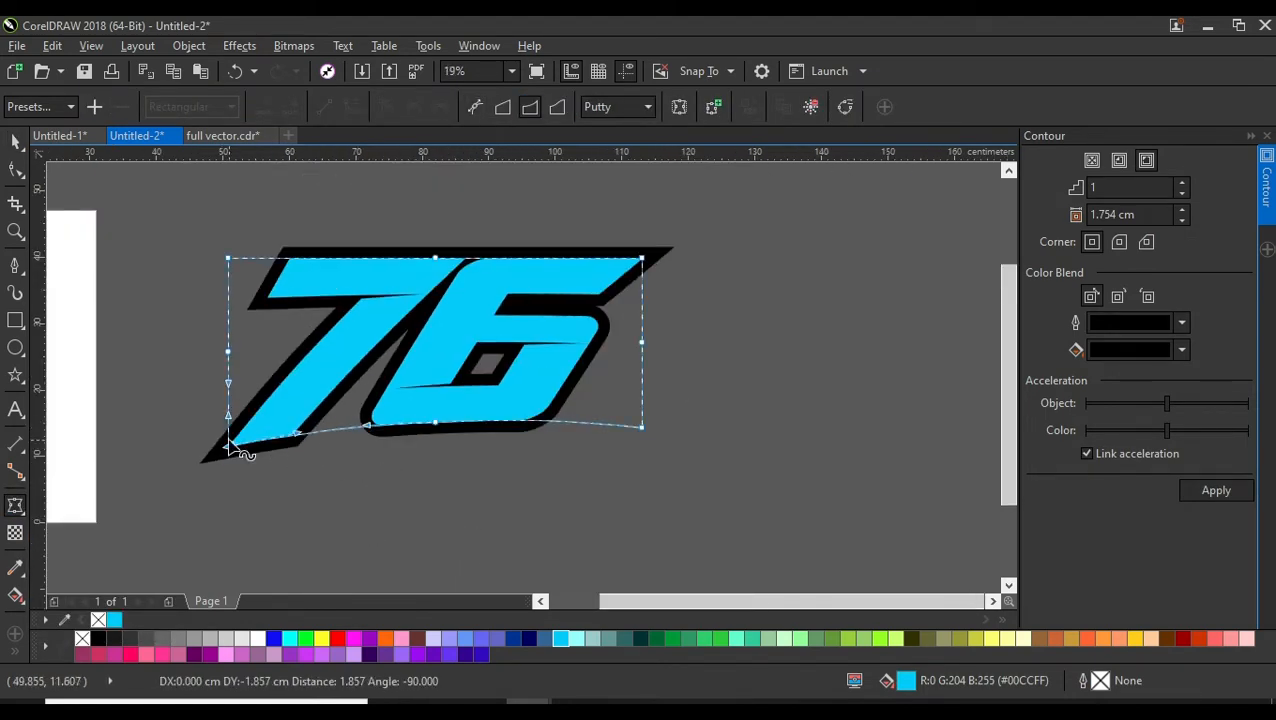
left_click_drag(643, 259, 656, 262)
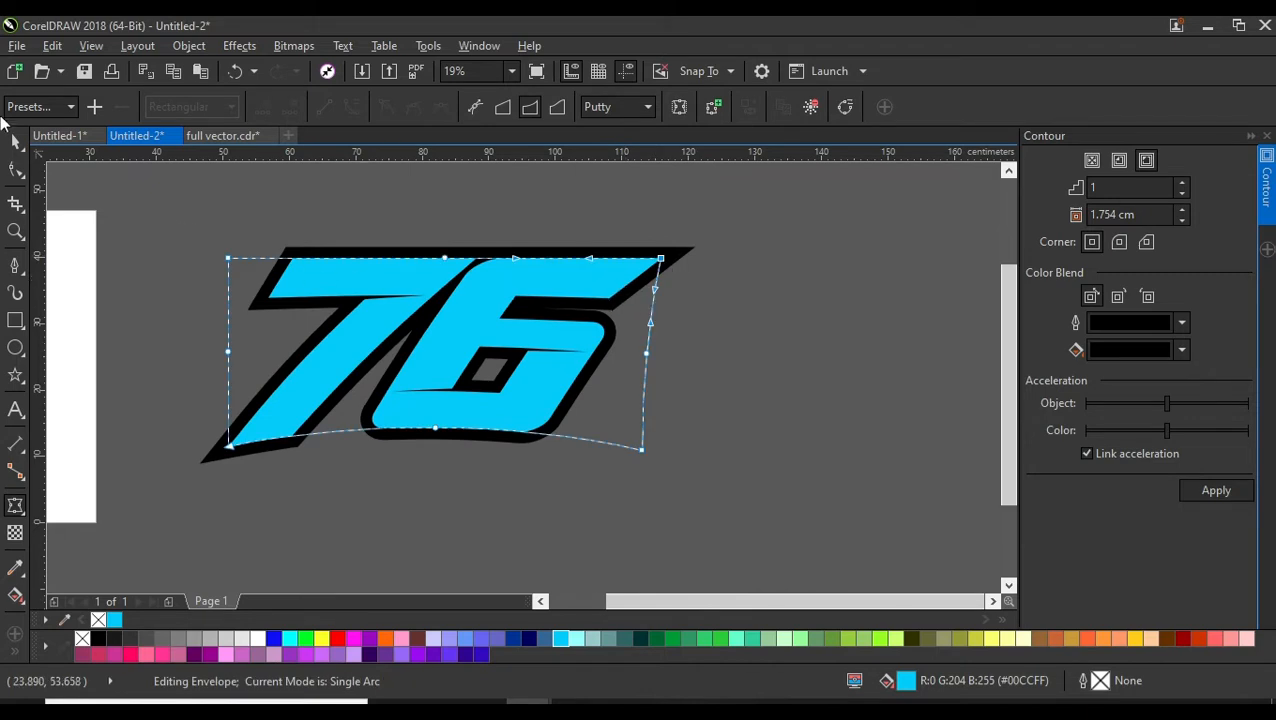
scroll(640, 350, "up", 2)
key("space")
Break the contour group apart and split the black outline curve to remove the hole inside the 6
right_click(621, 276)
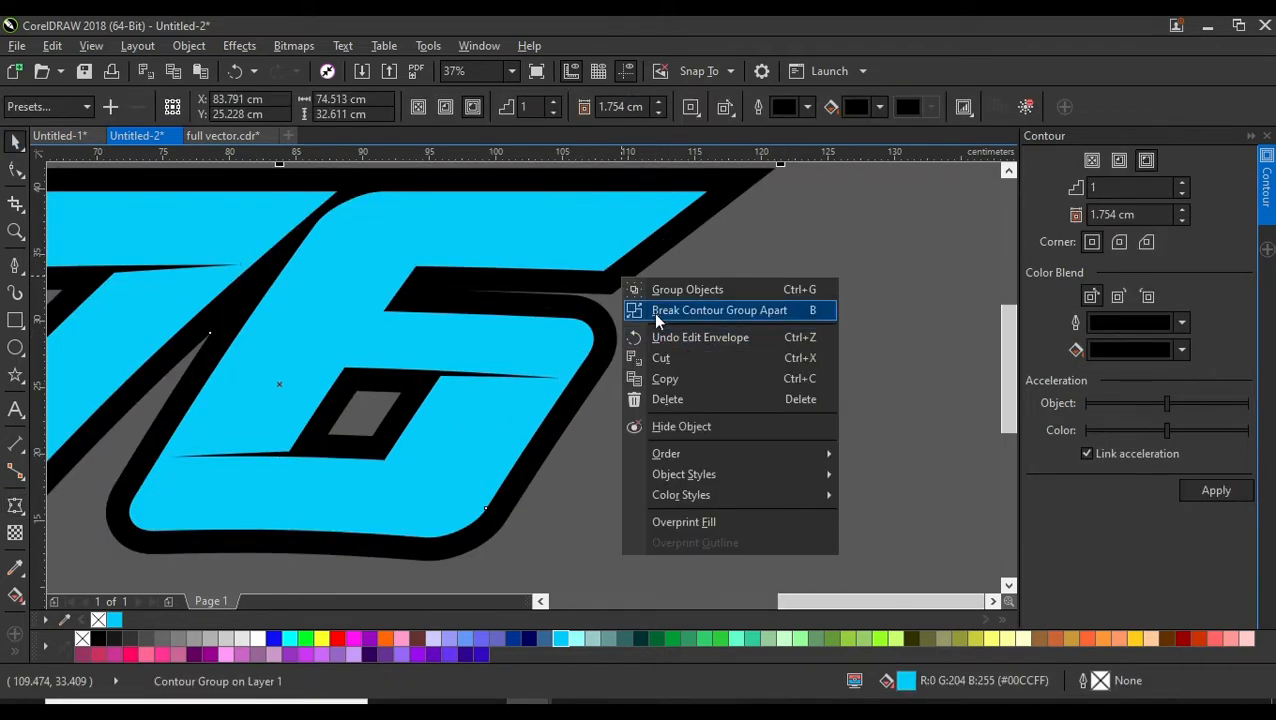
key("Escape")
key("ctrl+k")
scroll(624, 313, "down", 2)
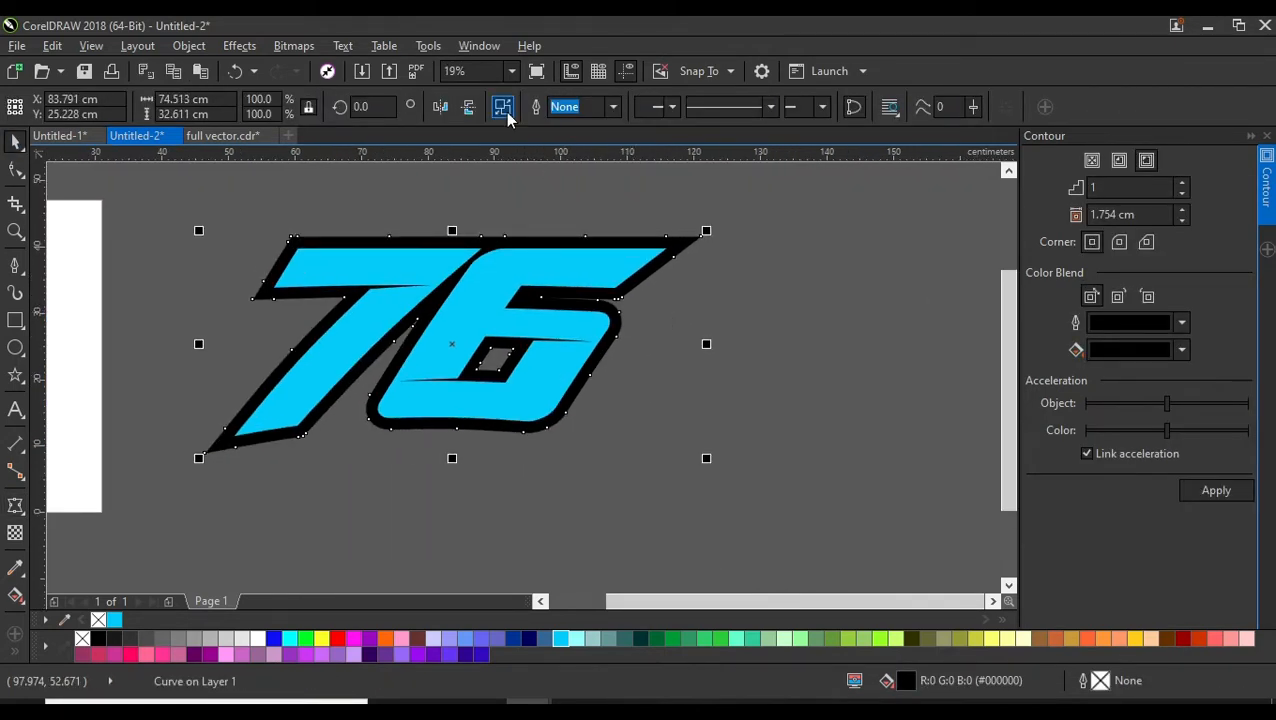
left_click(725, 363)
left_click_drag(551, 373, 681, 376)
left_click(627, 319)
left_click_drag(627, 319, 524, 337)
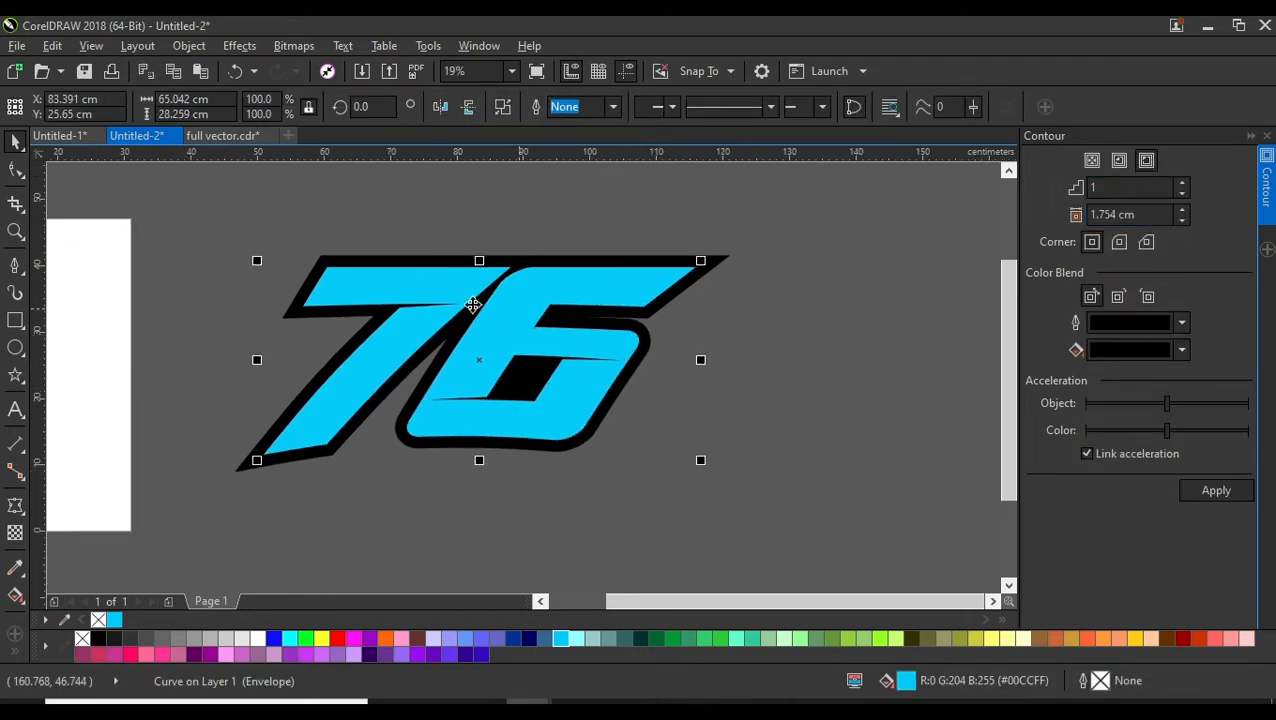
Duplicate the 76 slightly down and right in blue #0000FF, and add a further offset copy in light blue #00CCFF
scroll(473, 305, "up", 2)
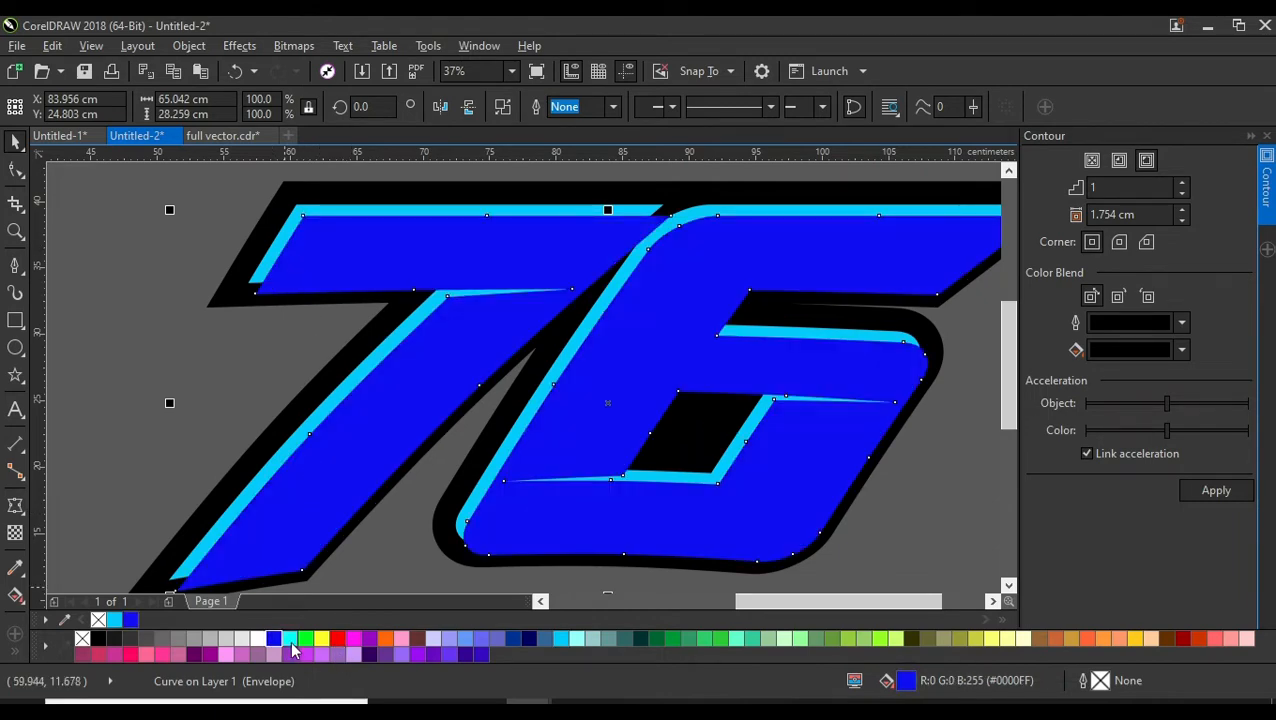
left_click_drag(355, 240, 359, 245)
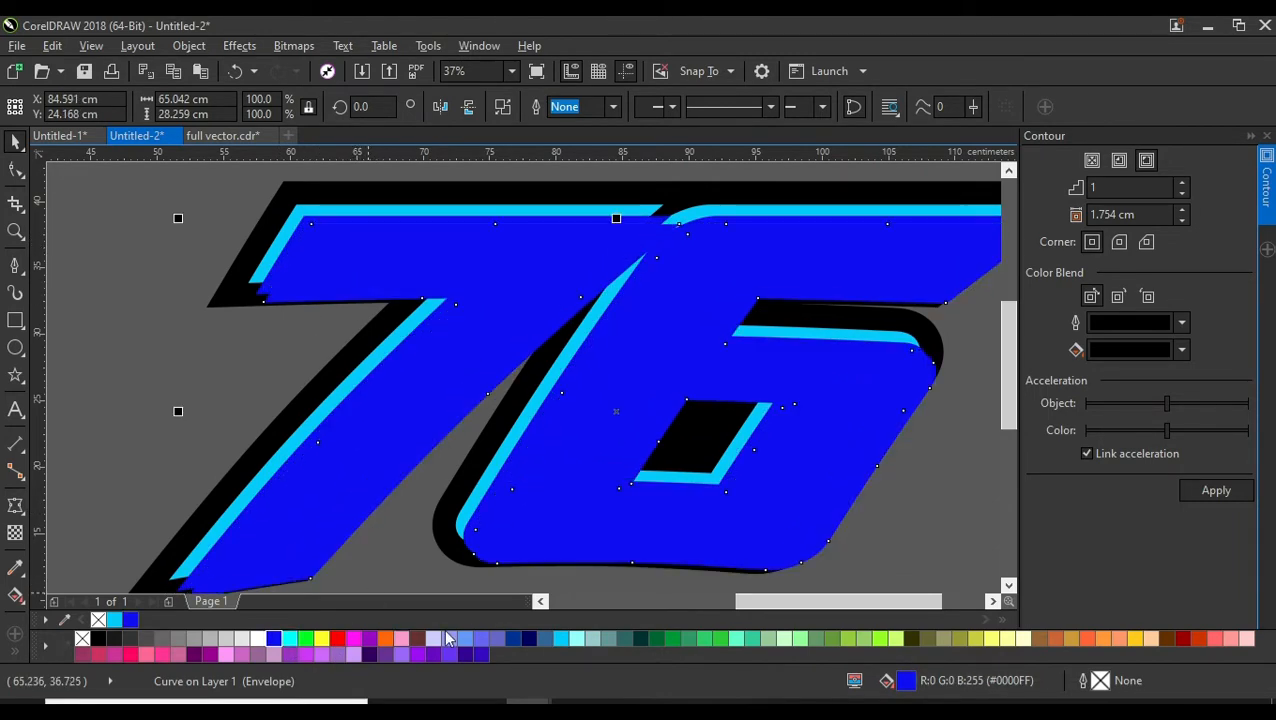
left_click(561, 639)
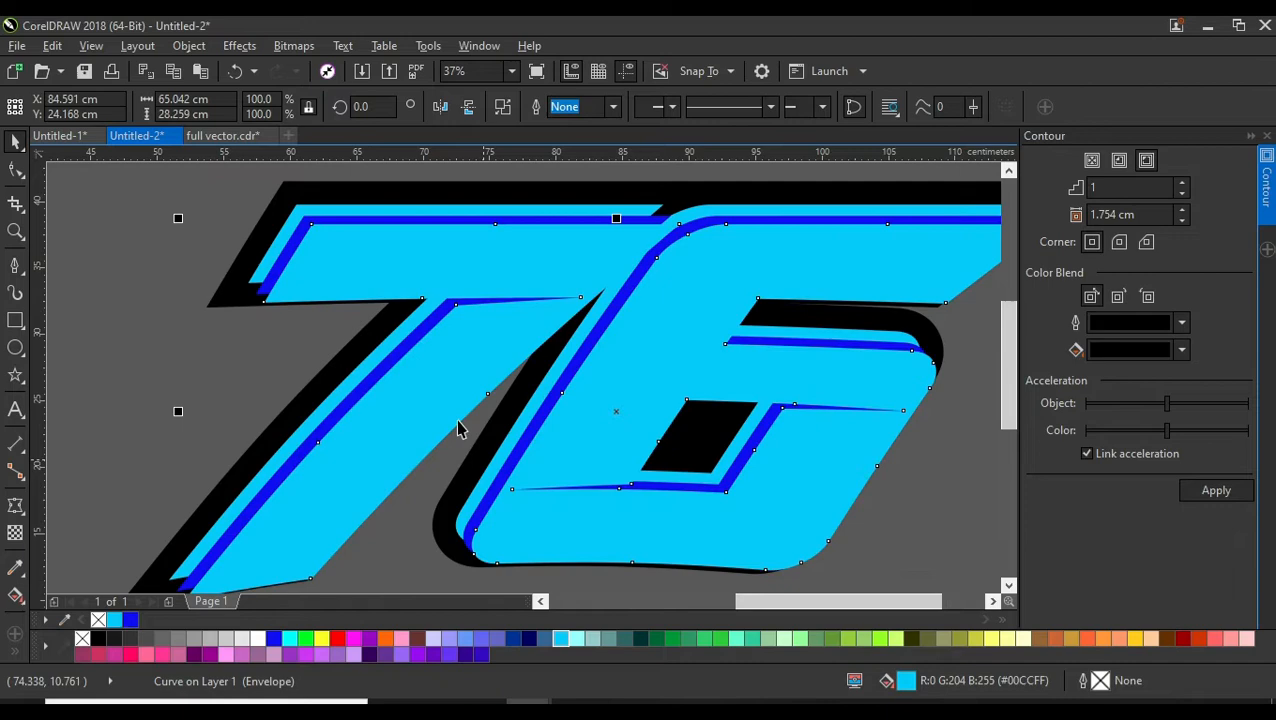
Trim the #0000FF copy with the front light blue copy to leave a thin inner stripe, and delete the front copy
scroll(333, 222, "up", 2)
left_click(333, 221, "shift")
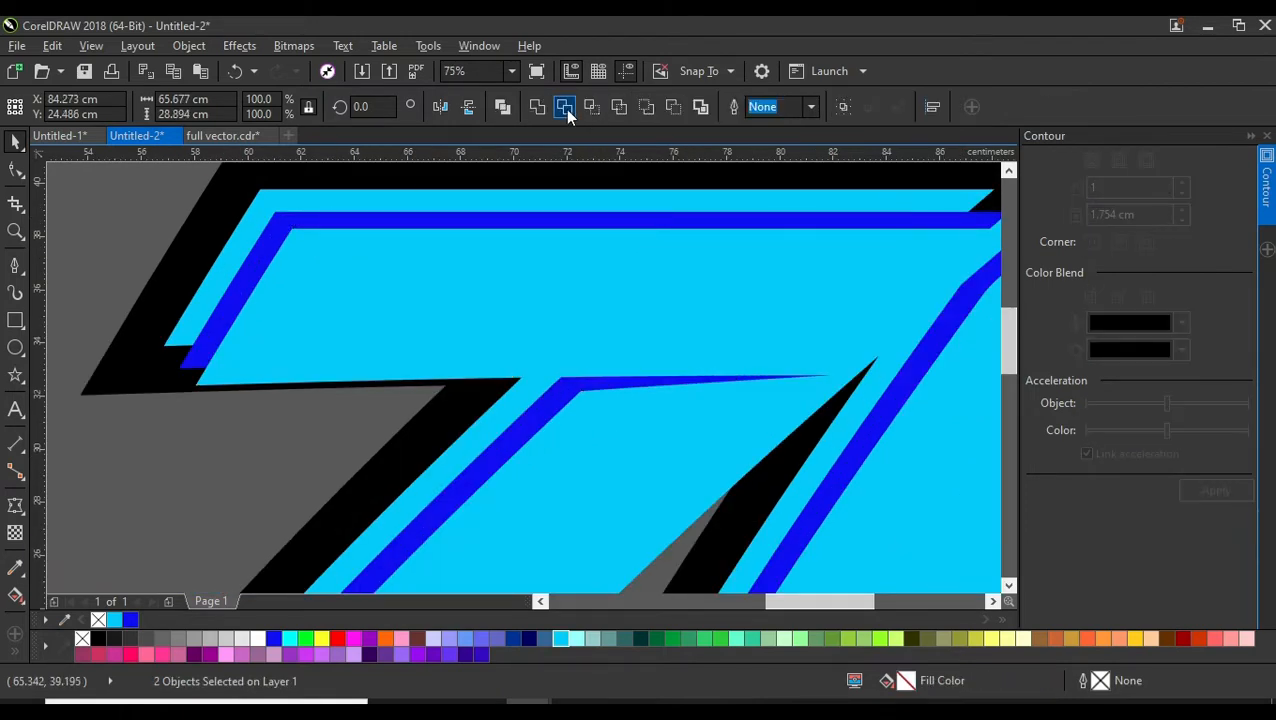
left_click(565, 109)
left_click(217, 513)
left_click(324, 344)
scroll(324, 352, "down", 2)
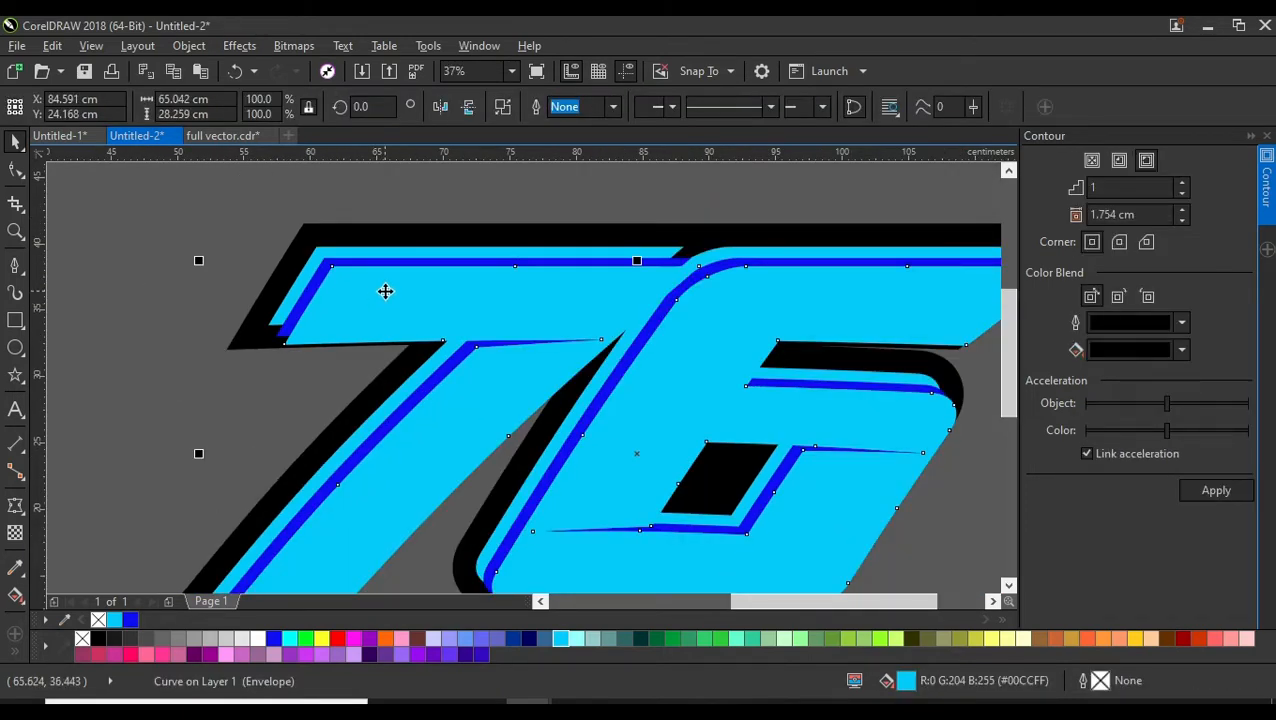
right_click(385, 291)
left_click(434, 392)
scroll(476, 380, "down", 2)
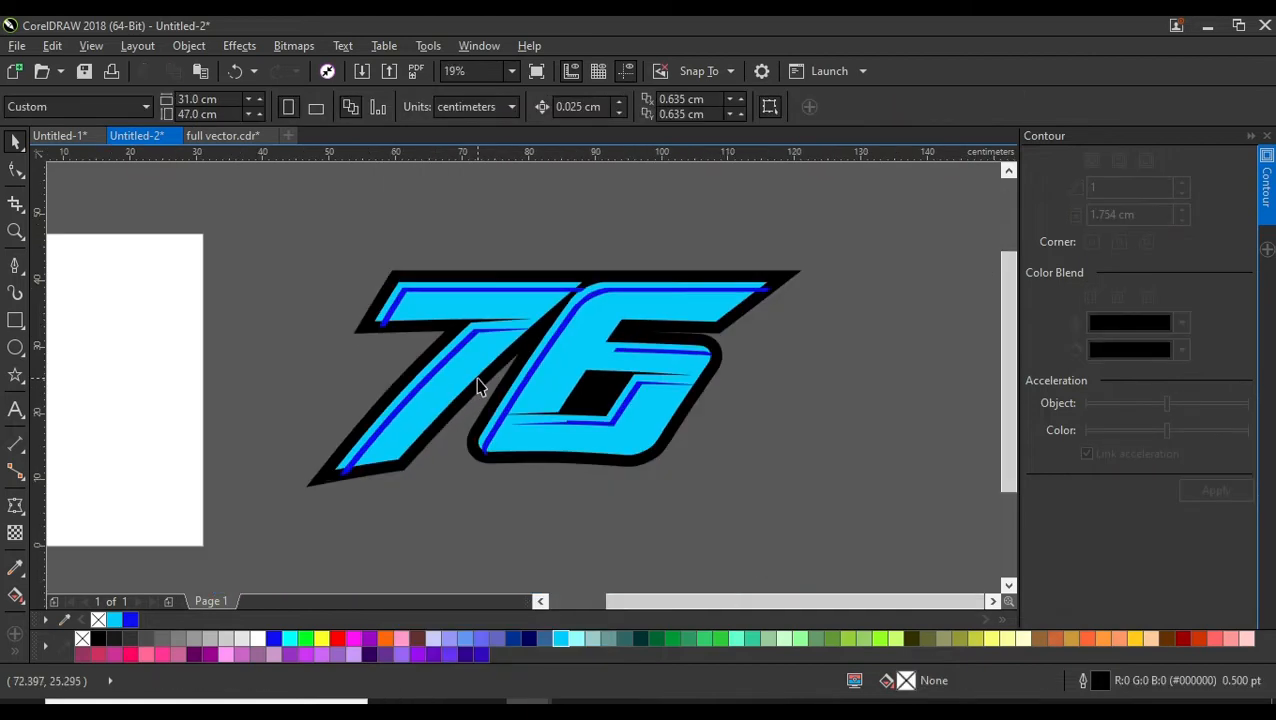
Draw a rectangle about 100 cm by 20 cm across the lower part of the 76
left_click(15, 320)
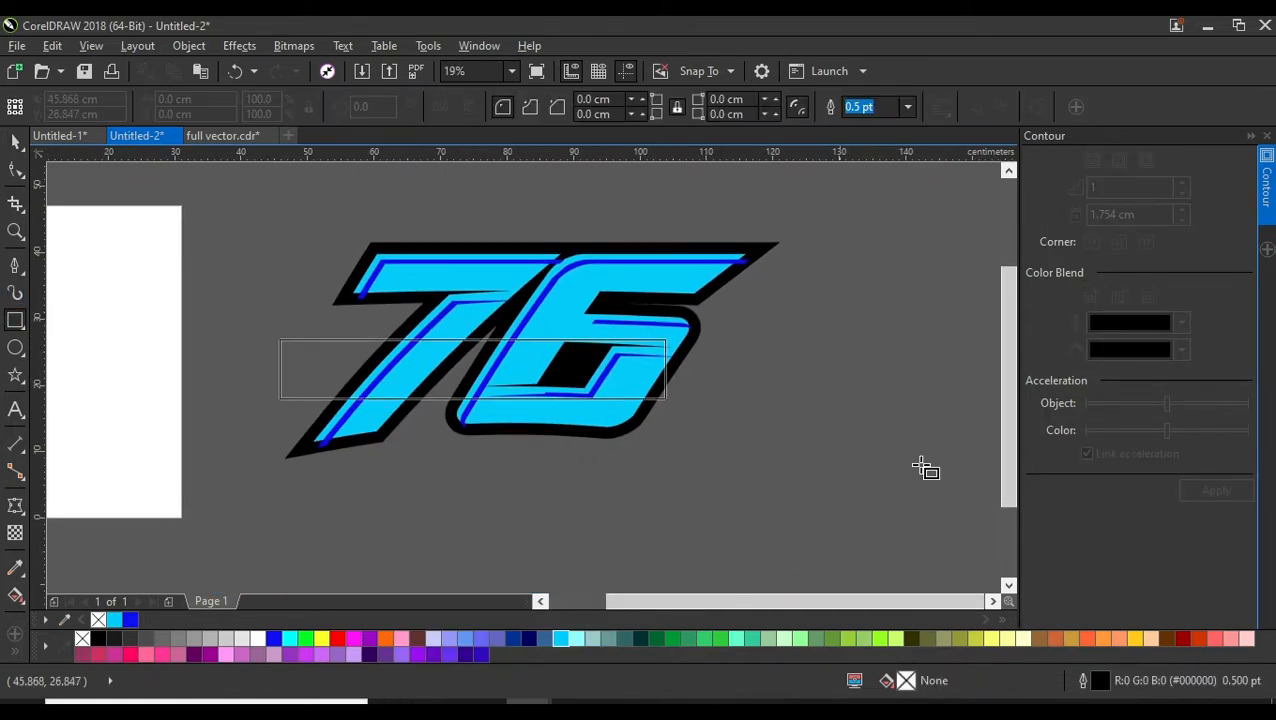
left_click_drag(921, 465, 943, 473)
left_click(15, 142)
left_click_drag(820, 398, 820, 424)
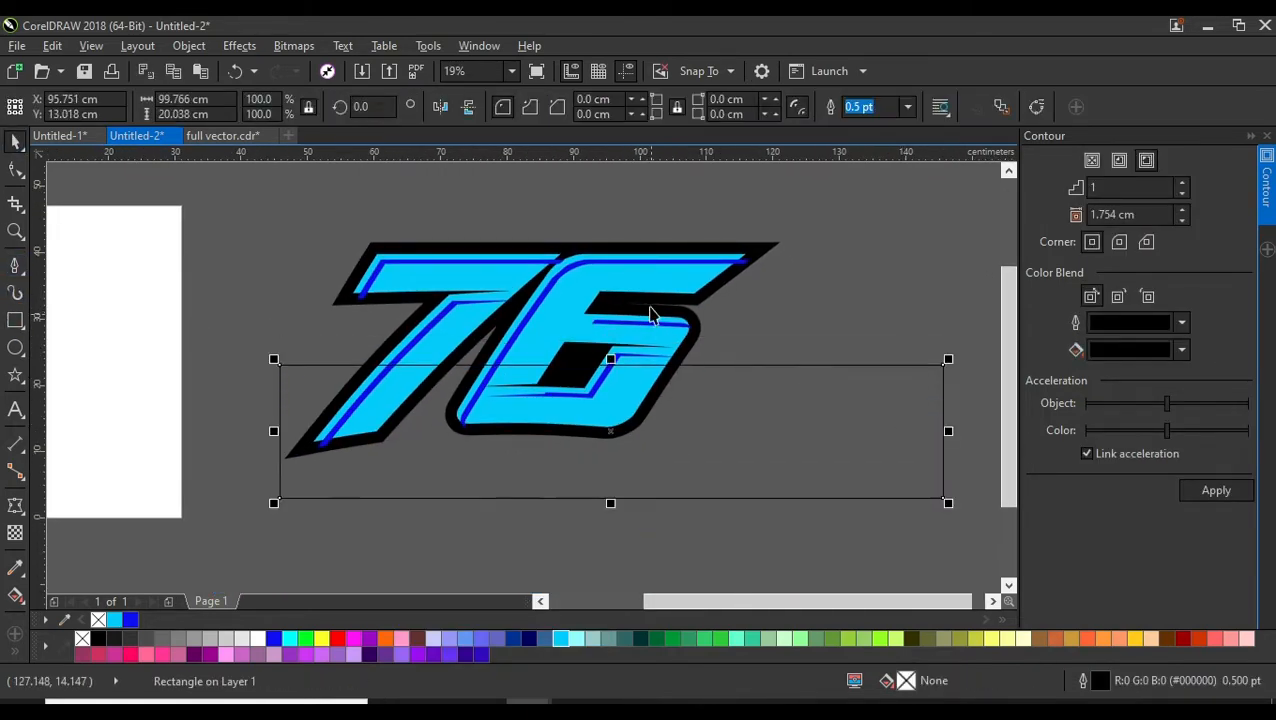
Trim the lower part of the blue stripes with the rectangle and delete the rectangle
scroll(513, 350, "up", 1)
left_click(520, 311, "shift")
left_click(566, 107)
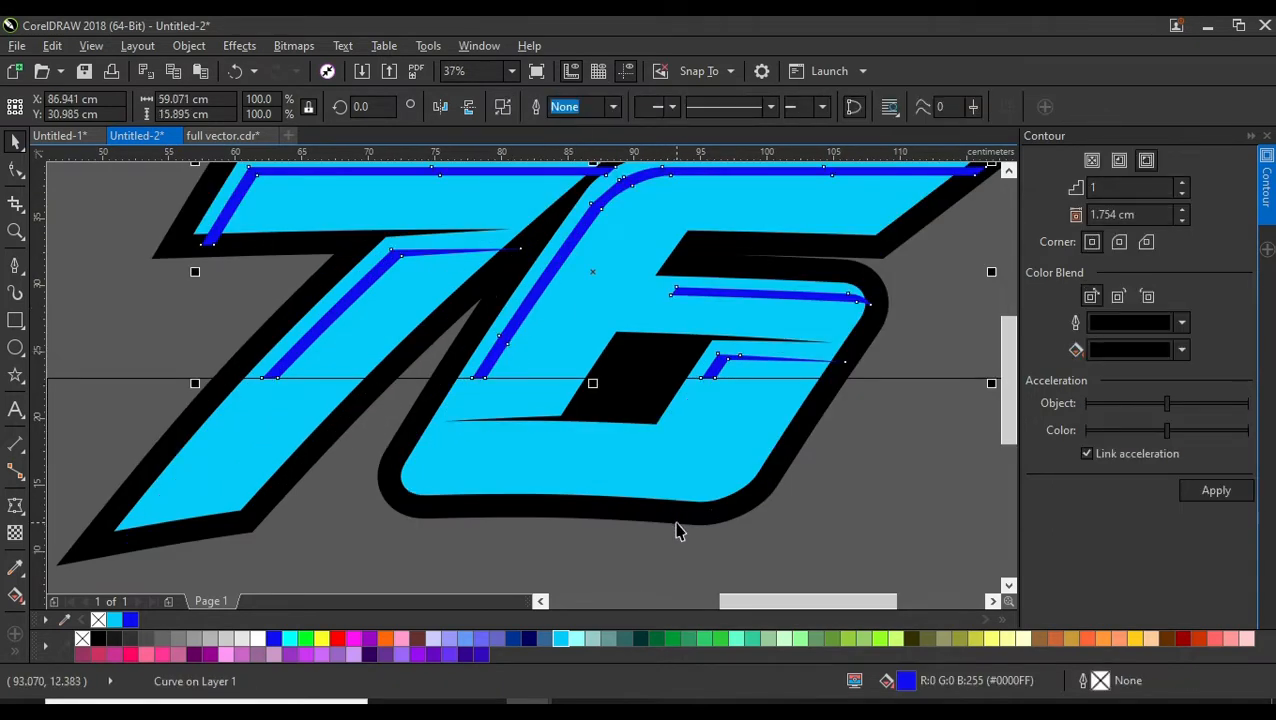
left_click(889, 498)
key("Delete")
scroll(884, 490, "down", 1)
Apply a one-step inside contour with a 0.954 cm offset to the light blue 76
left_click(518, 447)
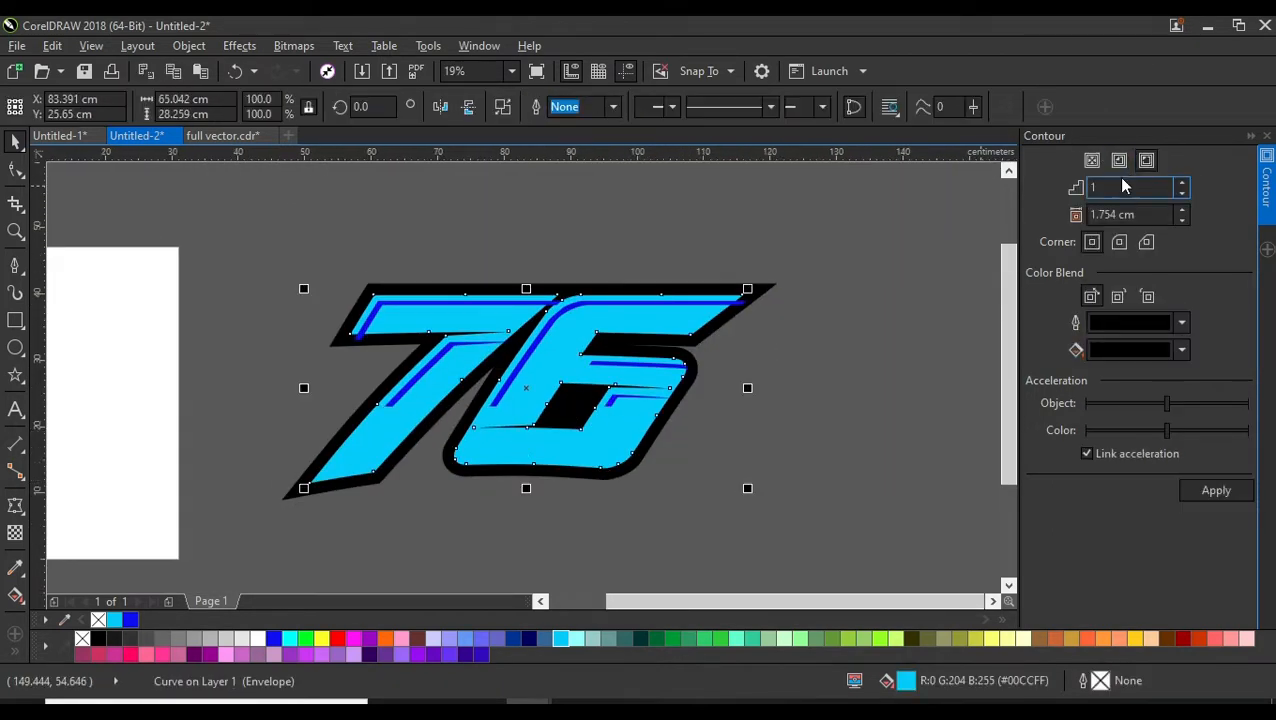
left_click(1204, 494)
left_click(1200, 496)
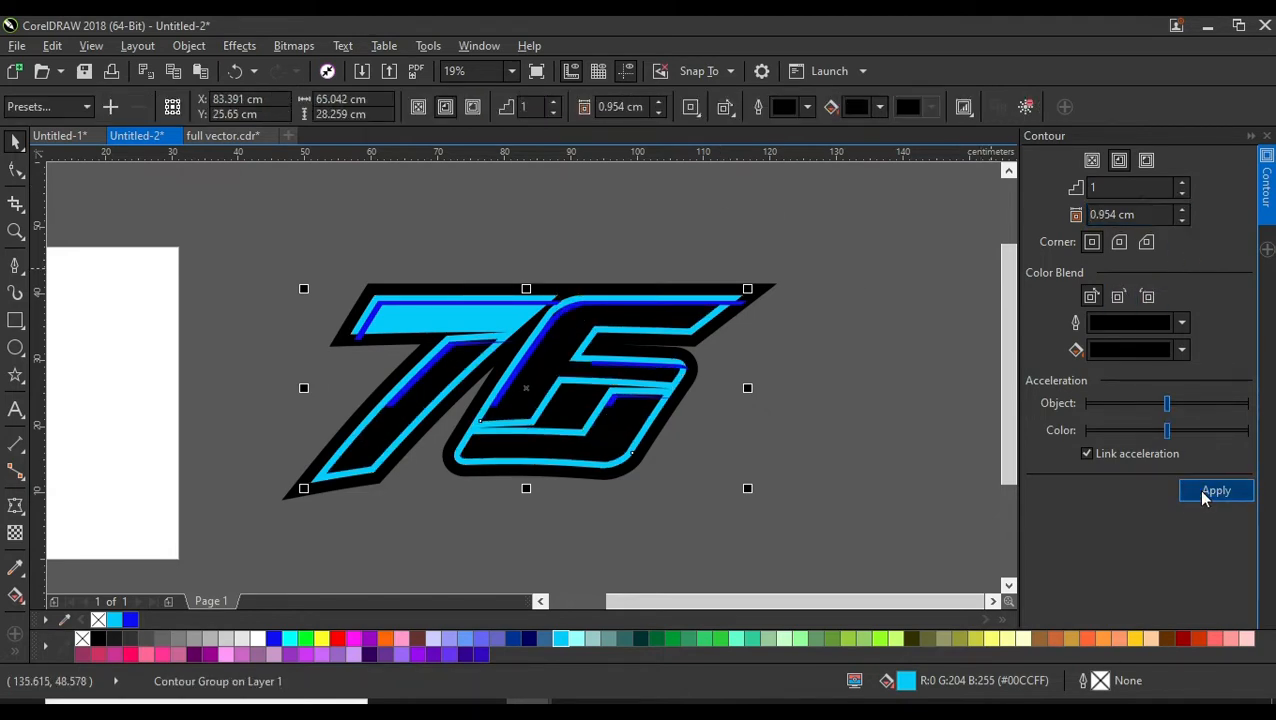
Reduce the inside contour's offset on the light blue 76 to 0.554 cm
double_click(1182, 220)
left_click(1204, 496)
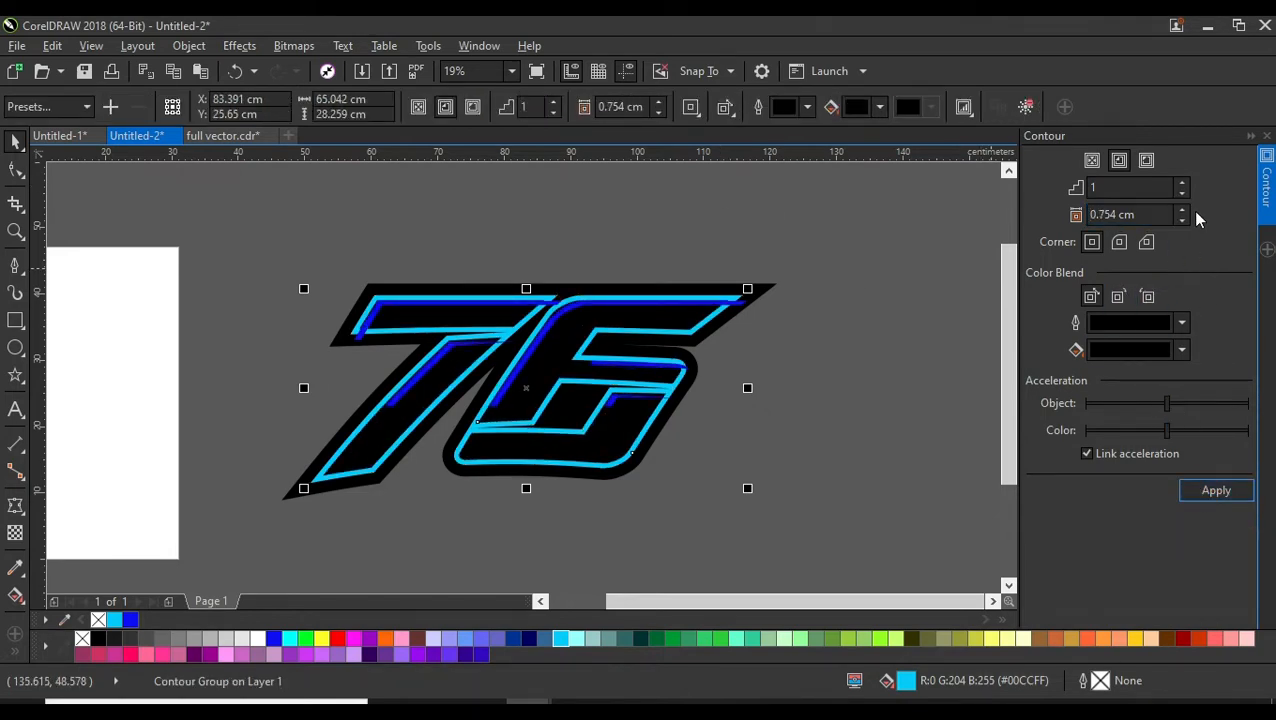
left_click(1216, 494)
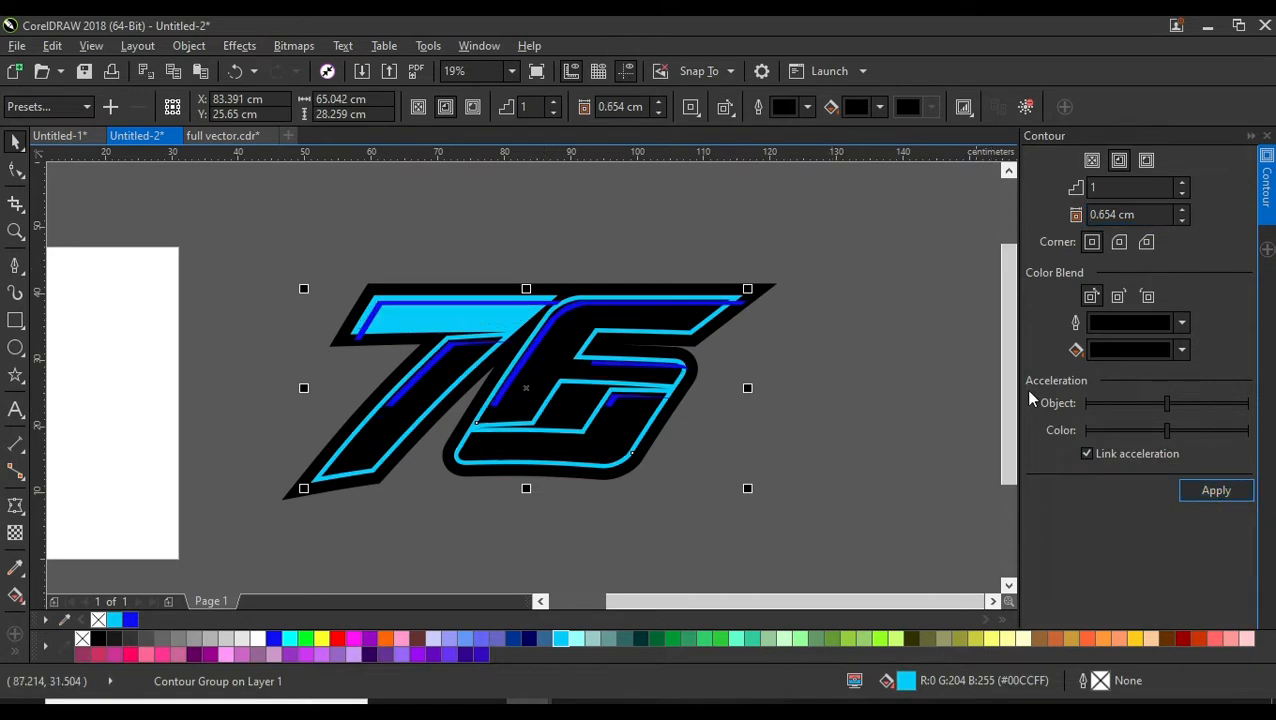
left_click(1199, 493)
Break the contour group apart and fill the separated inner 76 with light blue (#00CCFF)
right_click(636, 433)
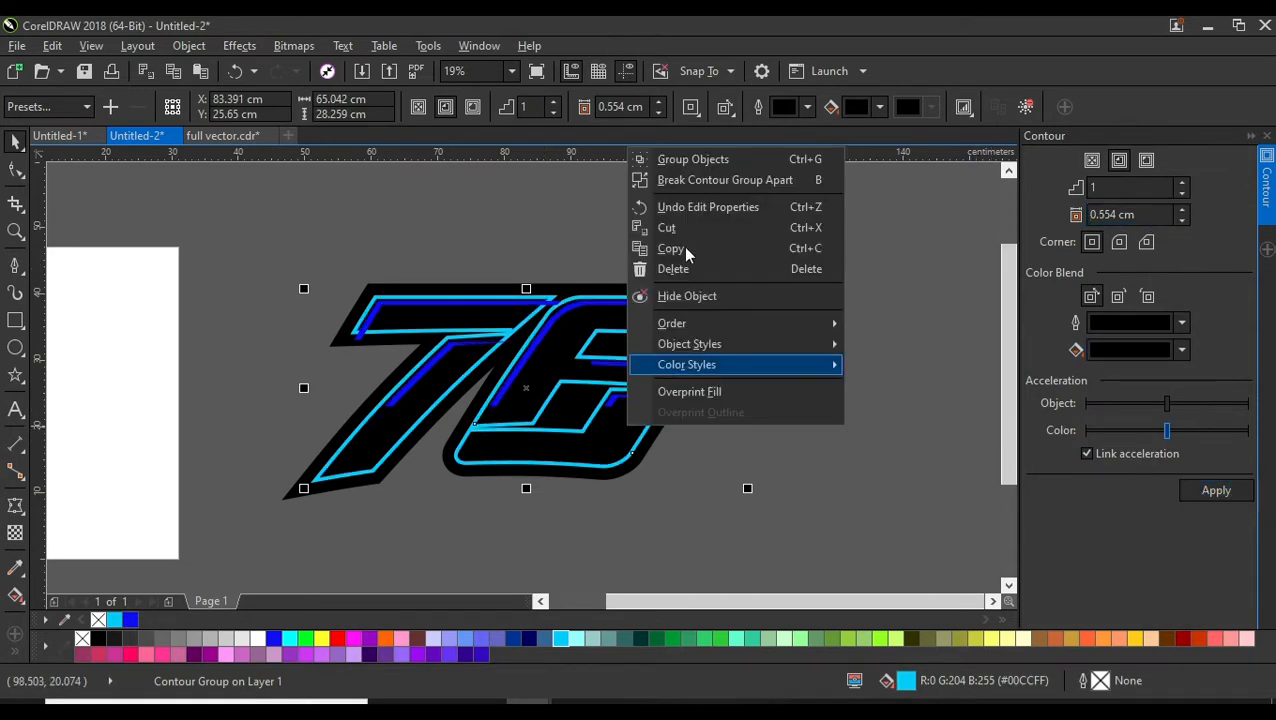
left_click(705, 178)
key("Delete")
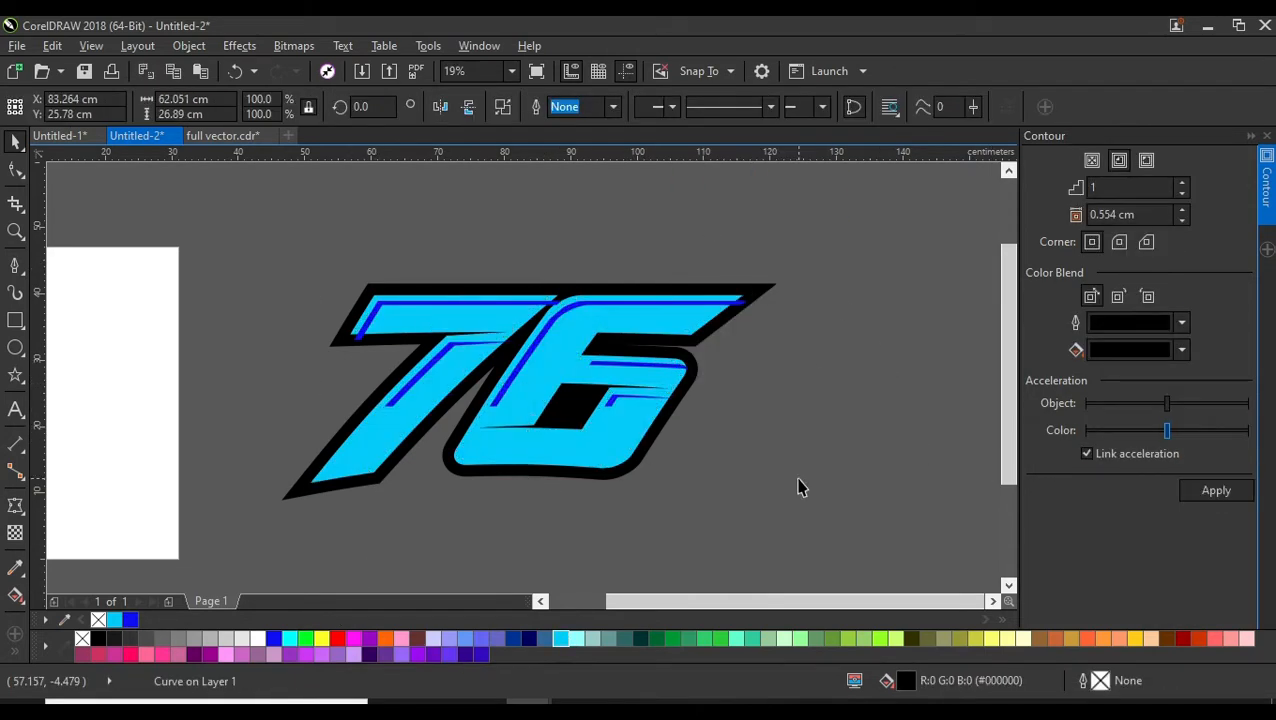
PowerClip the dark blue stripes inside the inner light blue 76
scroll(476, 326, "up", 1)
left_click(477, 284)
left_click_drag(433, 405, 424, 337)
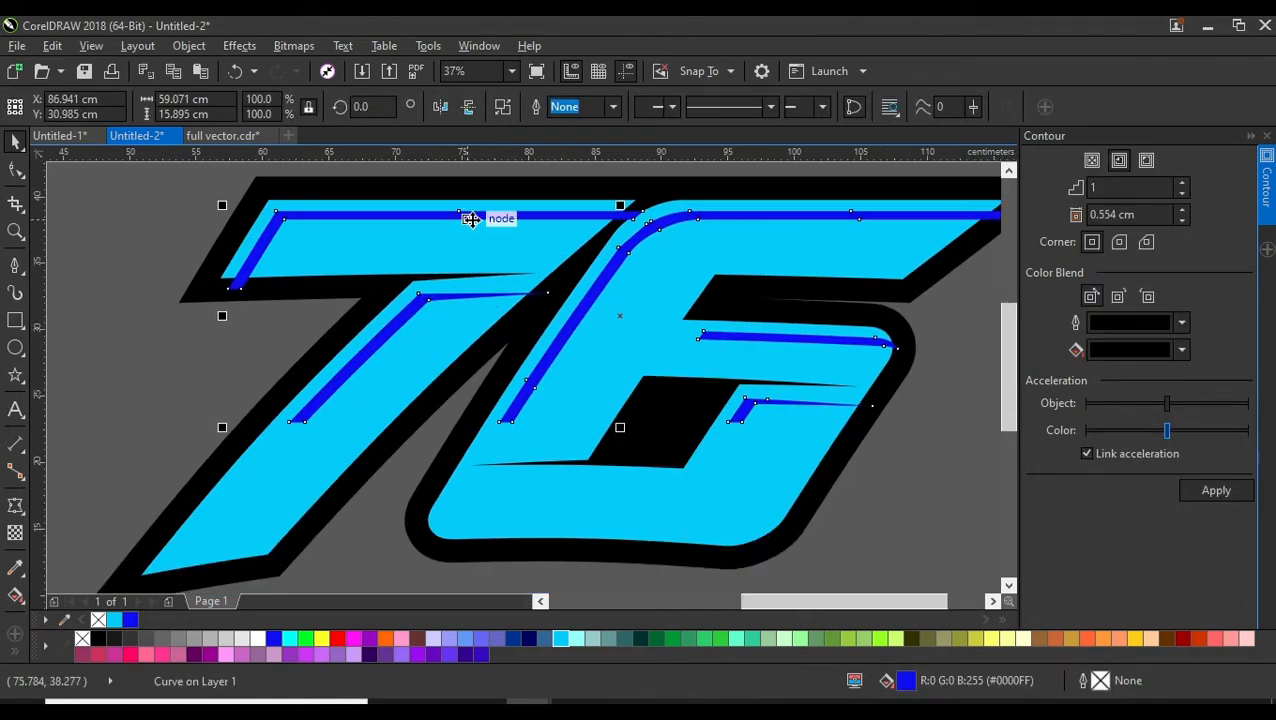
right_click(471, 219)
left_click(520, 165)
left_click(421, 333)
scroll(421, 333, "down", 1)
left_click(558, 462)
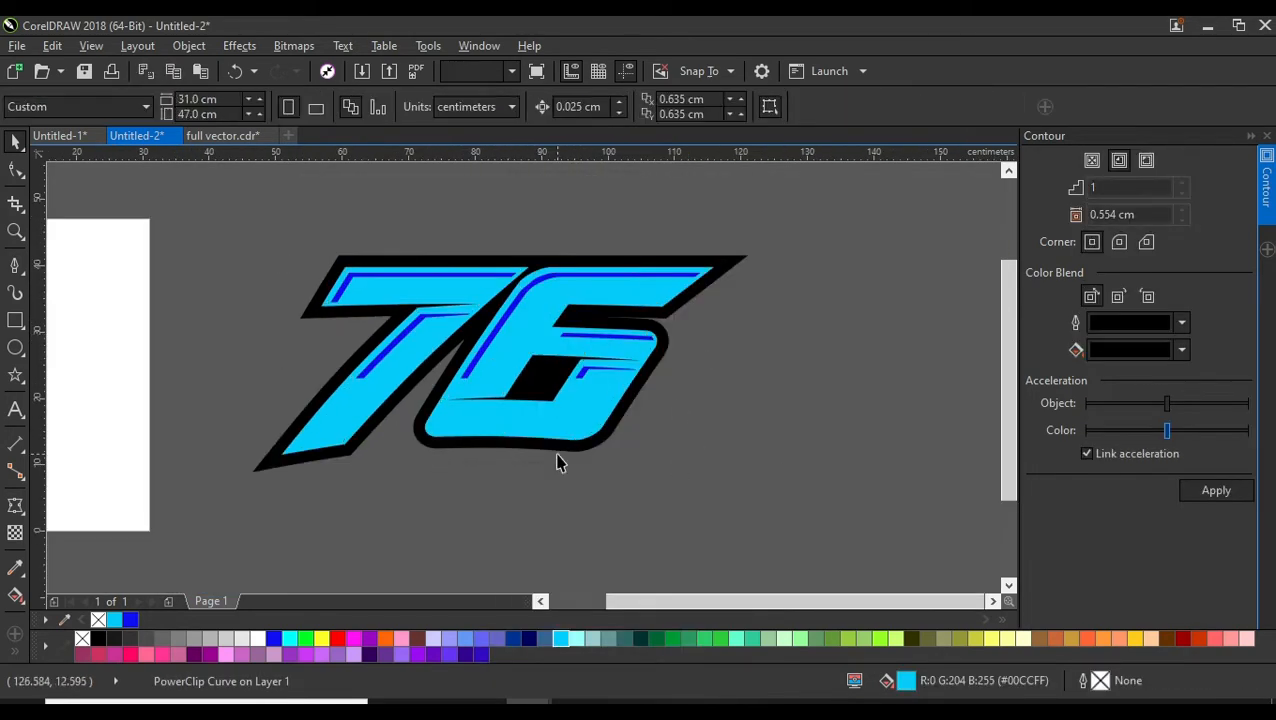
Apply a vertical linear fountain fill to the inner 76, running from light blue at mid-height down to dark blue
left_click(545, 440)
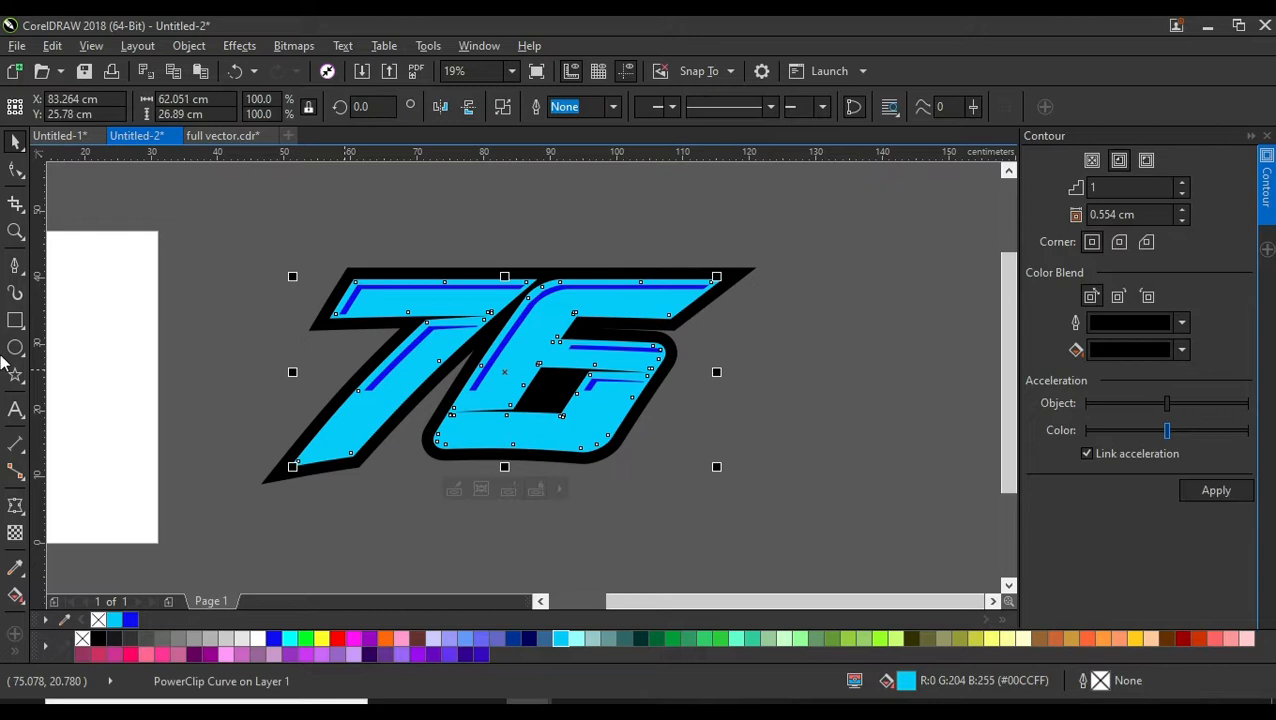
left_click(14, 598)
left_click_drag(498, 263, 497, 457)
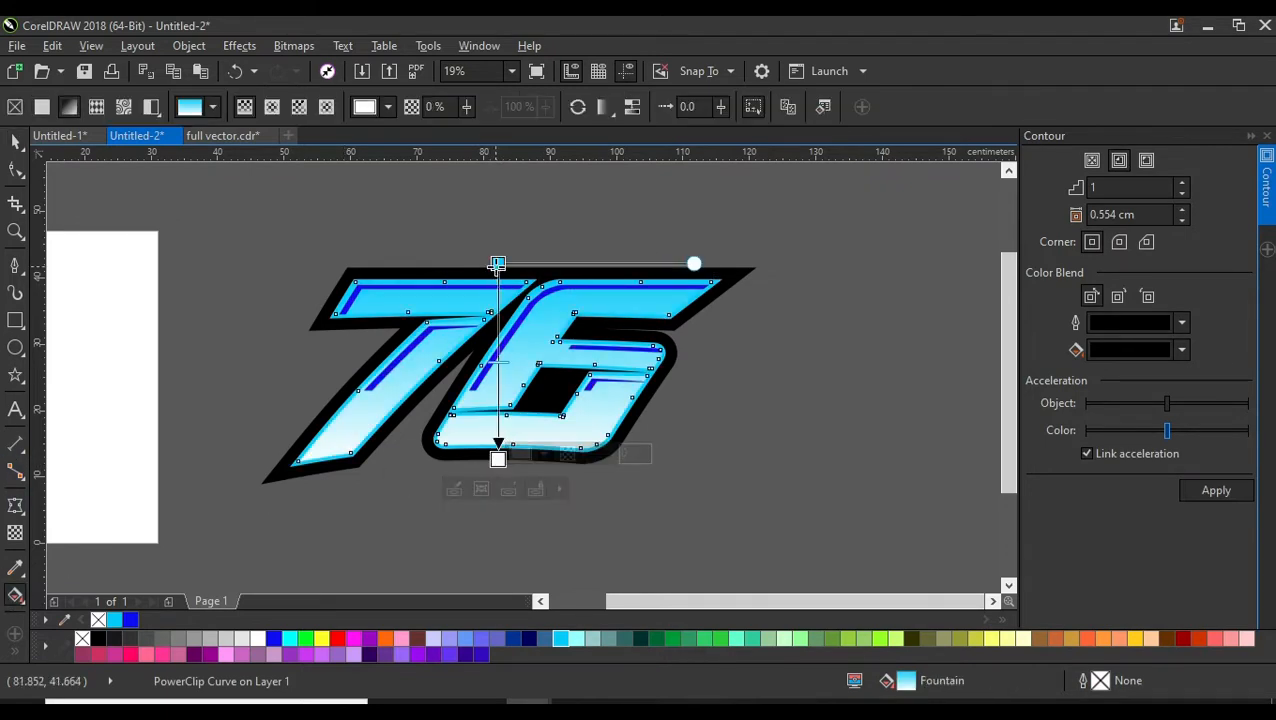
left_click_drag(503, 385, 498, 458)
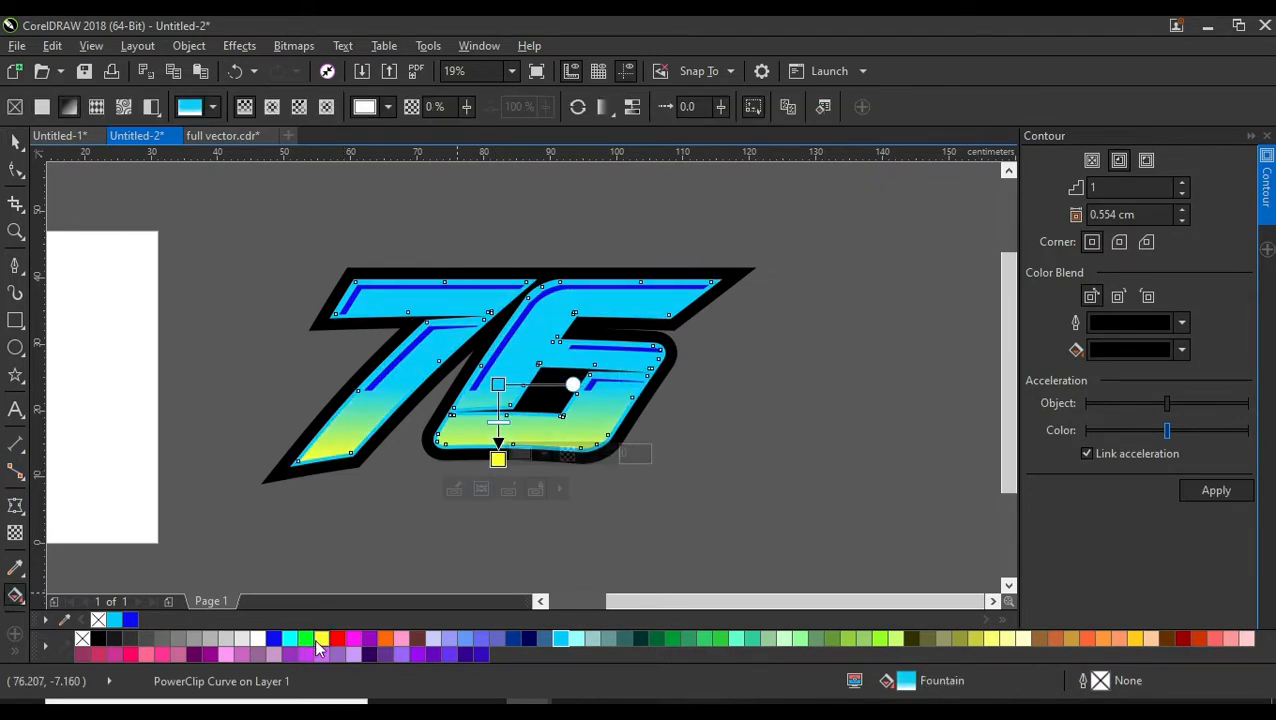
left_click(272, 643)
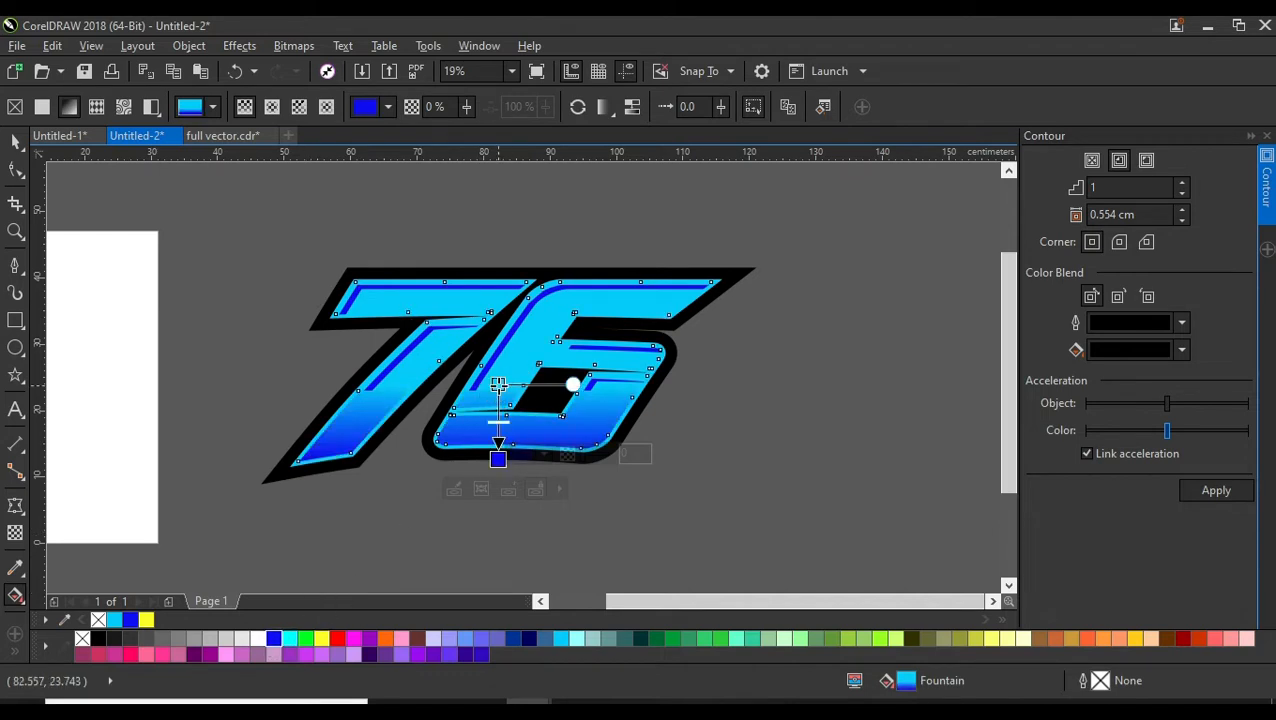
scroll(510, 376, "up", 2)
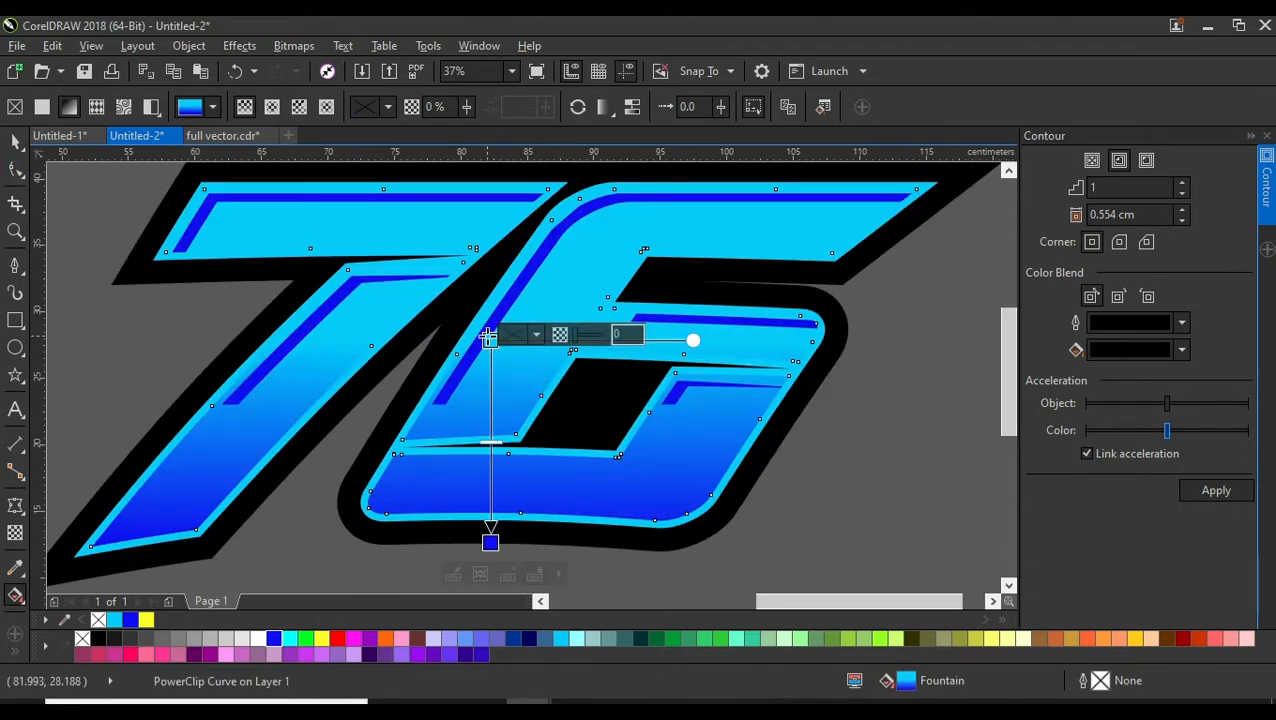
scroll(506, 340, "down", 1)
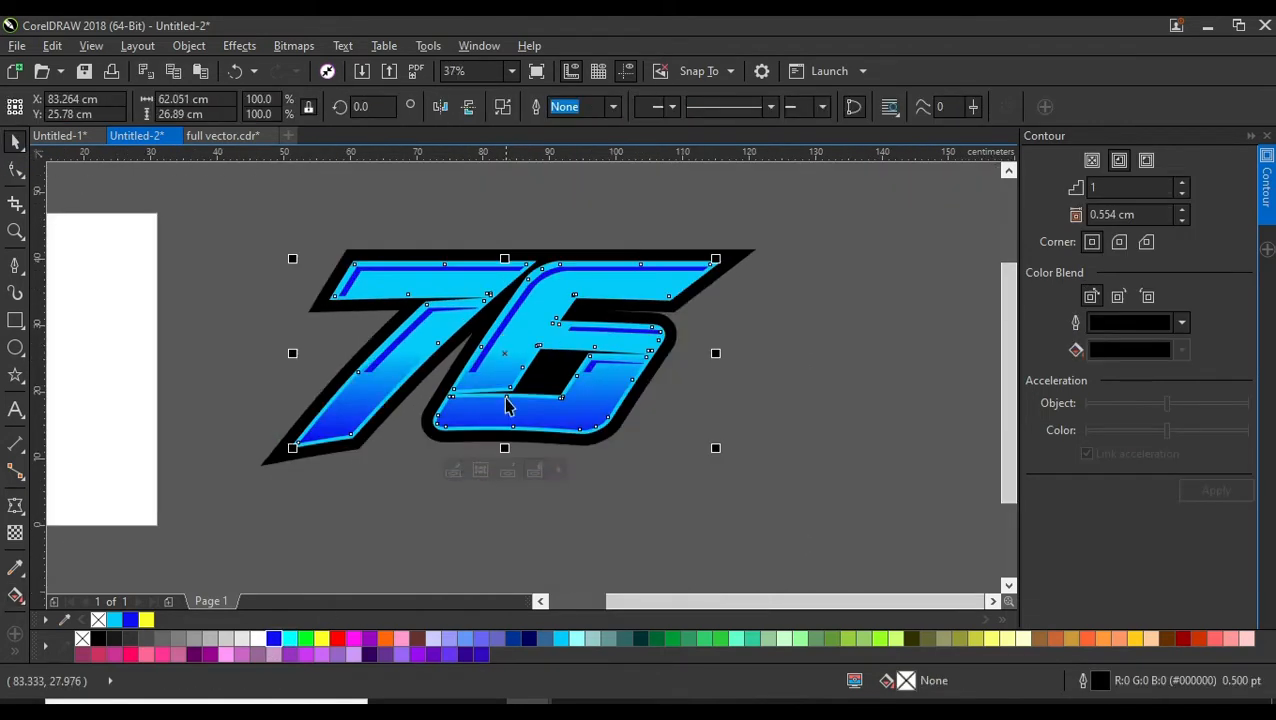
Recolour the stripes inside the PowerClip white and finish editing the contents
left_click(454, 470)
left_click(490, 355)
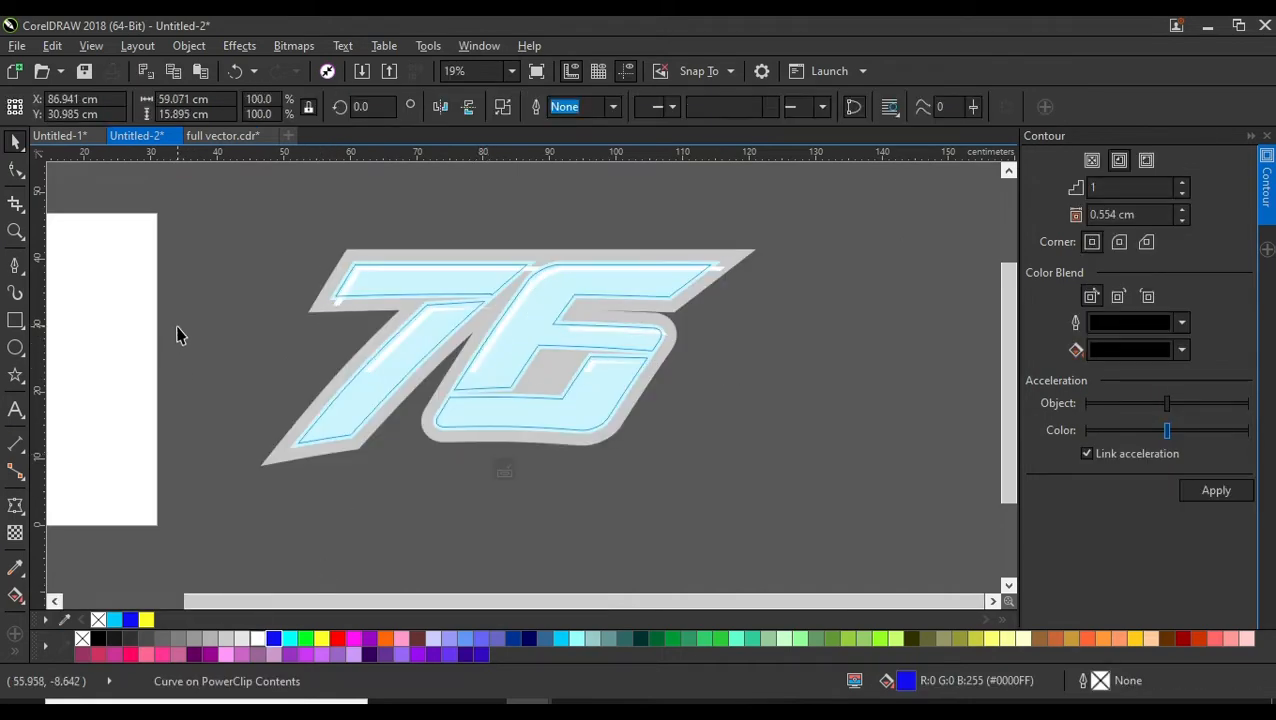
left_click(177, 328, "ctrl")
left_click(177, 329)
left_click_drag(538, 366, 568, 359)
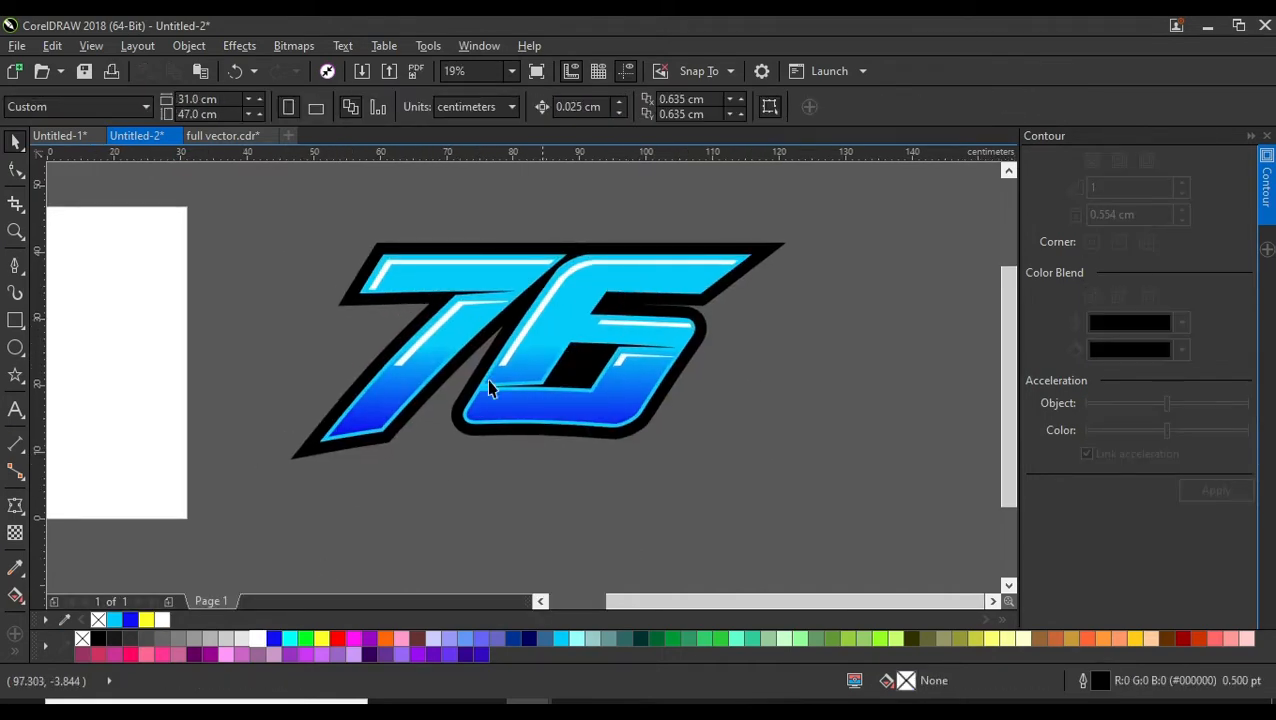
Look over the vector artwork in the full vector.cdr document and return to the Untitled-2 drawing
left_click(264, 133)
scroll(402, 293, "down", 1)
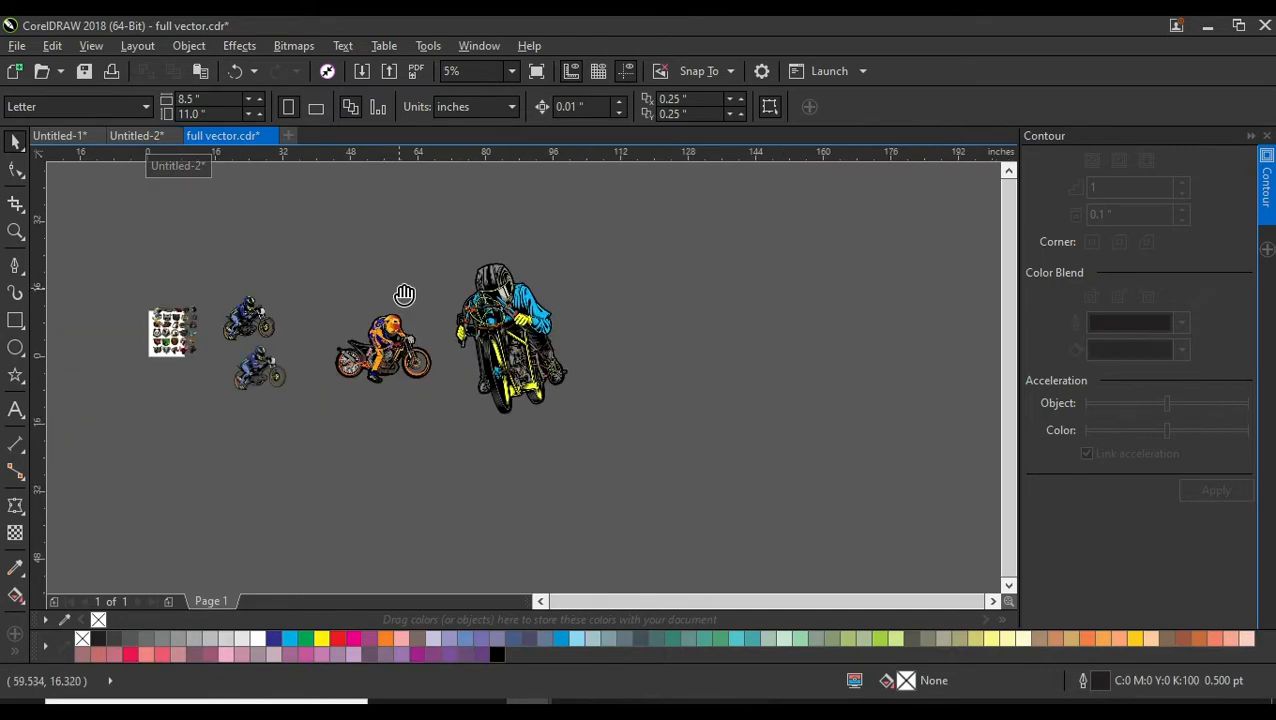
left_click_drag(404, 293, 591, 294)
scroll(660, 322, "up", 2)
left_click(148, 135)
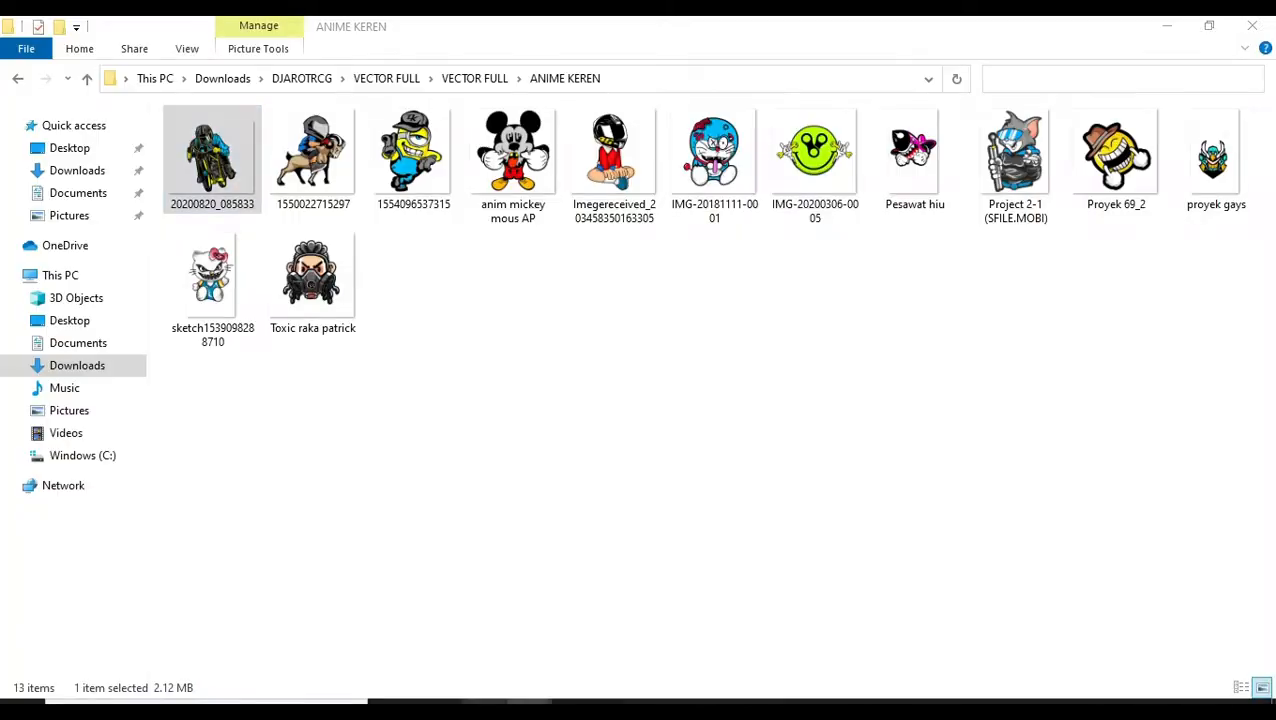
Switch to File Explorer and open the SPLASH&BERCAK folder within DJAROTRCG > FILE COREL > FILE COREL
left_click(478, 300)
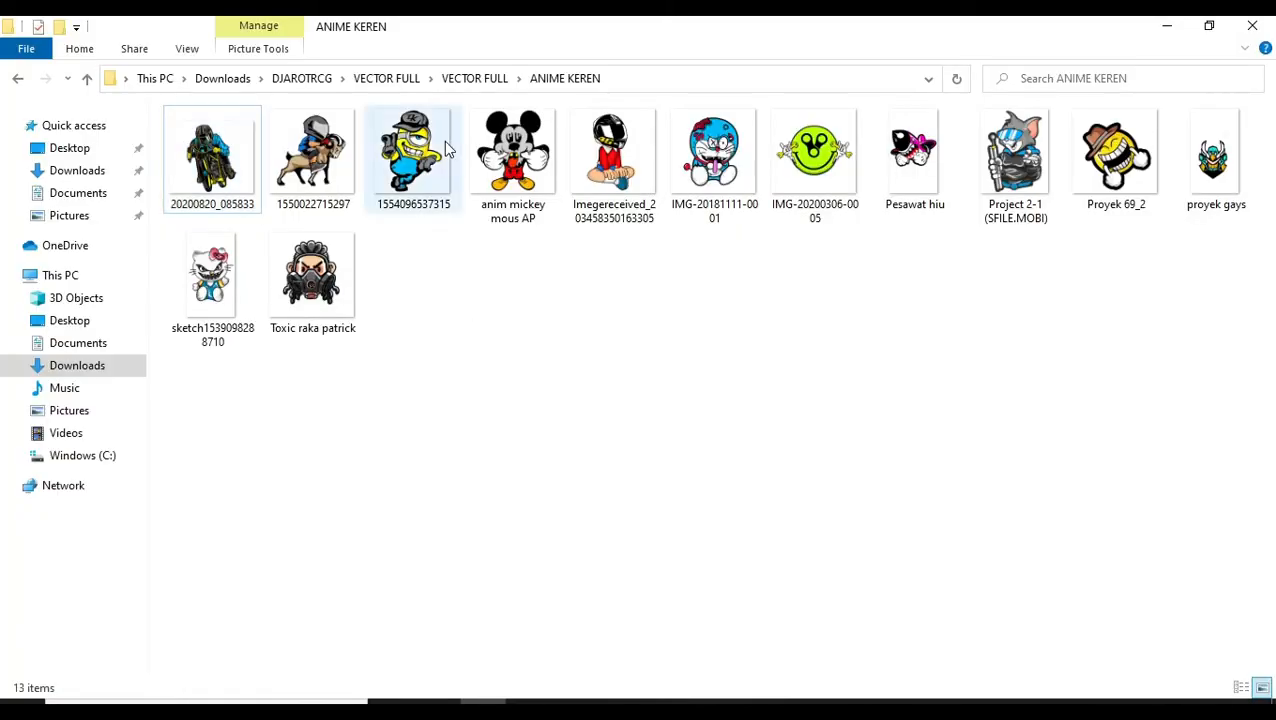
left_click(470, 80)
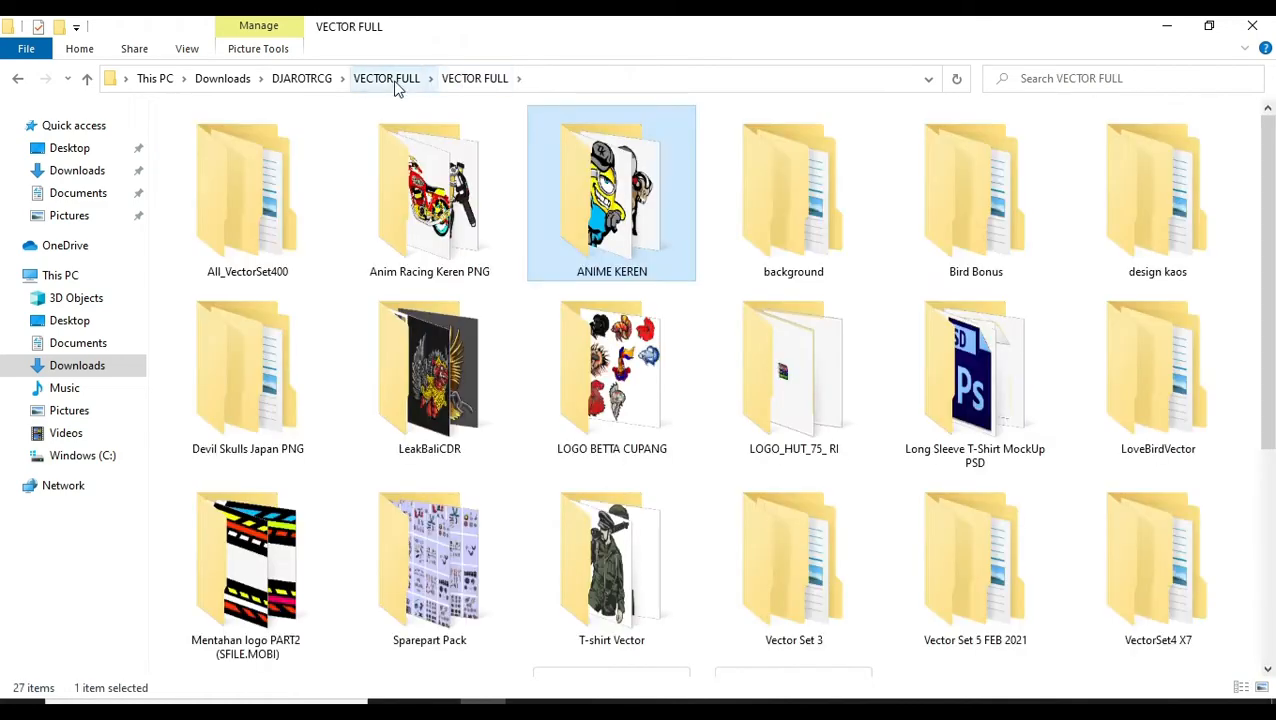
left_click(398, 84)
left_click(310, 85)
double_click(365, 142)
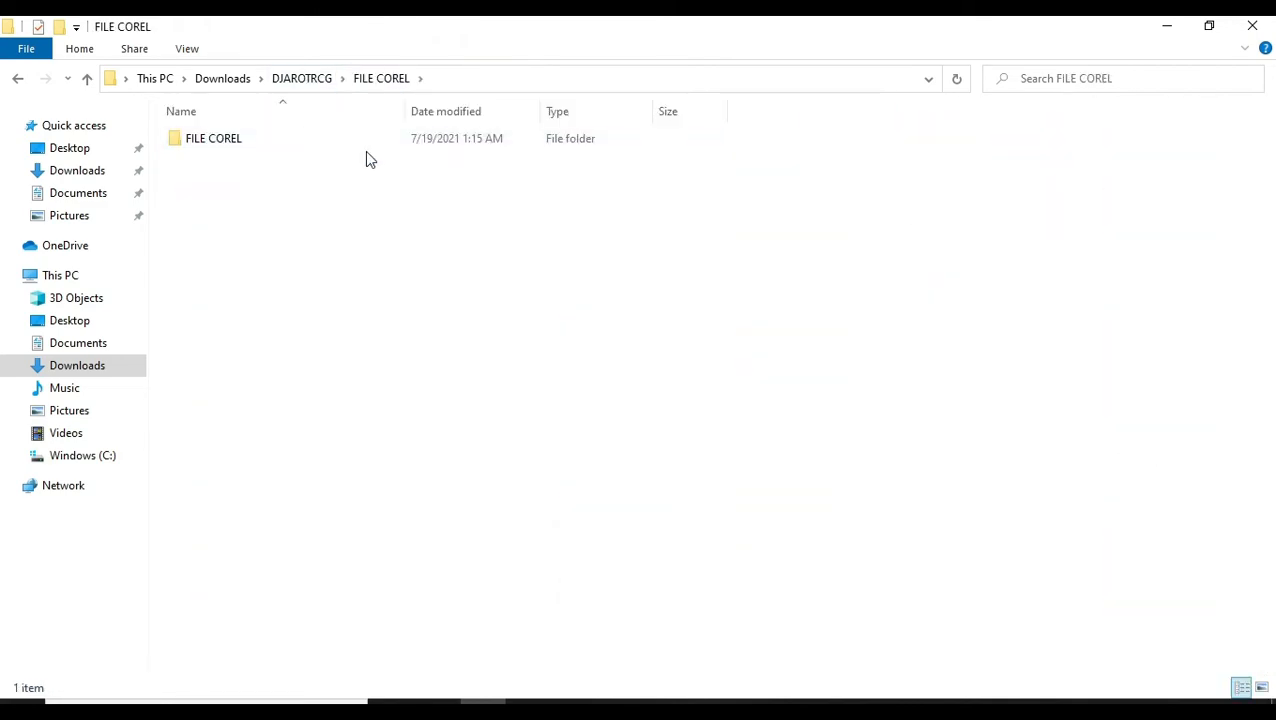
double_click(288, 136)
scroll(265, 299, "down", 8)
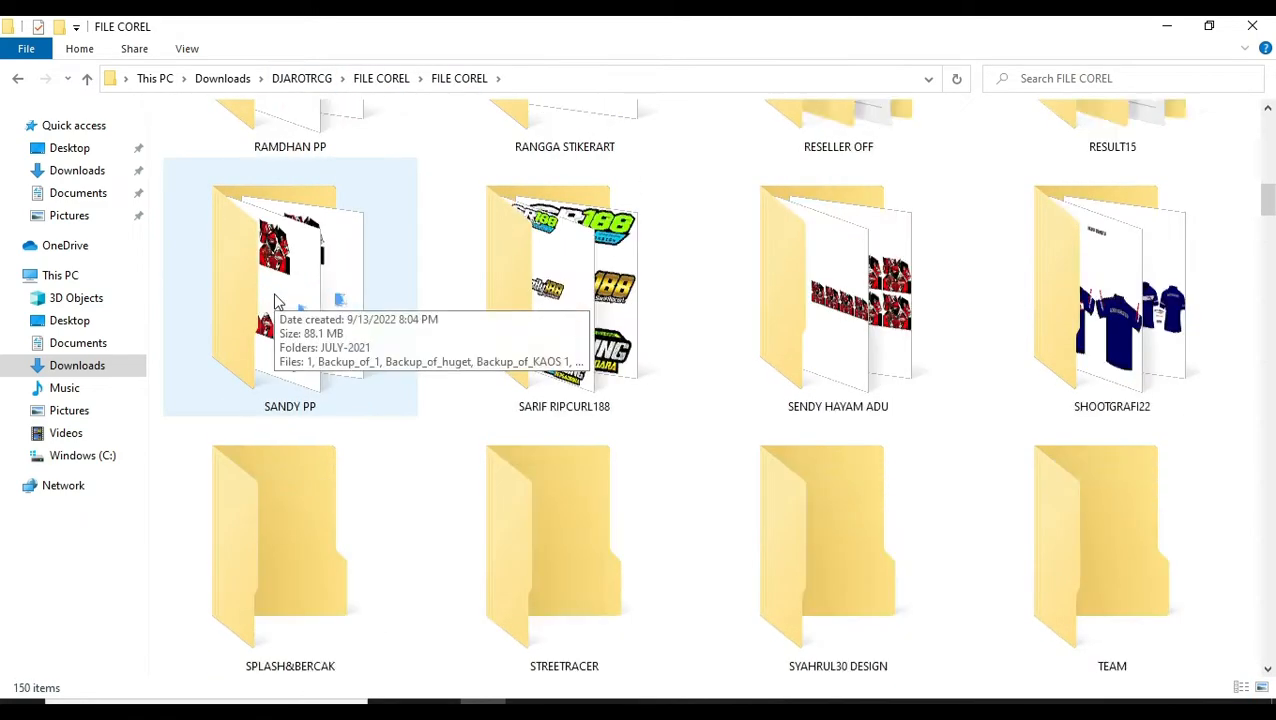
double_click(265, 299)
scroll(276, 313, "down", 1)
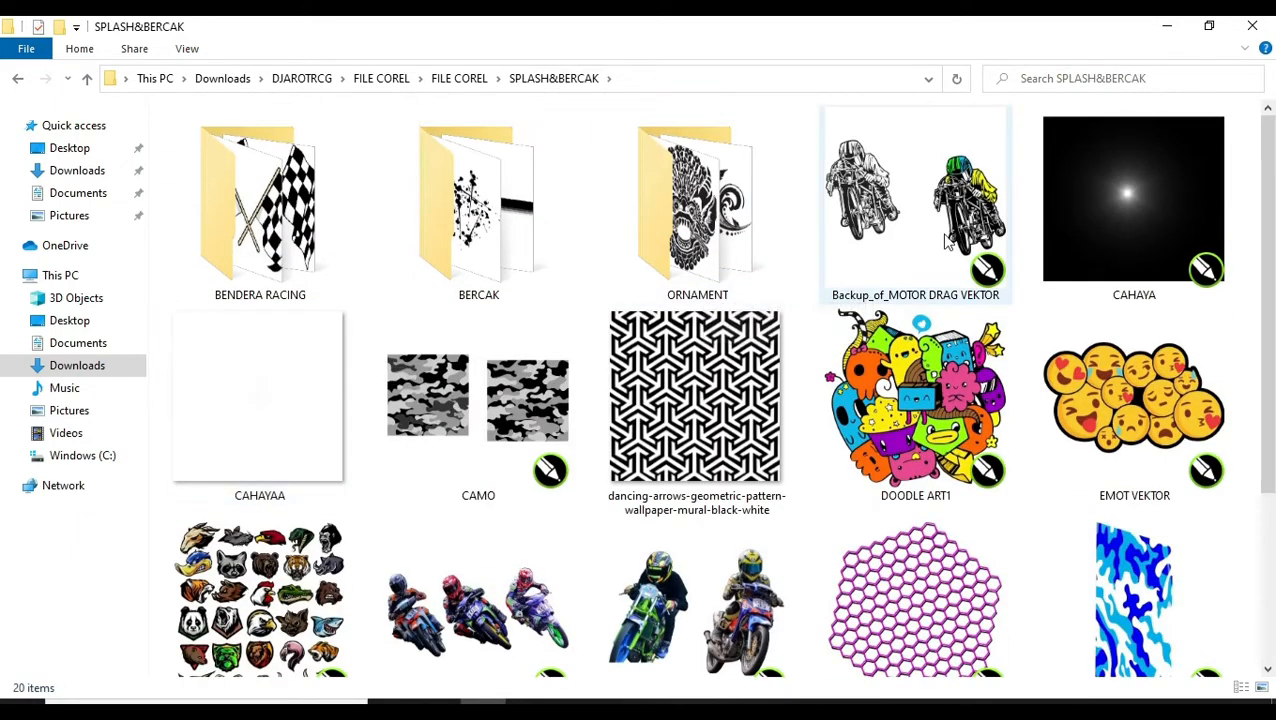
Check the ORNAMENT folder and import the damask ornament file 3 from the BERCAK folder into the Untitled-2 drawing
double_click(705, 205)
left_click(930, 305)
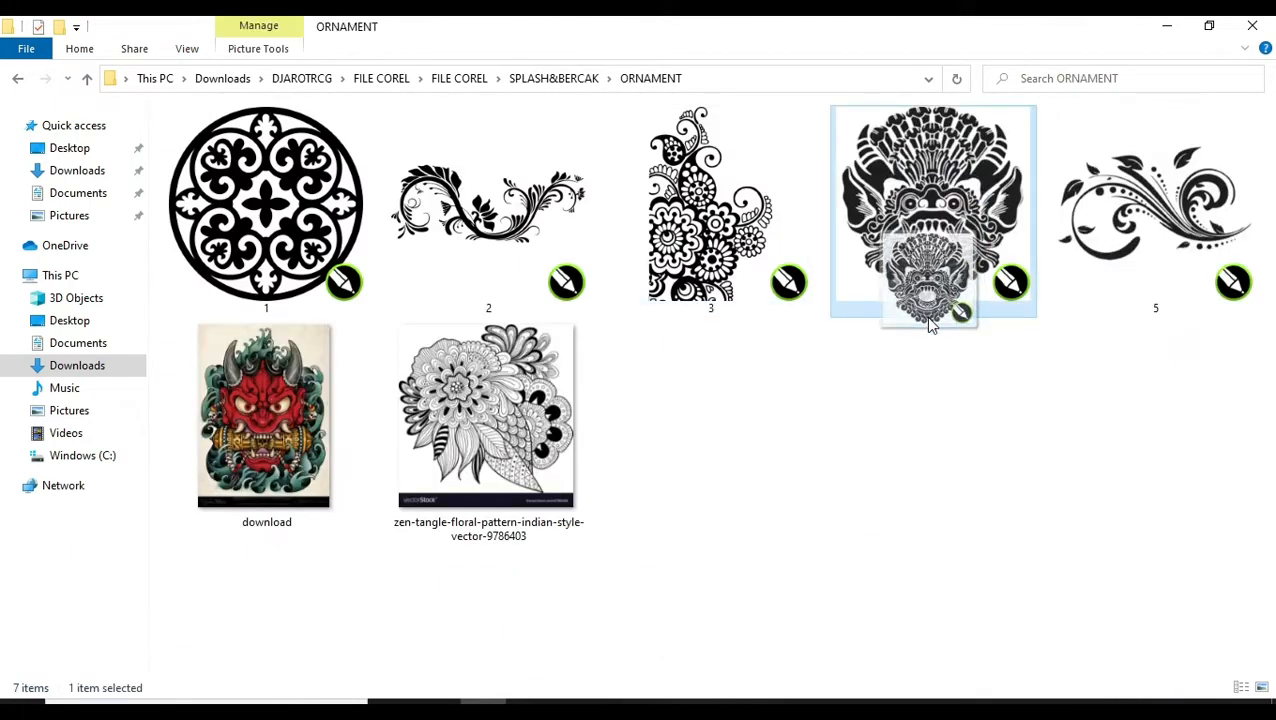
left_click(575, 80)
double_click(519, 176)
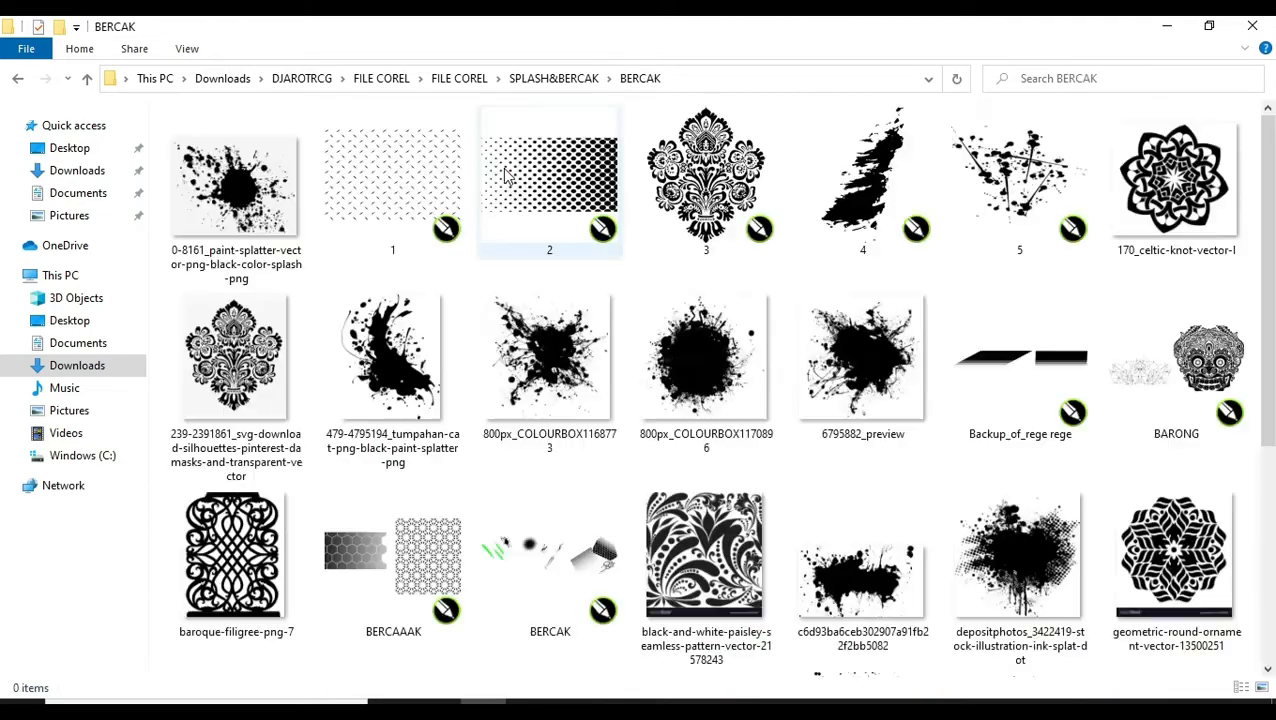
left_click_drag(705, 175, 616, 375)
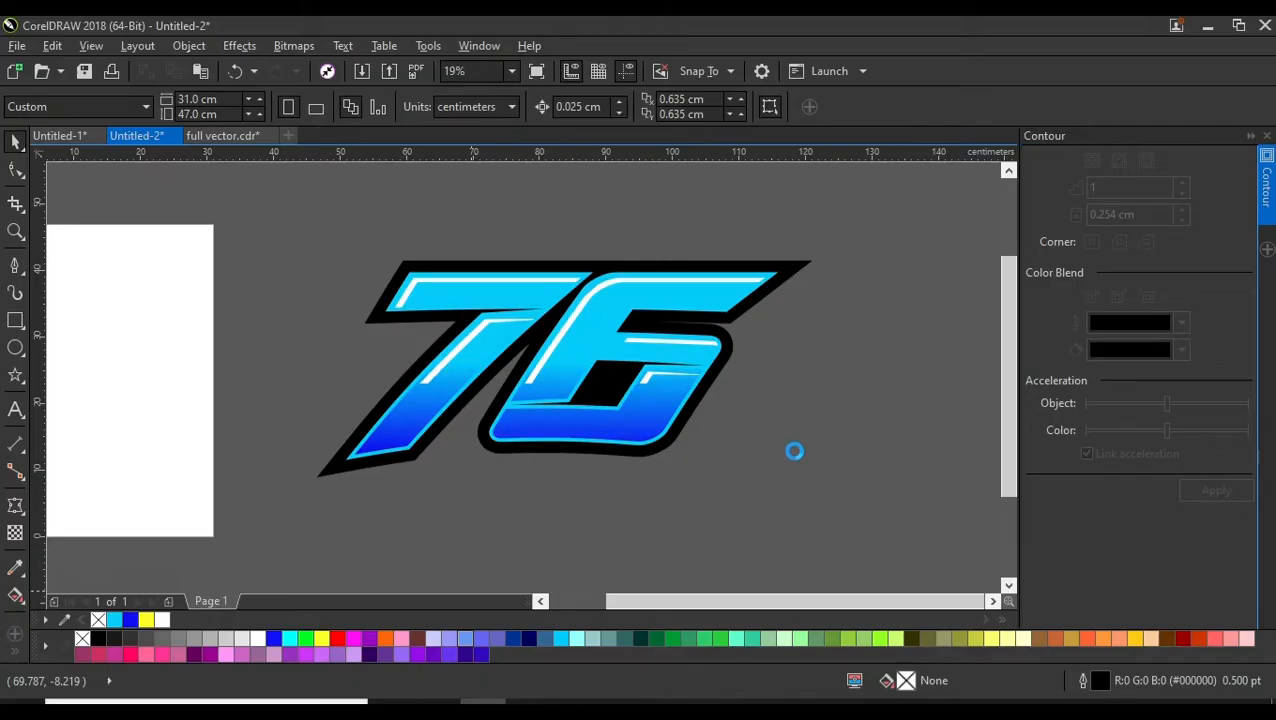
Scale the ornament down to about 30.5 by 33.1 cm and rotate it to about 339 degrees
scroll(820, 495, "down", 3)
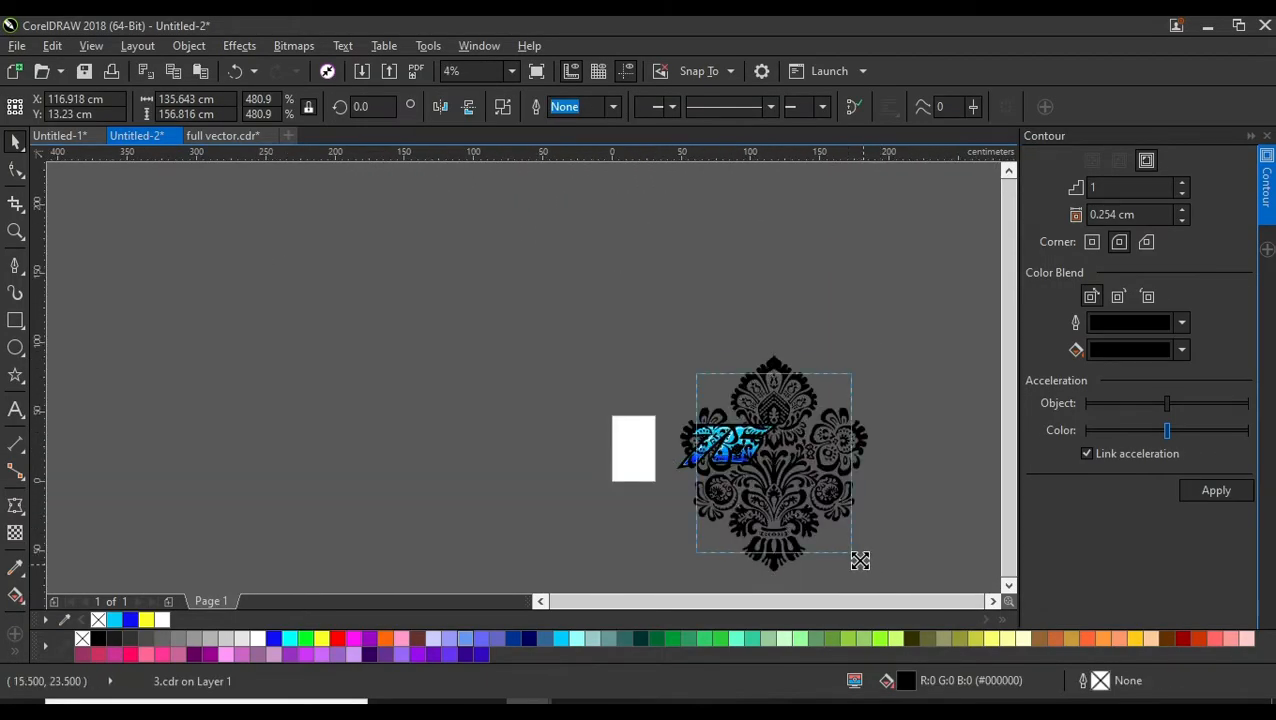
left_click_drag(860, 560, 800, 487)
scroll(722, 430, "up", 2)
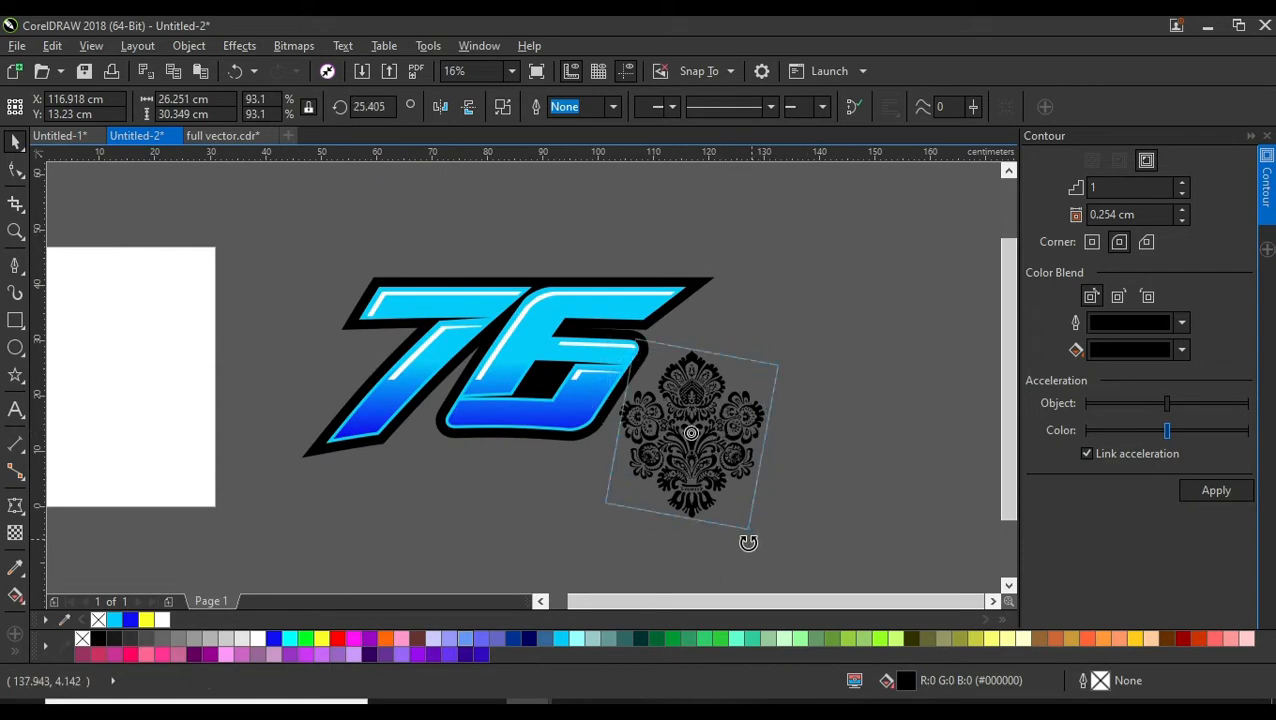
left_click_drag(748, 542, 752, 553)
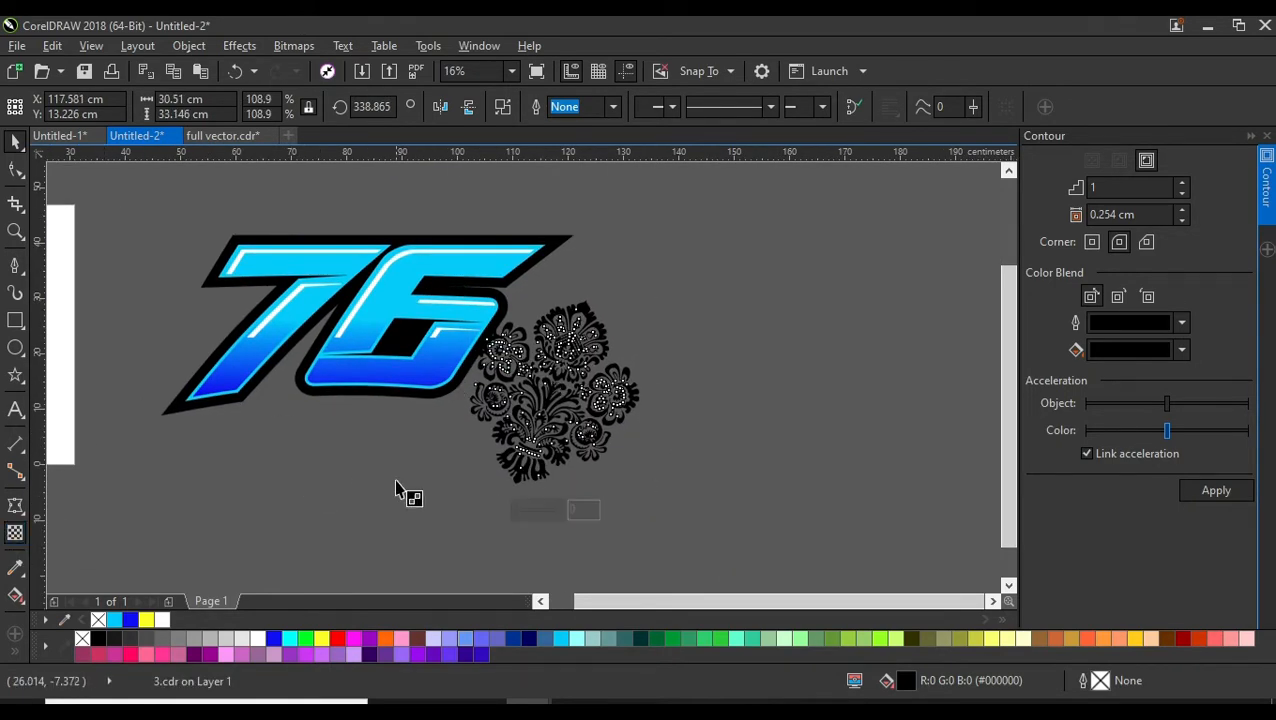
Give the ornament a fading linear transparency and place it horizontally mirrored over the lower part of the 6
left_click_drag(515, 487, 565, 338)
left_click(15, 143)
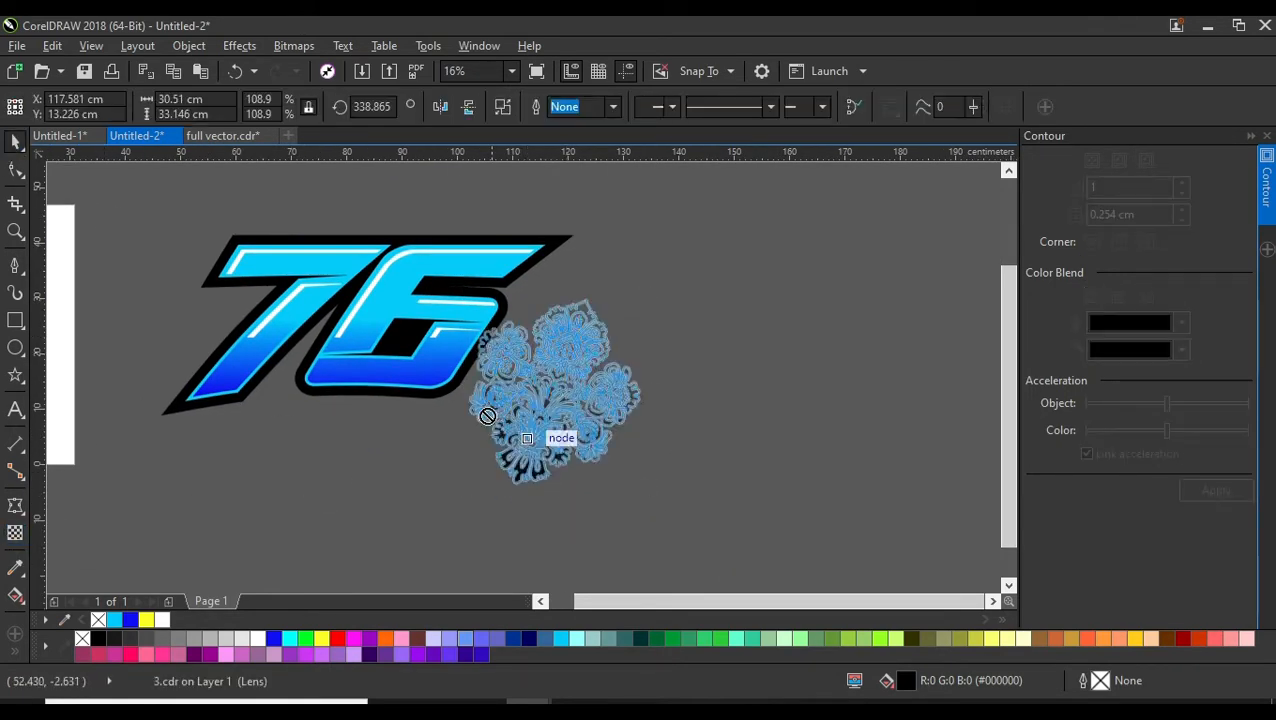
left_click_drag(487, 416, 432, 411)
left_click(440, 107)
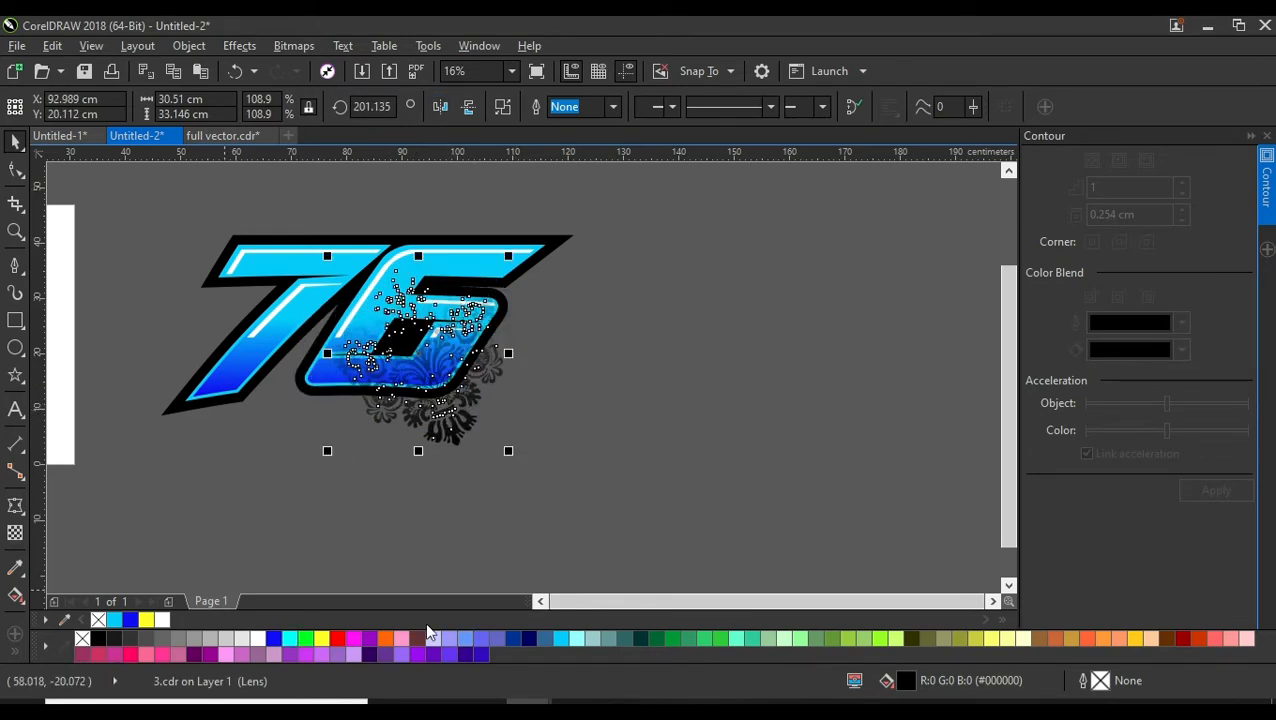
Try light blue and black on the ornament and fill it with white (#FFFFFF)
left_click(561, 638)
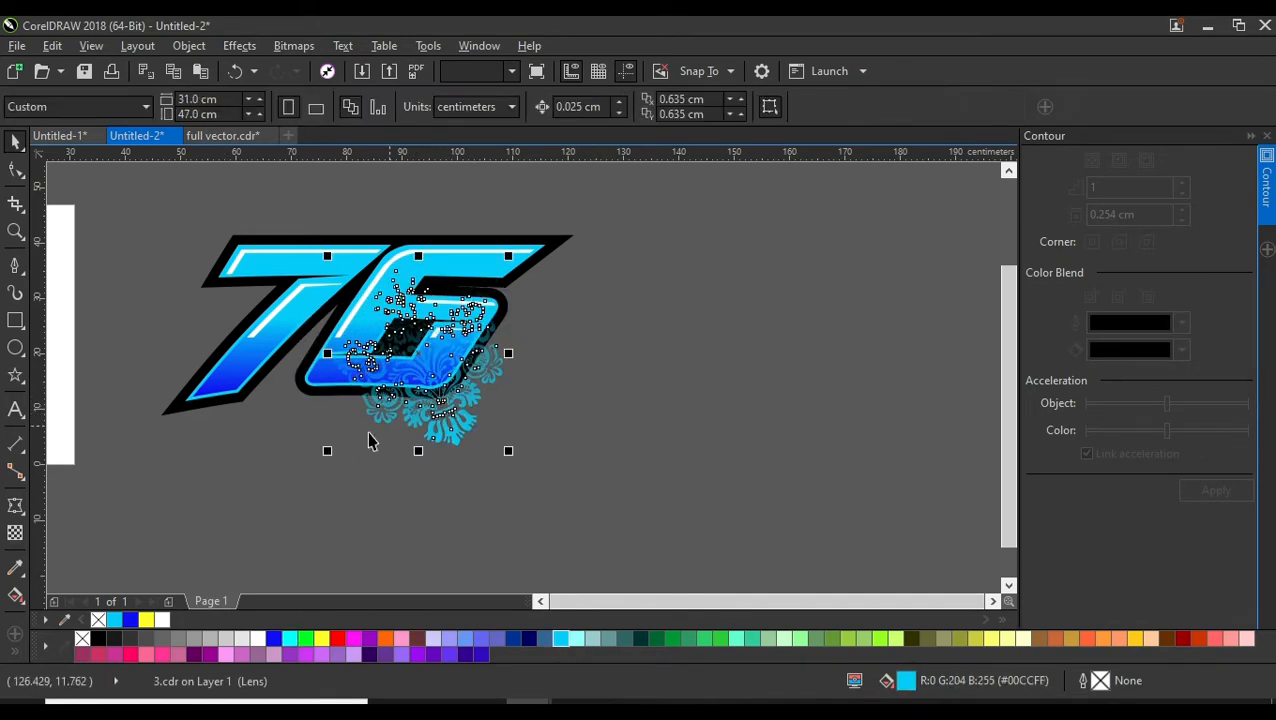
left_click(98, 640)
scroll(447, 410, "up", 2)
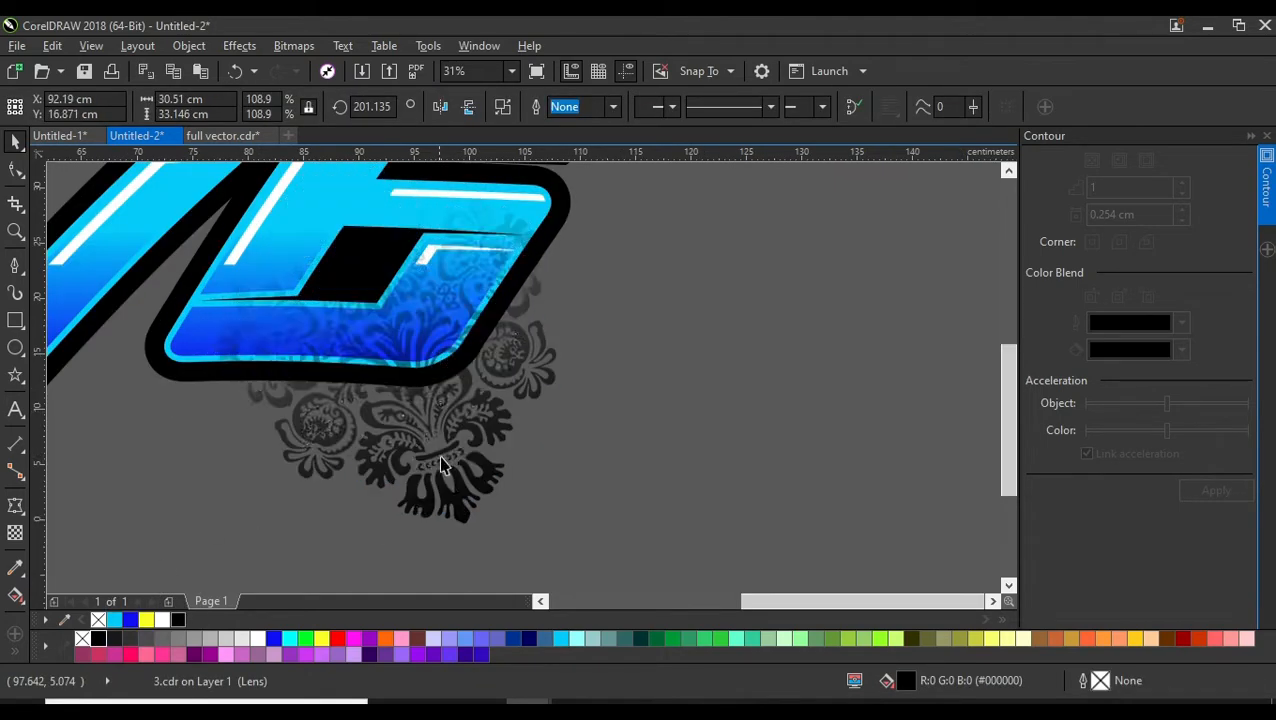
scroll(443, 463, "down", 2)
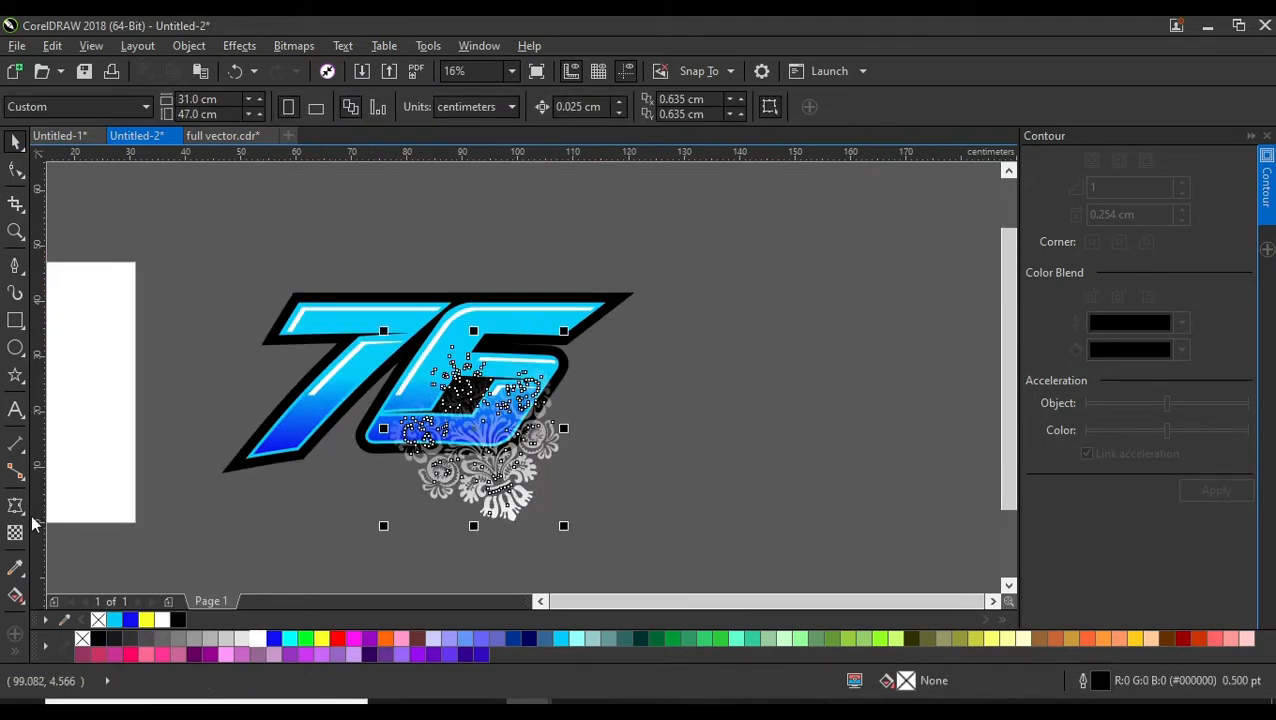
Adjust the ornament's linear transparency so it is solid at its lower end and fades out upward into the 6
left_click(16, 533)
scroll(606, 492, "up", 1)
left_click_drag(413, 563, 381, 438)
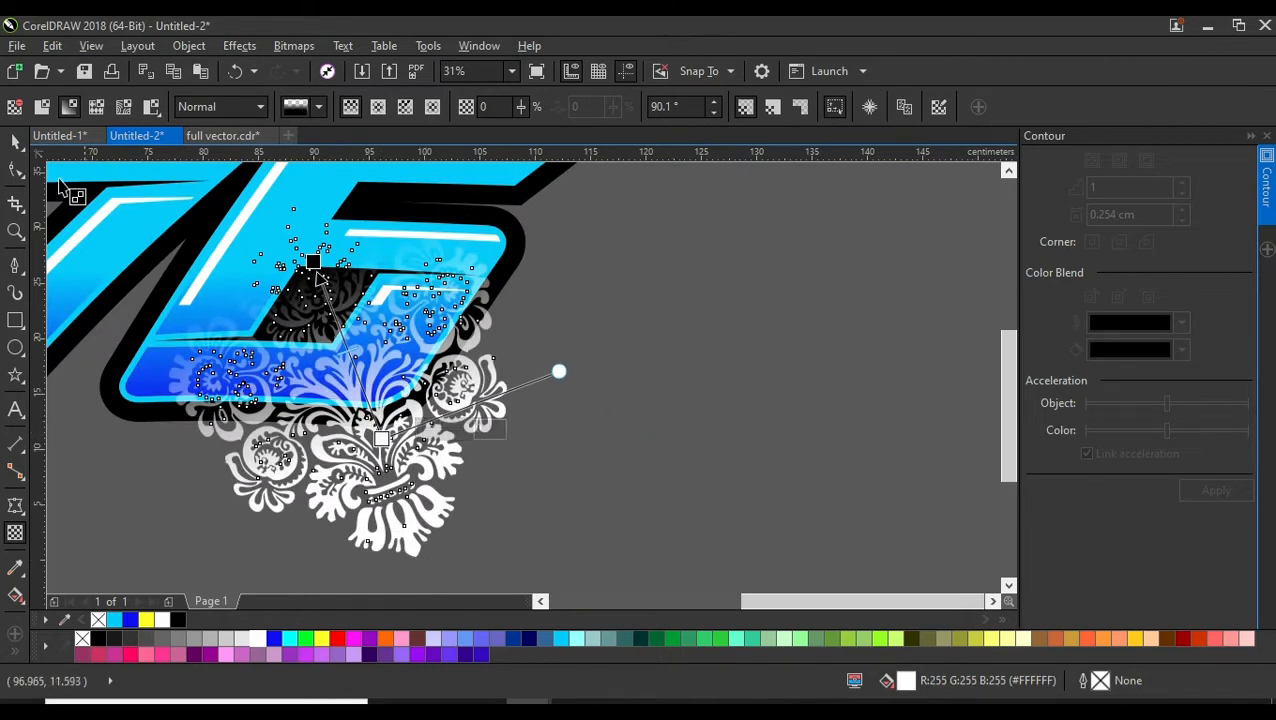
Nudge the white ornament over the lower part of the 6 and rotate it to about 209 degrees
left_click(15, 141)
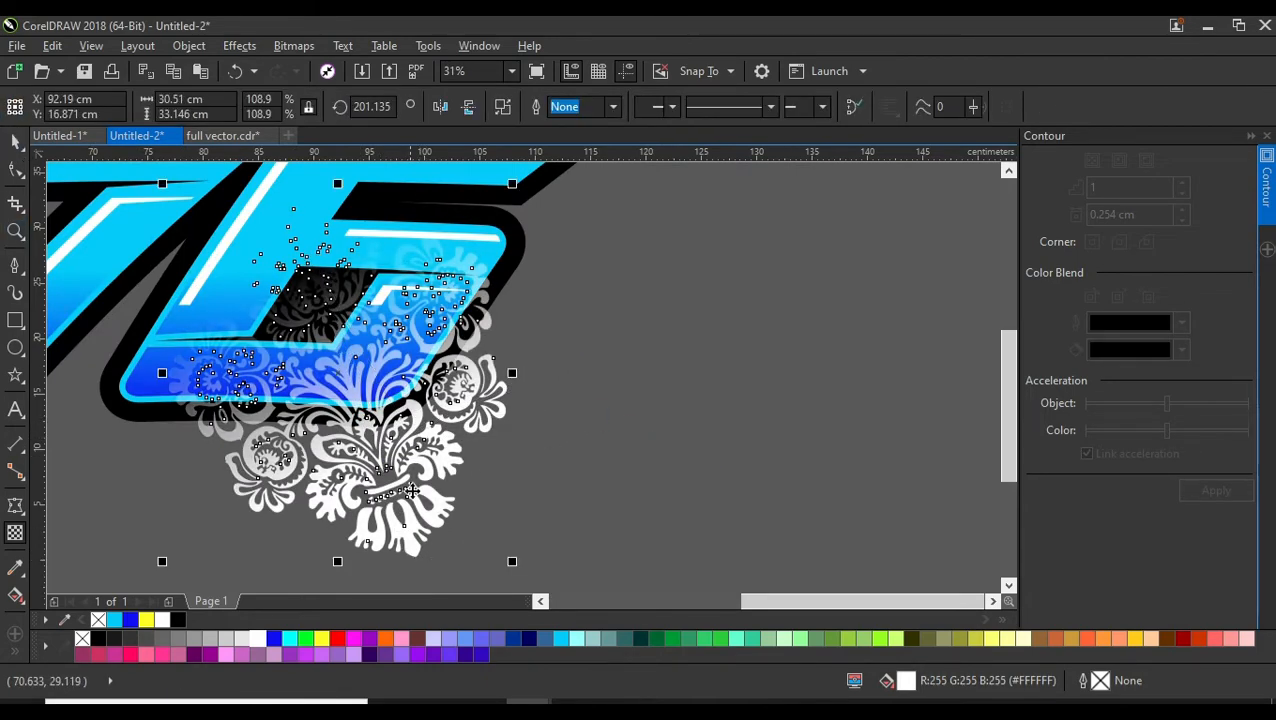
left_click(403, 475)
left_click(375, 494)
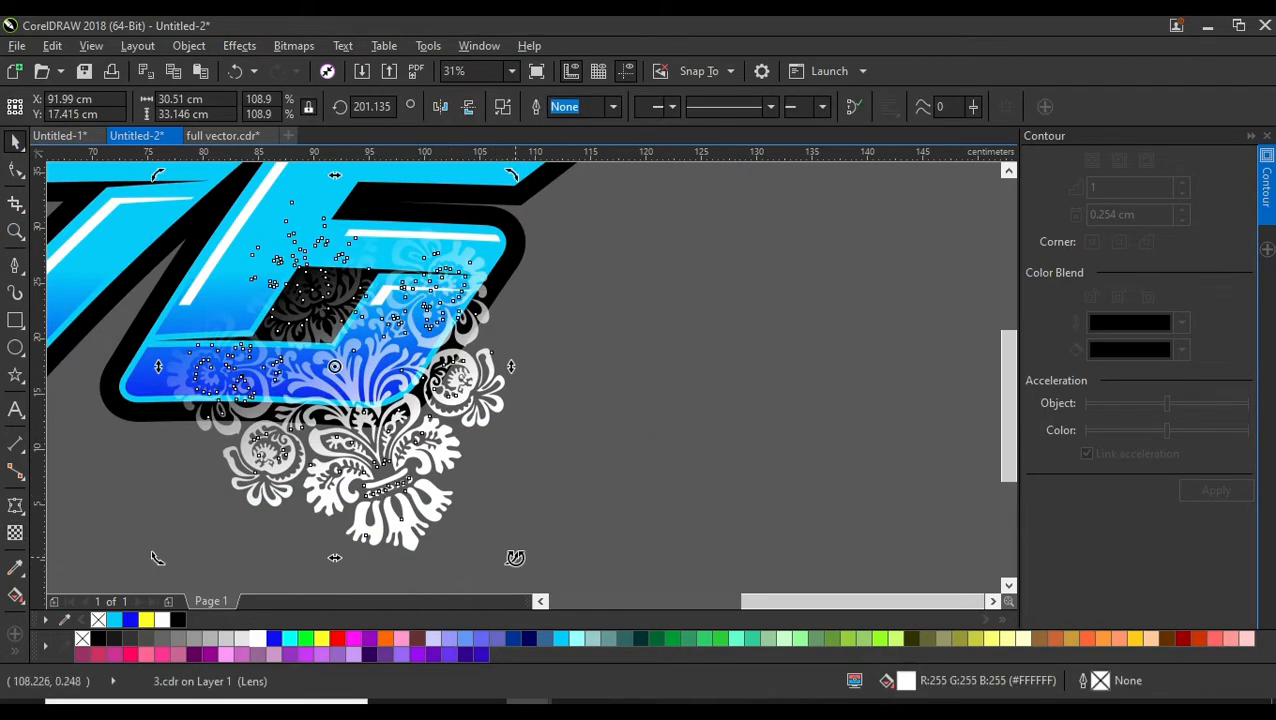
left_click_drag(515, 558, 507, 518)
PowerClip the white ornament inside the blue gradient shape of the 76
scroll(153, 372, "up", 1)
key("alt+c")
key("w")
key("p")
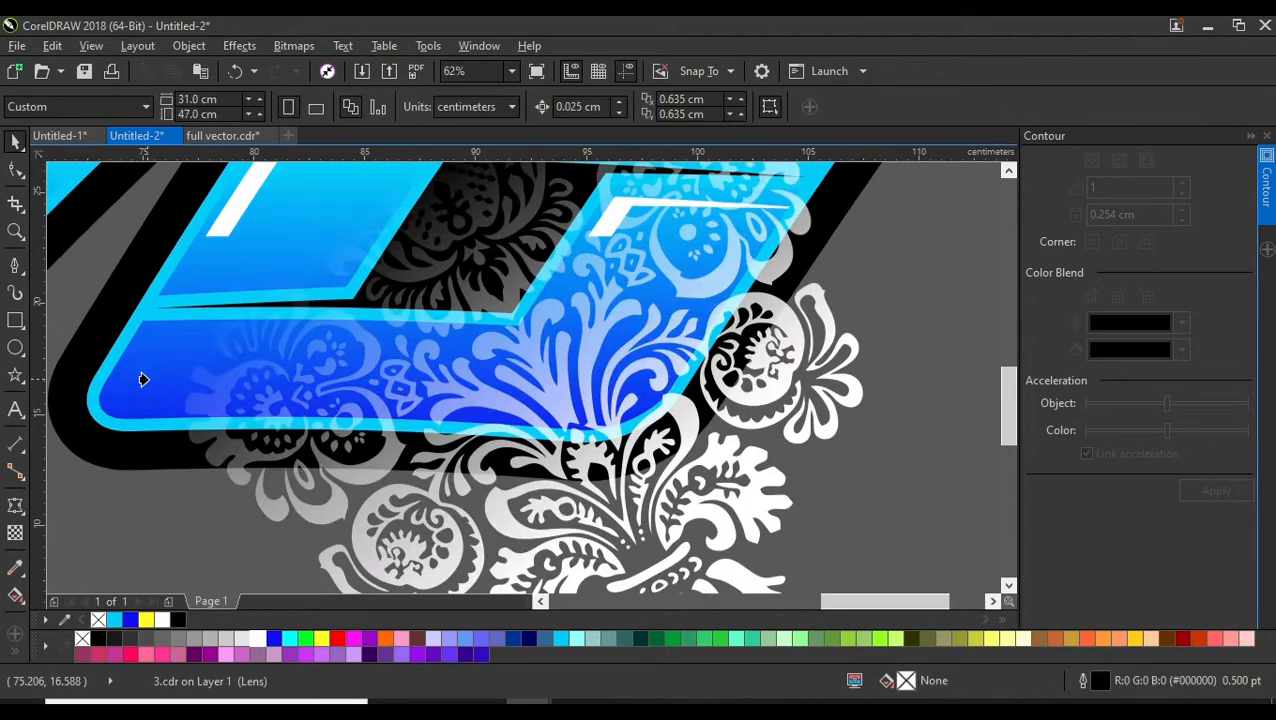
left_click(124, 515)
left_click(697, 430)
right_click(746, 381)
left_click(859, 294)
right_click(821, 304)
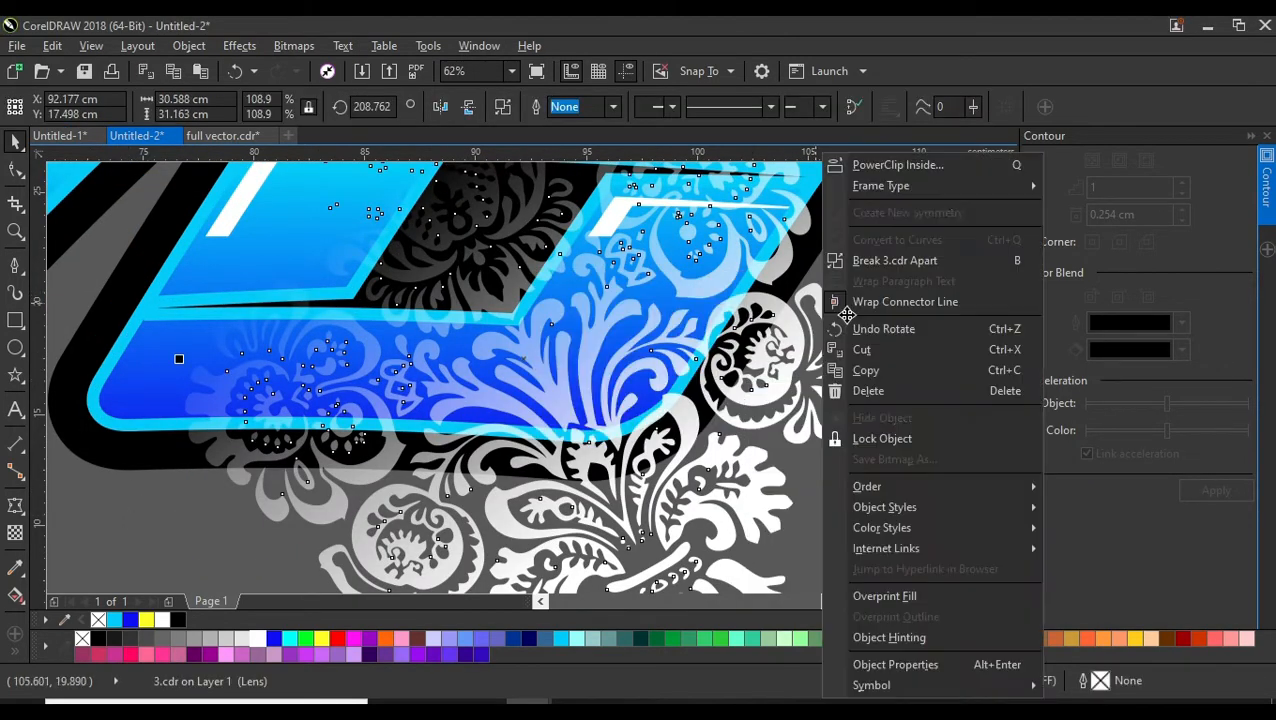
left_click(872, 165)
left_click(154, 390)
Copy the ornament from within the number's PowerClip contents, finish editing the contents and paste the copy outside the clip
scroll(620, 265, "down", 1)
left_click(826, 353)
scroll(826, 353, "down", 1)
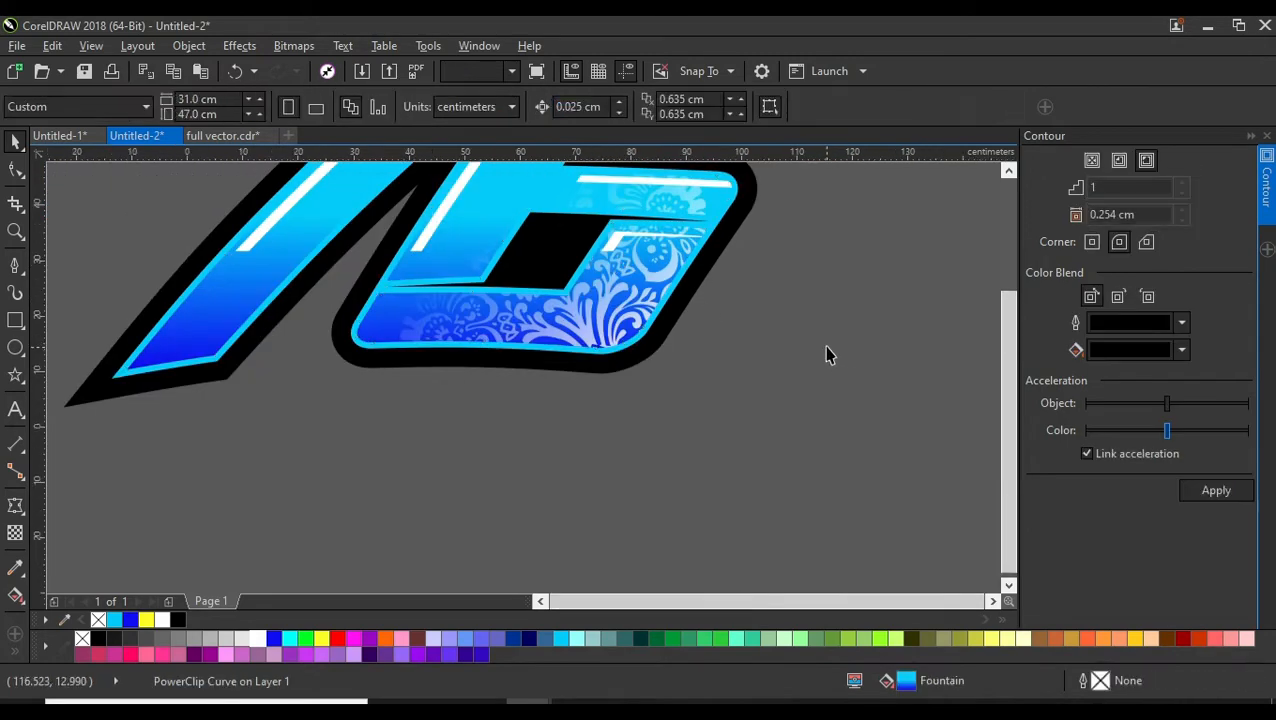
scroll(514, 405, "up", 1)
left_click_drag(514, 400, 634, 449)
left_click(621, 448)
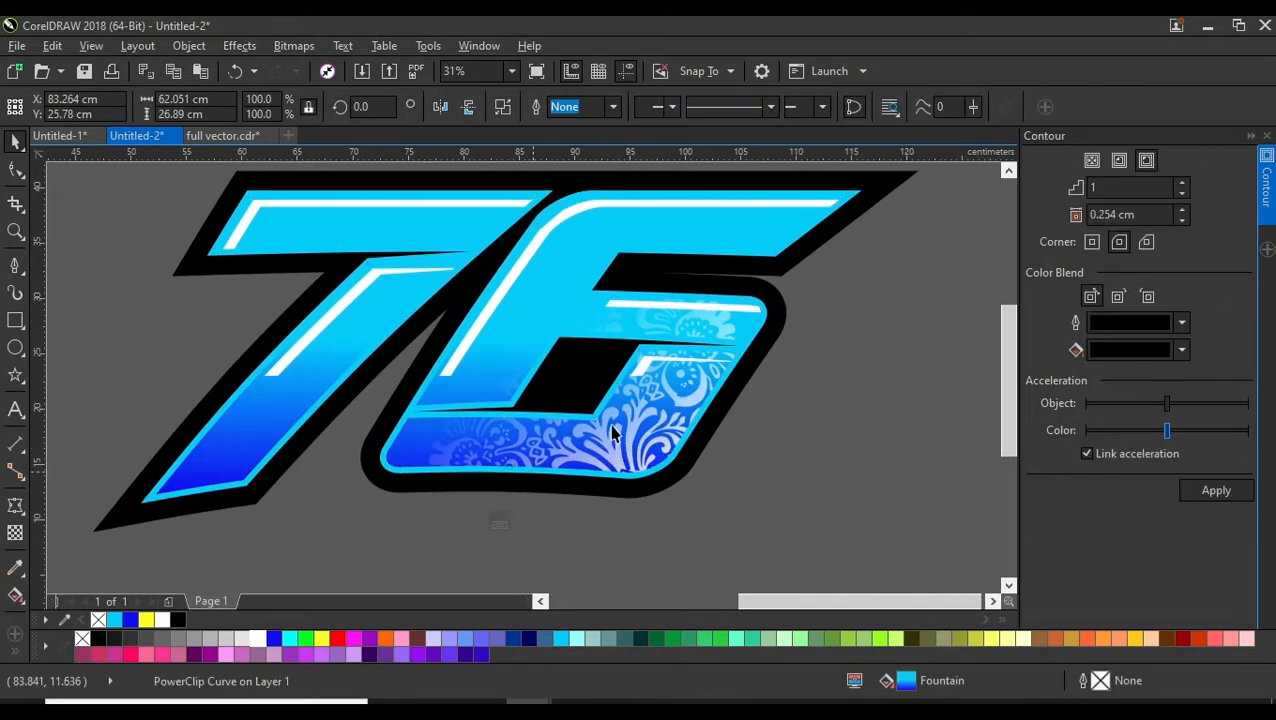
left_click(756, 446)
right_click(756, 446)
left_click(818, 375)
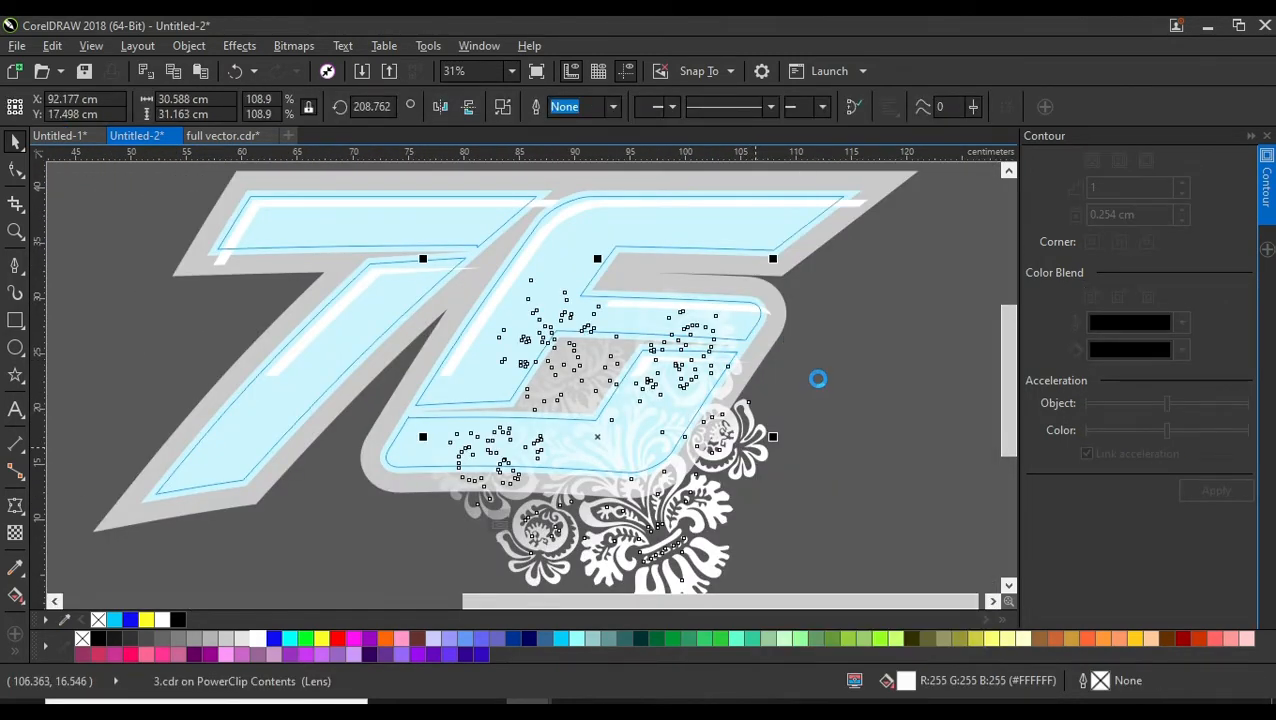
left_click(818, 379, "ctrl")
right_click(814, 380)
left_click(848, 525)
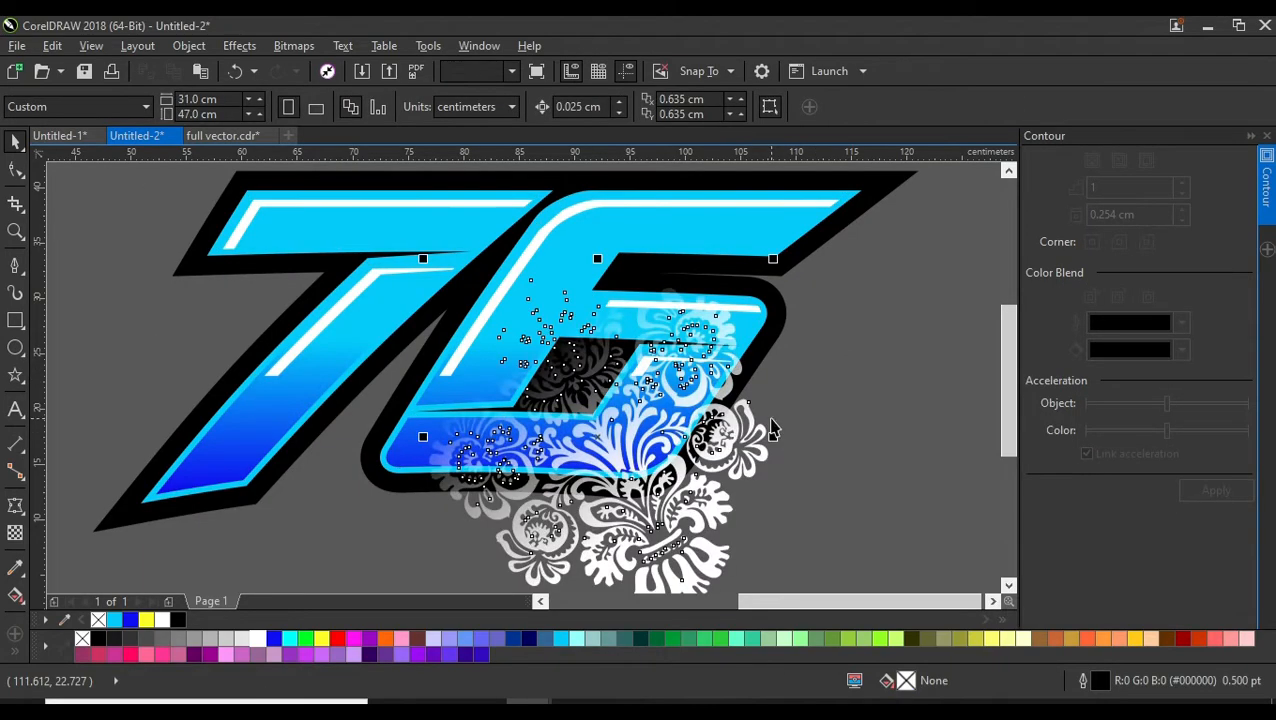
Move the ornament copy over the upper-left end of the 7 and mirror it both horizontally and vertically
left_click_drag(732, 442, 401, 240)
left_click(441, 107)
left_click(467, 108)
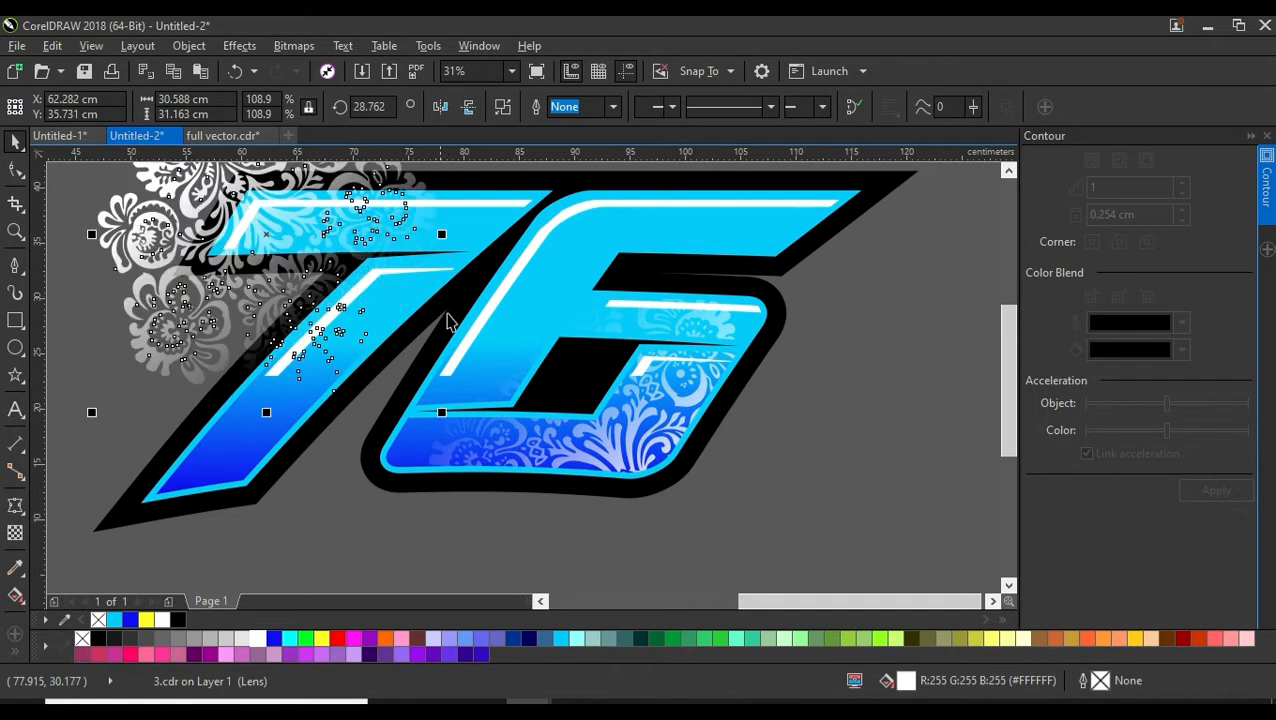
left_click_drag(321, 226, 434, 332)
left_click_drag(341, 290, 389, 298)
Fill the ornament copy with blue and PowerClip it inside the gradient shape of the 76
left_click(273, 639)
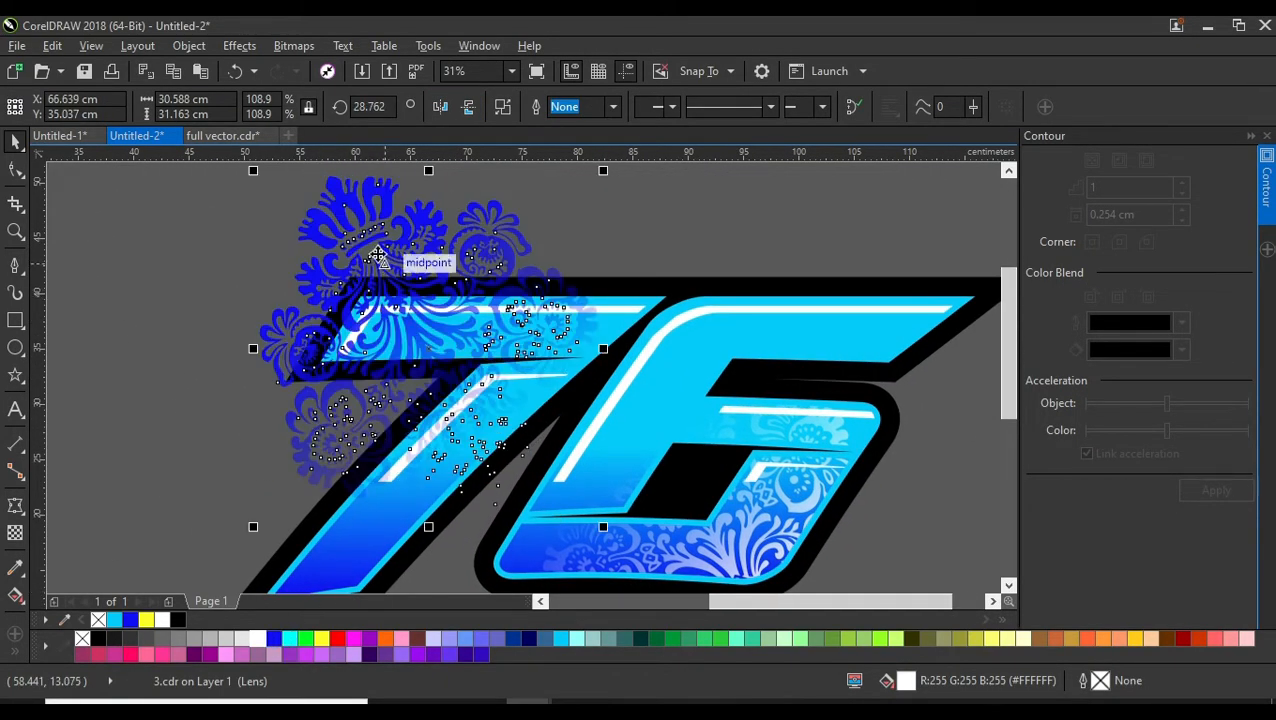
key("Escape")
right_click(360, 220)
left_click(412, 162)
left_click(356, 515)
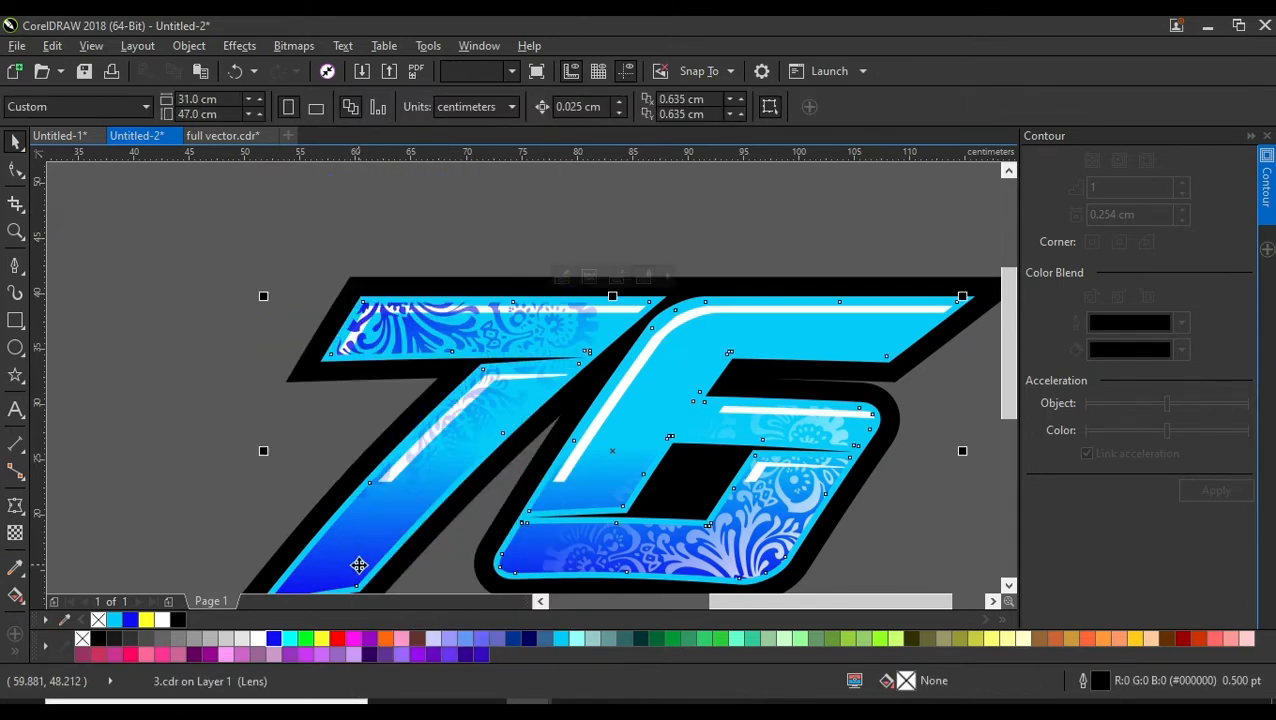
Bring the white inner stripes in front of the ornaments within the number's PowerClip contents and finish editing
left_click(440, 468)
left_click(566, 280)
left_click(649, 296)
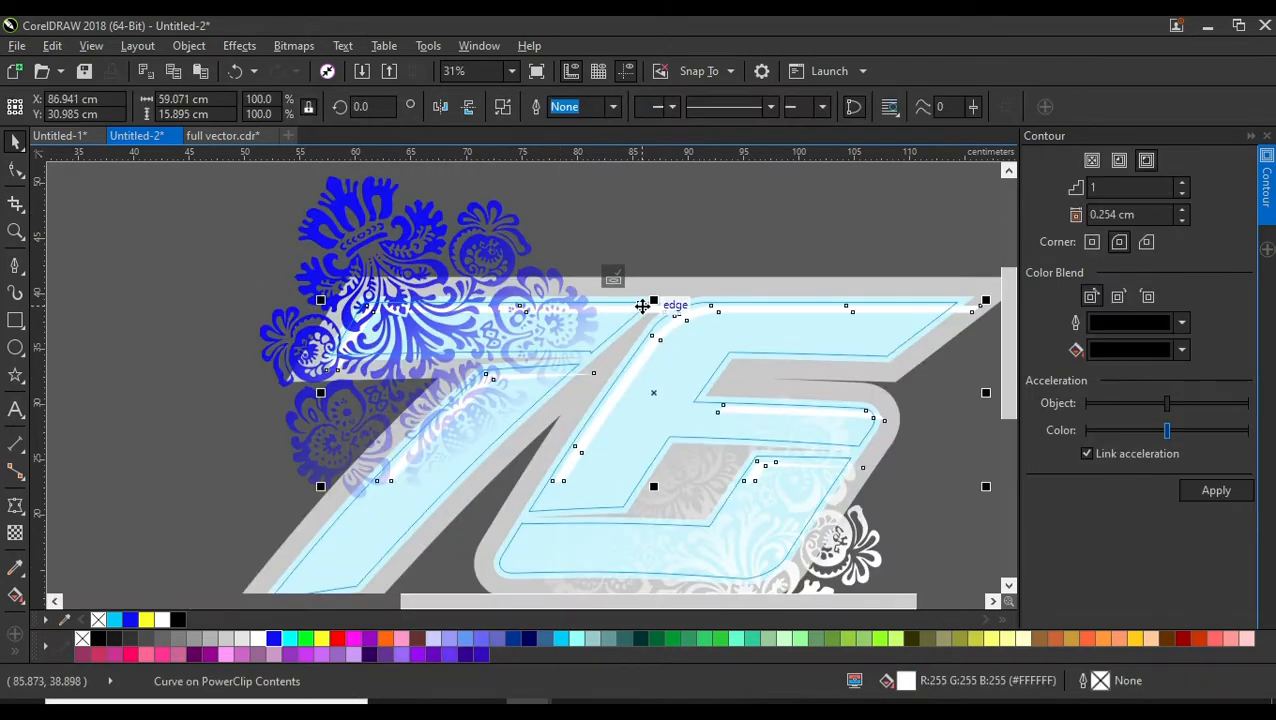
right_click(649, 296)
mouse_move(769, 496)
left_click(932, 487)
left_click(780, 233, "ctrl")
left_click(780, 233)
left_click_drag(649, 408, 561, 333)
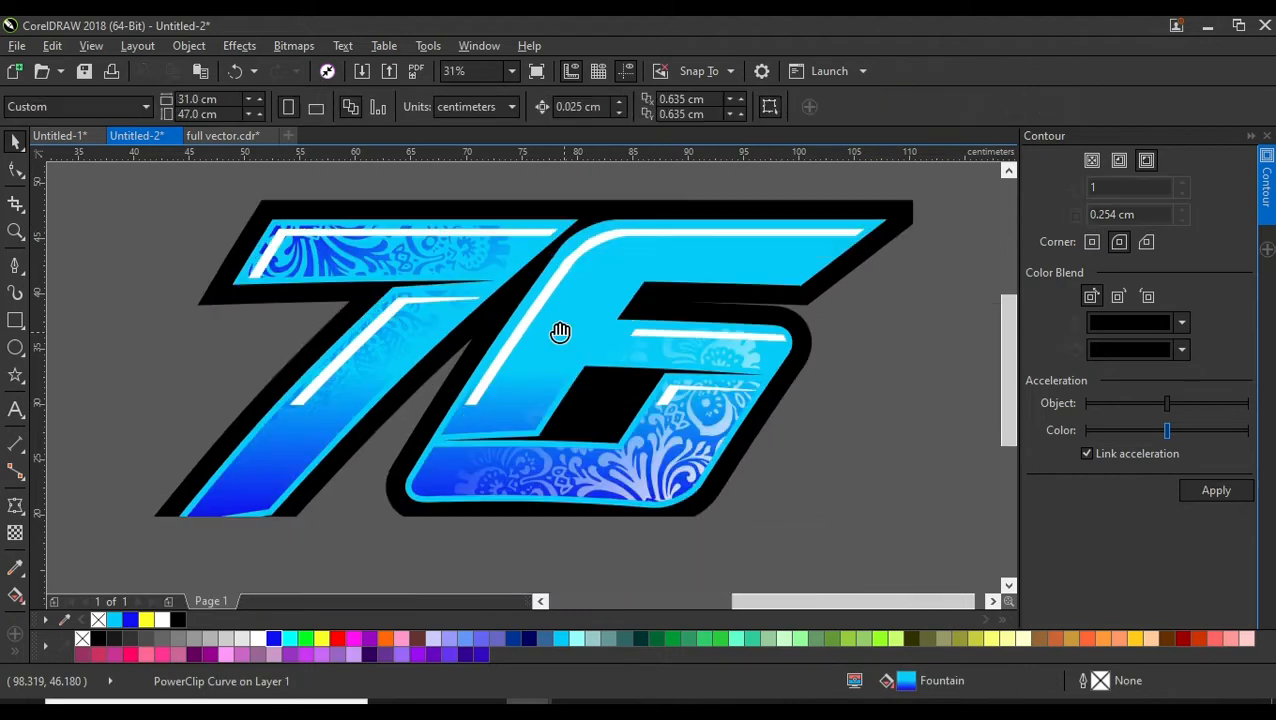
Add the racer's name as artistic text below the 76 and enlarge it to about 251 pt
scroll(654, 389, "down", 1)
left_click_drag(356, 485, 282, 459)
left_click(15, 409)
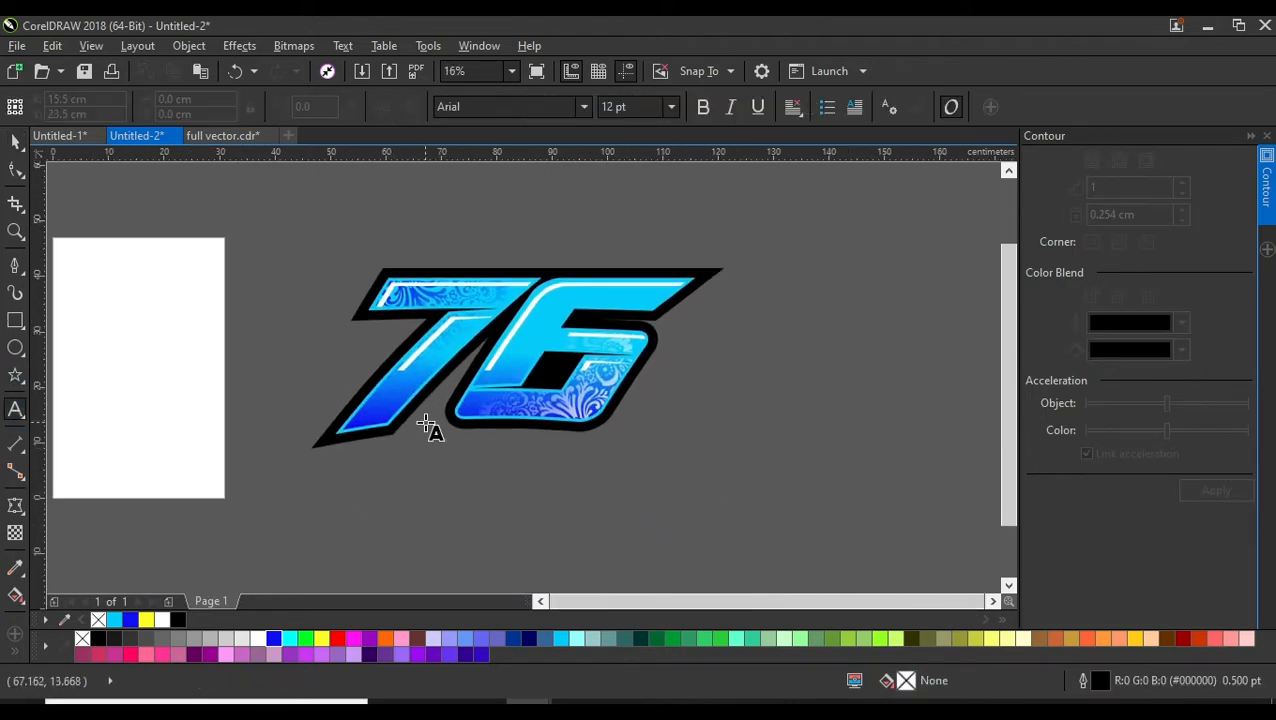
scroll(458, 452, "up", 1)
left_click(465, 457)
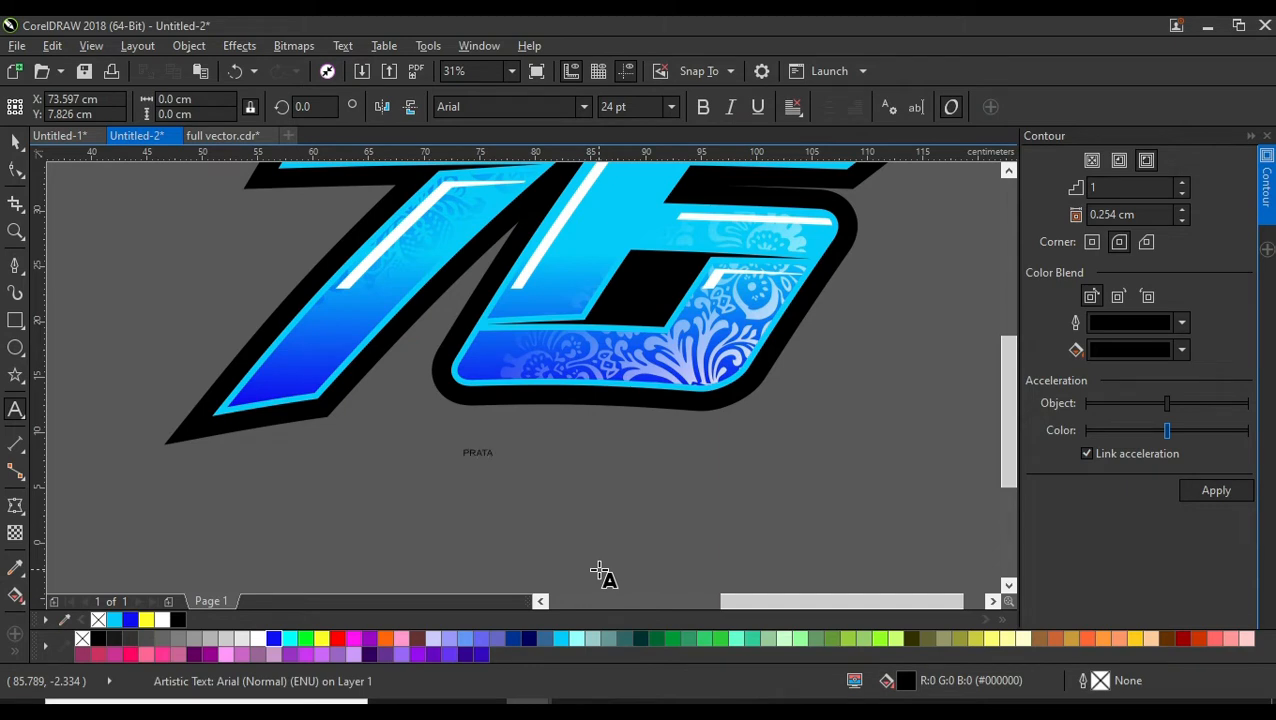
left_click_drag(544, 474, 720, 547)
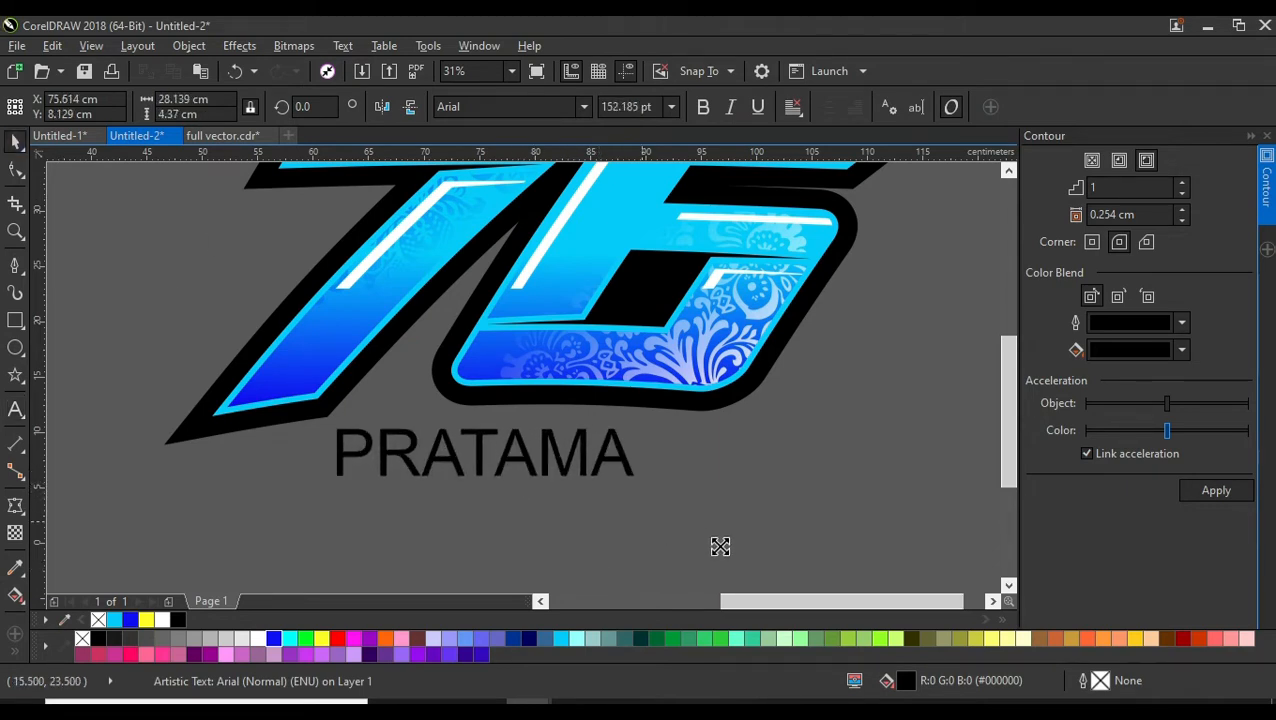
left_click_drag(570, 433, 480, 452)
scroll(373, 473, "down", 1)
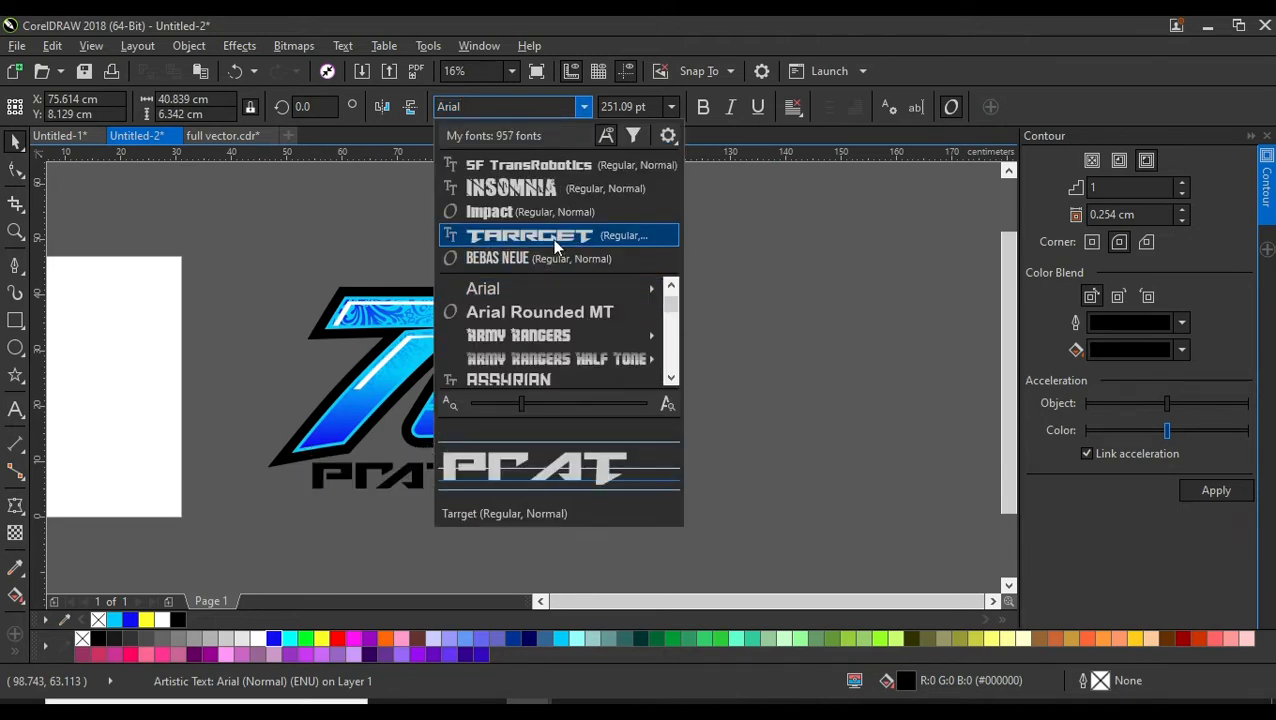
Set the name text to the Tarrget font and retype the name to use the font's other letter-case glyphs
left_click(552, 236)
scroll(510, 484, "up", 2)
double_click(513, 487)
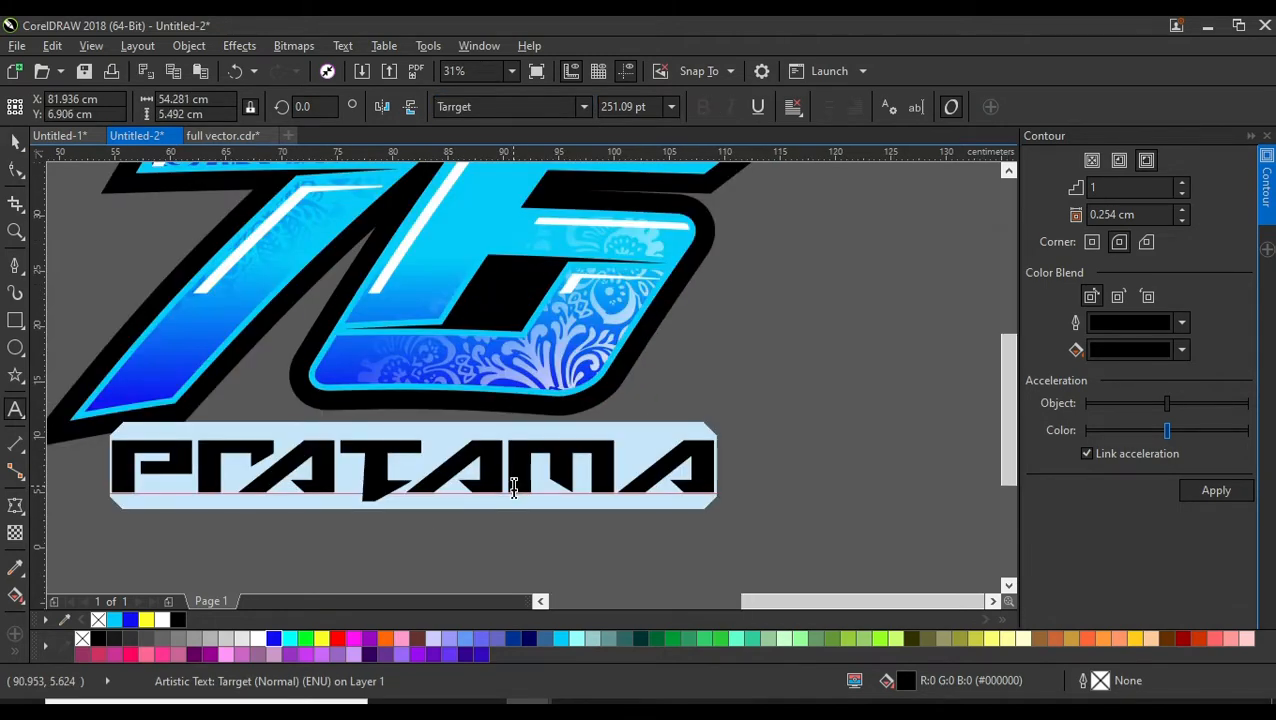
type("PRATAMA")
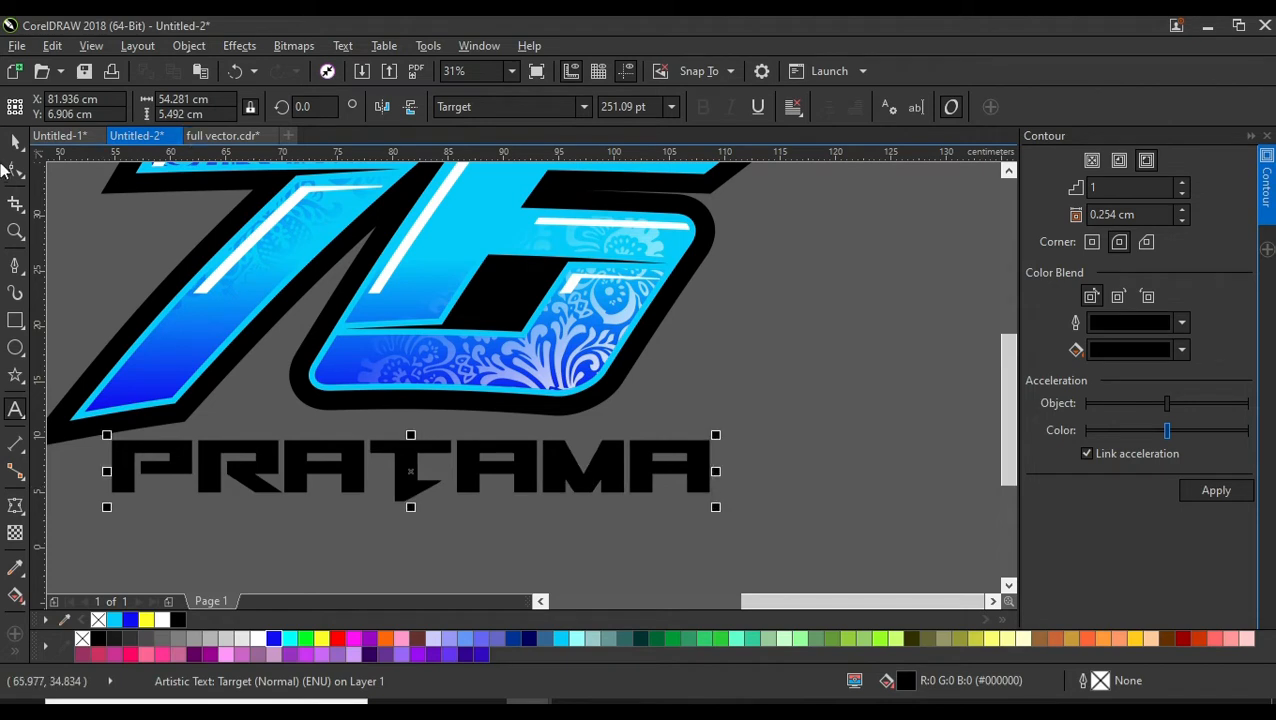
Skew the name text forward to a width of about 57.8 cm and convert it to curves
key("ctrl+space")
left_click_drag(411, 435, 468, 434)
left_click_drag(468, 489, 480, 453)
right_click(445, 440)
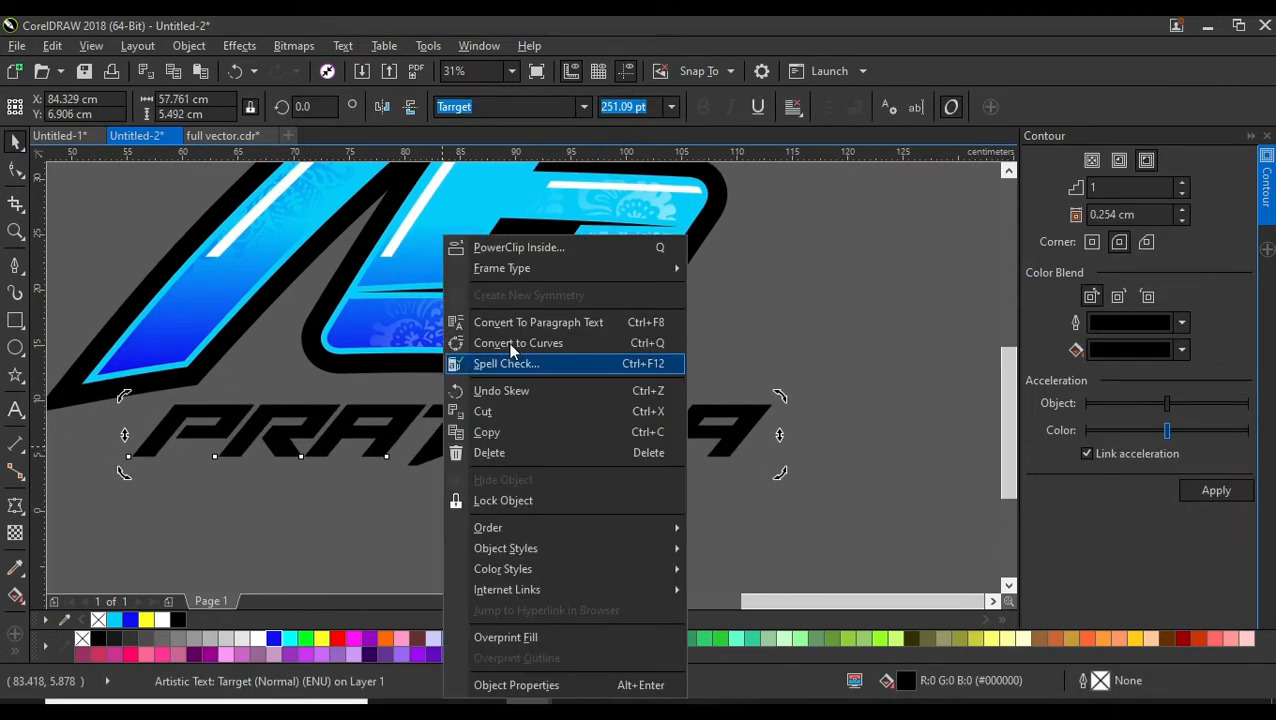
left_click(522, 343)
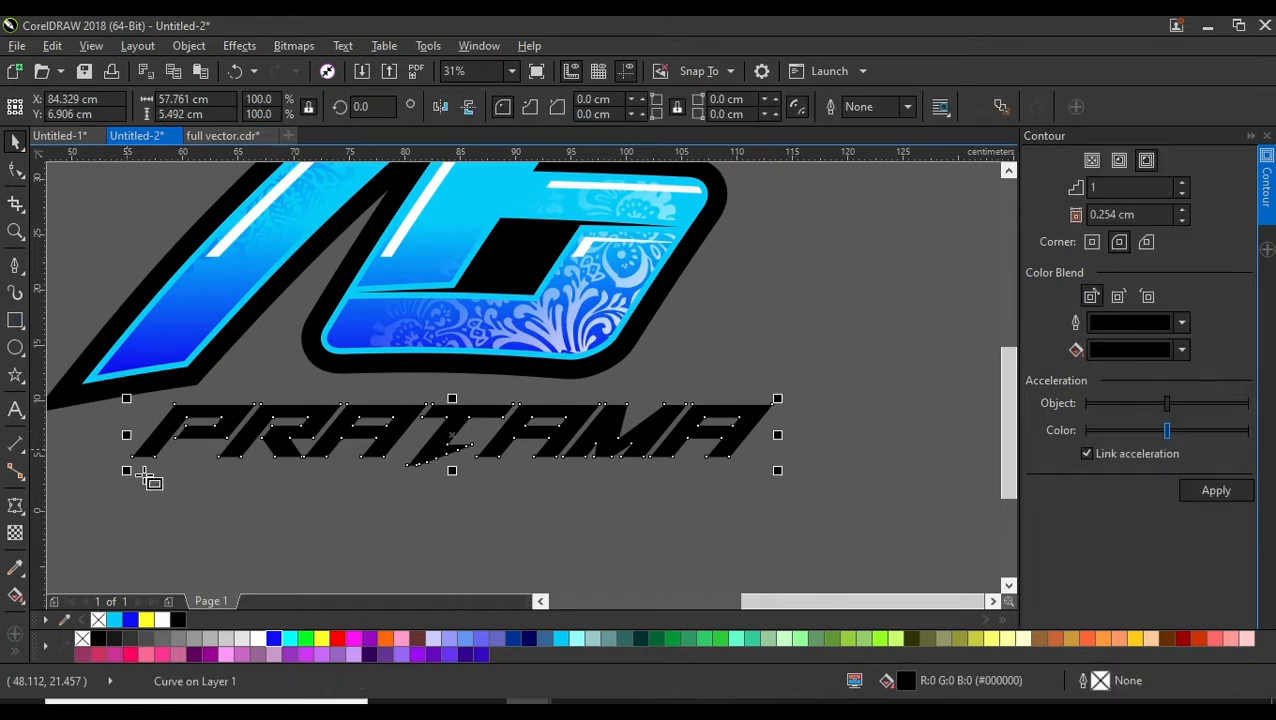
Trim the T's overhang below the name's baseline using a rectangle of about 62.2 by 4.2 cm, then remove the rectangle
left_click_drag(181, 474, 830, 506)
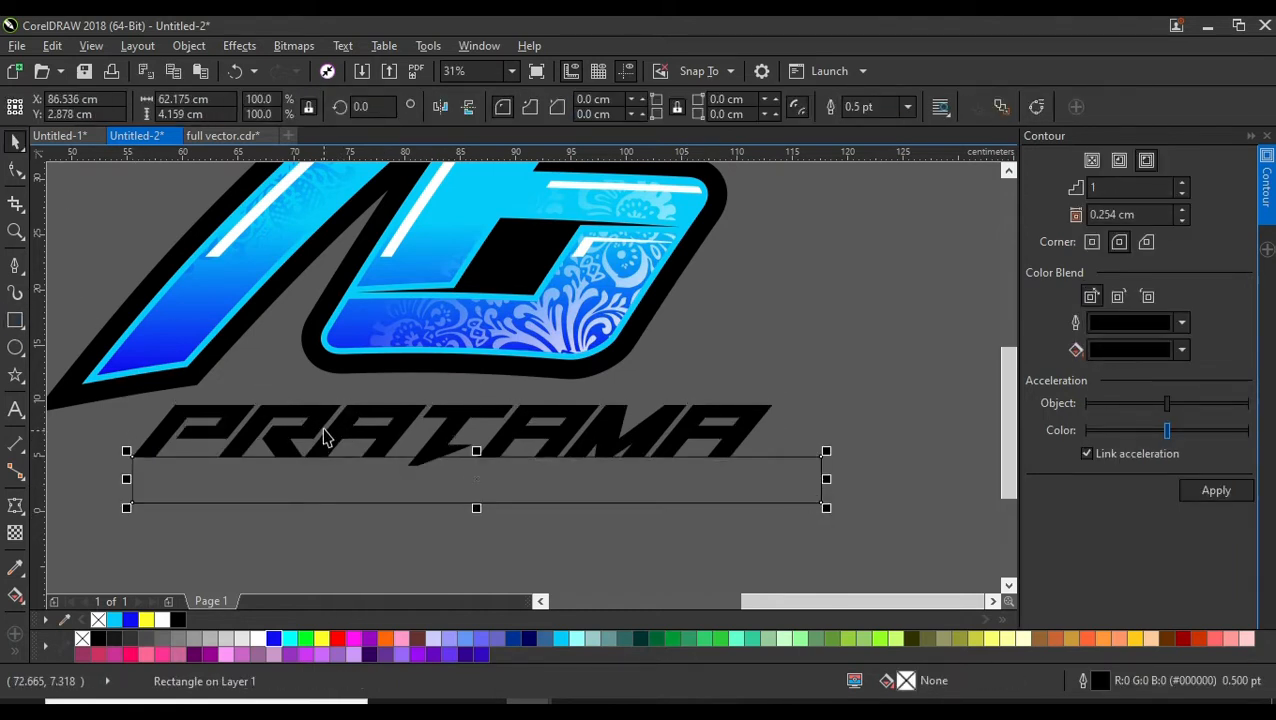
left_click(678, 498)
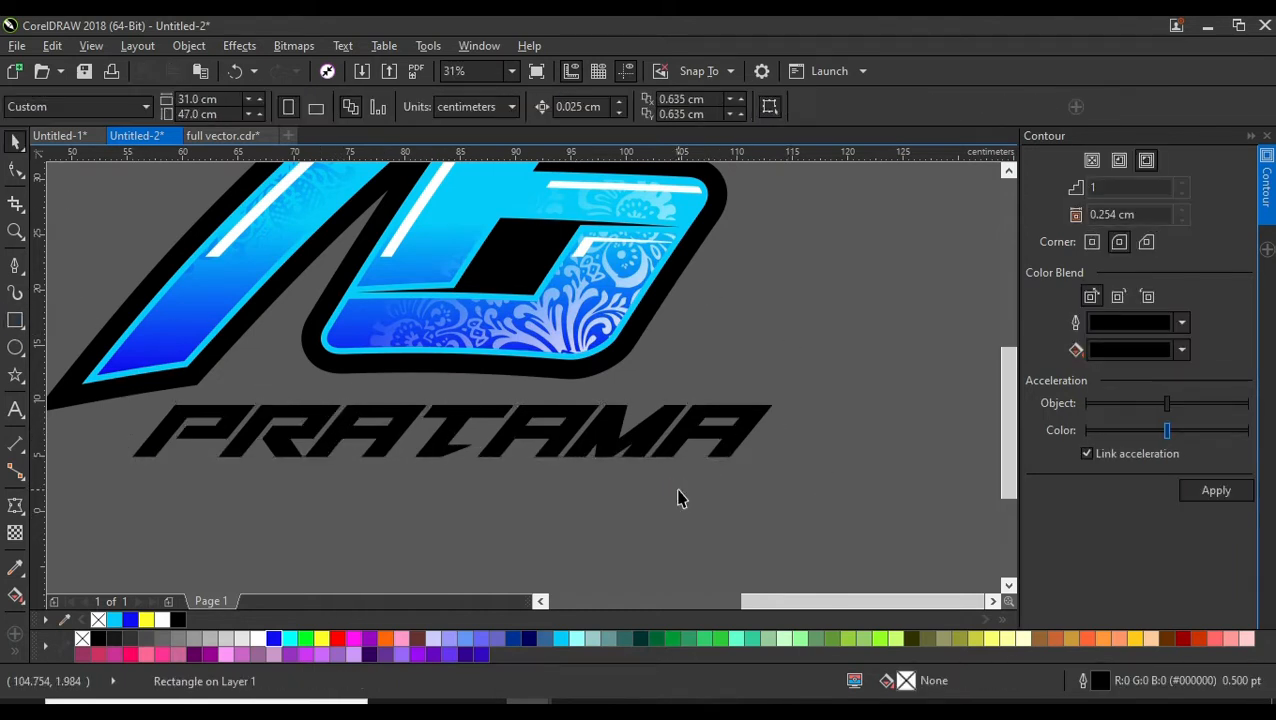
Stretch the name to about 5.8 cm tall and place it over the lower edge of the 76
scroll(678, 498, "down", 2)
left_click(612, 456)
scroll(490, 450, "up", 4)
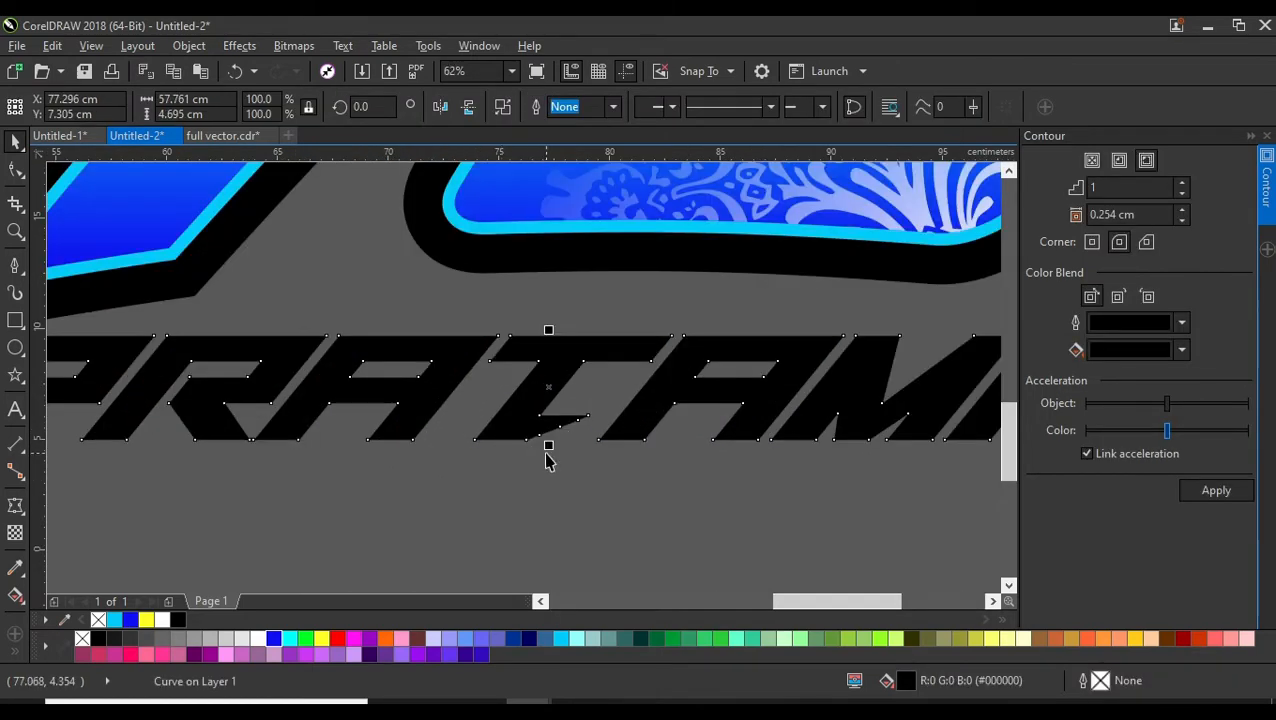
left_click_drag(548, 446, 438, 404)
scroll(549, 450, "down", 1)
scroll(365, 448, "down", 1)
Fill the name with white and give it a black outside contour of 1.254 cm with mitered corners
left_click(257, 638)
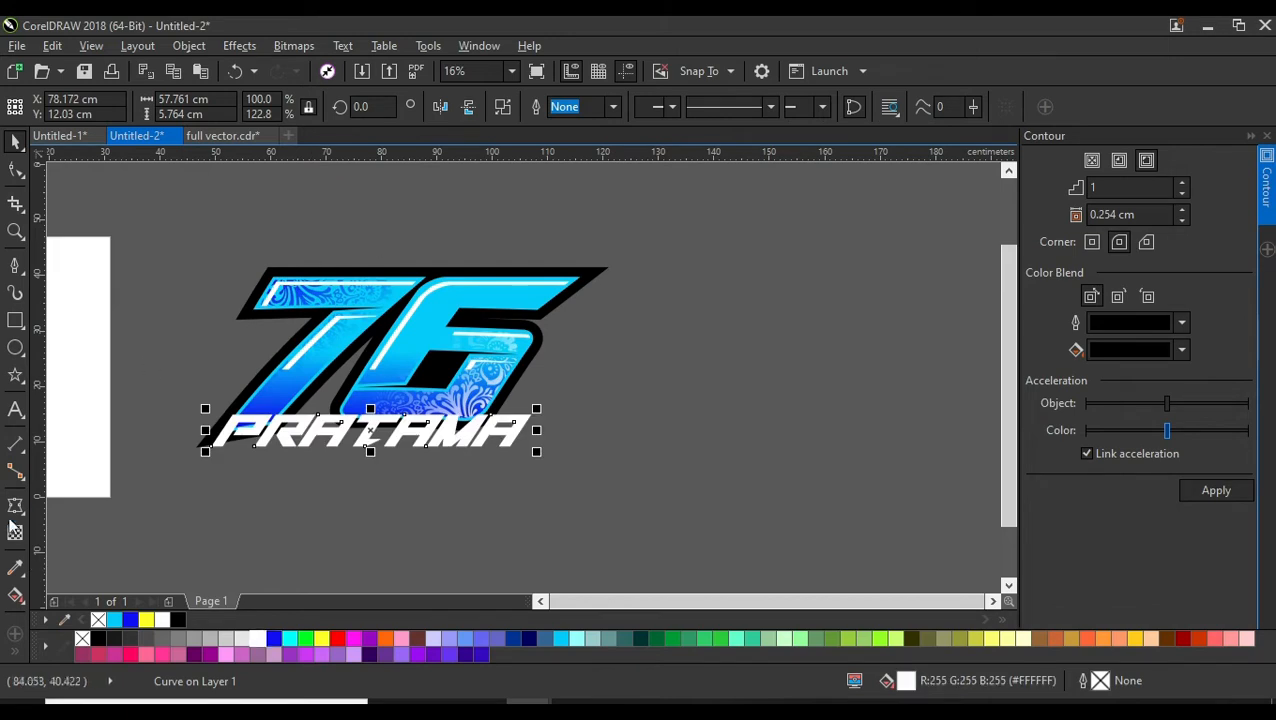
left_click(1216, 490)
scroll(263, 430, "up", 1)
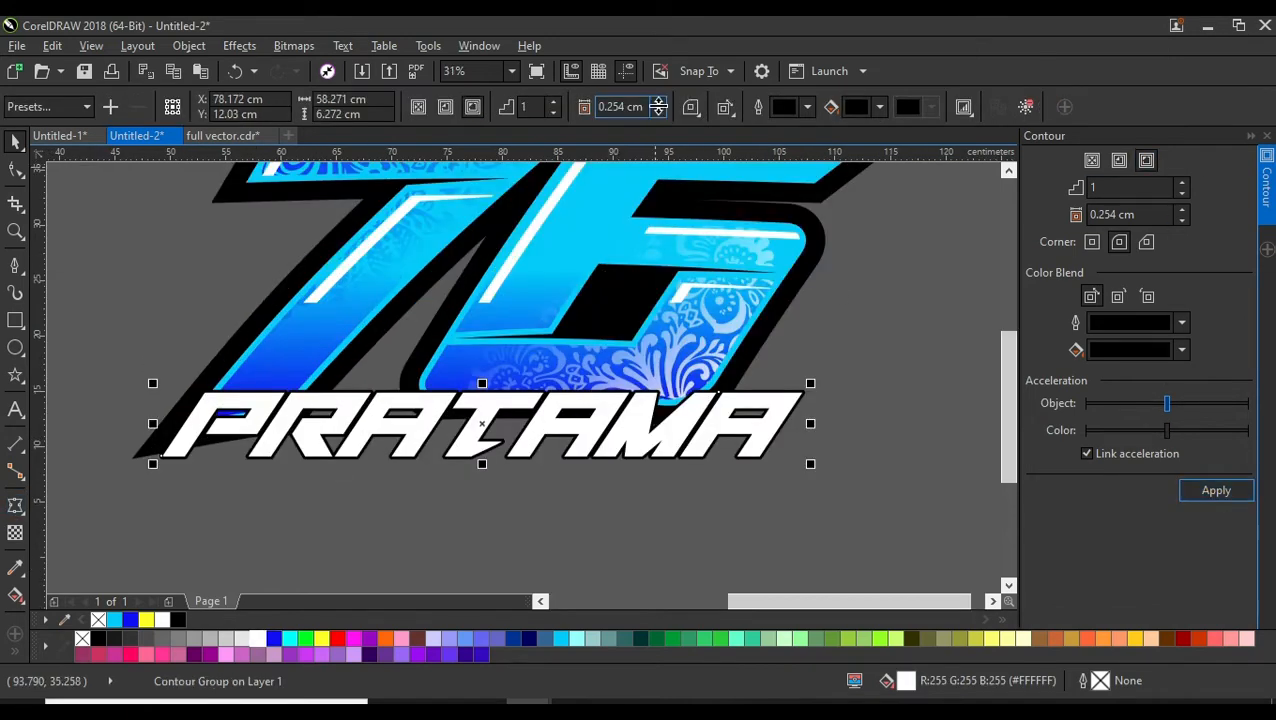
left_click(658, 101)
left_click(690, 106)
left_click(716, 130)
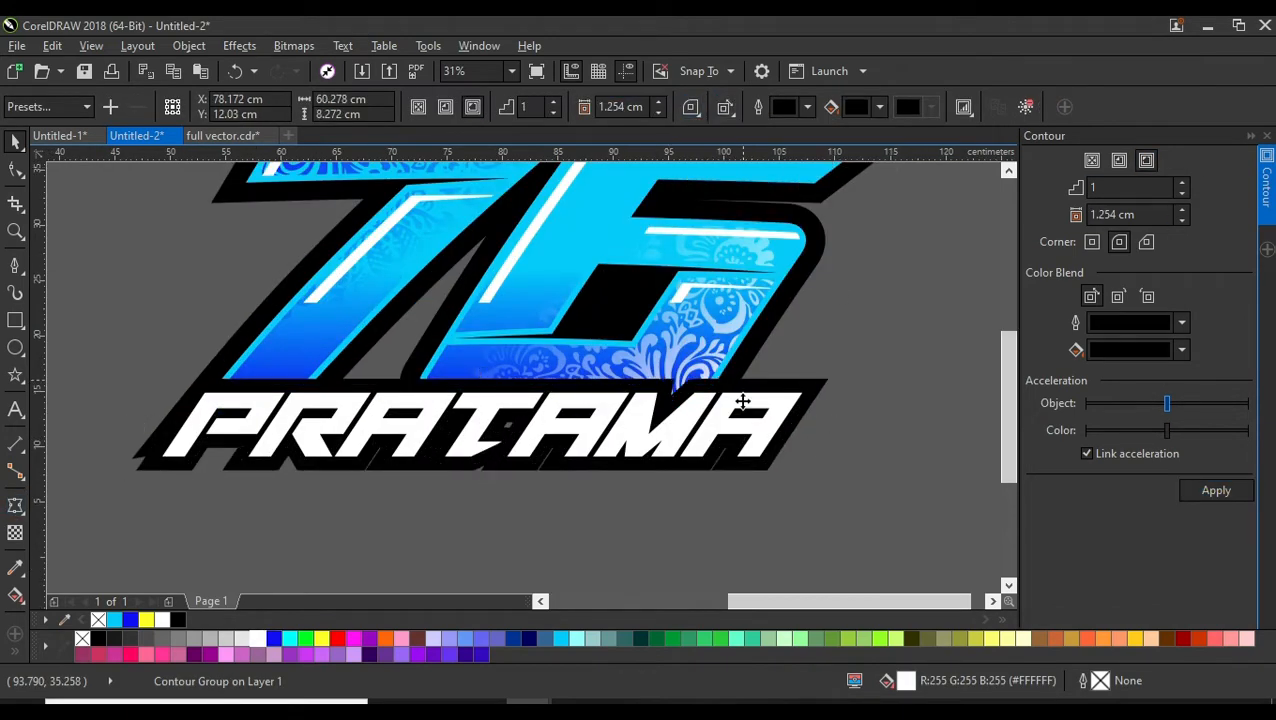
Break the name's contour group apart and group the black outline with the white lettering
scroll(743, 401, "down", 2)
scroll(692, 404, "up", 3)
right_click(696, 408)
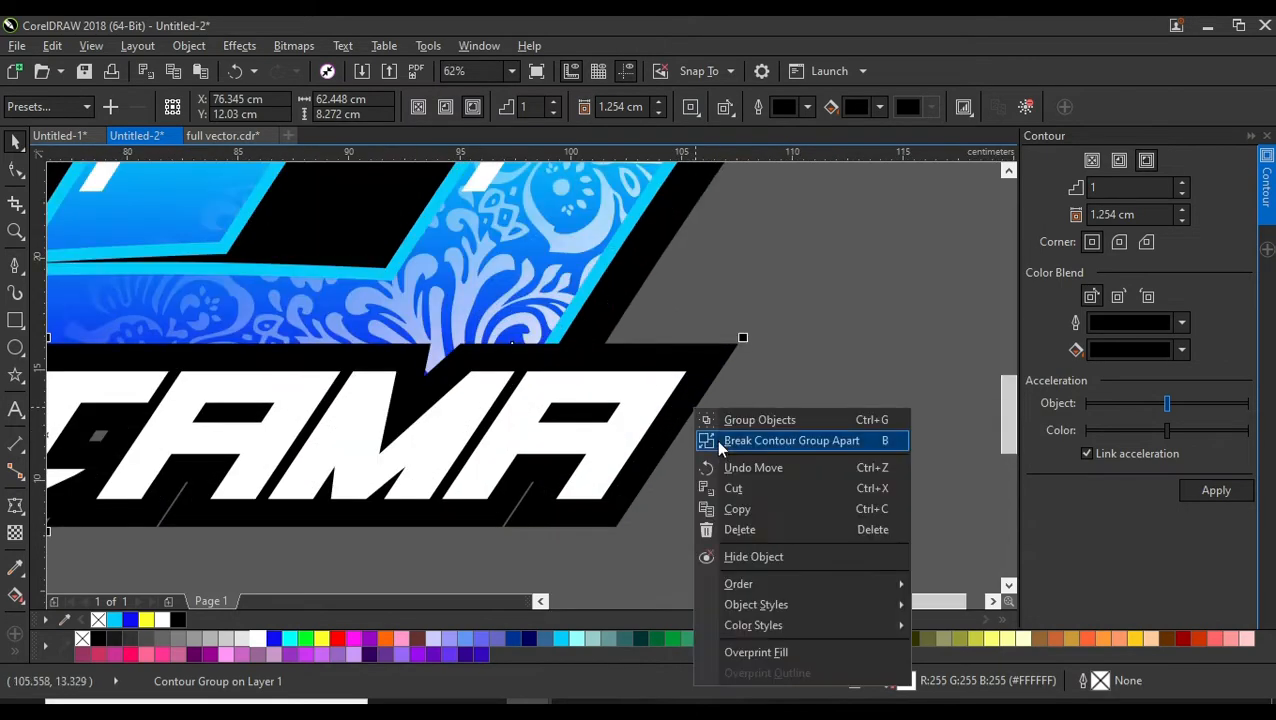
left_click(716, 440)
scroll(725, 369, "down", 2)
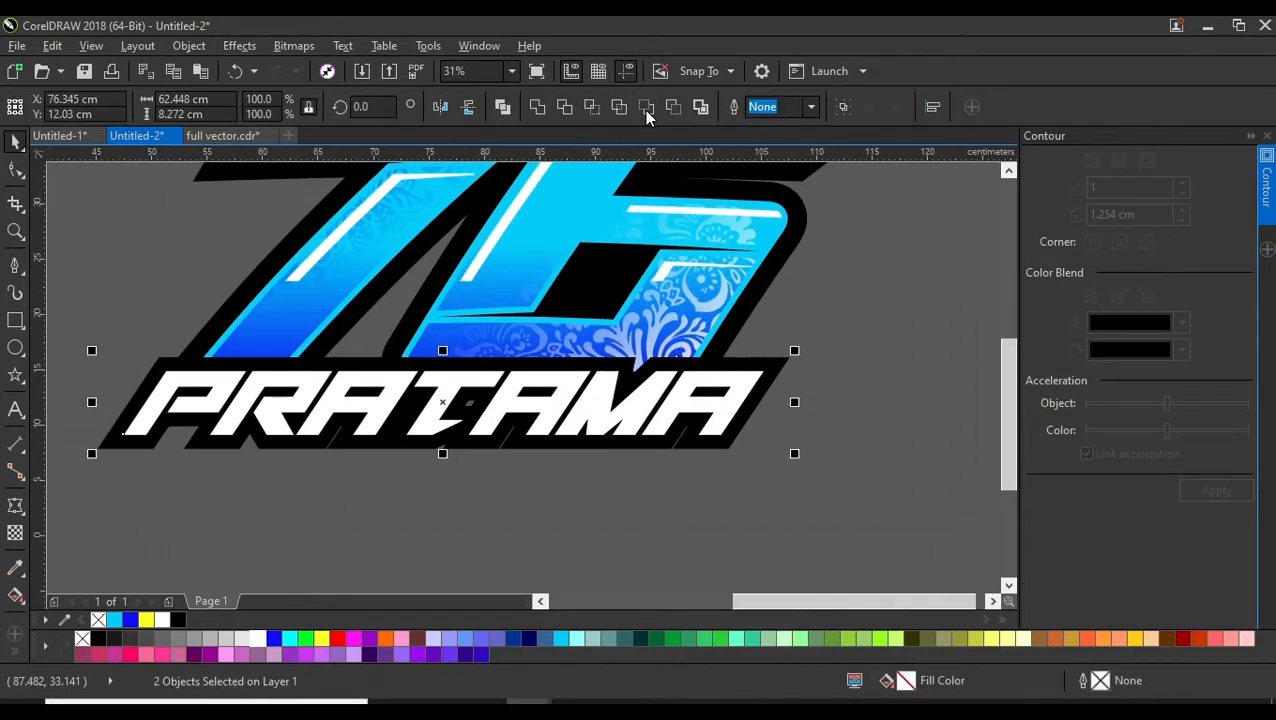
left_click(843, 106)
scroll(729, 365, "left", 1)
Arch the lower edge of the name group with a single-arc envelope, pulling both lower corners down, the left one furthest
left_click(15, 505)
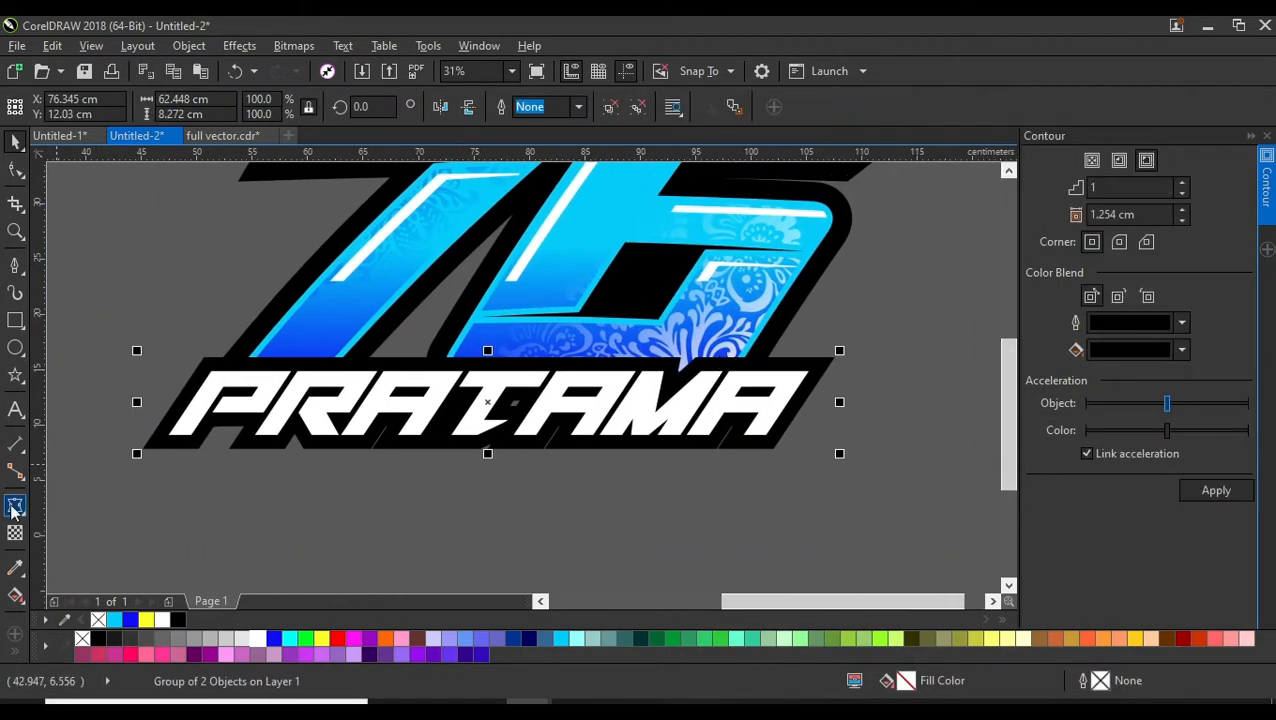
left_click_drag(144, 449, 144, 476)
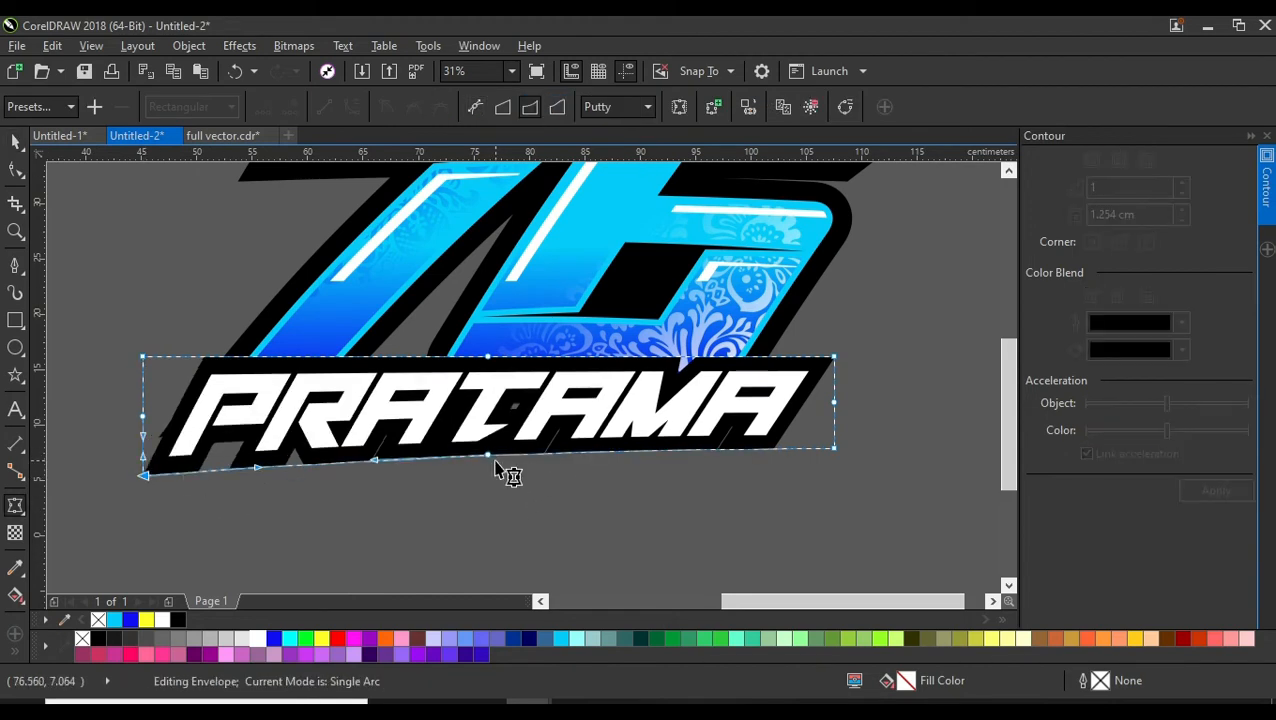
left_click_drag(487, 457, 487, 437)
left_click_drag(834, 449, 834, 474)
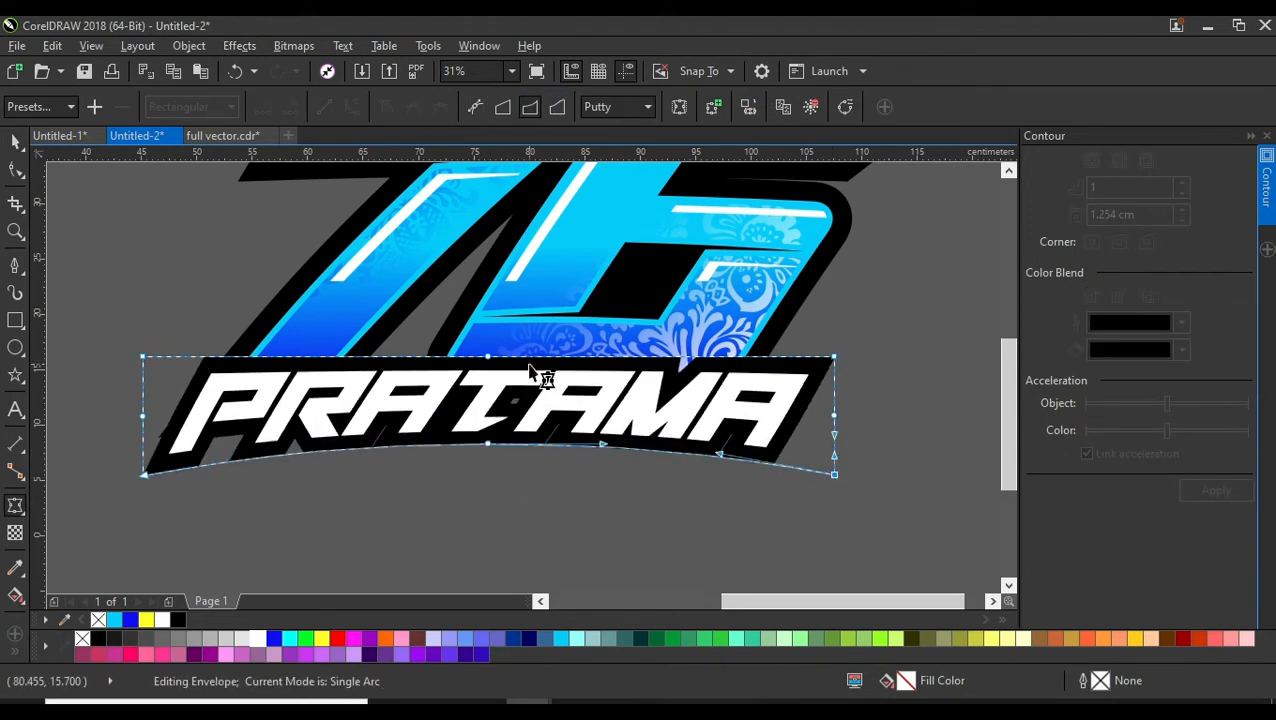
left_click_drag(144, 475, 144, 502)
Shift the arched name group slightly to the left under the 76 and widen it to about 63.6 cm
left_click(15, 142)
left_click_drag(324, 391, 310, 391)
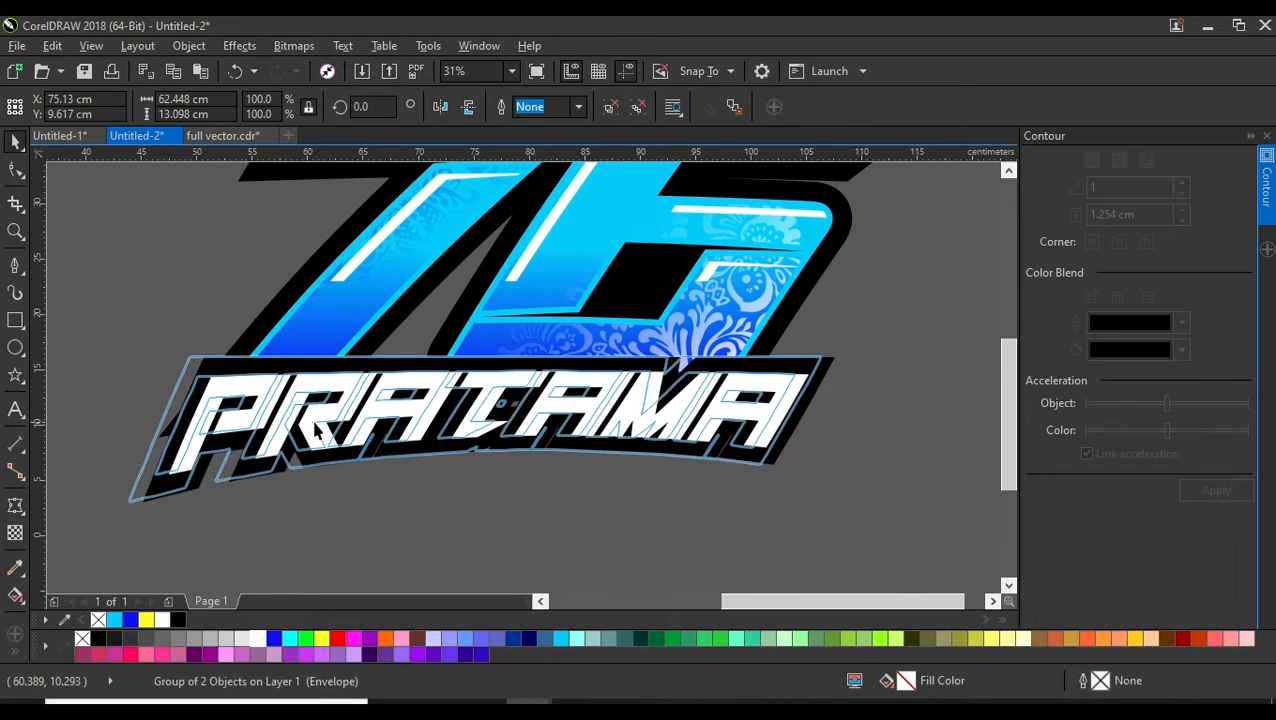
left_click_drag(825, 430, 837, 430)
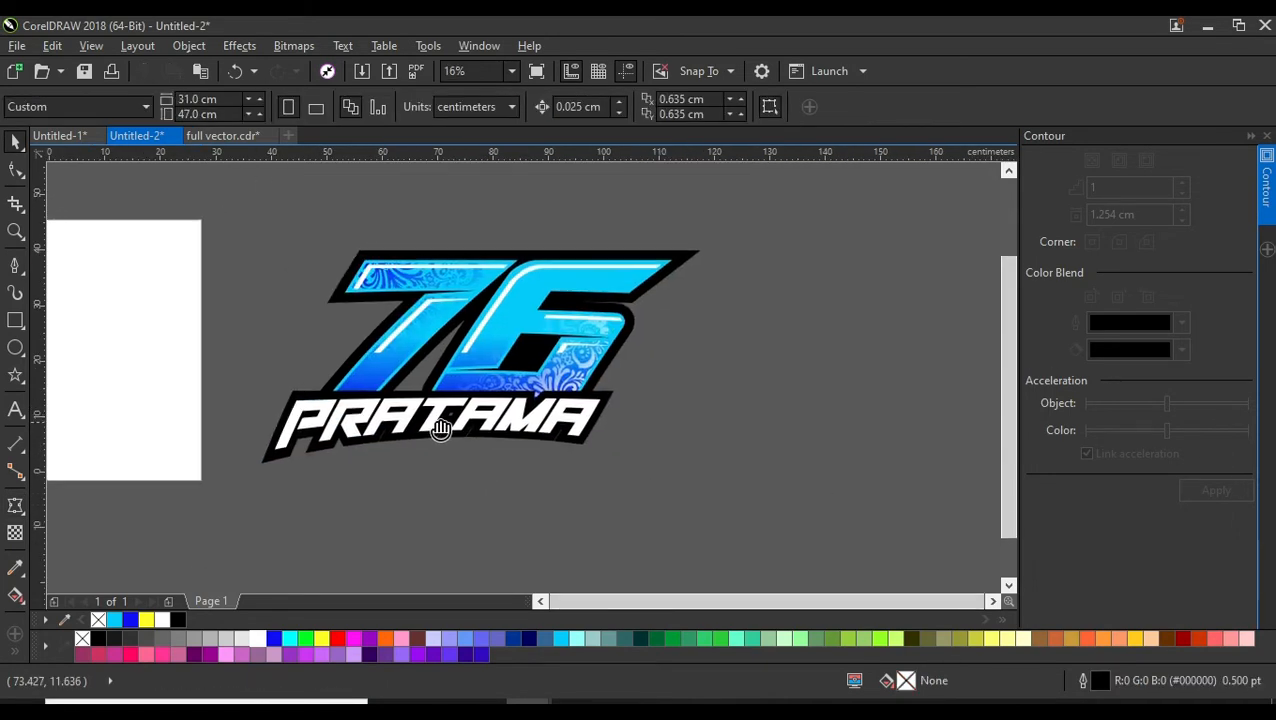
left_click_drag(450, 415, 456, 420)
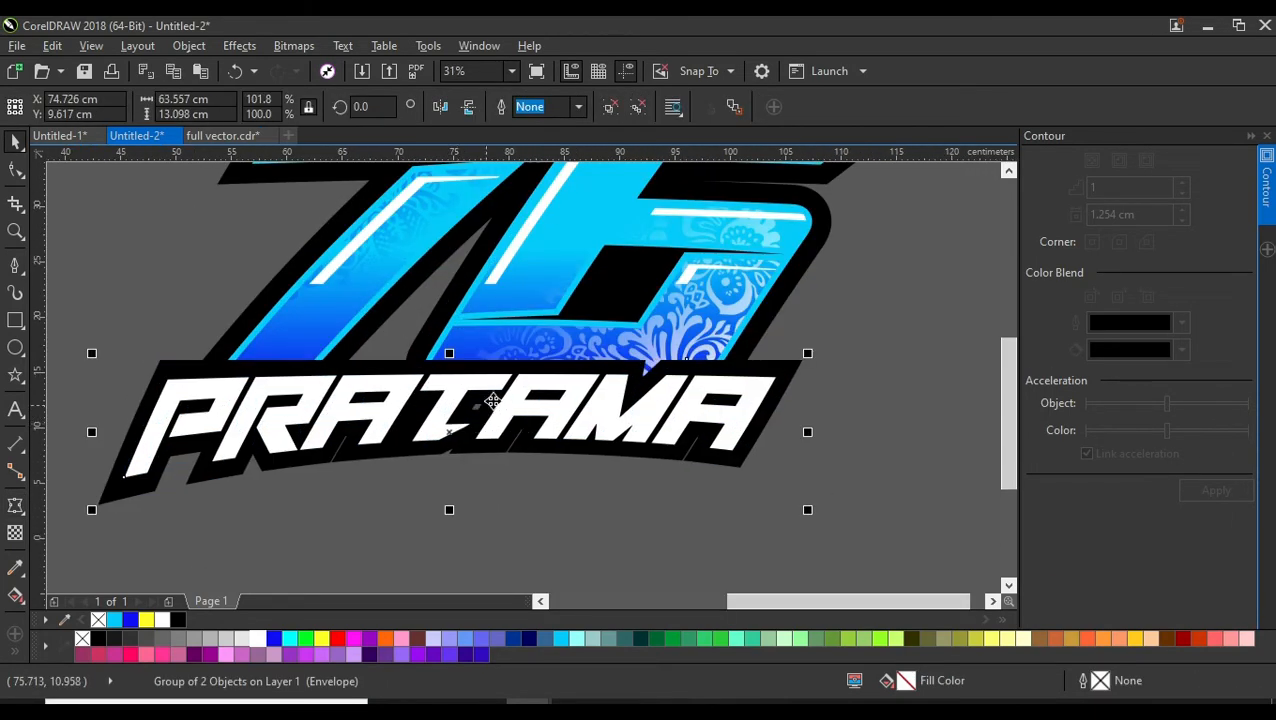
Scale the arched name group down to about 60.9 cm wide and recentre it beneath the 76
scroll(478, 408, "down", 1)
scroll(484, 400, "up", 1)
left_click_drag(804, 520, 799, 521)
scroll(580, 437, "down", 1)
scroll(562, 438, "up", 1)
left_click_drag(490, 441, 508, 441)
scroll(507, 441, "down", 1)
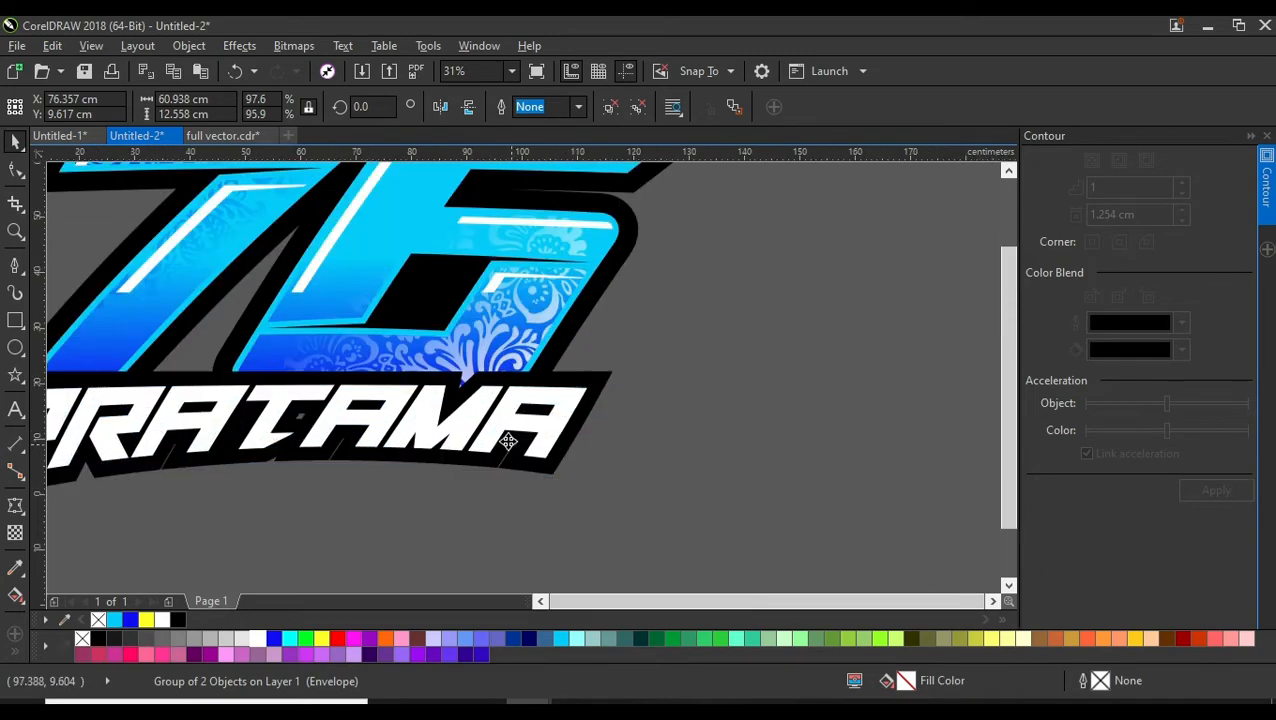
scroll(287, 462, "up", 1)
scroll(285, 461, "up", 2)
left_click_drag(273, 447, 202, 438)
scroll(240, 404, "down", 2)
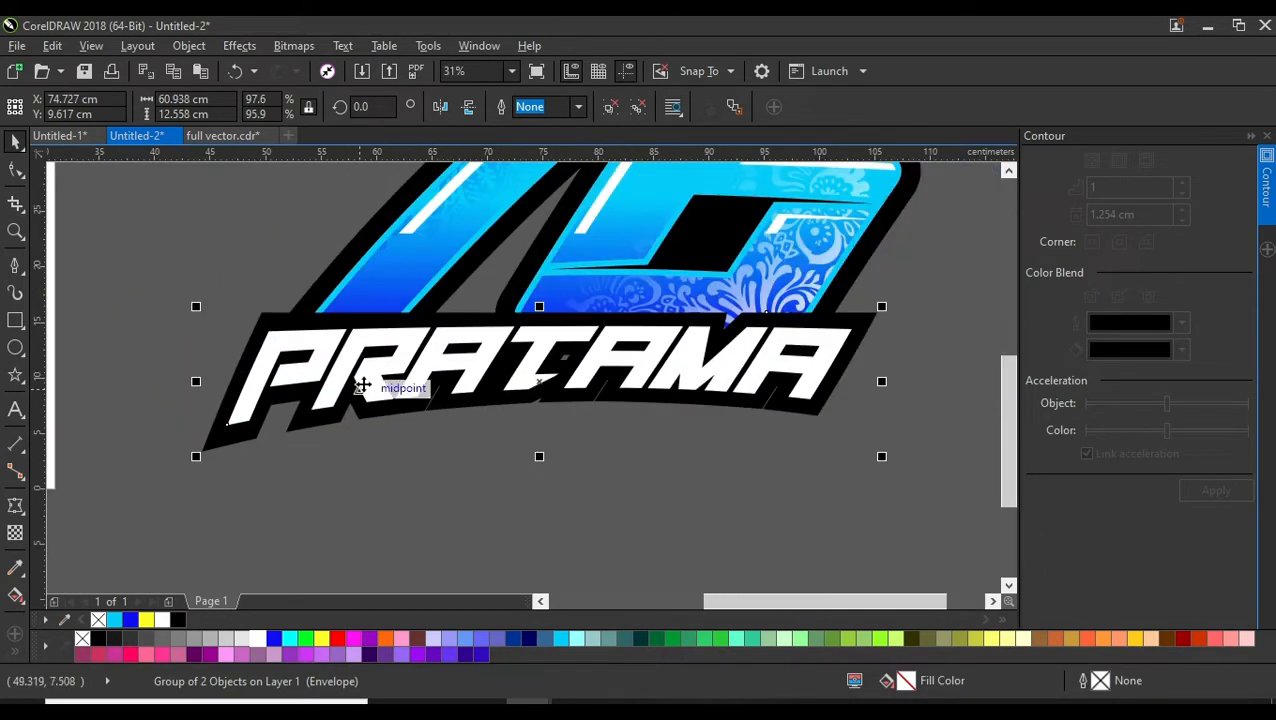
Ungroup the name and apply a one-step inside contour of 0.354 cm to the white lettering
left_click(610, 107)
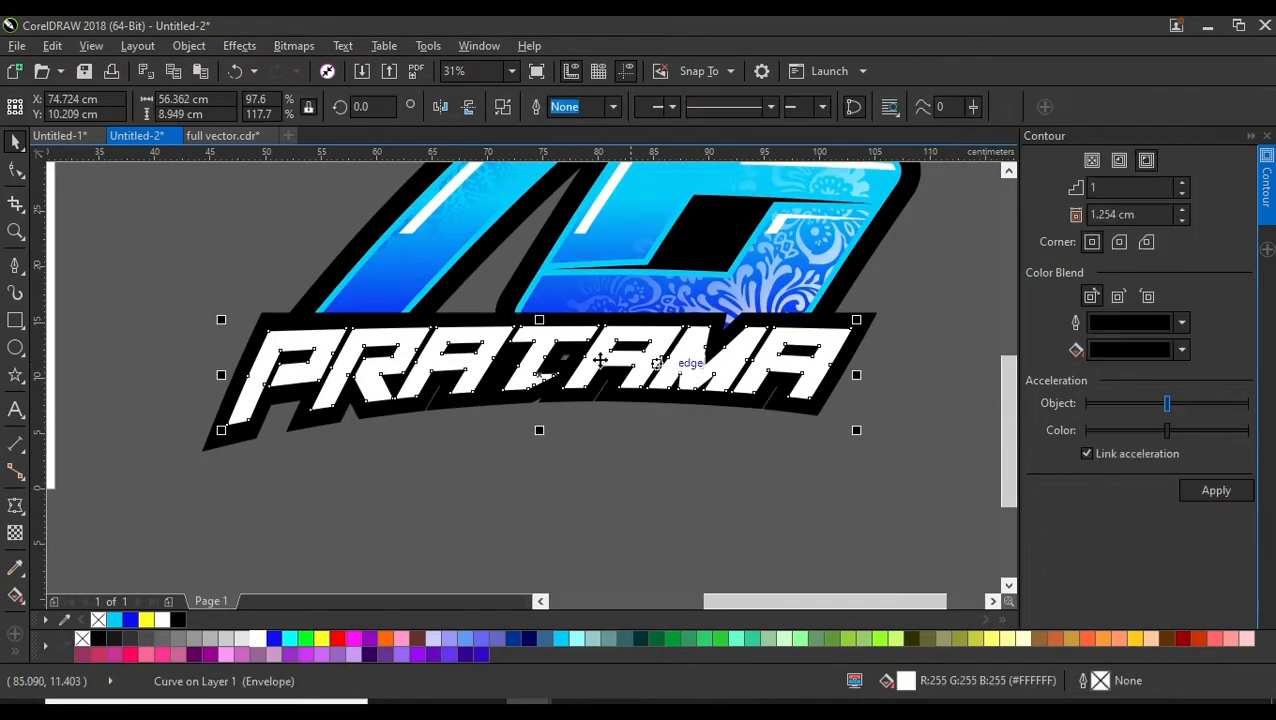
scroll(313, 378, "up", 2)
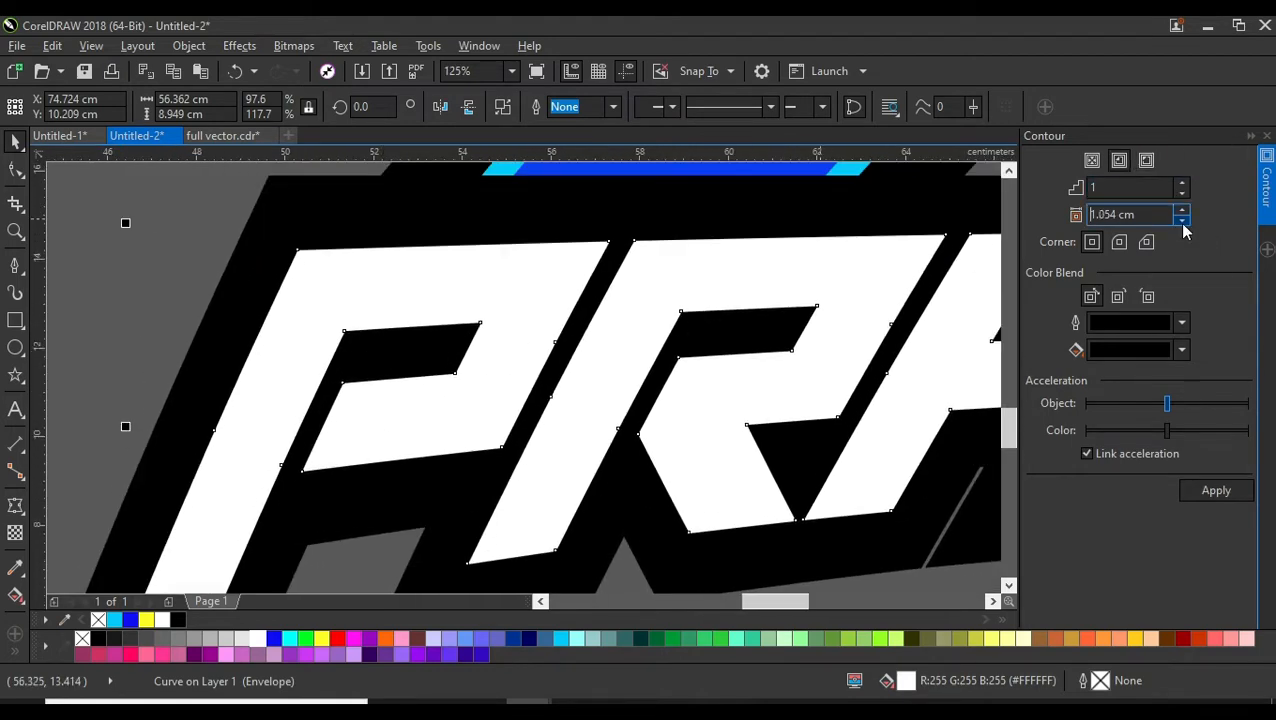
left_click(1216, 490)
scroll(767, 250, "down", 2)
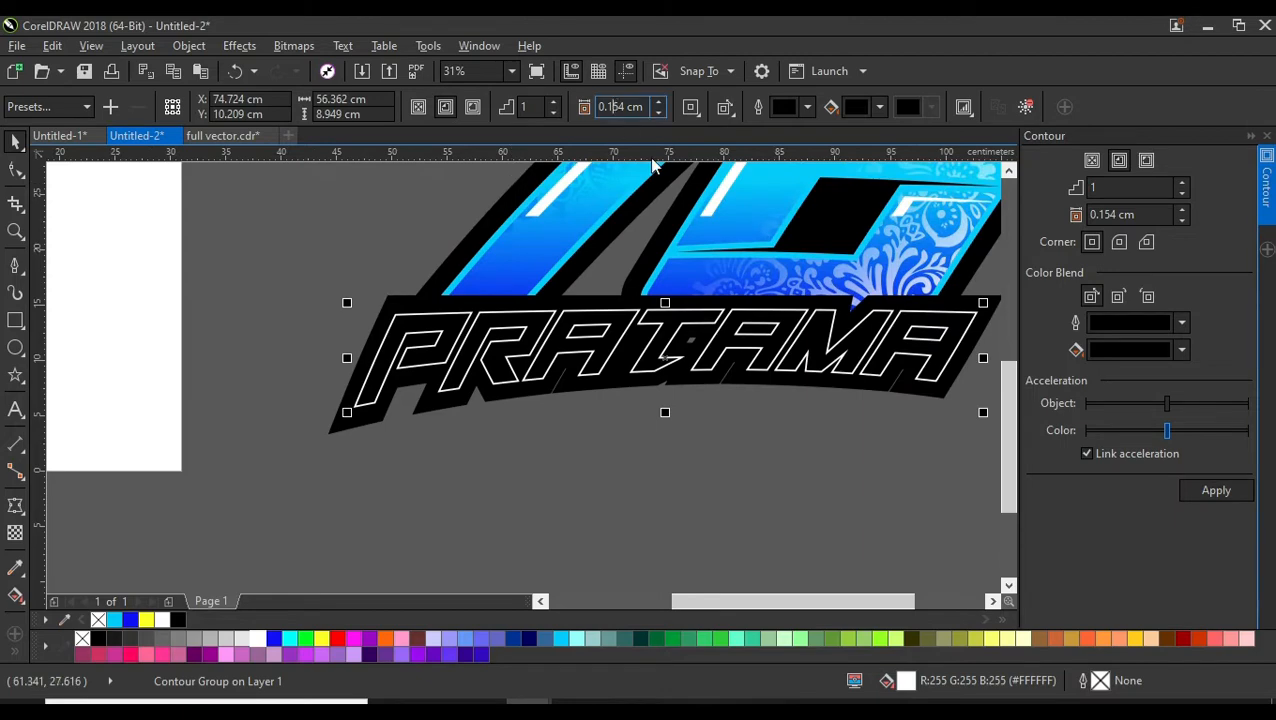
scroll(630, 340, "up", 3)
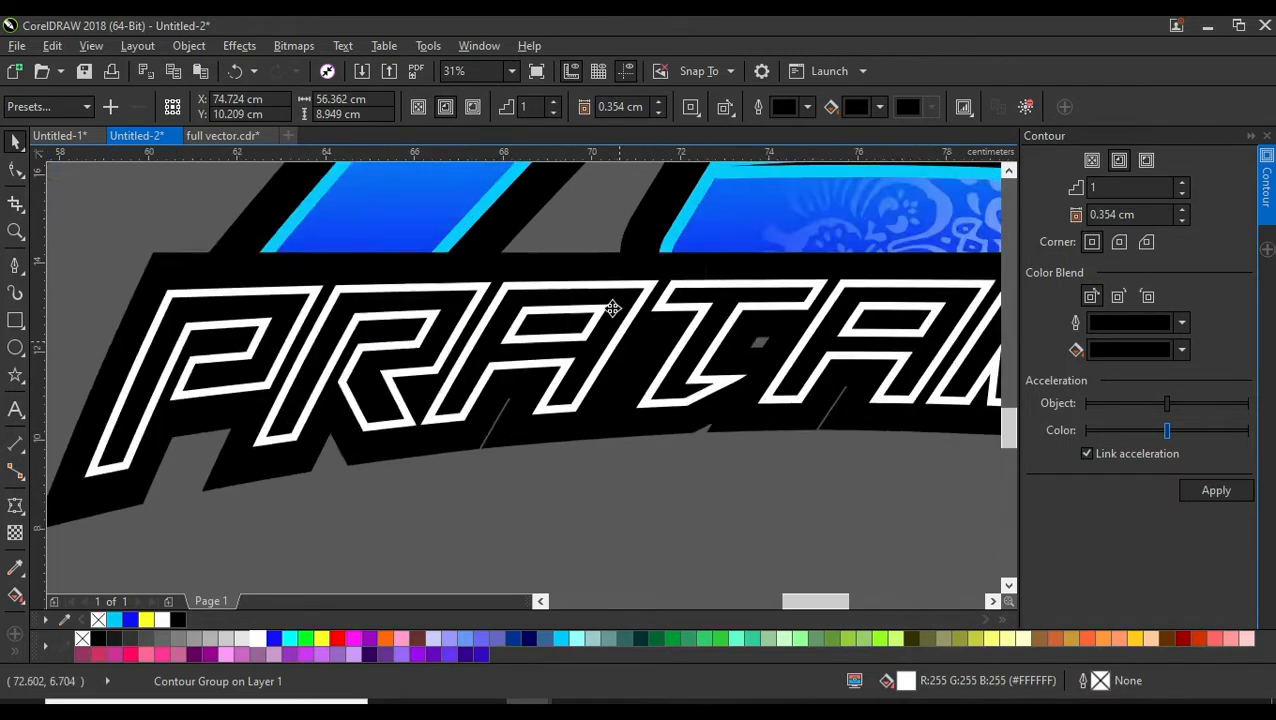
Break the lettering's inside contour apart and fill the separated inner letters with white, keeping them in place
right_click(610, 305)
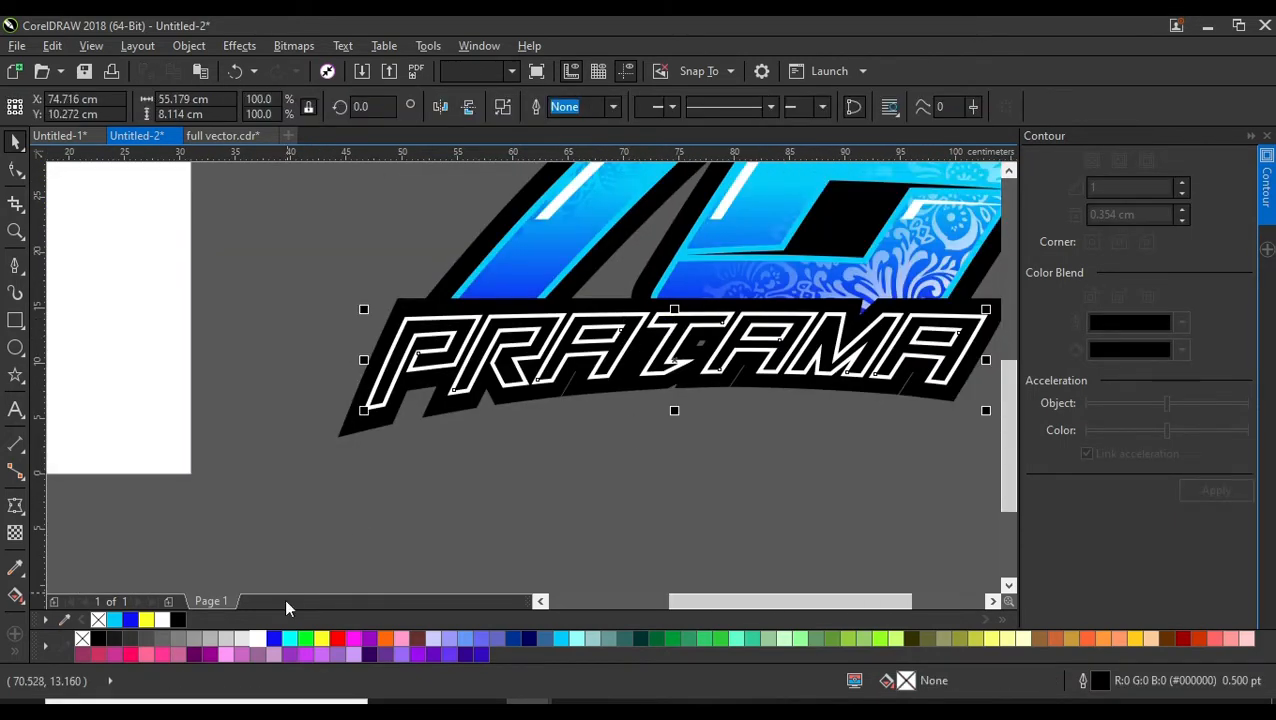
left_click(258, 638)
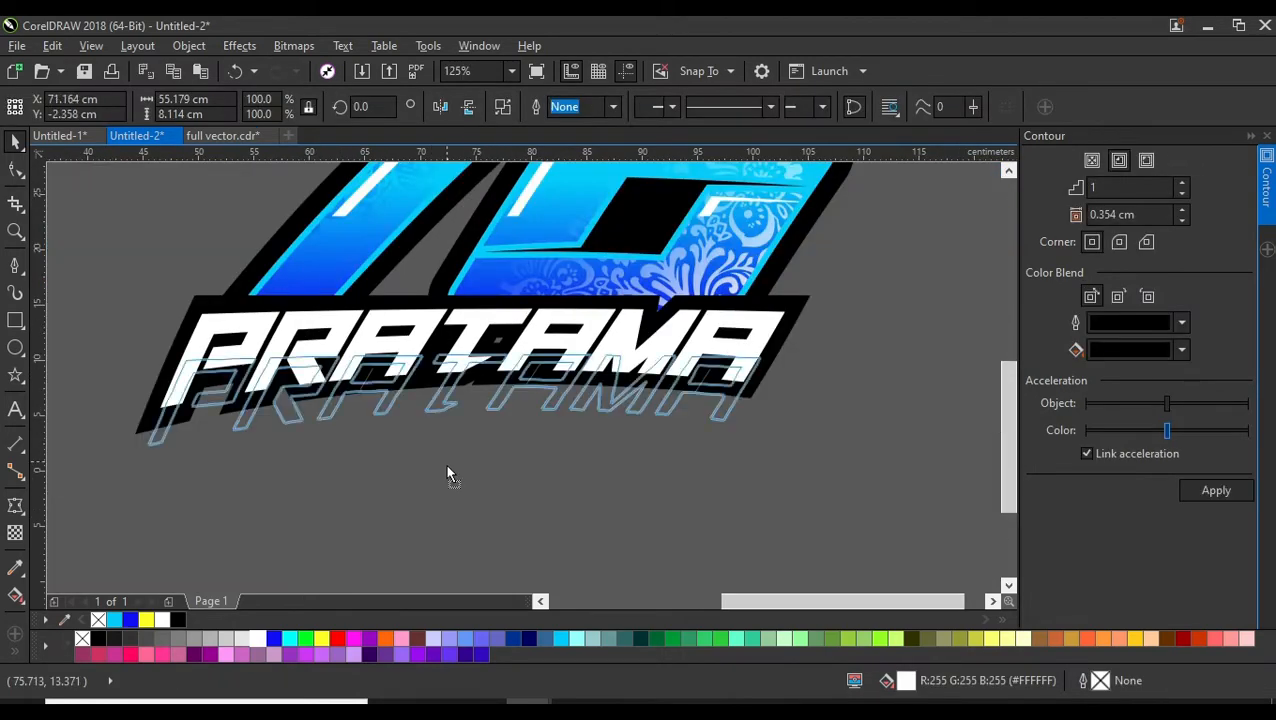
left_click_drag(446, 470, 447, 465)
key("ctrl+z")
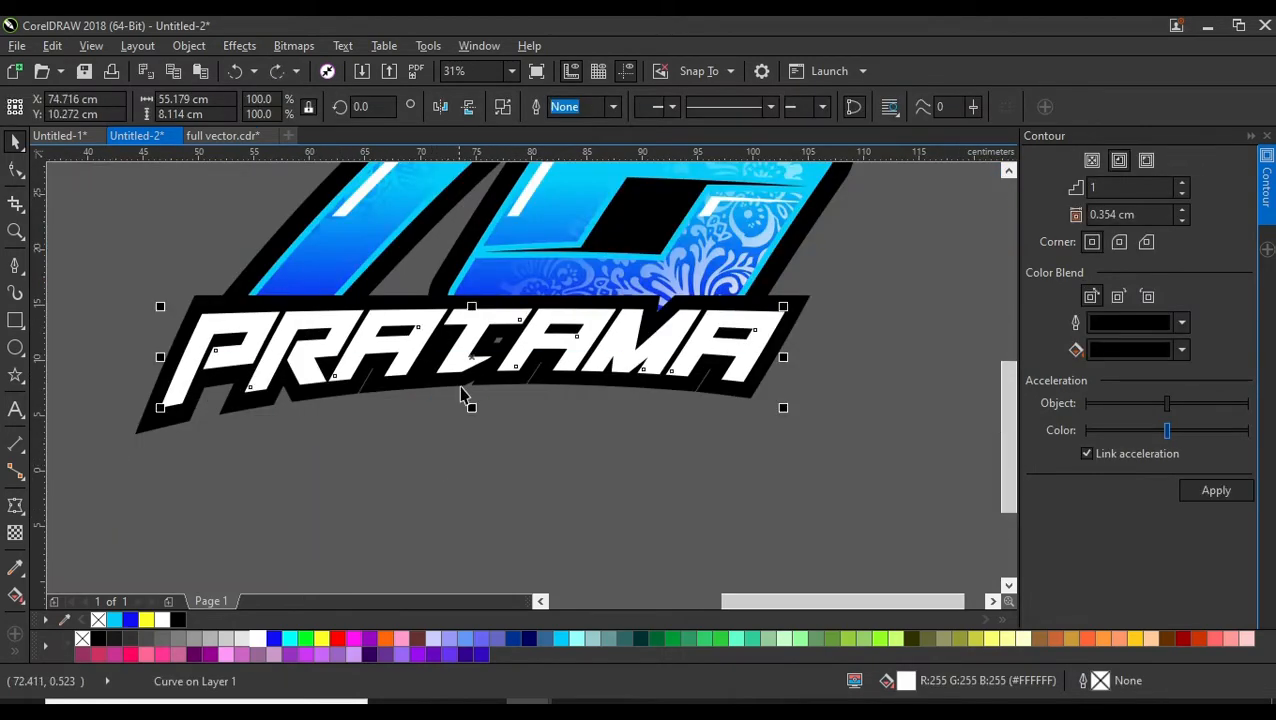
Apply a vertical white-to-grey fountain fill to the inner lettering and move the gradient slightly down
left_click(15, 597)
left_click_drag(468, 298, 468, 382)
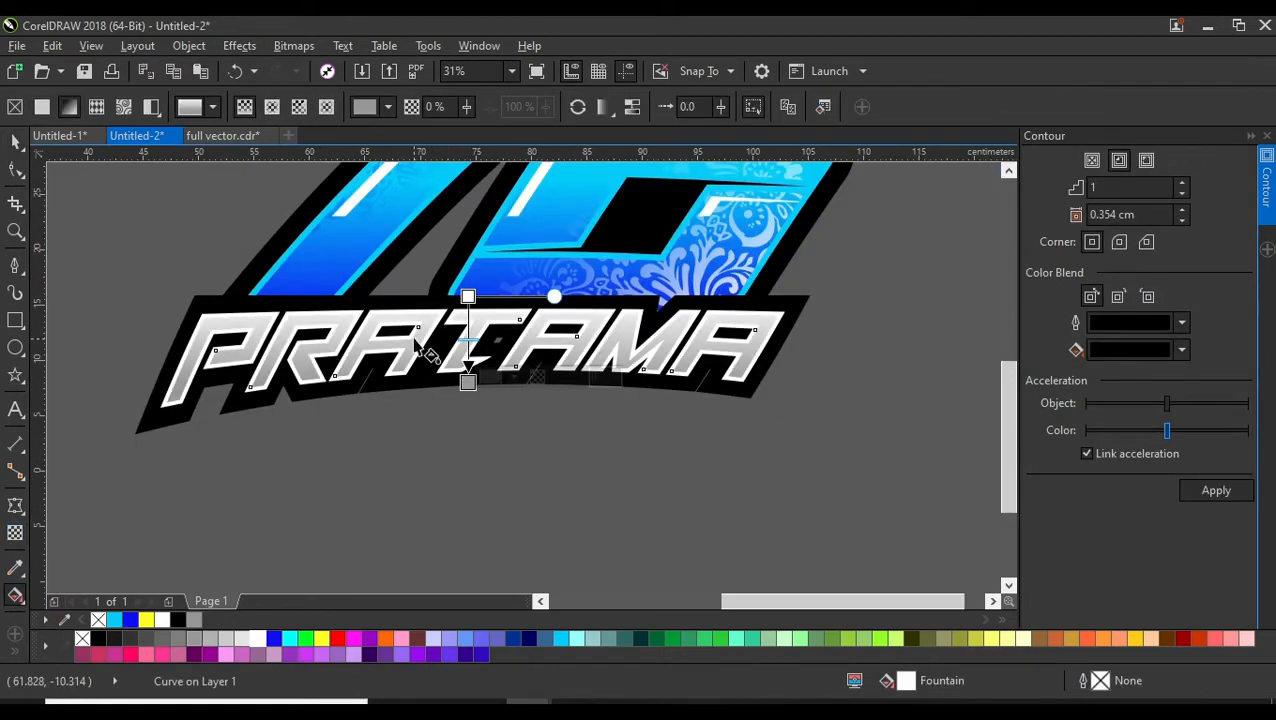
scroll(446, 304, "up", 1)
left_click_drag(489, 291, 489, 348)
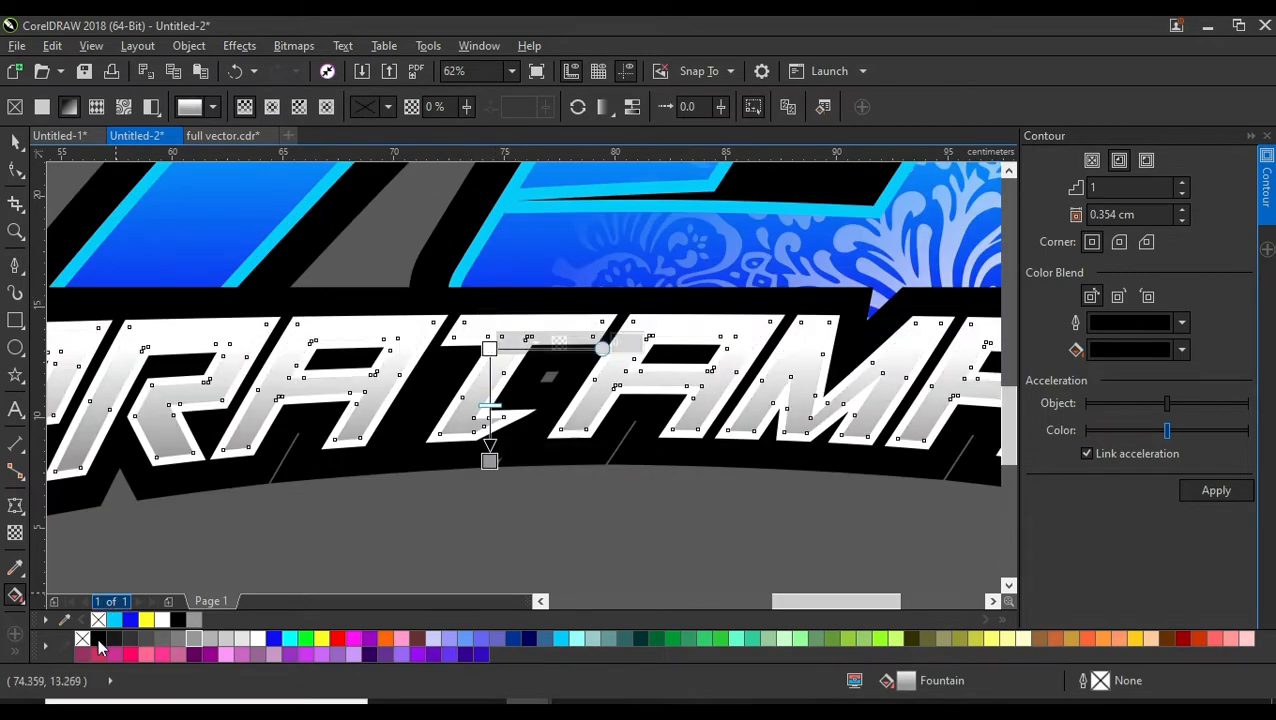
Change the lower end colour of the lettering's fountain fill to a darker grey
left_click(165, 640)
key("ctrl+z")
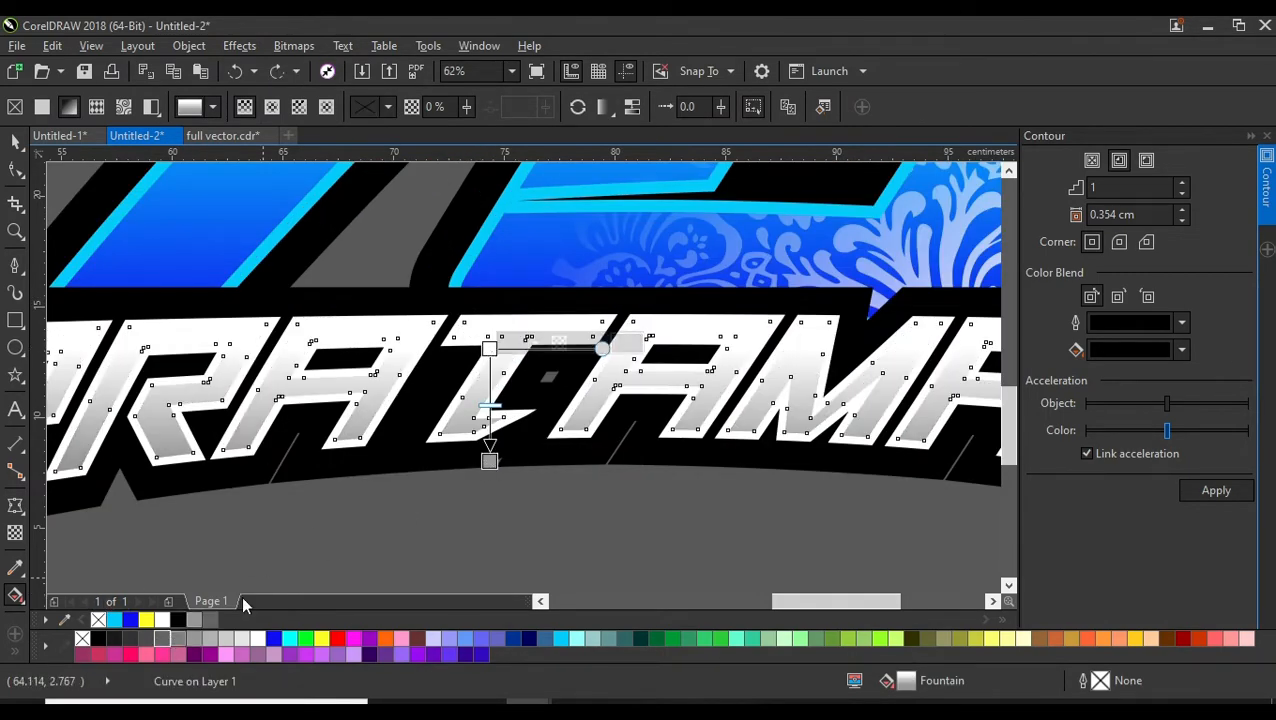
left_click(489, 461)
left_click(164, 638)
scroll(419, 425, "down", 1)
scroll(454, 386, "up", 1)
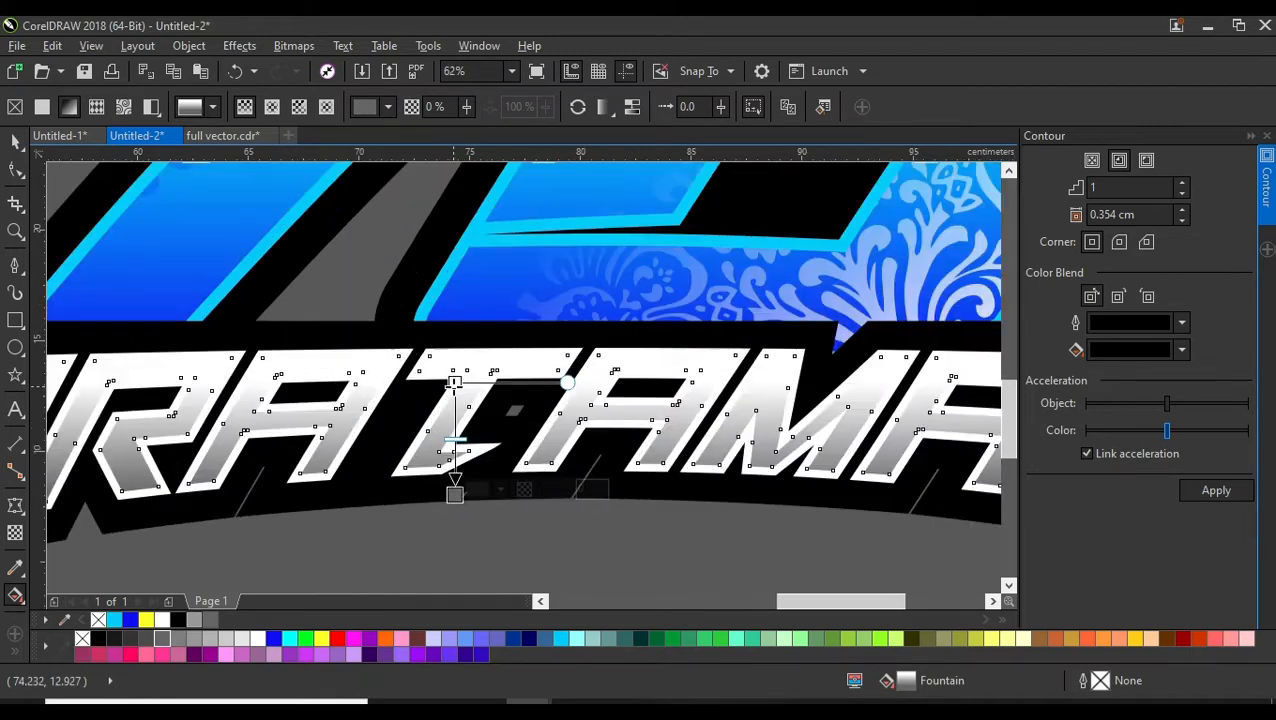
scroll(455, 398, "down", 1)
left_click(17, 142)
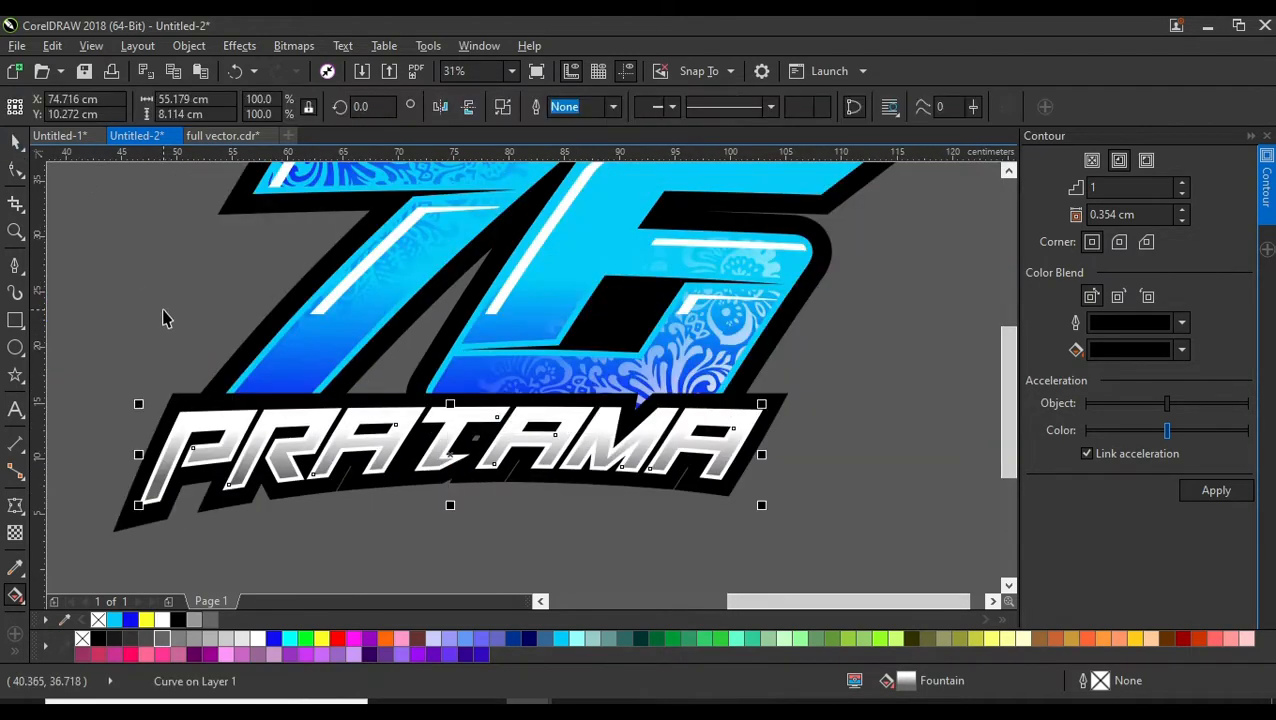
left_click(163, 311)
Draw a five-pointed star beside the 76, slant it to the right and stretch it to about 26.2 cm wide
scroll(437, 314, "down", 1)
left_click_drag(440, 325, 438, 361)
left_click_drag(214, 391, 223, 420)
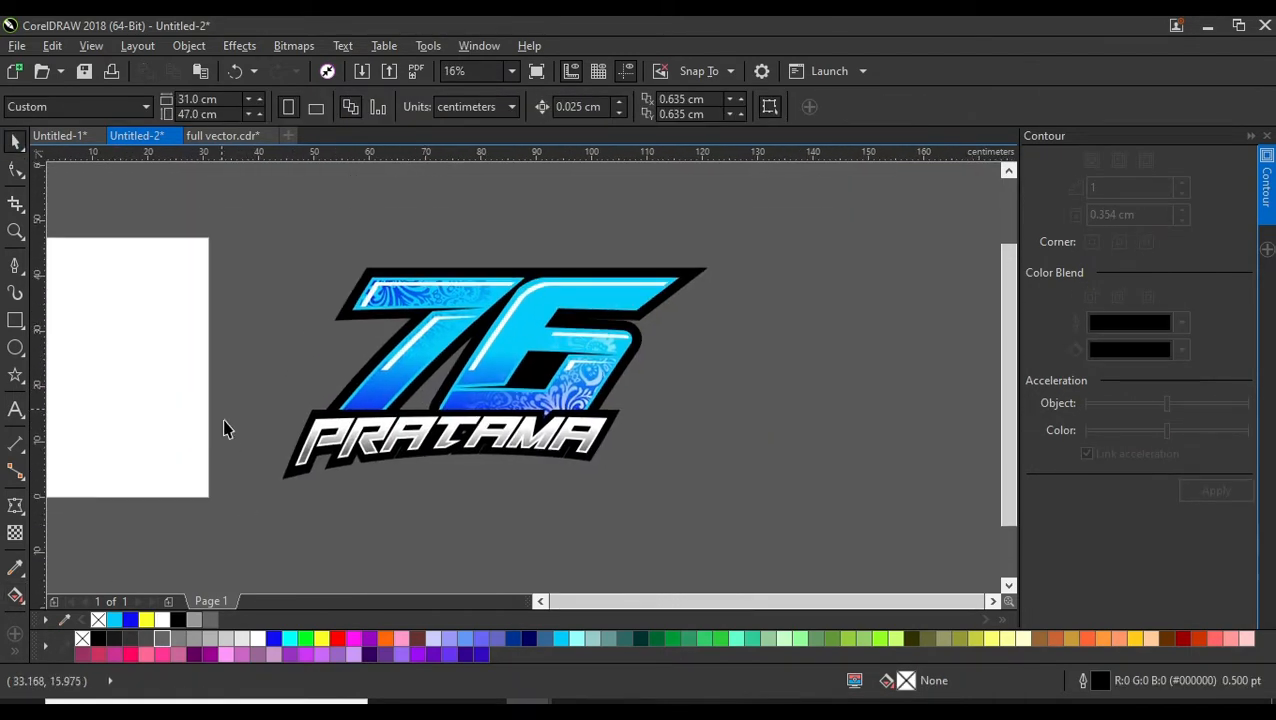
left_click(15, 375)
left_click_drag(588, 339, 700, 446)
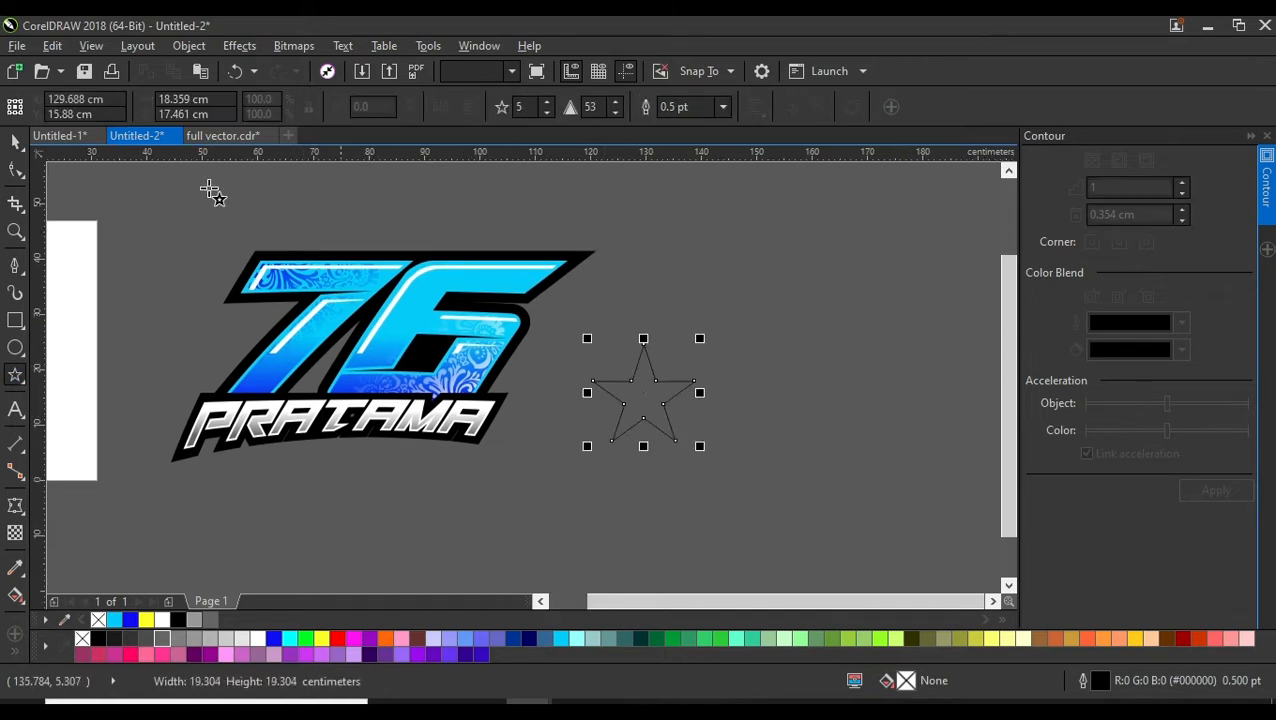
left_click_drag(692, 338, 695, 338)
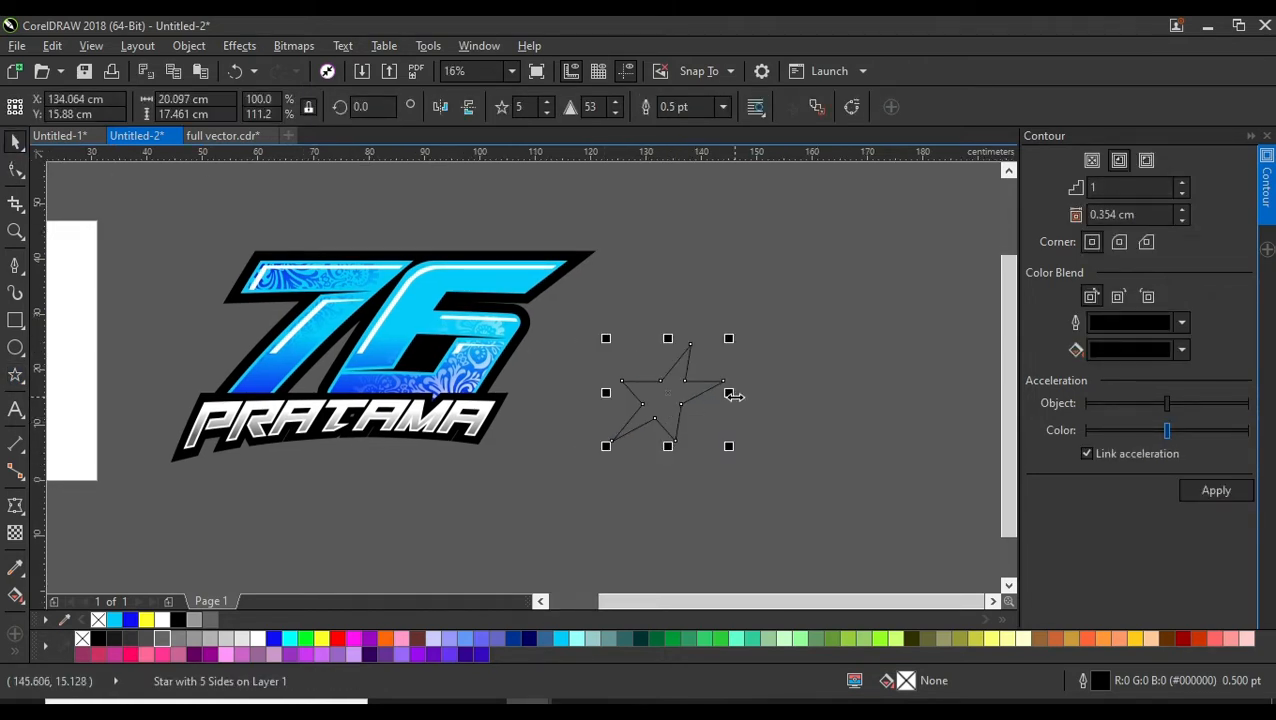
left_click_drag(733, 393, 779, 391)
Move the slanted star closer to the 76, fill it with red and remove its outline
scroll(657, 395, "up", 2)
scroll(669, 393, "down", 2)
scroll(680, 386, "up", 2)
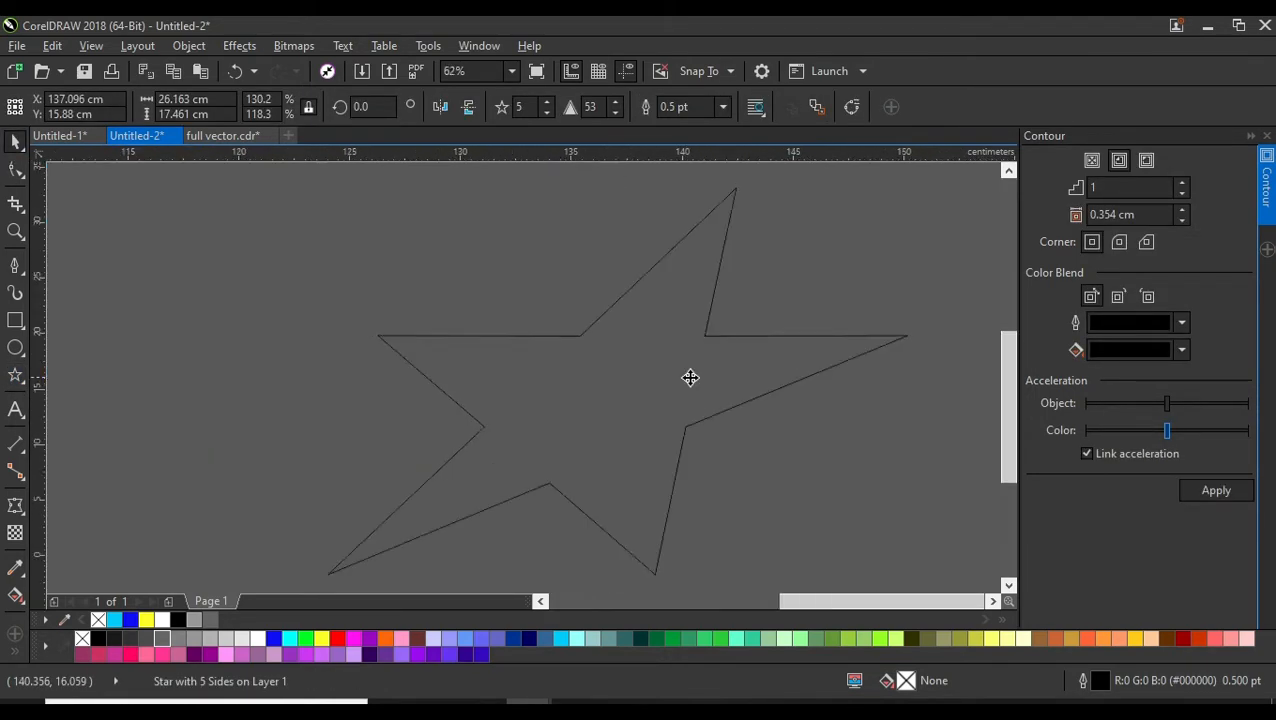
scroll(689, 379, "down", 2)
left_click_drag(670, 383, 619, 345)
left_click(338, 638)
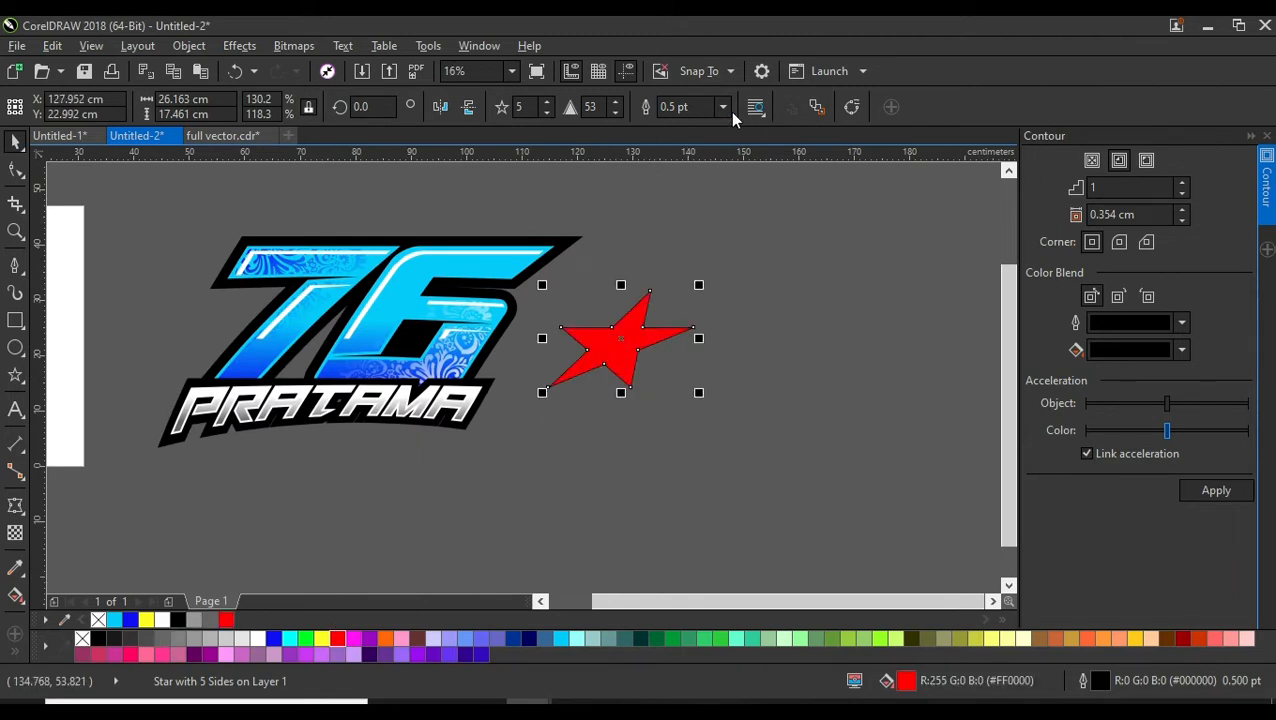
left_click(722, 107)
left_click(685, 125)
Give the red star a one-step black outside contour of 1.354 cm
left_click(1216, 490)
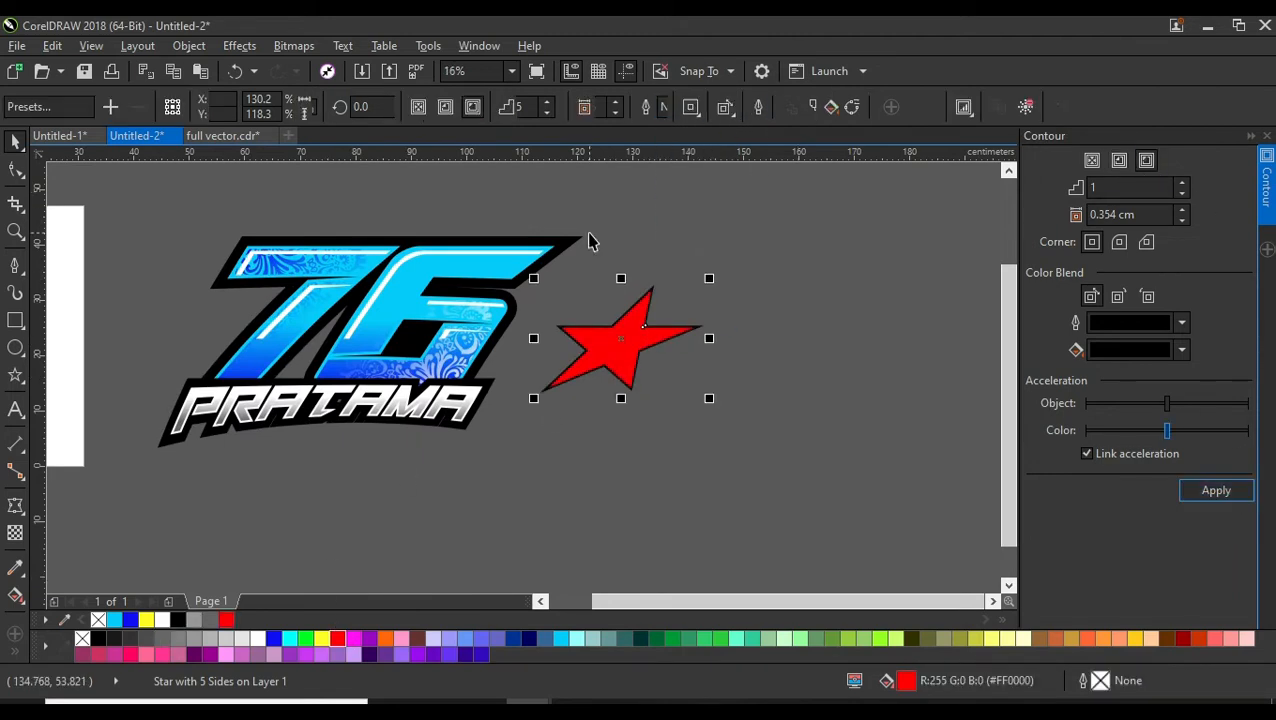
left_click(660, 103)
key("ctrl+k")
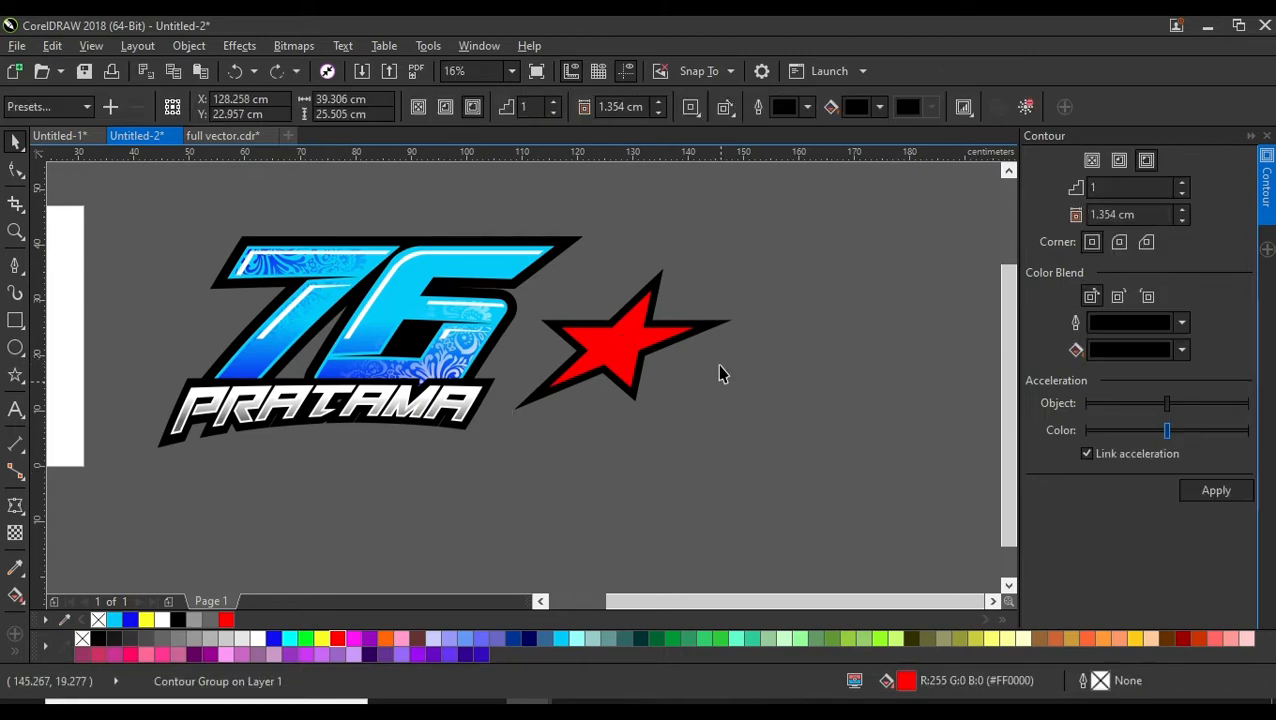
Break the star's contour group apart and group the black outline with the red star
scroll(716, 320, "up", 1)
right_click(712, 324)
left_click(738, 335)
left_click(770, 514)
scroll(770, 514, "down", 1)
left_click_drag(804, 532, 517, 347)
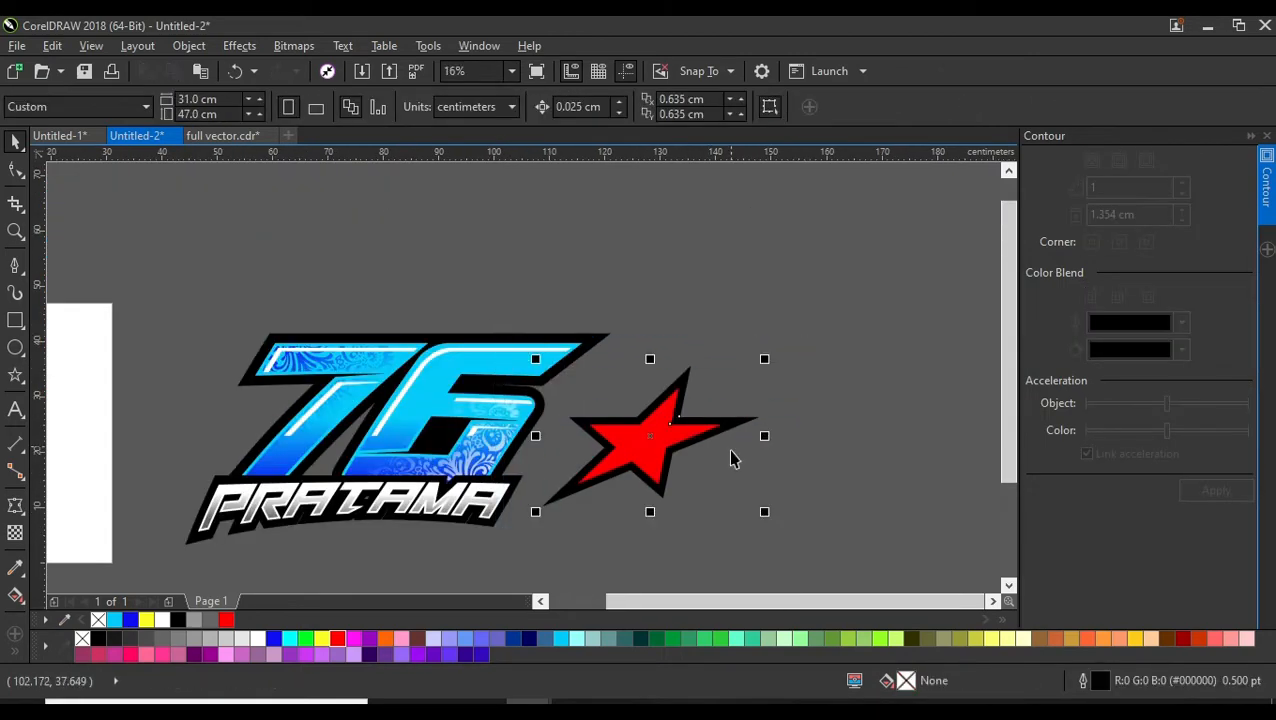
right_click(647, 422)
left_click(850, 108)
left_click(853, 108)
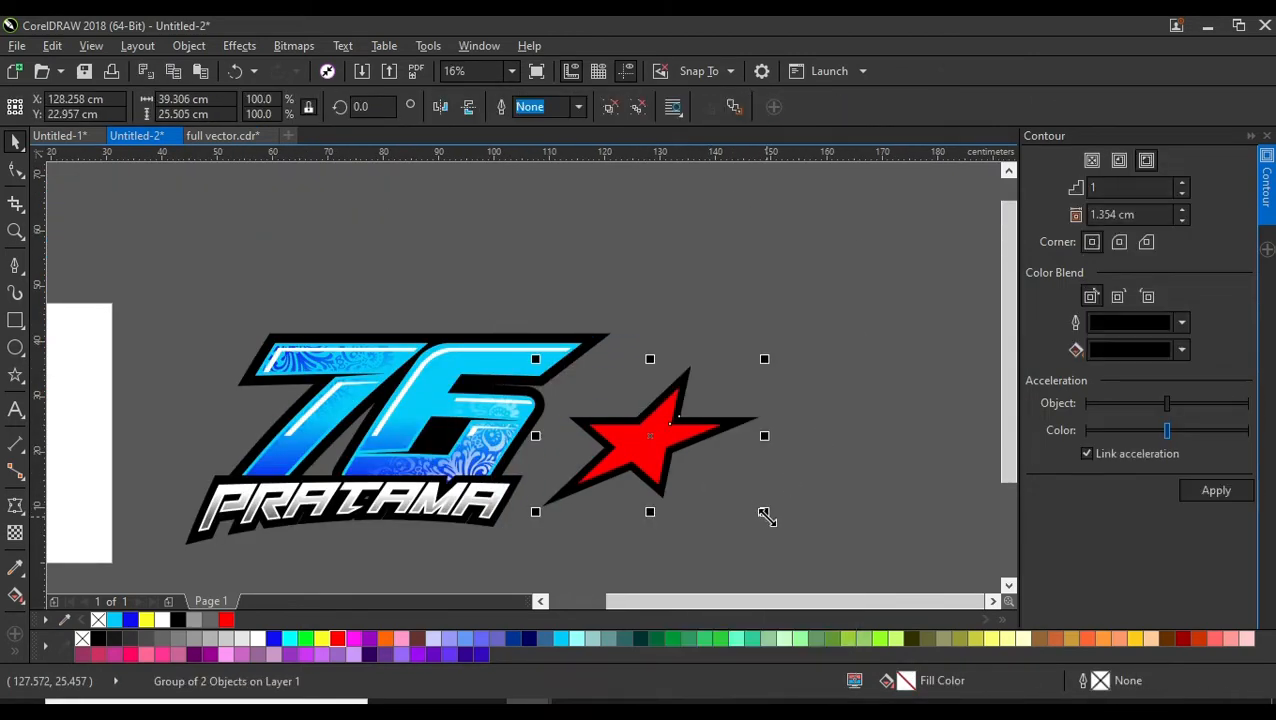
Scale the star group to about 25.8 cm wide and place it over the tops of the 7 and 6 where they meet
left_click_drag(764, 512, 656, 438)
scroll(585, 400, "up", 2)
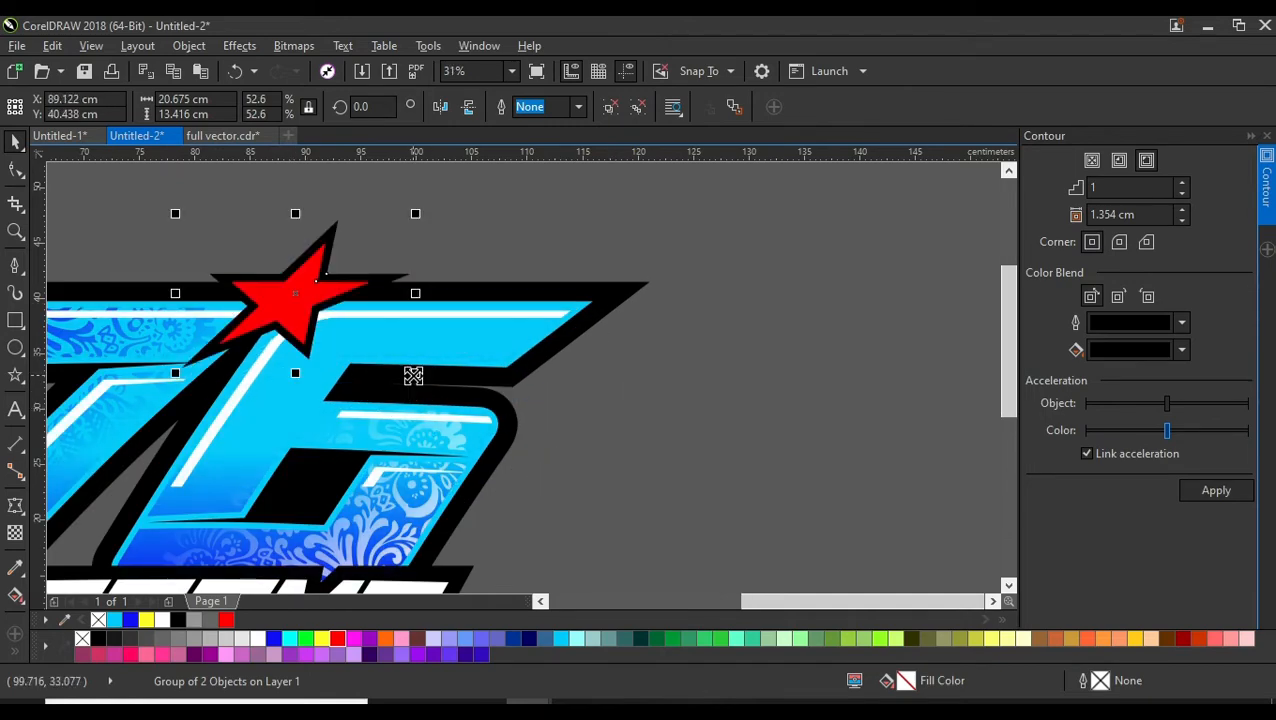
left_click_drag(415, 374, 462, 390)
scroll(296, 295, "up", 1)
left_click_drag(296, 295, 272, 321)
scroll(430, 288, "down", 2)
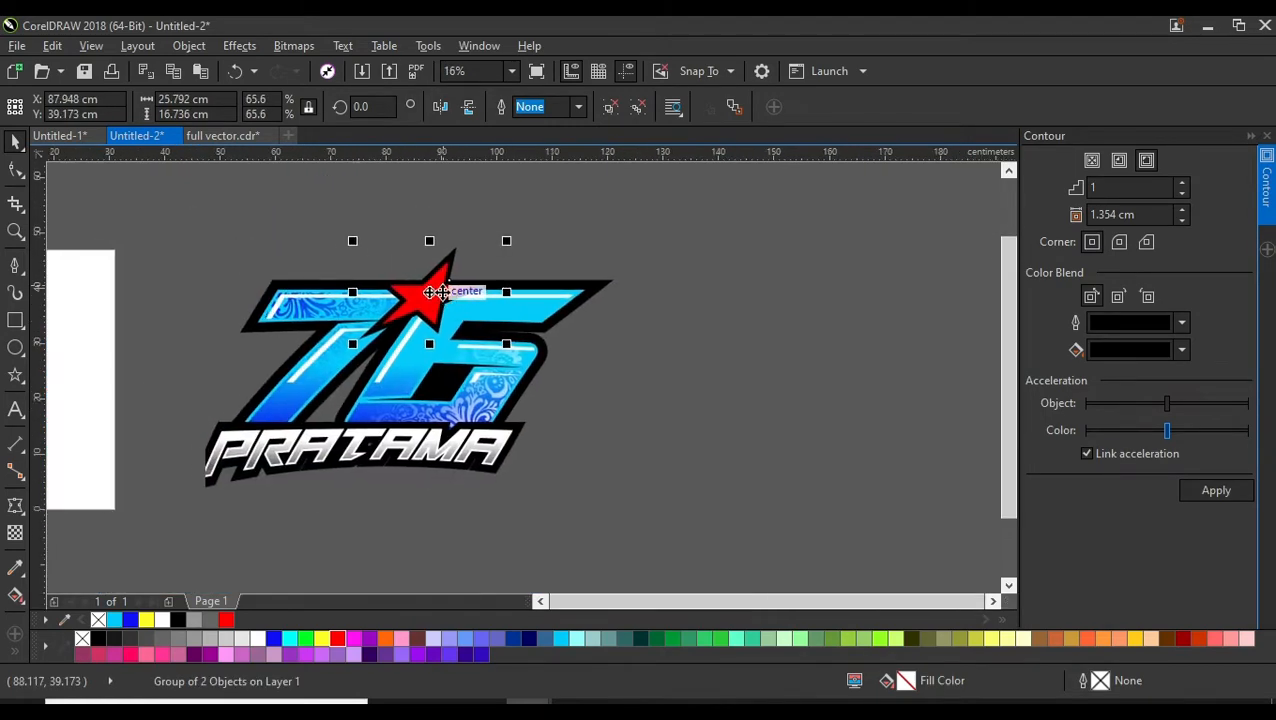
Rotate the star group slightly to about 0.9° and raise it a little above the top edge of the 76
scroll(430, 288, "up", 1)
left_click_drag(428, 290, 416, 316)
left_click(416, 316)
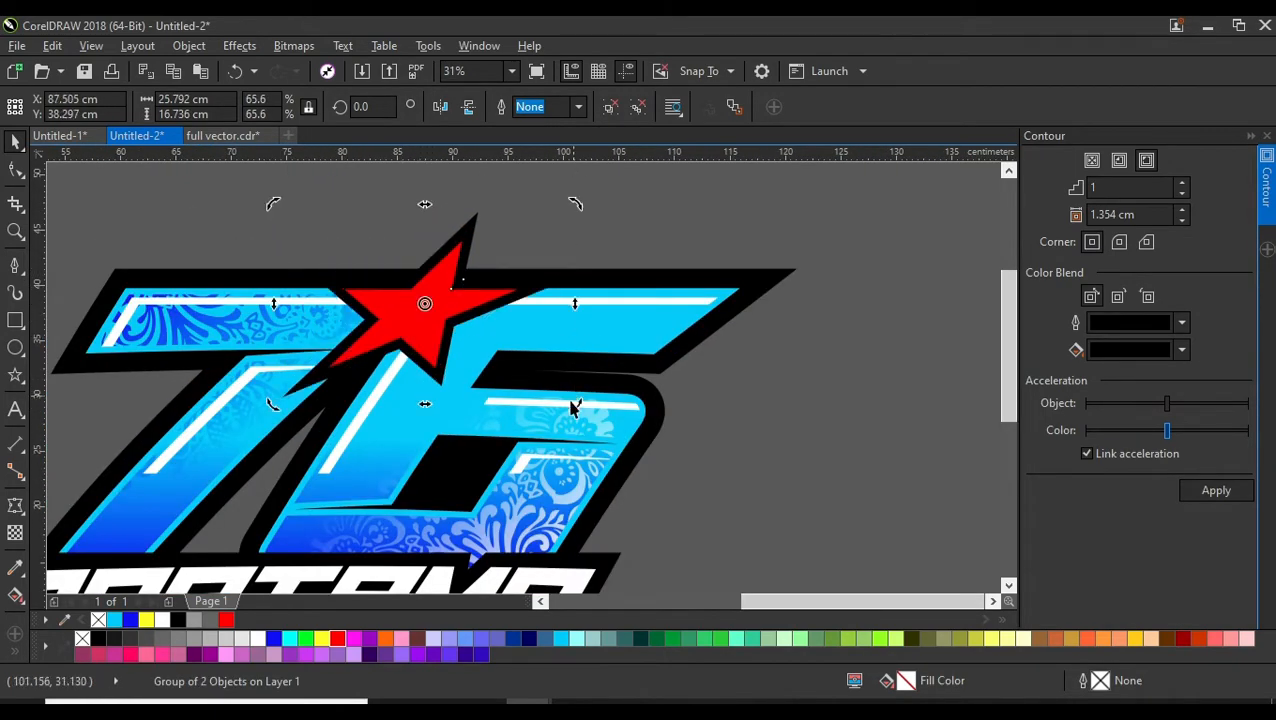
left_click_drag(576, 406, 594, 372)
left_click_drag(570, 197, 597, 220)
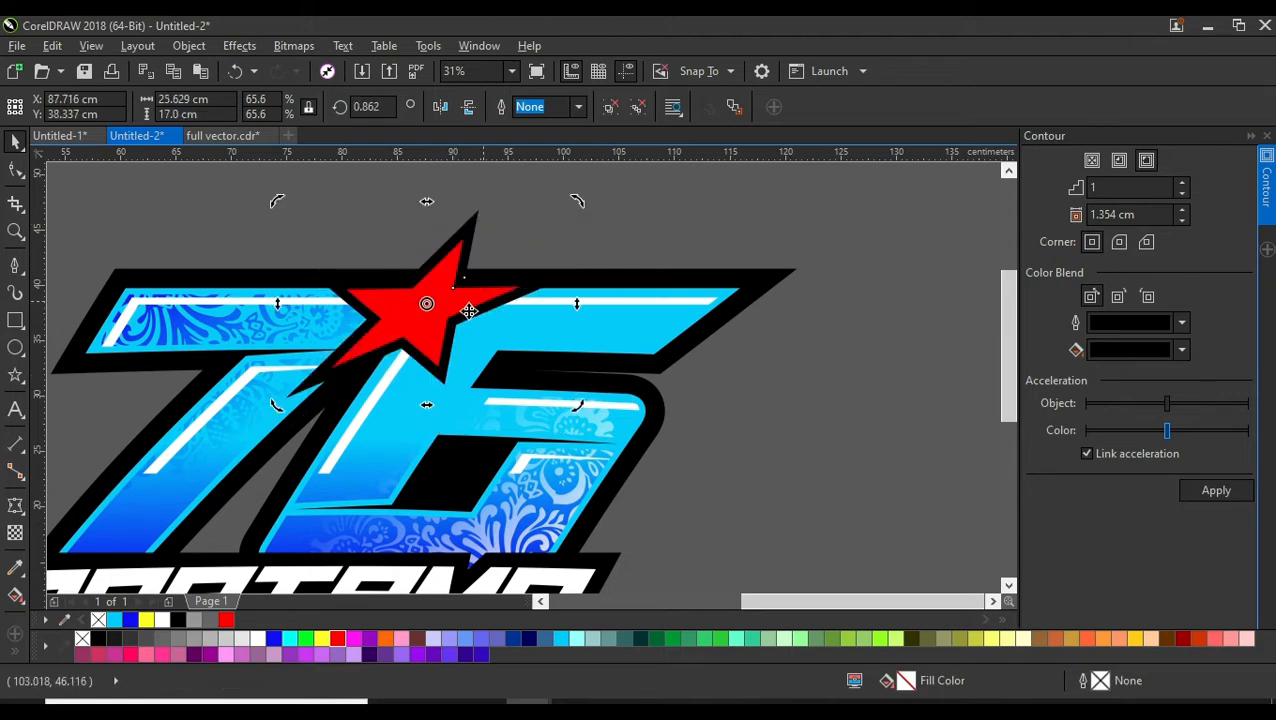
scroll(468, 313, "up", 1)
left_click_drag(396, 319, 398, 288)
scroll(493, 280, "down", 2)
scroll(491, 280, "up", 1)
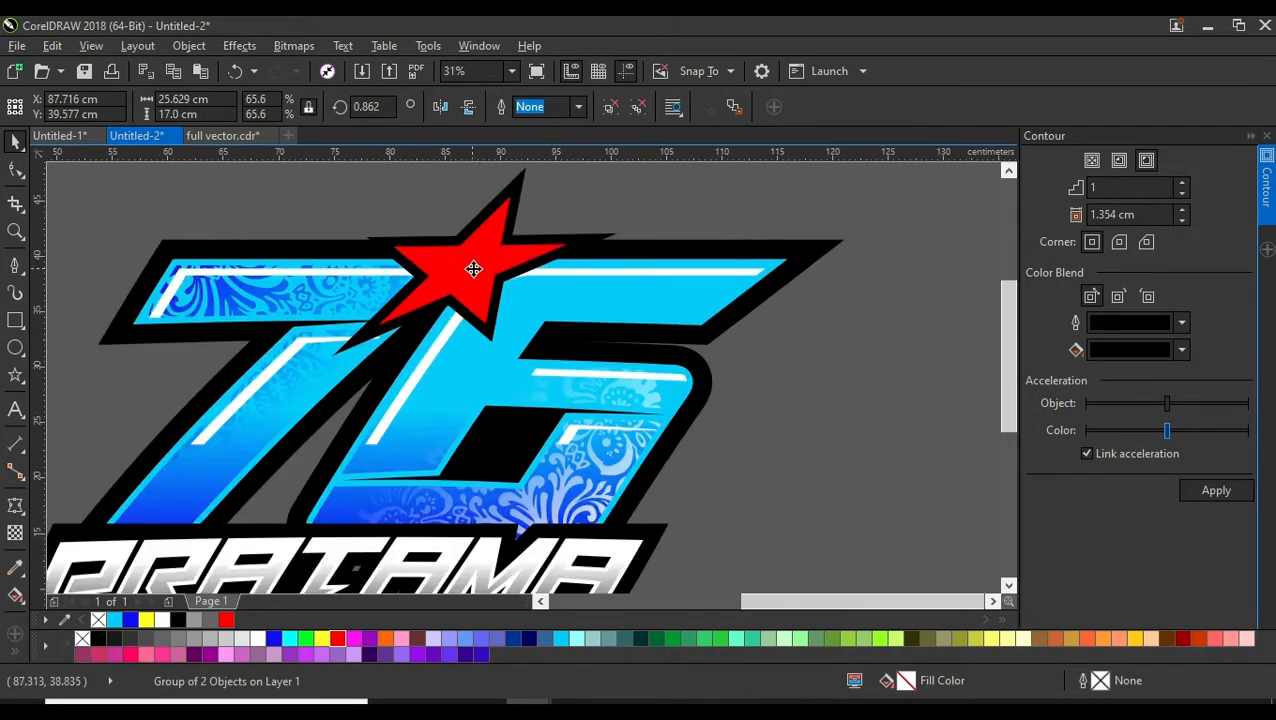
Shrink the star group to about 15.5 cm wide and set it back at the upper junction of the digits
left_click_drag(473, 268, 898, 307)
scroll(898, 307, "right", 2)
left_click_drag(868, 354, 828, 314)
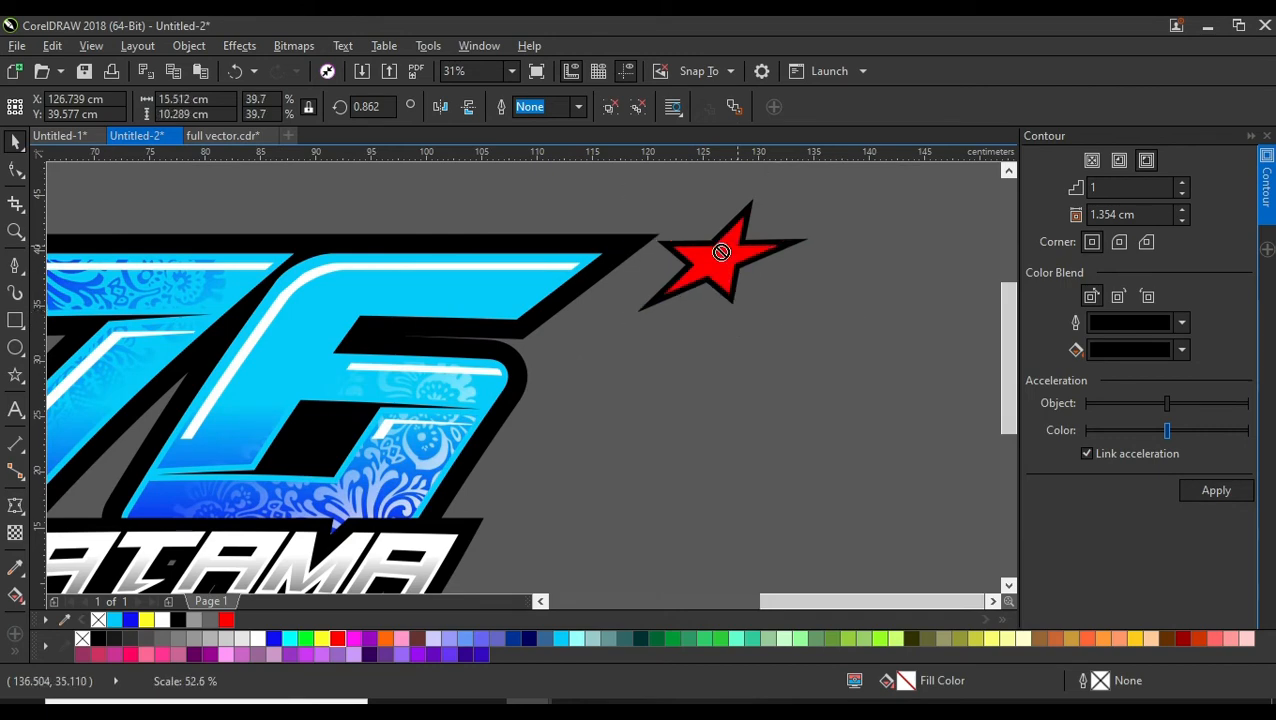
left_click_drag(726, 250, 309, 253)
scroll(309, 253, "down", 1)
scroll(343, 268, "left", 2)
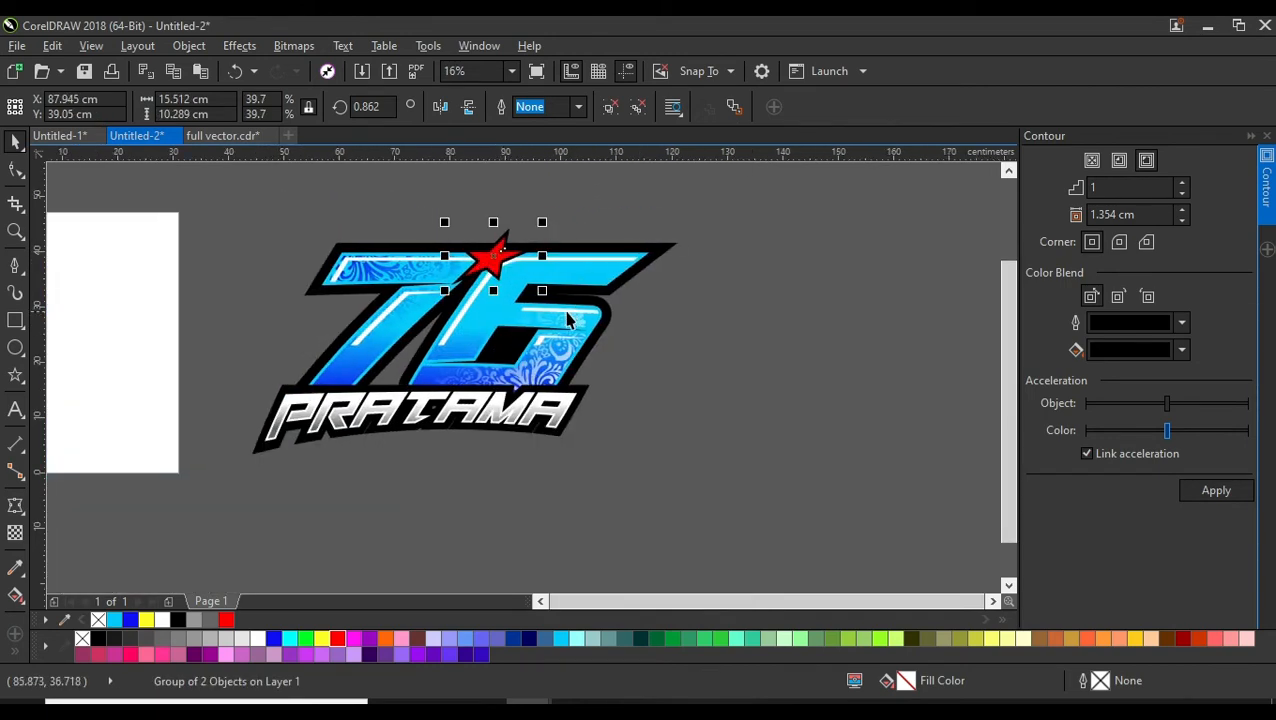
Enlarge the star group to about 25.5 cm wide, rotate it to about 8.2° and reposition it over the digits' junction
left_click_drag(541, 290, 676, 278)
left_click(490, 262)
scroll(490, 262, "up", 1)
left_click_drag(611, 363, 626, 373)
scroll(413, 265, "up", 2)
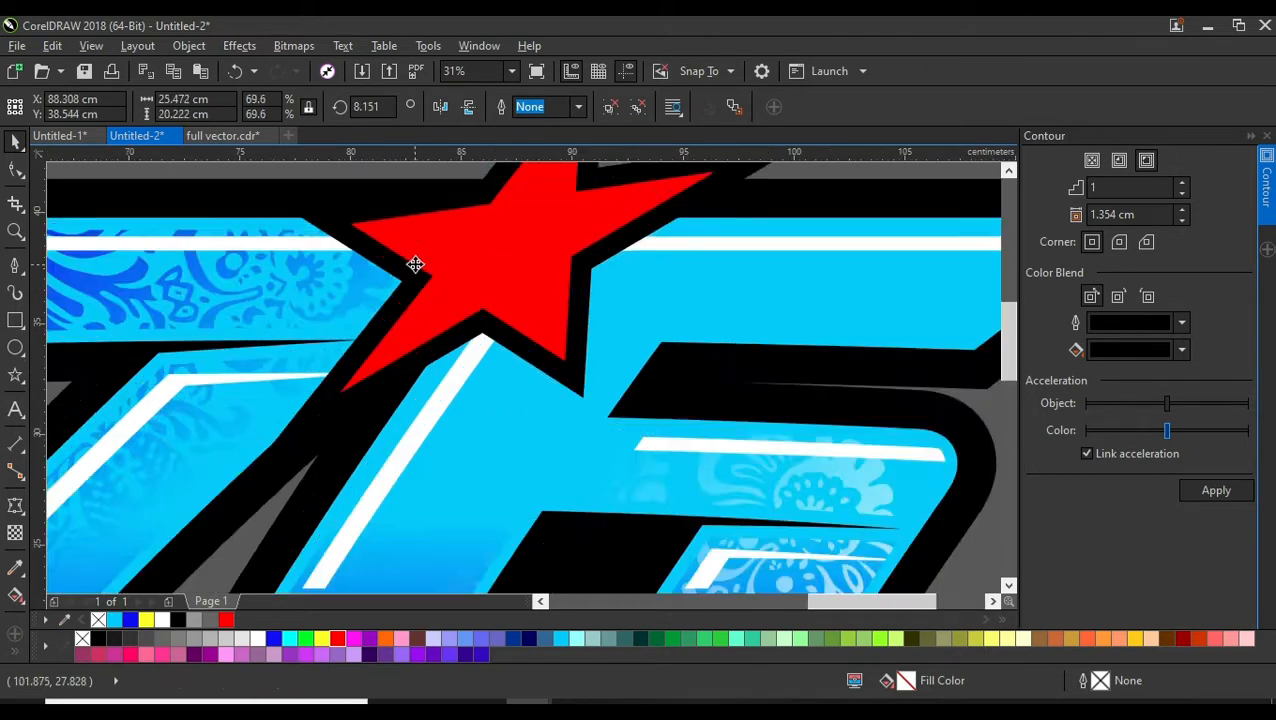
left_click_drag(434, 272, 405, 313)
scroll(436, 305, "down", 3)
scroll(470, 293, "up", 2)
scroll(507, 313, "up", 2)
scroll(405, 313, "down", 2)
Ungroup the star, give its red shape a 0.654 cm inside contour and separate that contour as a red inner star
left_click(612, 110)
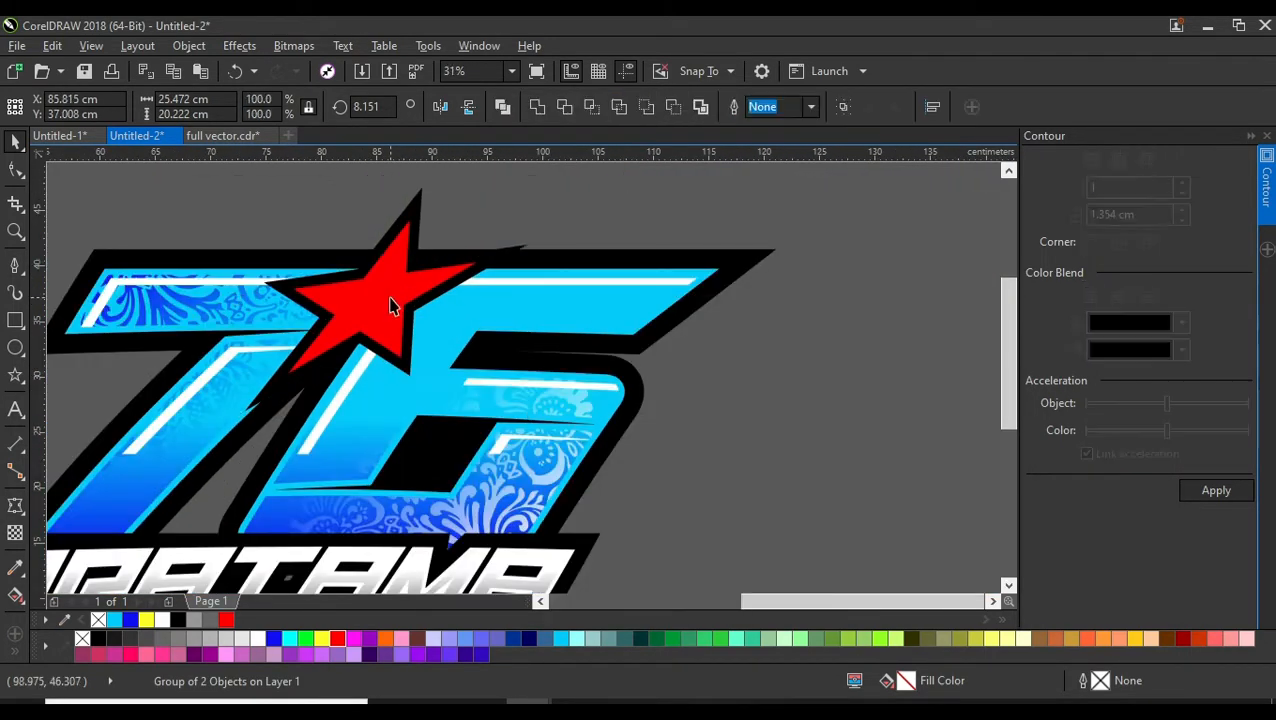
left_click(1182, 490)
type("0.254")
key("Return")
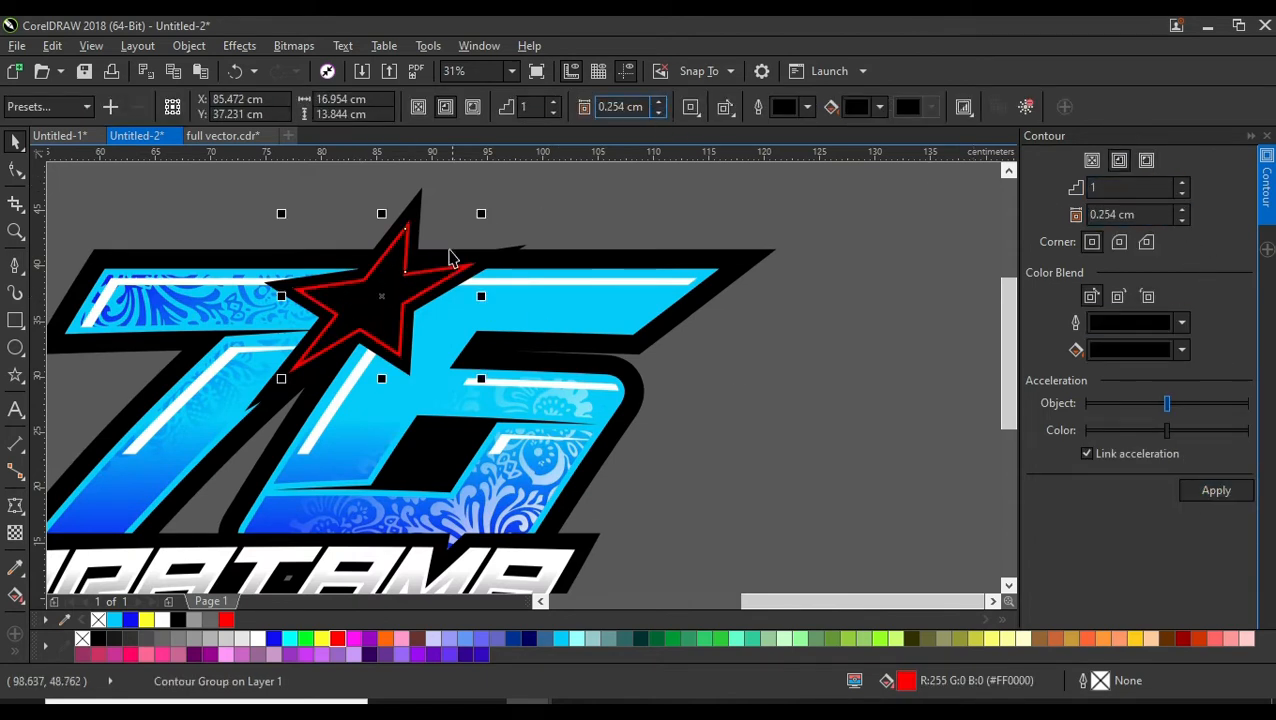
right_click(362, 296)
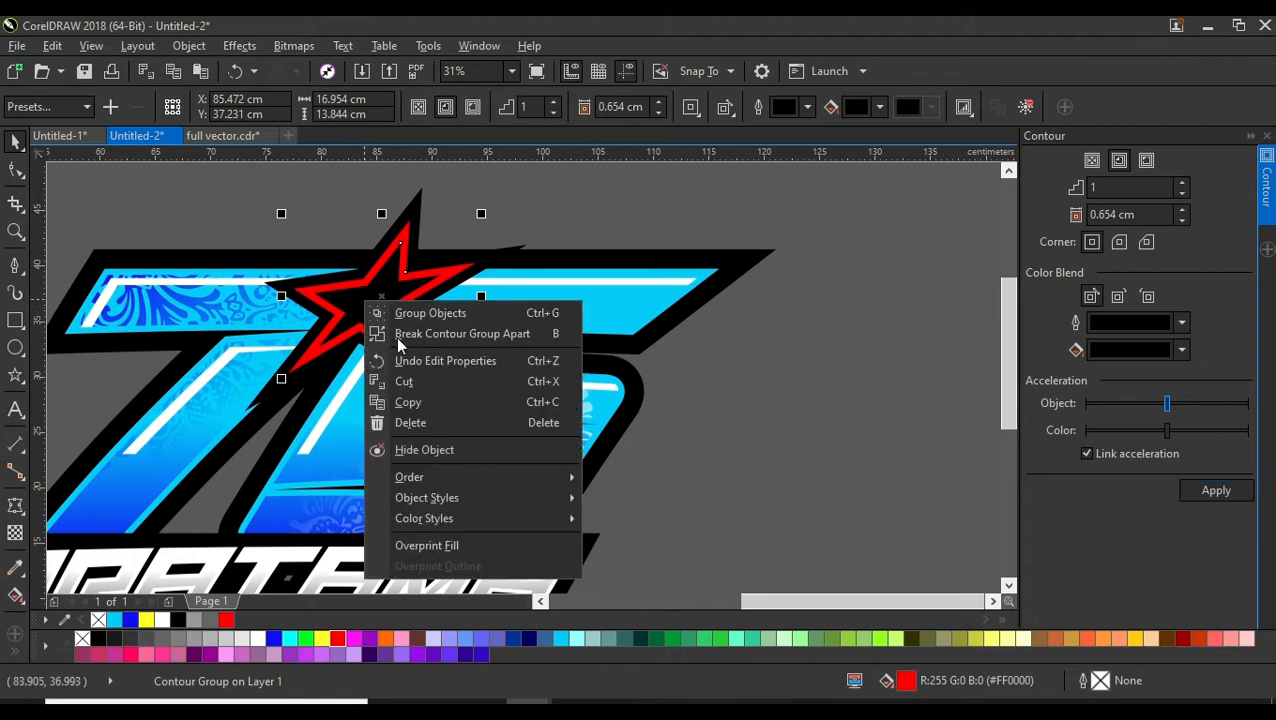
left_click(410, 333)
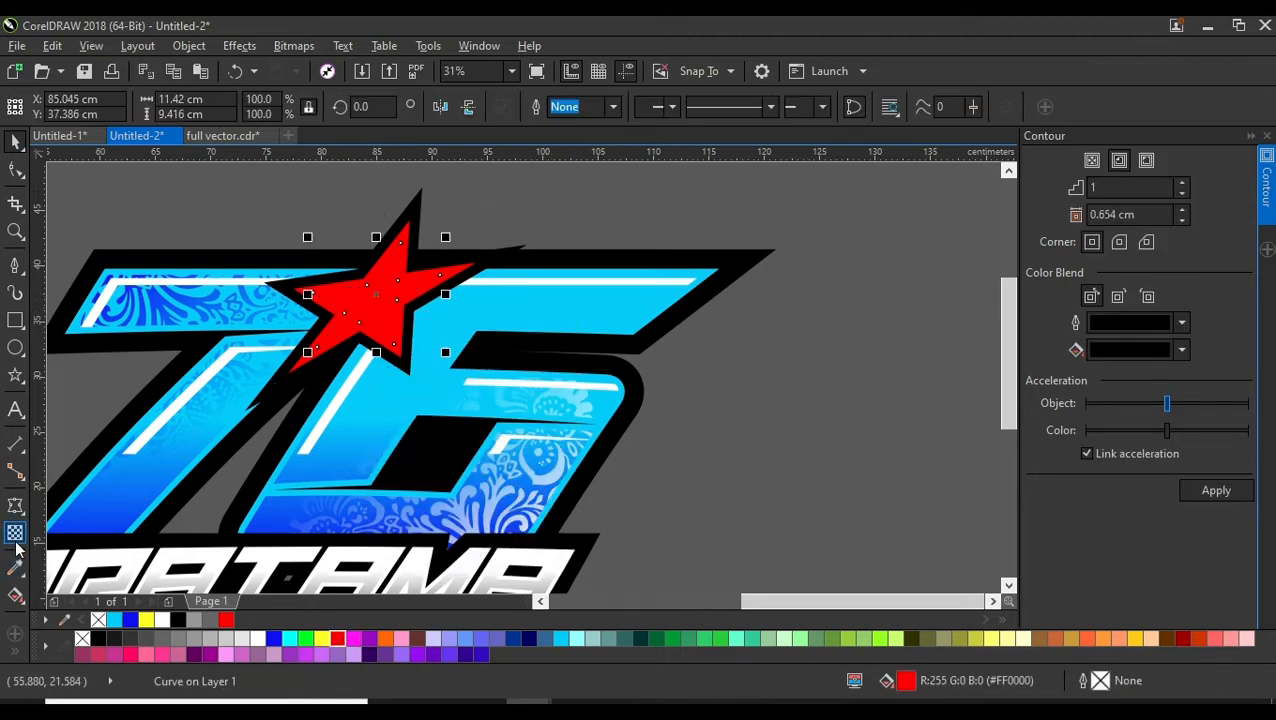
Give the inner star a vertical fountain fill from red to dark red, with the blend shortened to the star's middle
left_click(16, 595)
left_click_drag(385, 226, 379, 366)
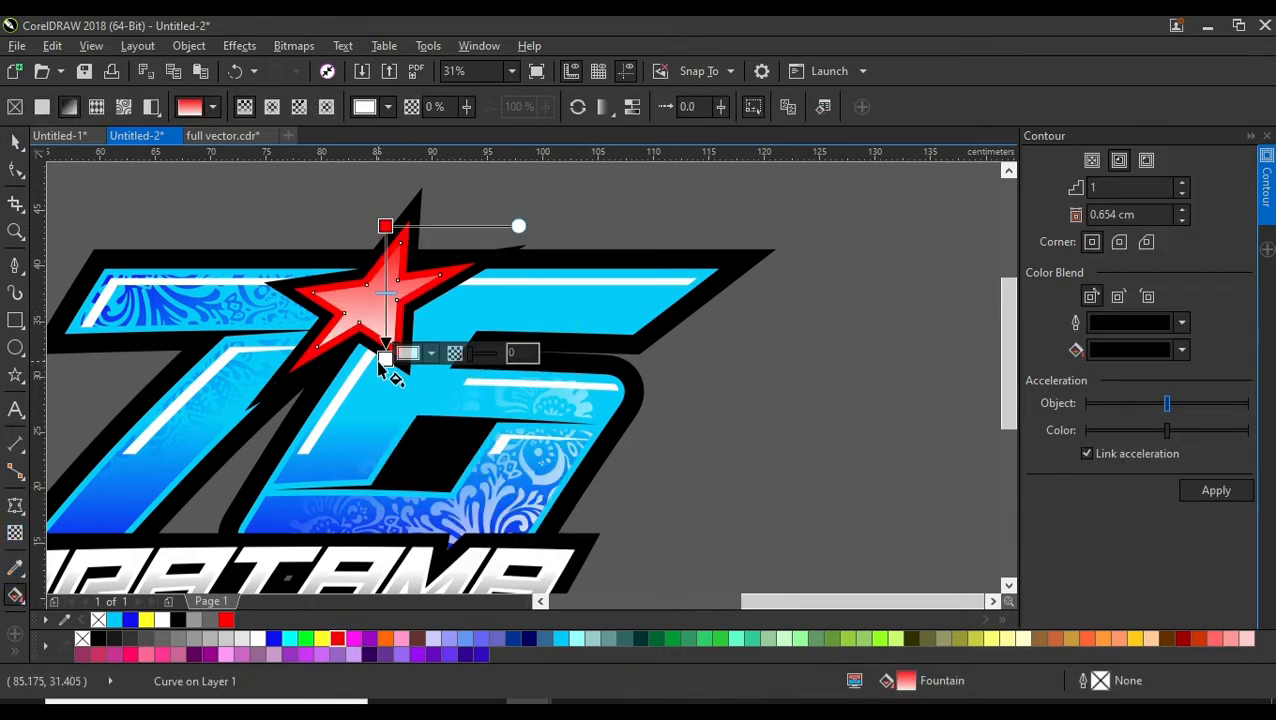
left_click(338, 642)
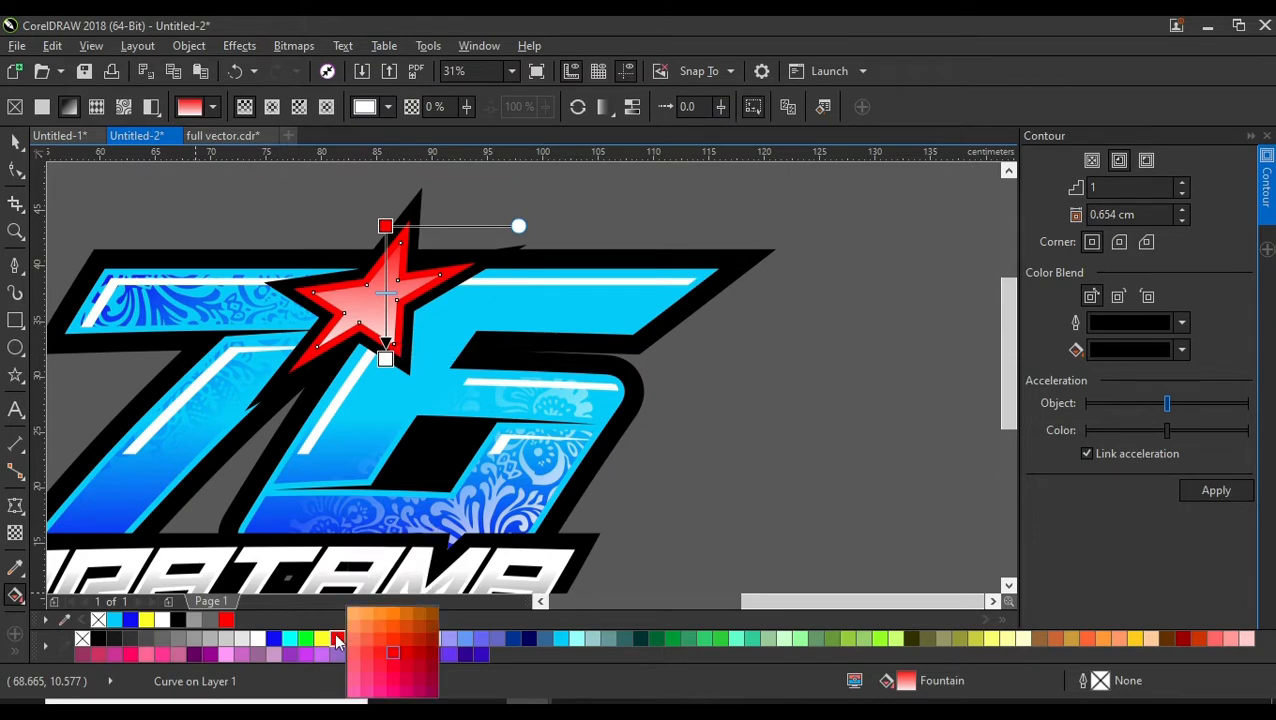
left_click(434, 649)
left_click_drag(385, 226, 385, 274)
scroll(386, 280, "up", 1)
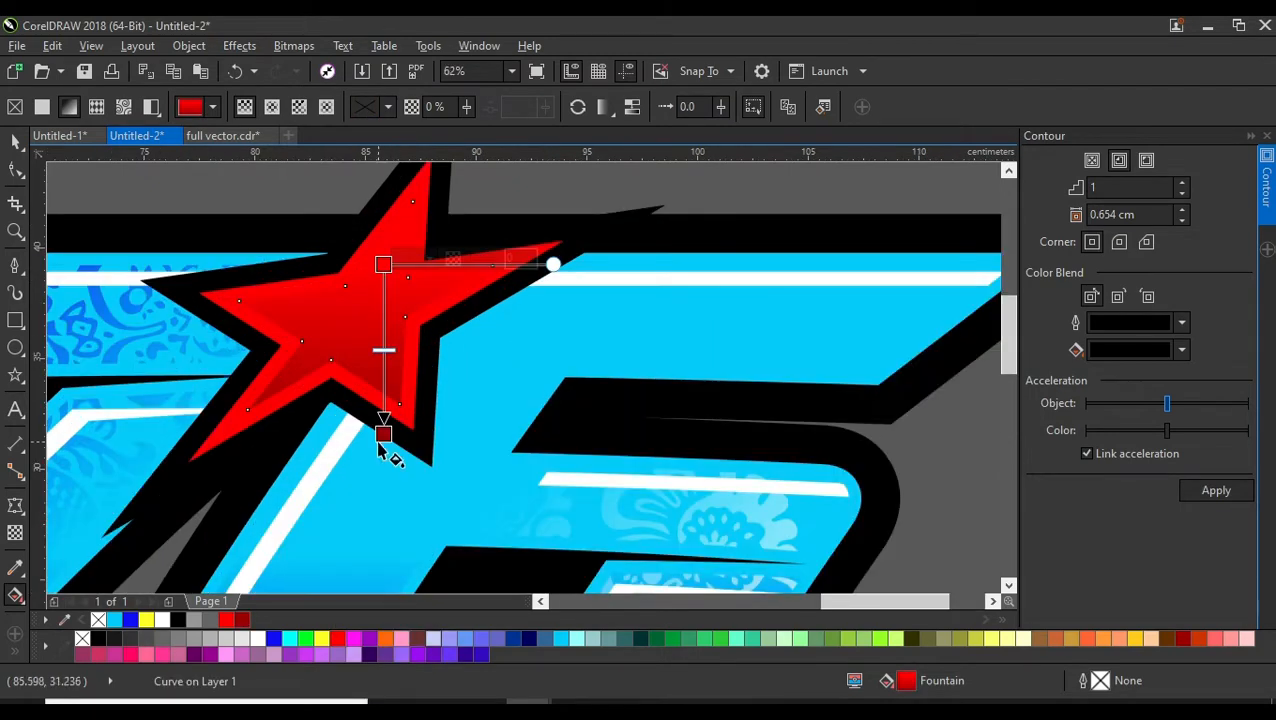
left_click_drag(383, 436, 383, 330)
left_click(15, 142)
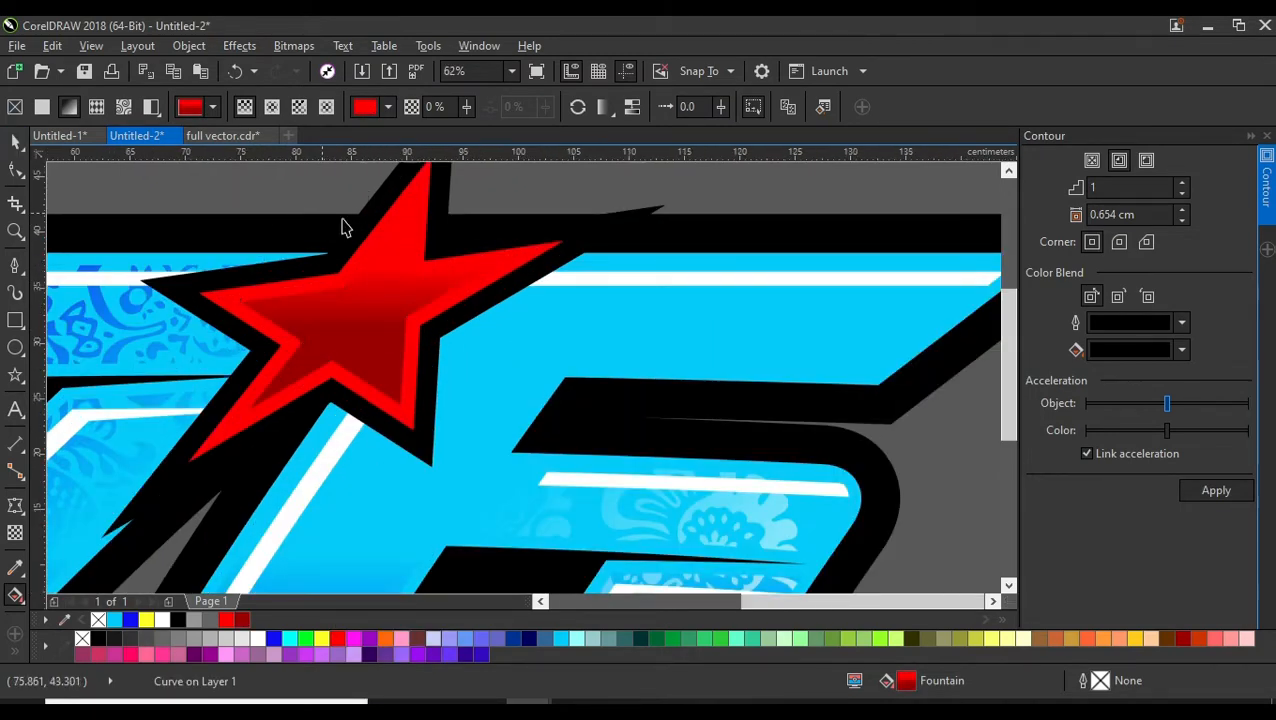
Examine the shaded star together with the 76 and the name below it
scroll(346, 230, "down", 2)
left_click(225, 300)
scroll(333, 262, "up", 1)
left_click(390, 248)
scroll(386, 333, "down", 1)
scroll(255, 288, "up", 1)
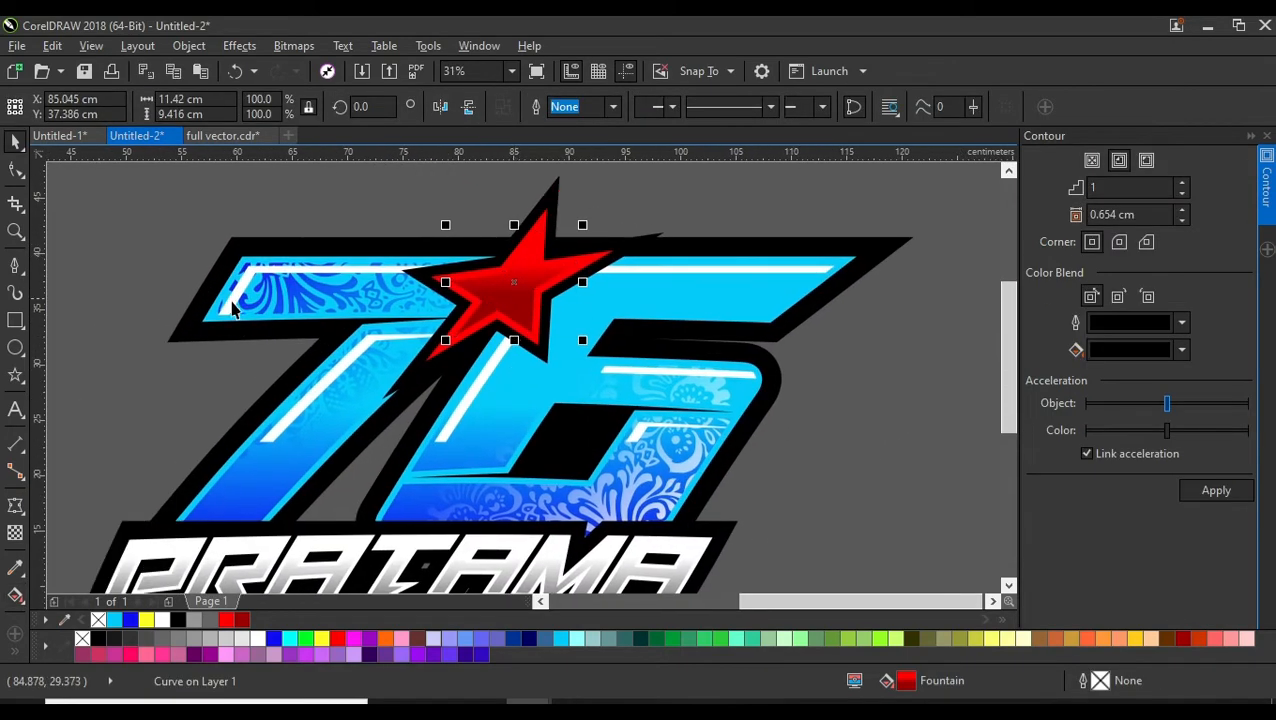
scroll(353, 200, "down", 1)
left_click(364, 178)
scroll(431, 246, "up", 1)
scroll(434, 271, "down", 1)
scroll(427, 447, "up", 1)
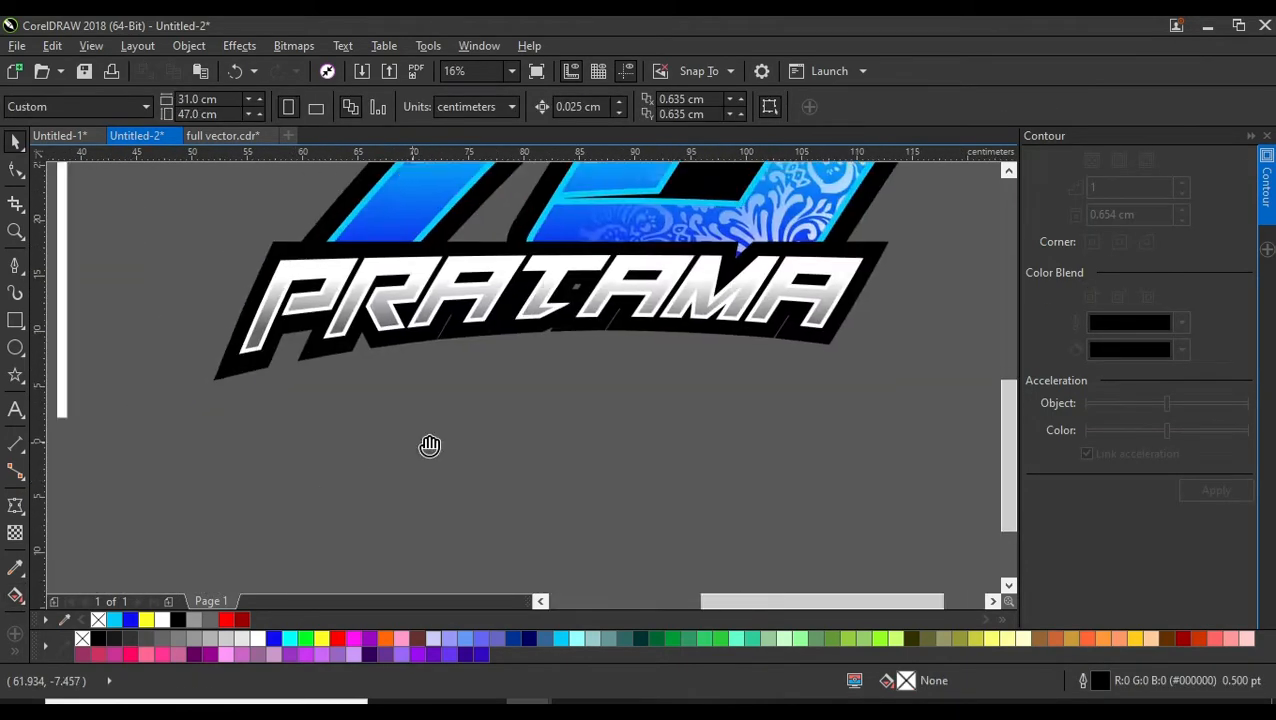
Rotate the outlined name about 3.4° counterclockwise and shift it slightly left beneath the 76
scroll(441, 450, "down", 2)
scroll(277, 493, "up", 1)
left_click(613, 444)
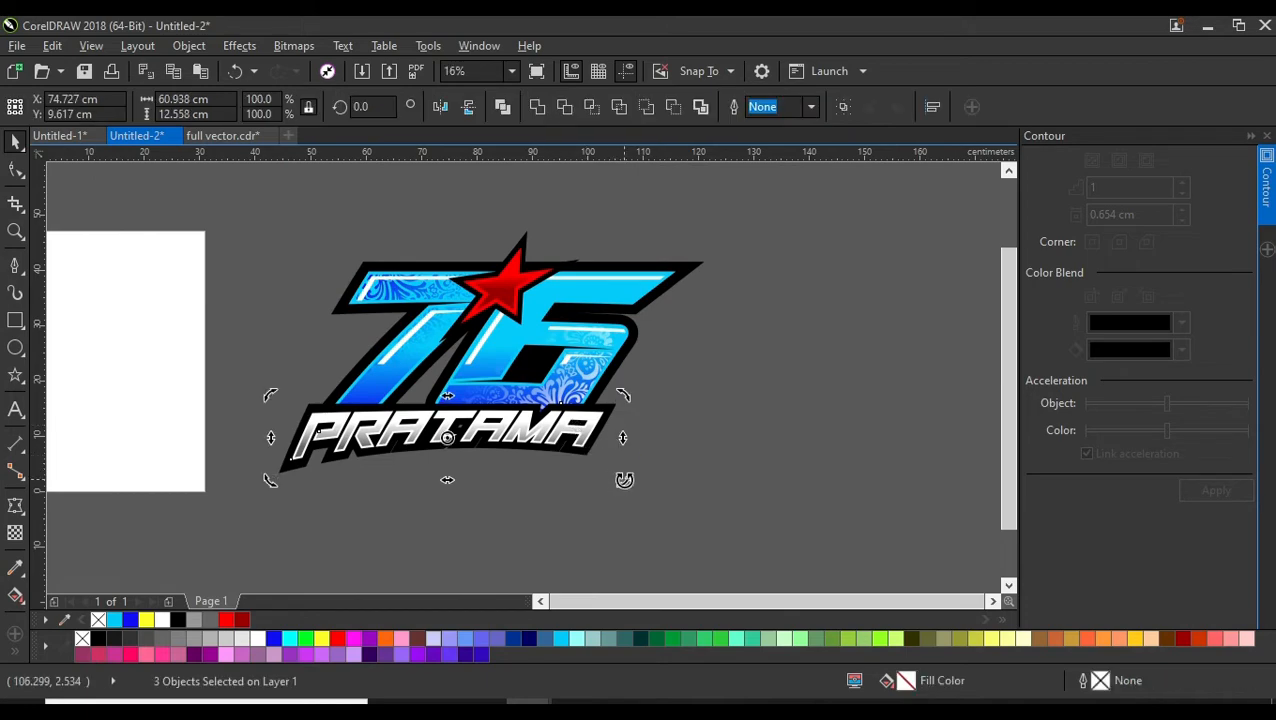
left_click_drag(621, 478, 635, 476)
scroll(500, 434, "up", 1)
scroll(500, 434, "down", 3)
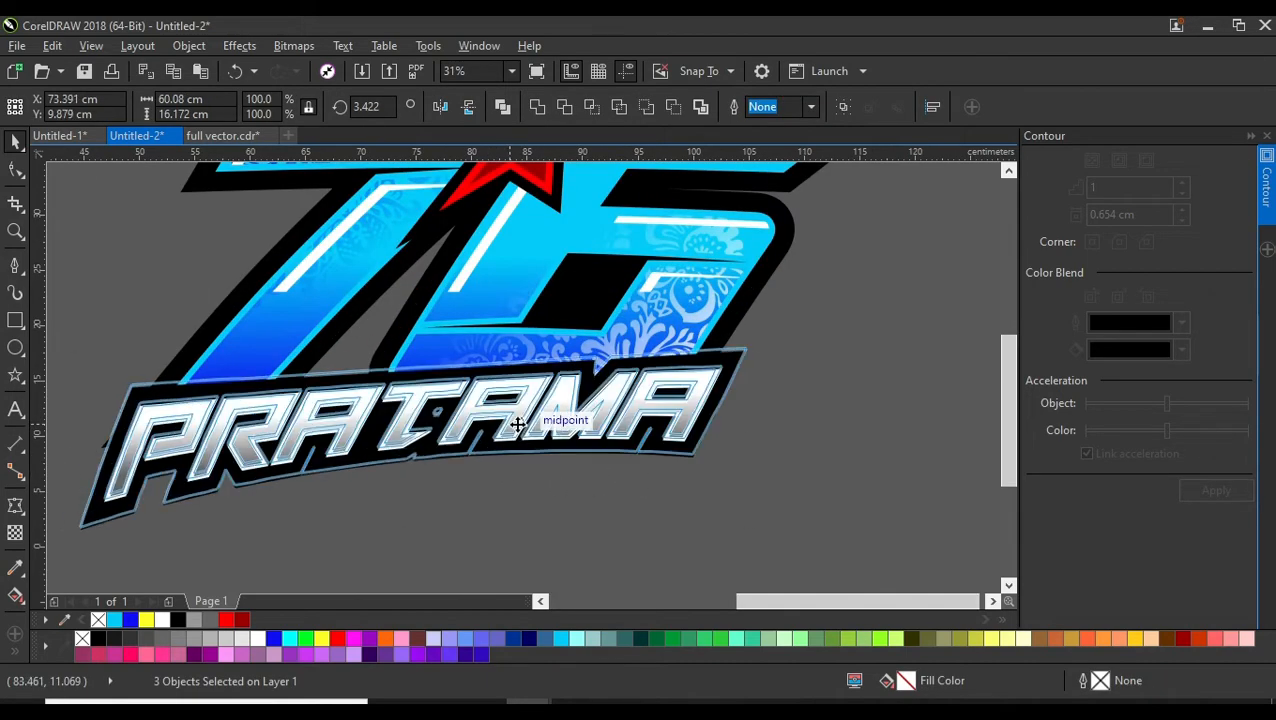
Find the front-facing motorcycle rider in the blue jacket in the full vector.cdr document and copy its bitmap
left_click(219, 135)
scroll(325, 279, "down", 1)
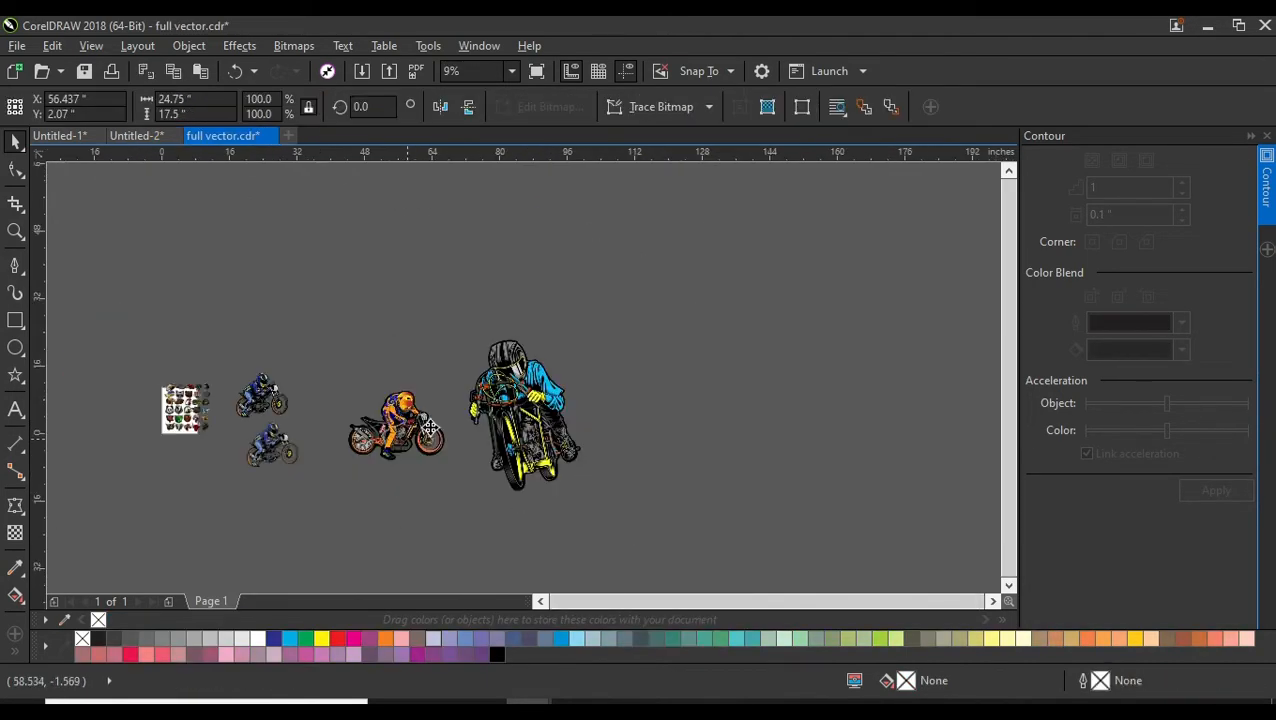
scroll(330, 370, "up", 1)
scroll(330, 370, "up", 3)
scroll(241, 316, "down", 2)
left_click_drag(241, 316, 190, 300)
left_click_drag(863, 338, 451, 390)
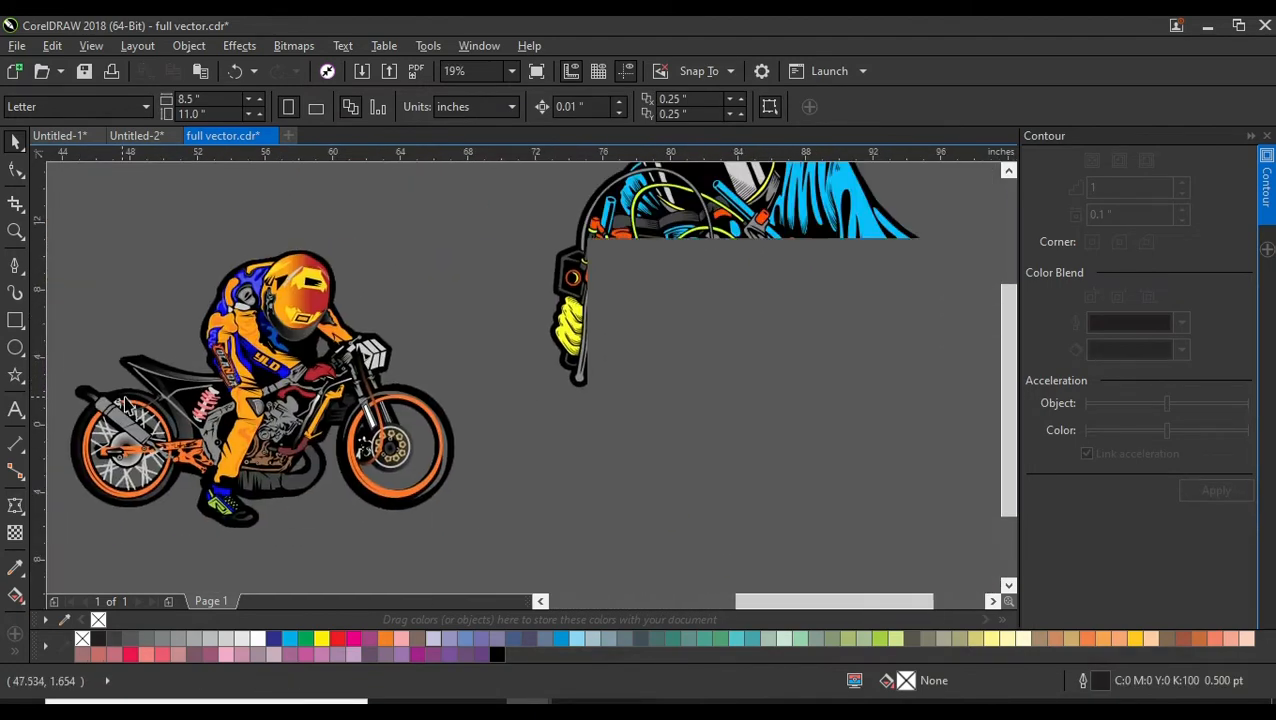
left_click_drag(779, 332, 613, 332)
left_click(410, 332)
scroll(411, 336, "down", 2)
right_click(620, 355)
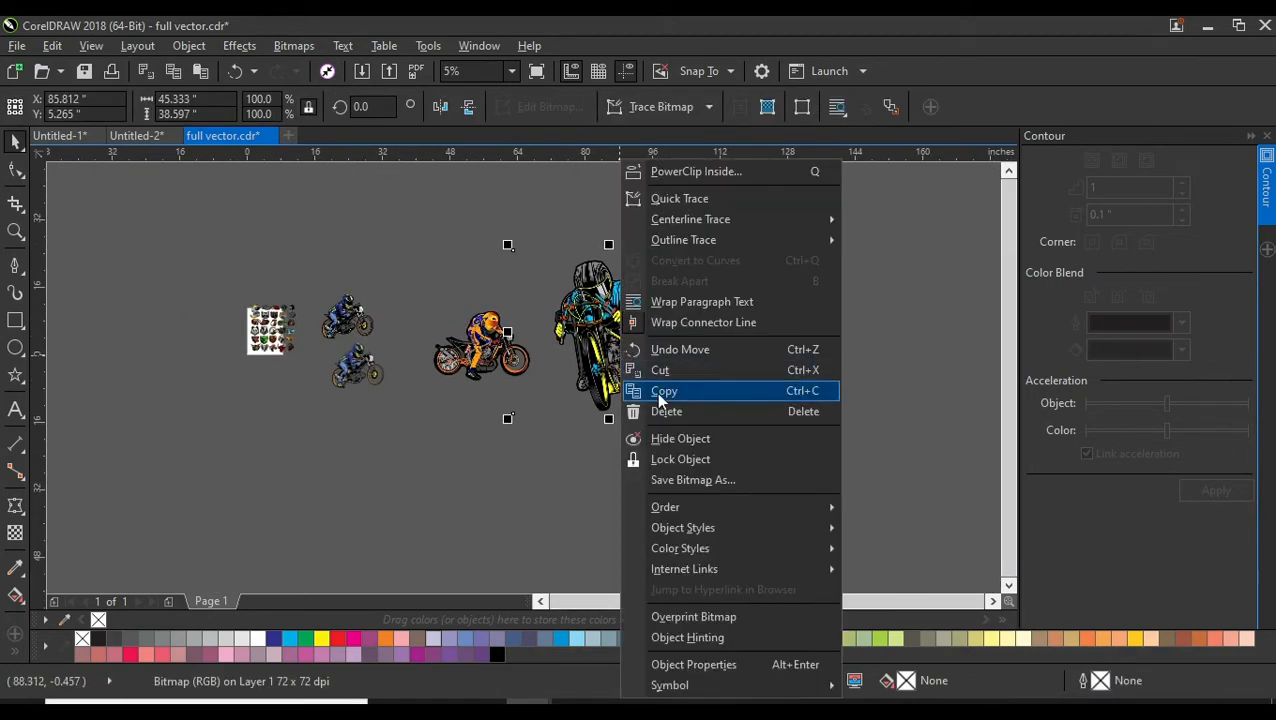
left_click(650, 390)
Paste the rider bitmap beside the 76 in the Untitled-2 document and shrink it to about 50.2 cm wide
left_click(123, 140)
right_click(413, 207)
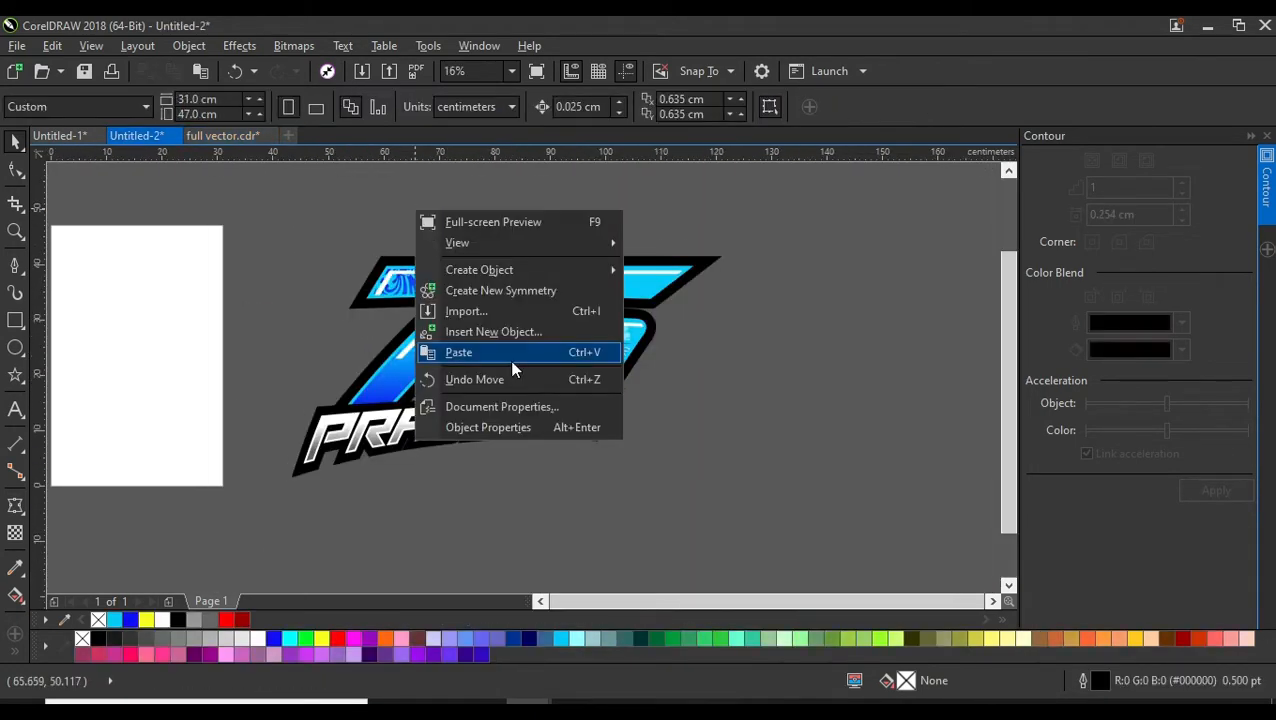
left_click(509, 358)
scroll(791, 383, "down", 1)
left_click_drag(791, 383, 654, 398)
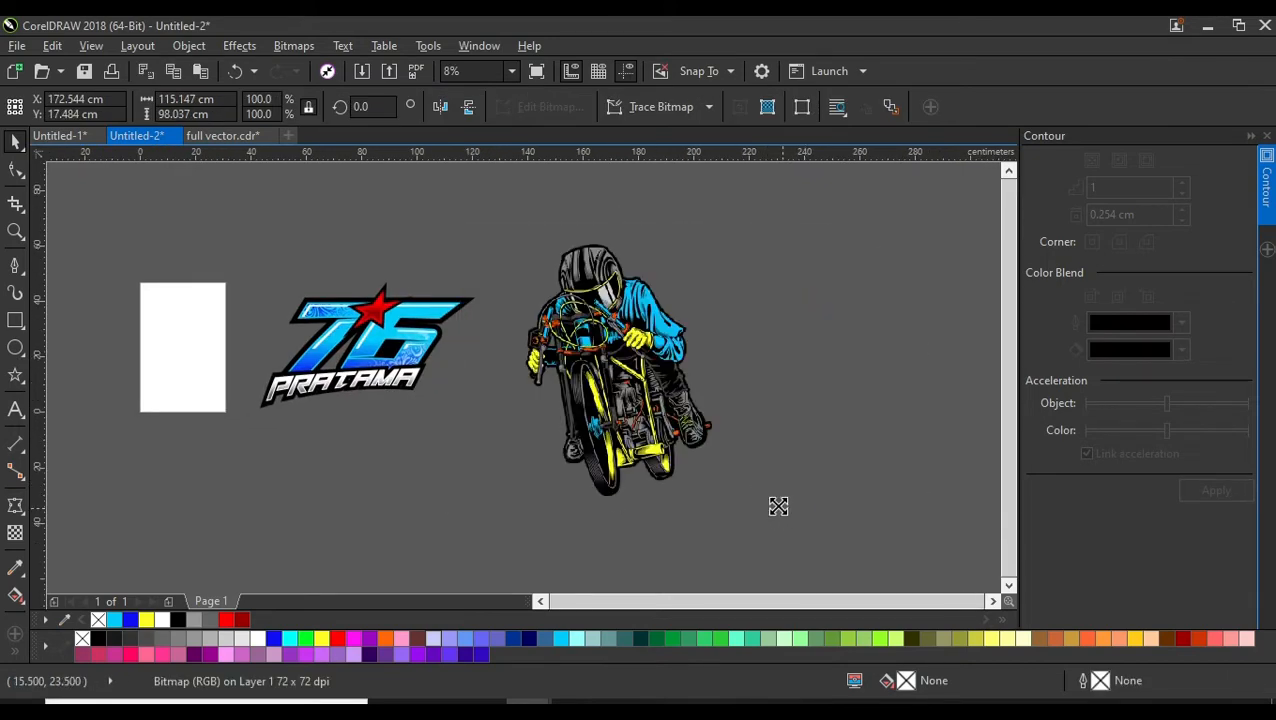
left_click_drag(778, 506, 689, 430)
Outline-trace the rider bitmap as a Logo with maximum detail and the background removed
scroll(538, 363, "up", 1)
right_click(543, 372)
mouse_move(720, 240)
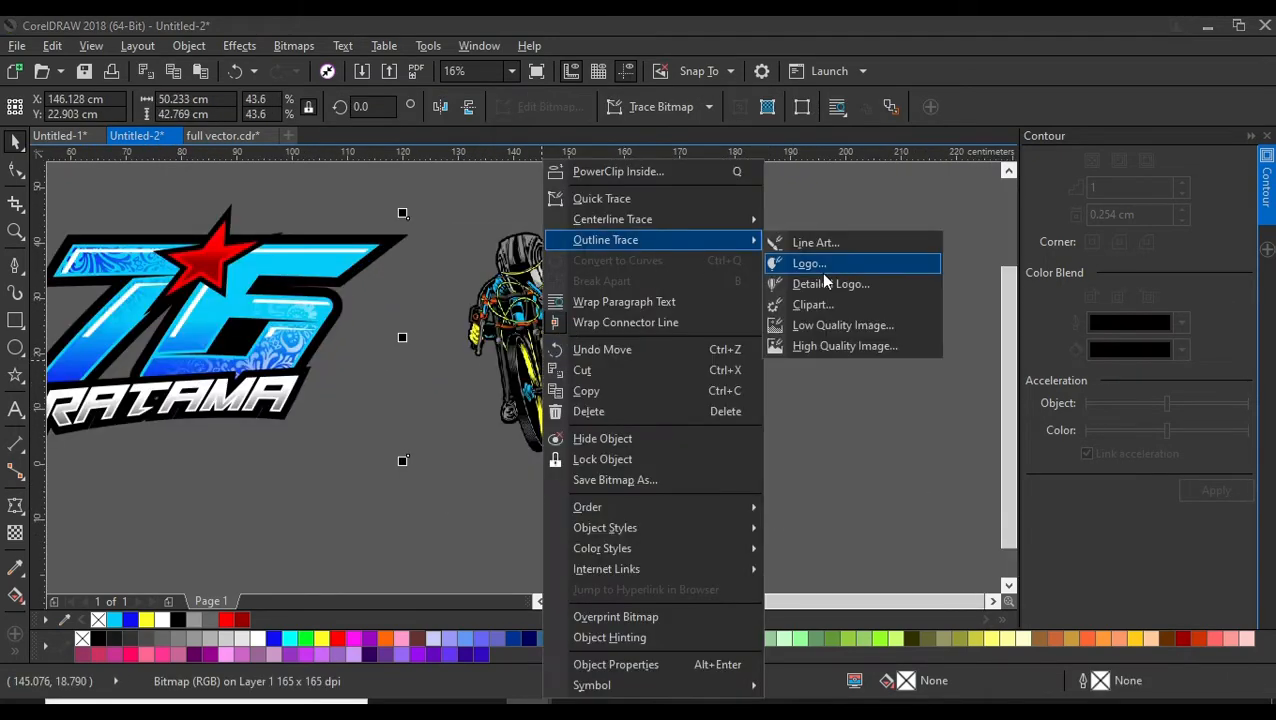
left_click(822, 271)
left_click(396, 367)
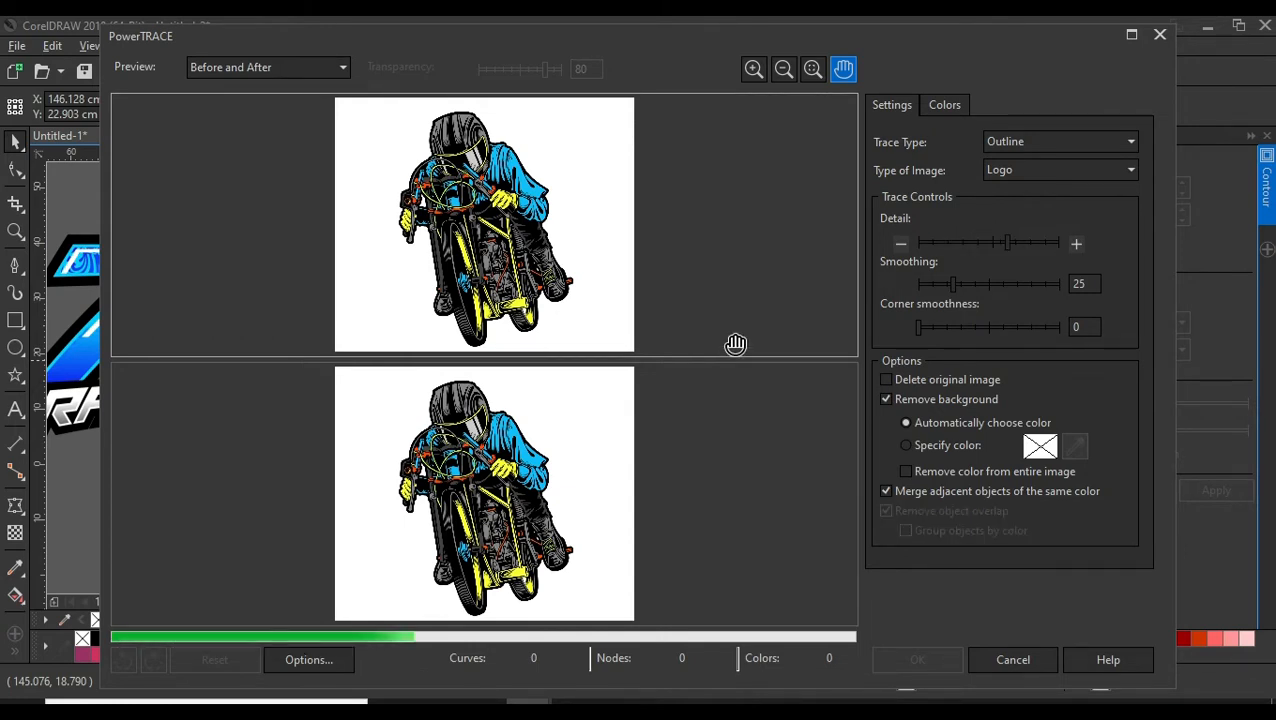
left_click(1064, 242)
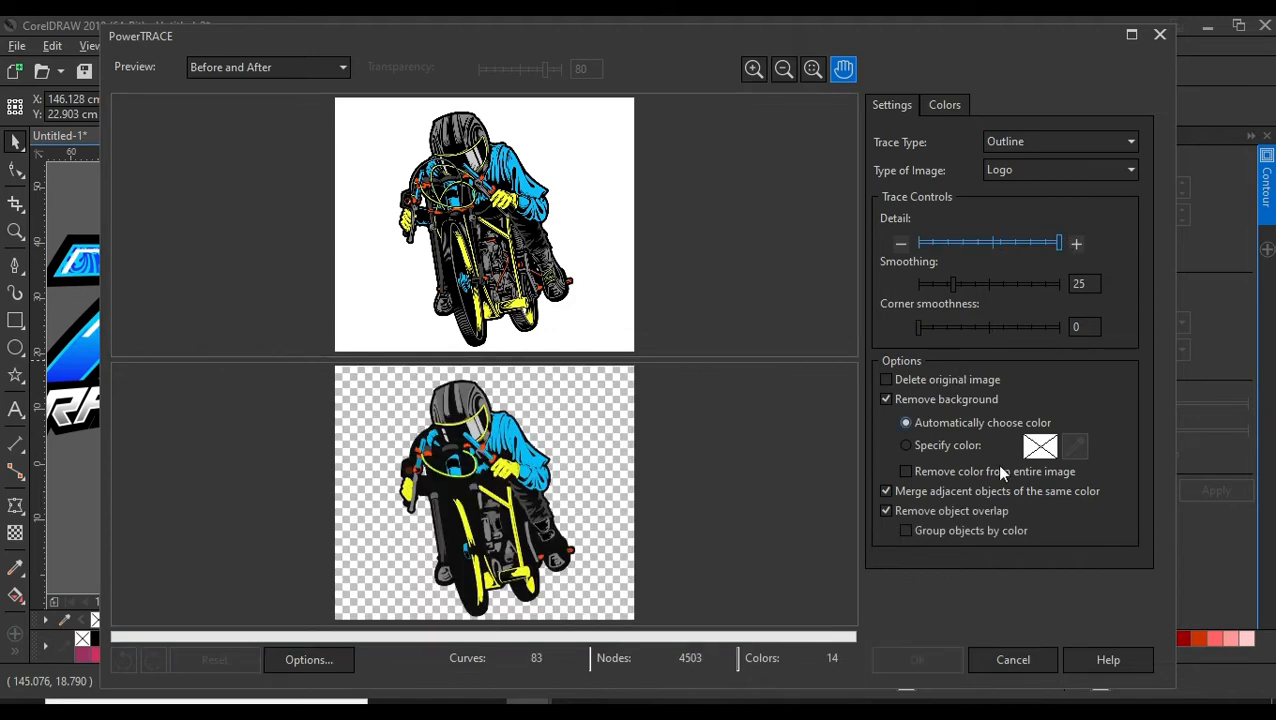
left_click(917, 659)
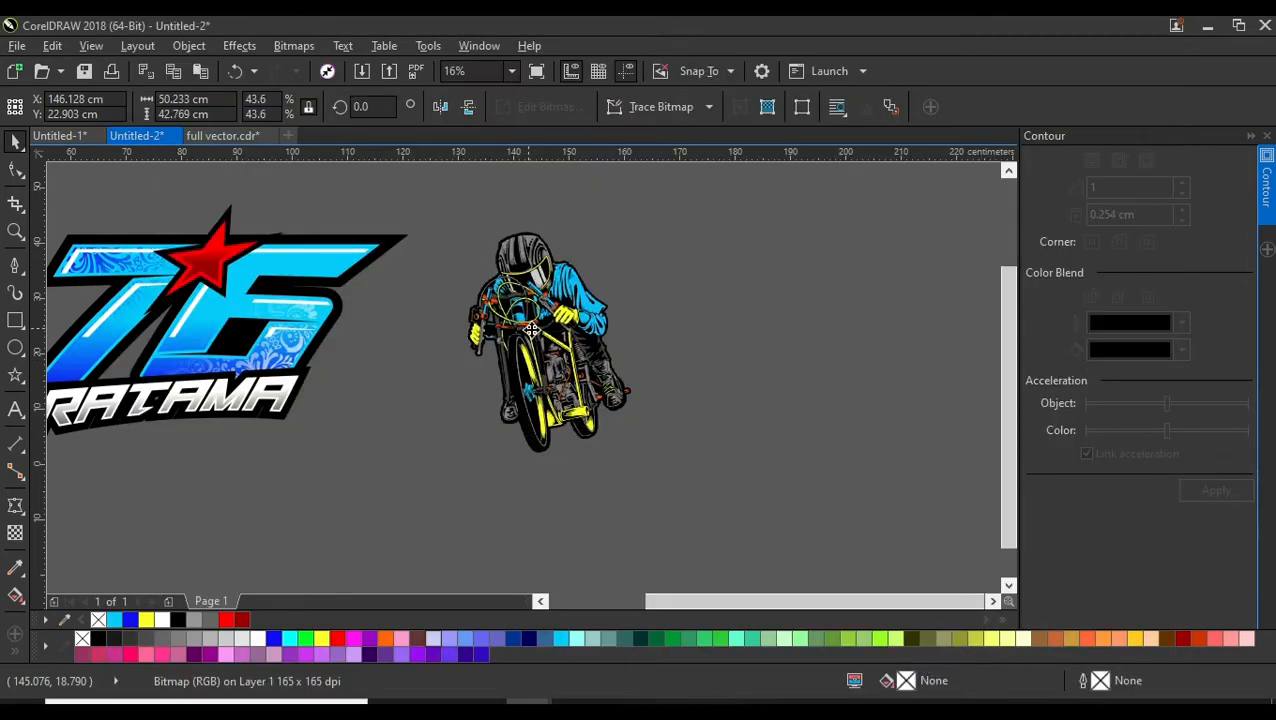
Move the traced rider off the source bitmap and delete the bitmap
left_click_drag(535, 335, 761, 336)
left_click_drag(727, 250, 699, 261)
left_click(573, 306)
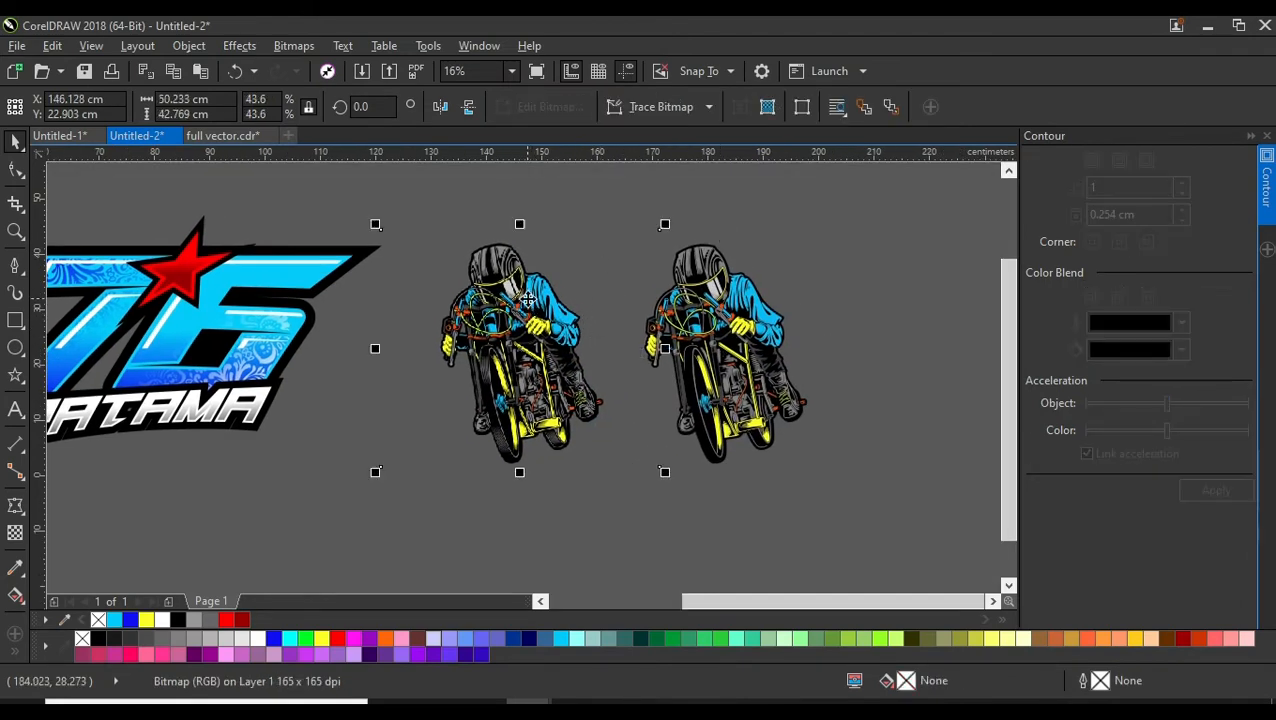
right_click(528, 298)
left_click(577, 411)
Scale the traced rider to about 21.8 cm wide, place it beside the lower part of the 7 and order it behind the name
mouse_move(782, 455)
left_mouse_down()
mouse_move(492, 455)
mouse_move(478, 434)
left_mouse_up()
left_click(666, 368)
left_click_drag(441, 365, 275, 443)
left_click_drag(229, 360, 235, 387)
right_click(212, 386)
mouse_move(256, 504)
left_click(500, 570)
left_click(437, 515)
scroll(160, 321, "up", 1)
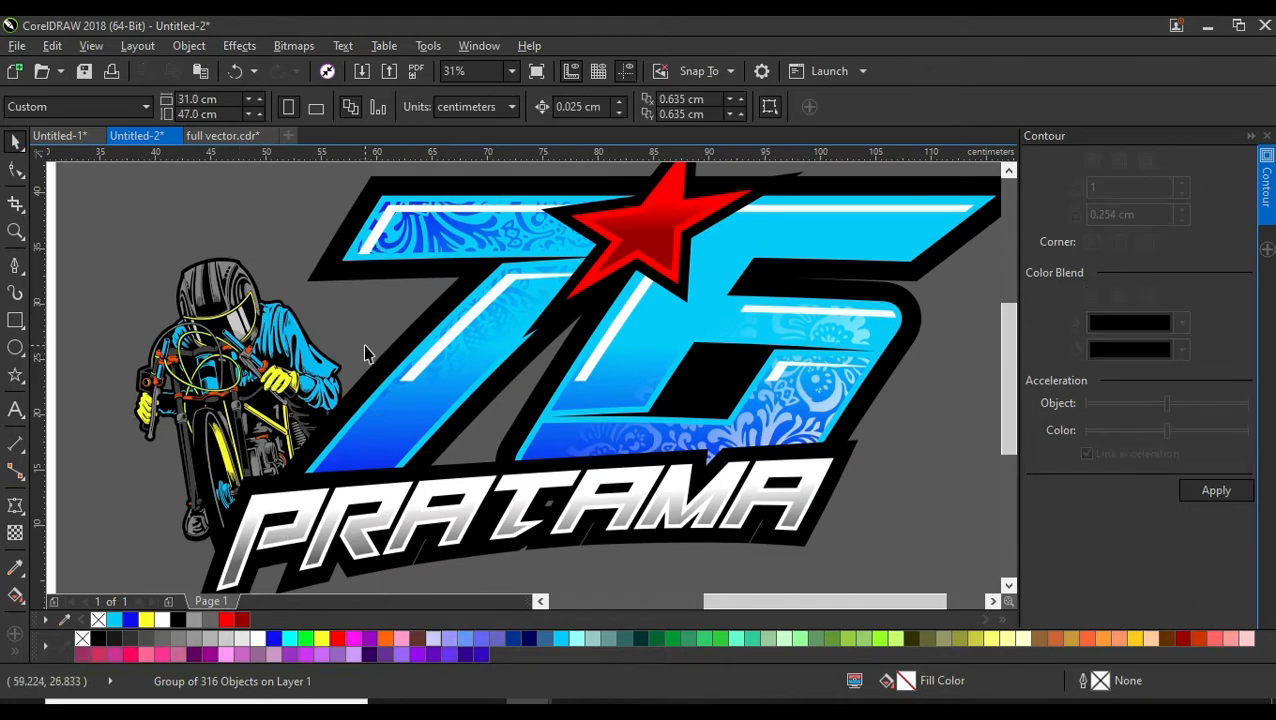
left_click_drag(321, 356, 335, 354)
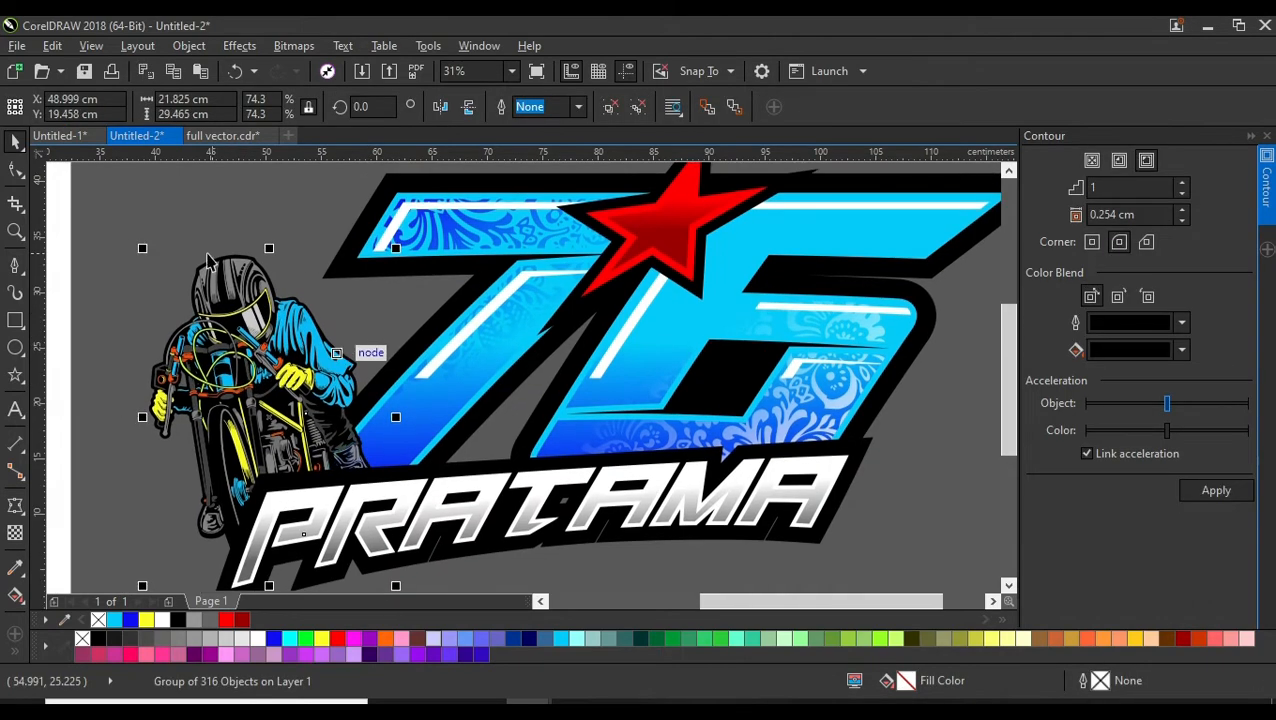
Shrink the rider group, mirror it horizontally and move it to the lower right end of the 76
left_click_drag(142, 249, 191, 317)
left_click_drag(325, 427, 547, 320)
scroll(278, 352, "down", 2)
left_click(699, 347)
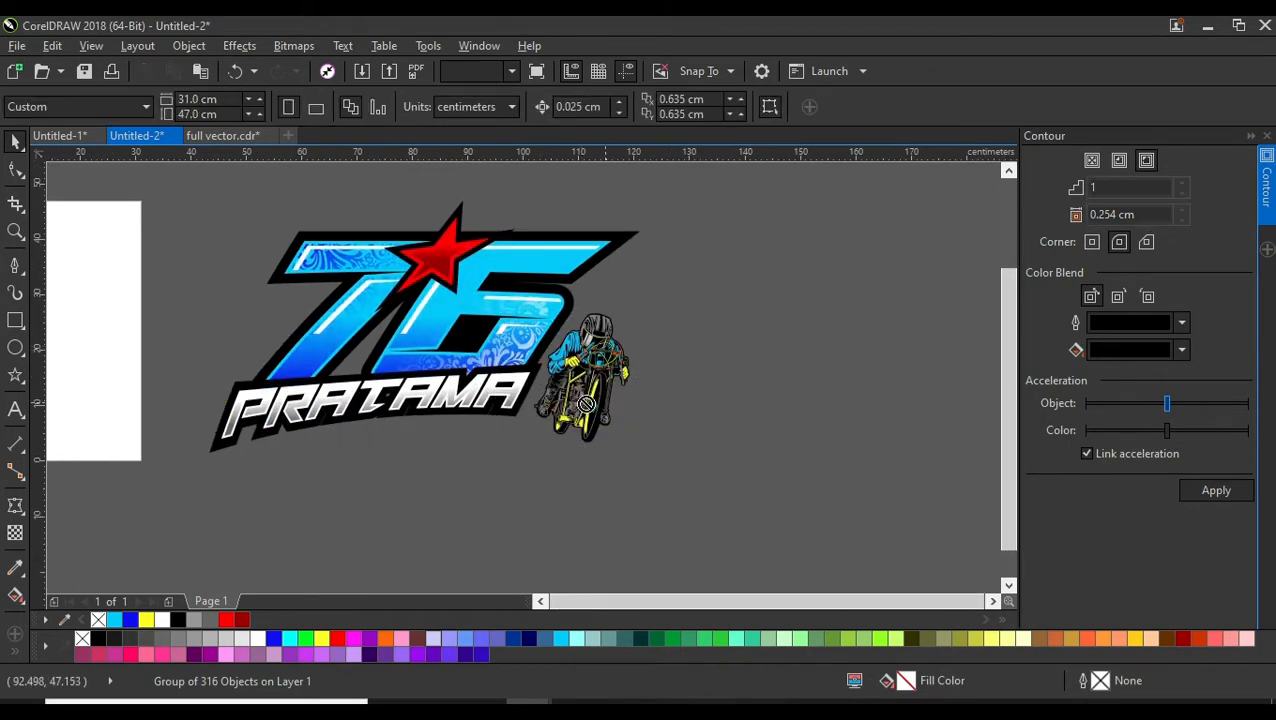
left_click_drag(585, 403, 558, 402)
left_click(676, 431)
Resize the rider to about 18.8 cm wide and set it over the 6's lower right edge at the end of the name
left_click(582, 390)
left_click_drag(609, 307, 664, 379)
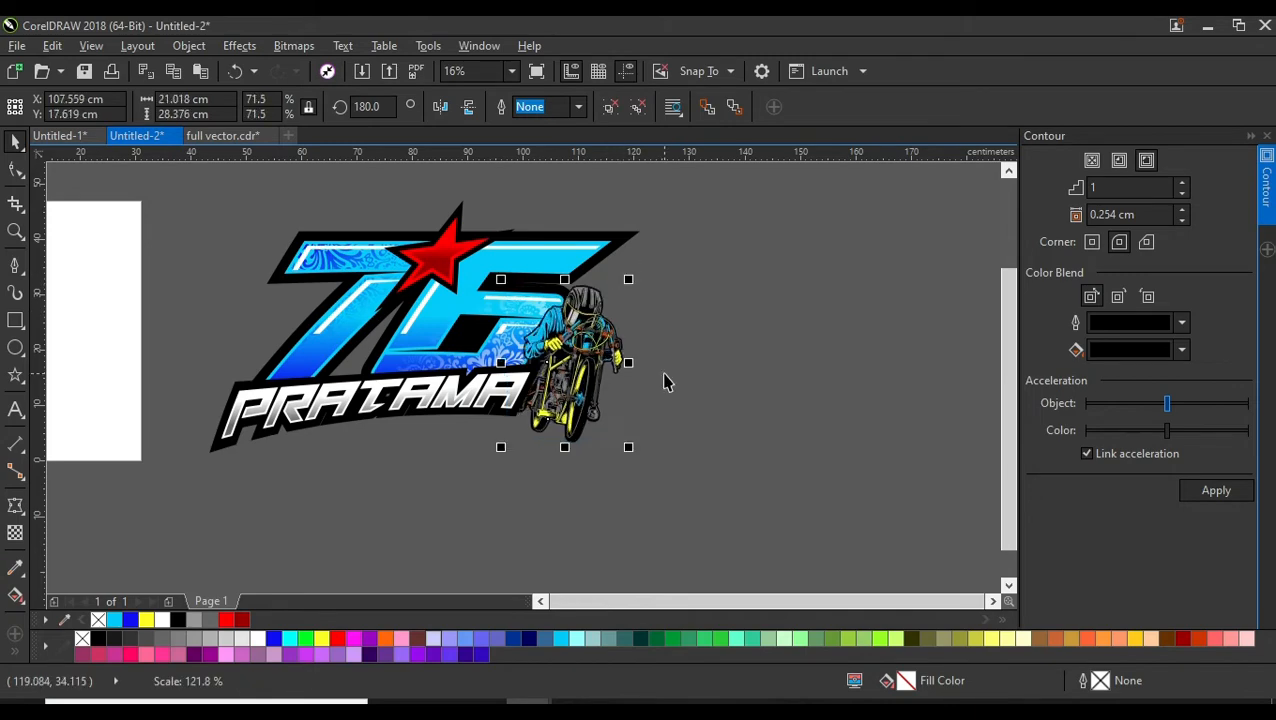
scroll(634, 440, "up", 2)
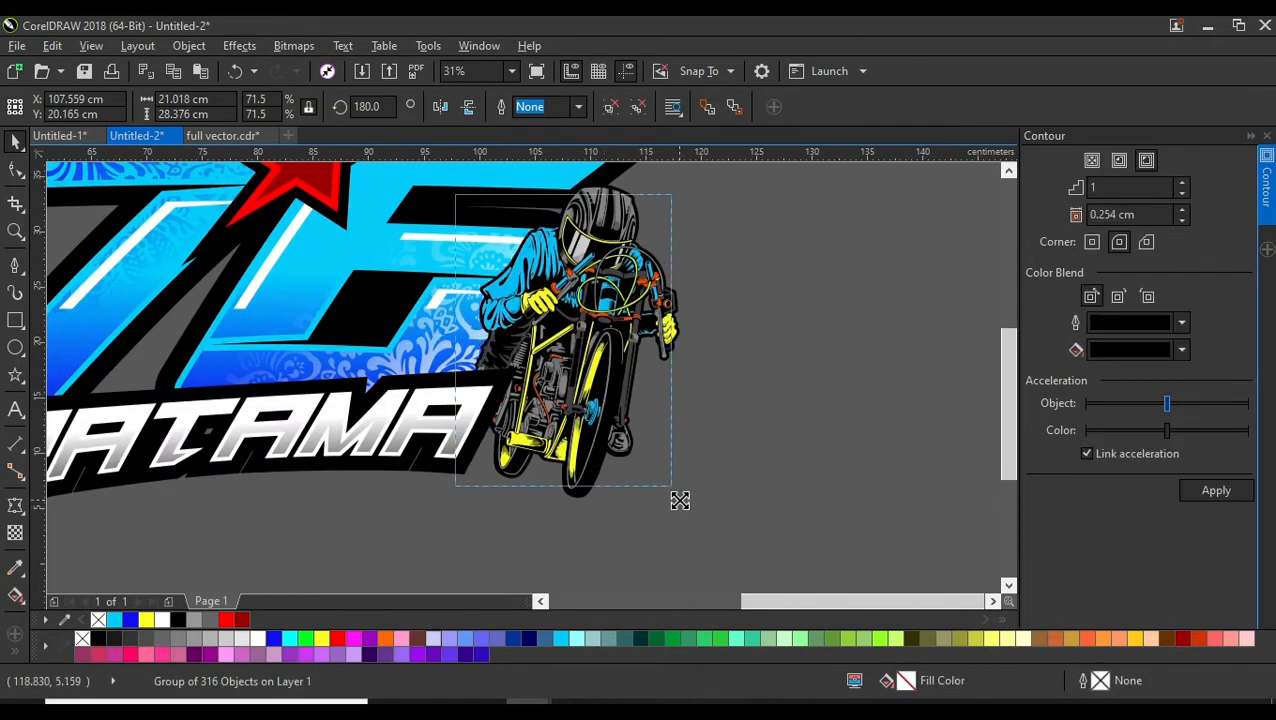
left_click_drag(684, 502, 663, 487)
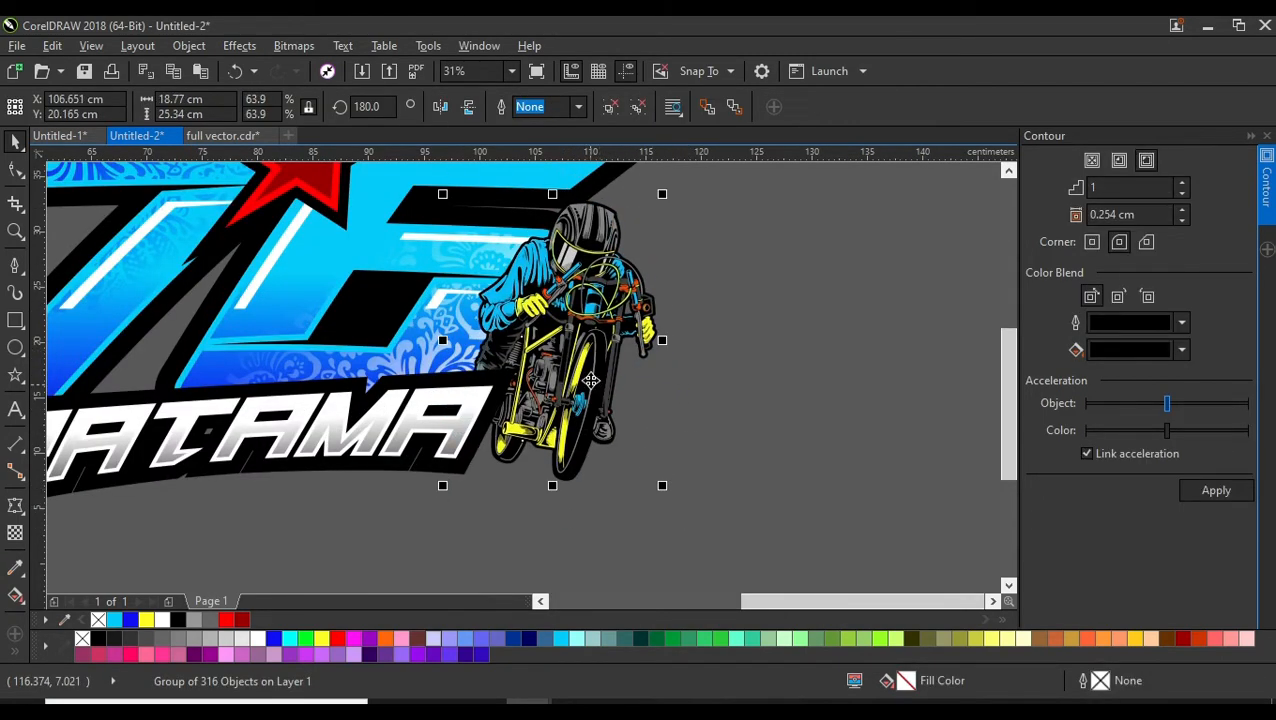
left_click_drag(608, 411, 580, 411)
left_click(677, 437)
left_click_drag(548, 332, 548, 346)
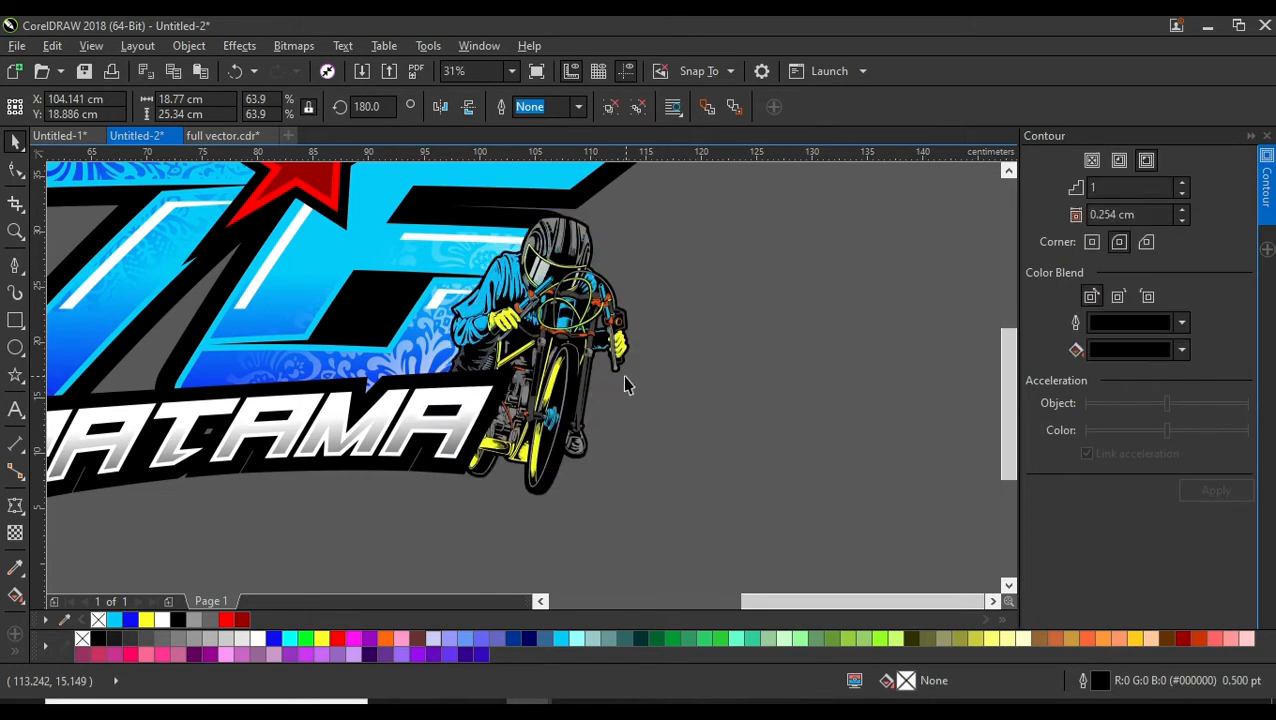
left_click(622, 375)
Give the rider group a one-step black outside contour of 0.254 cm with rounded corners
scroll(622, 375, "down", 2)
left_click(588, 405)
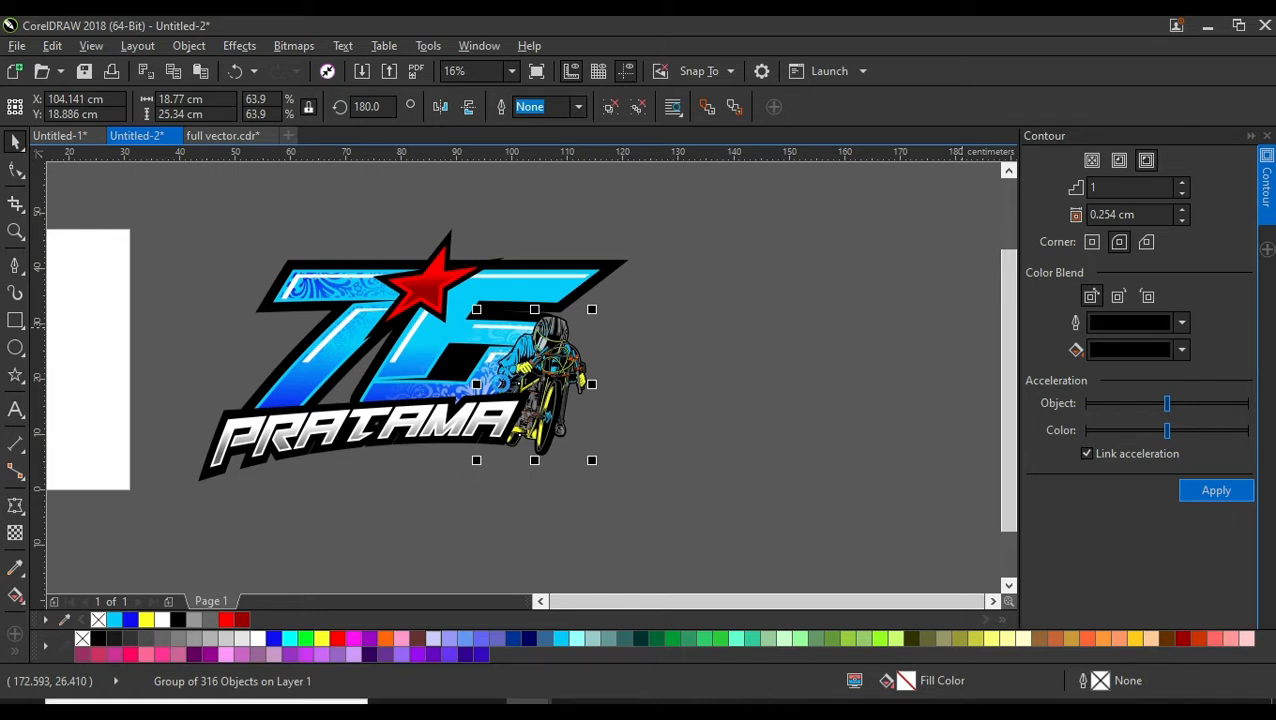
scroll(499, 384, "up", 2)
scroll(648, 288, "down", 2)
scroll(660, 285, "up", 6)
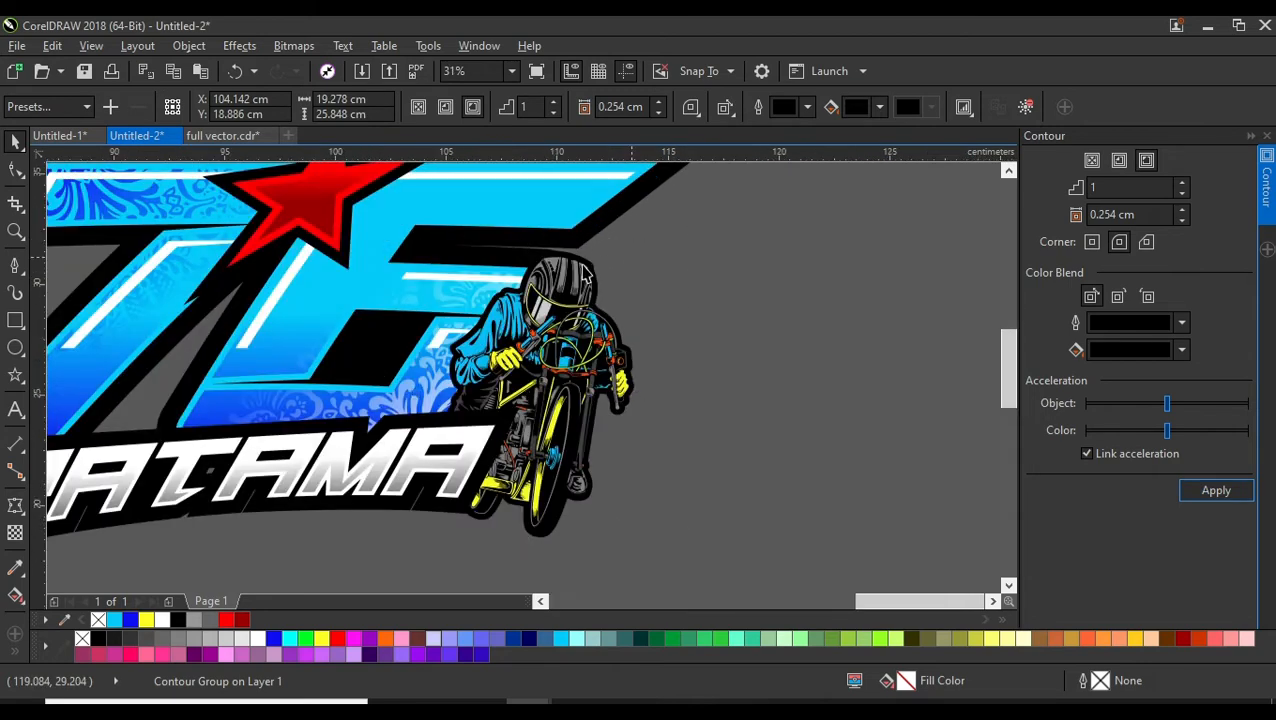
left_click(571, 311)
scroll(571, 311, "down", 3)
left_click_drag(598, 290, 455, 483)
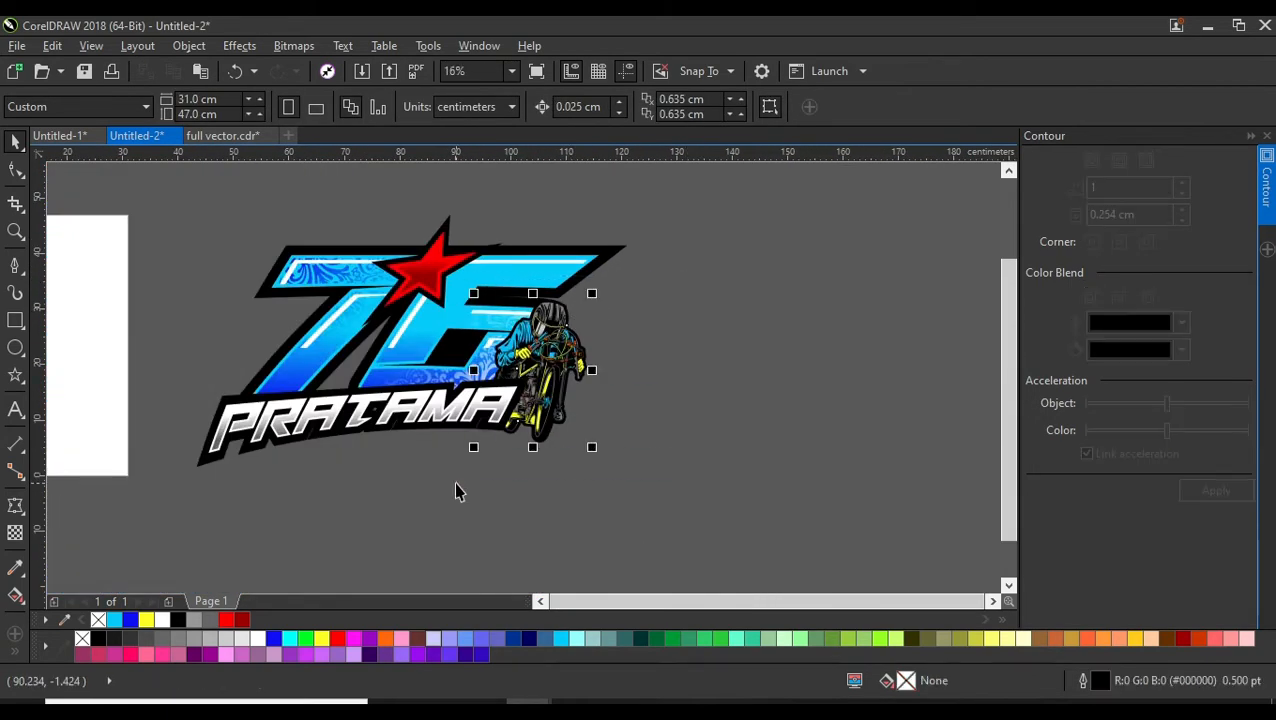
Recolor both the inner and the outer star shapes solid yellow
left_click(430, 267)
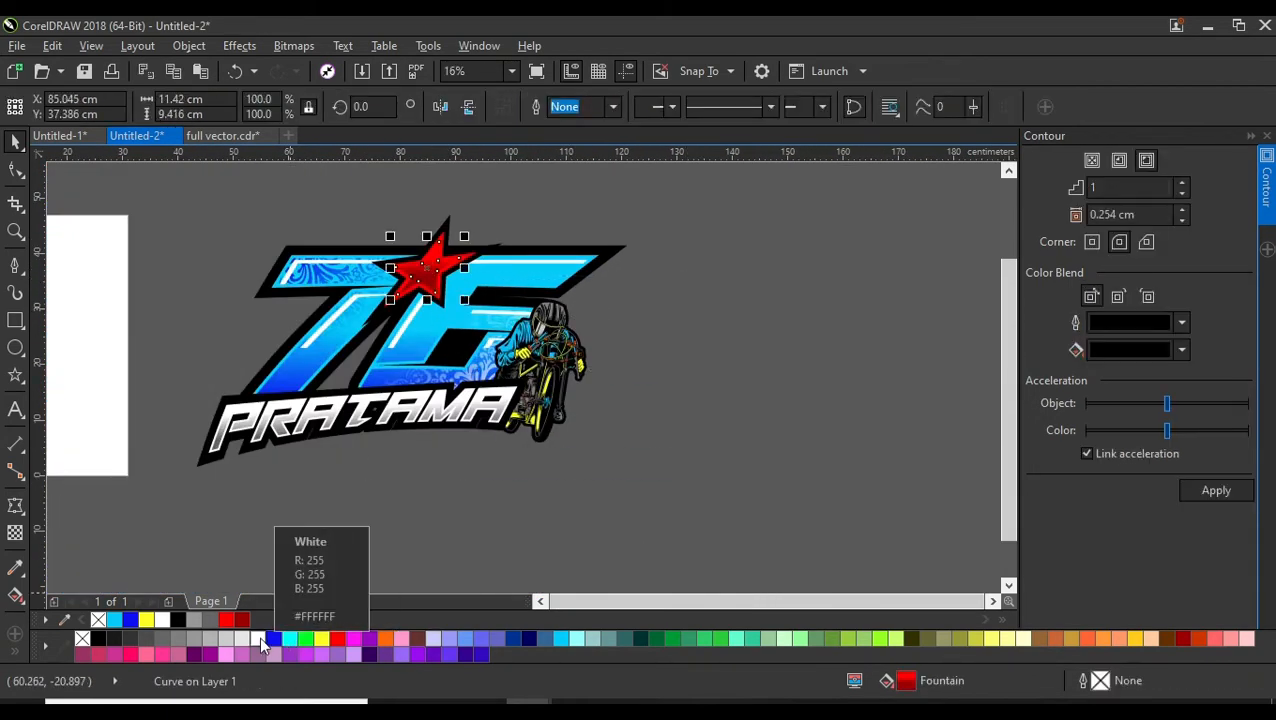
scroll(437, 280, "up", 2)
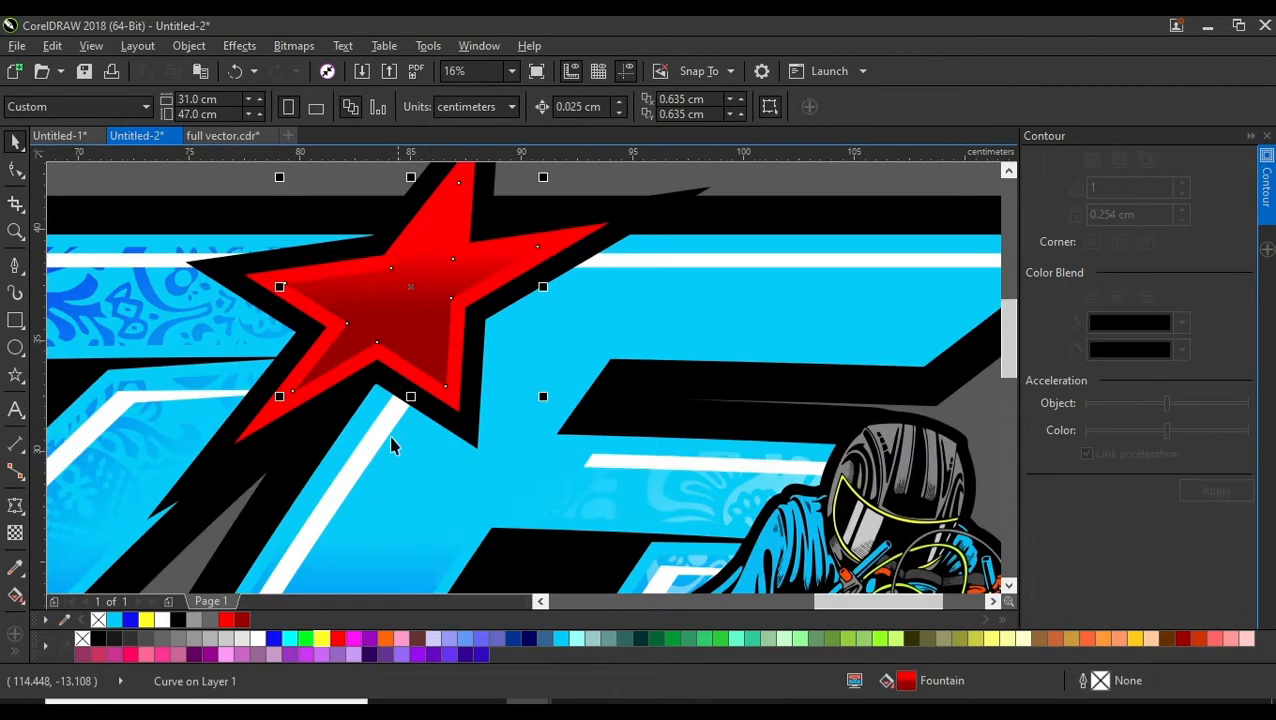
left_click(324, 639)
left_click(450, 315)
left_click(323, 639)
Try a vertical yellow-to-orange fountain fill on the outer star and undo it
left_click(333, 294)
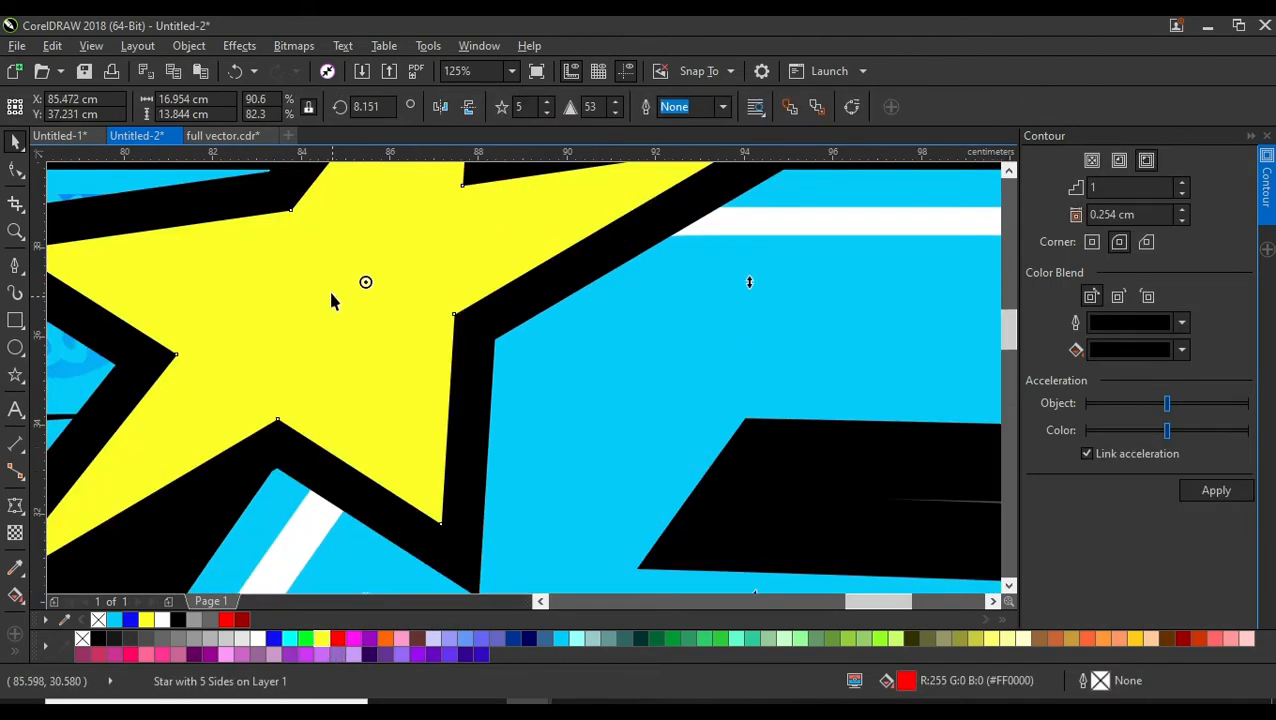
scroll(520, 294, "down", 2)
left_click(15, 595)
left_click_drag(479, 217, 479, 338)
left_click(385, 639)
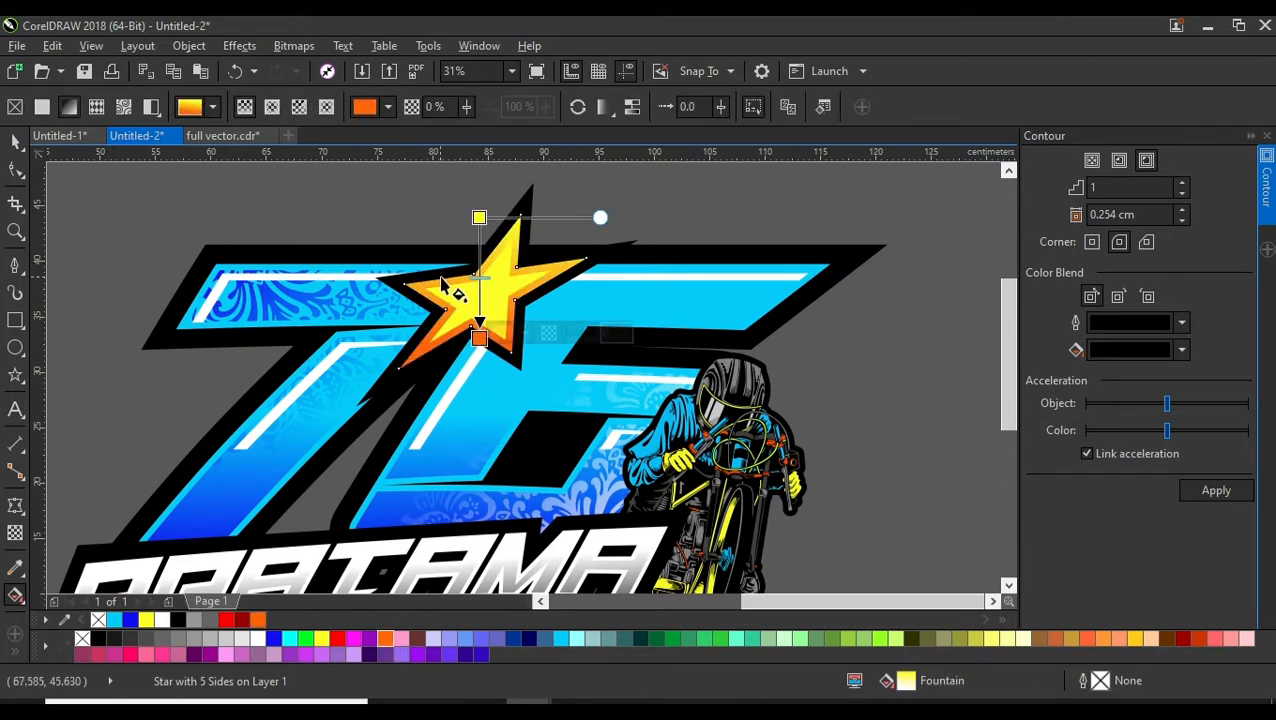
key("ctrl+z")
key("ctrl+z")
Give the inner star a vertical fountain fill from yellow to orange, starting the blend partway down the star
left_click(490, 287)
left_click_drag(483, 200, 483, 352)
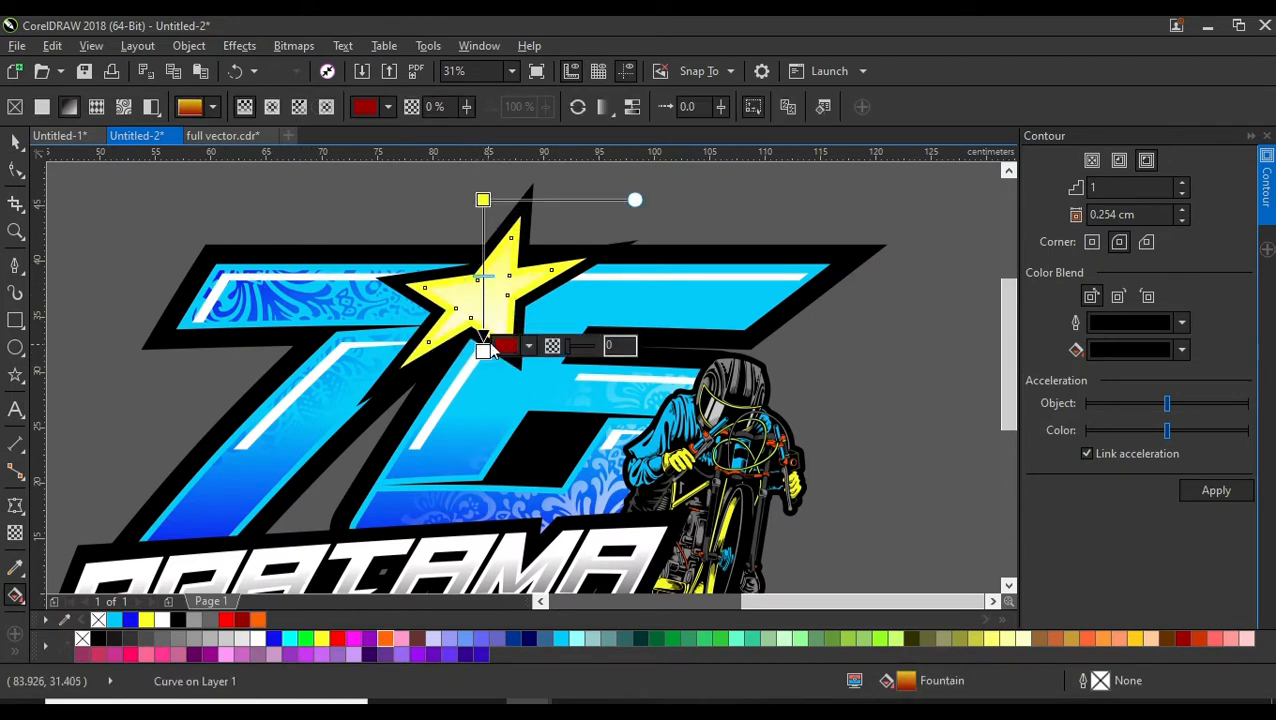
left_click(385, 639)
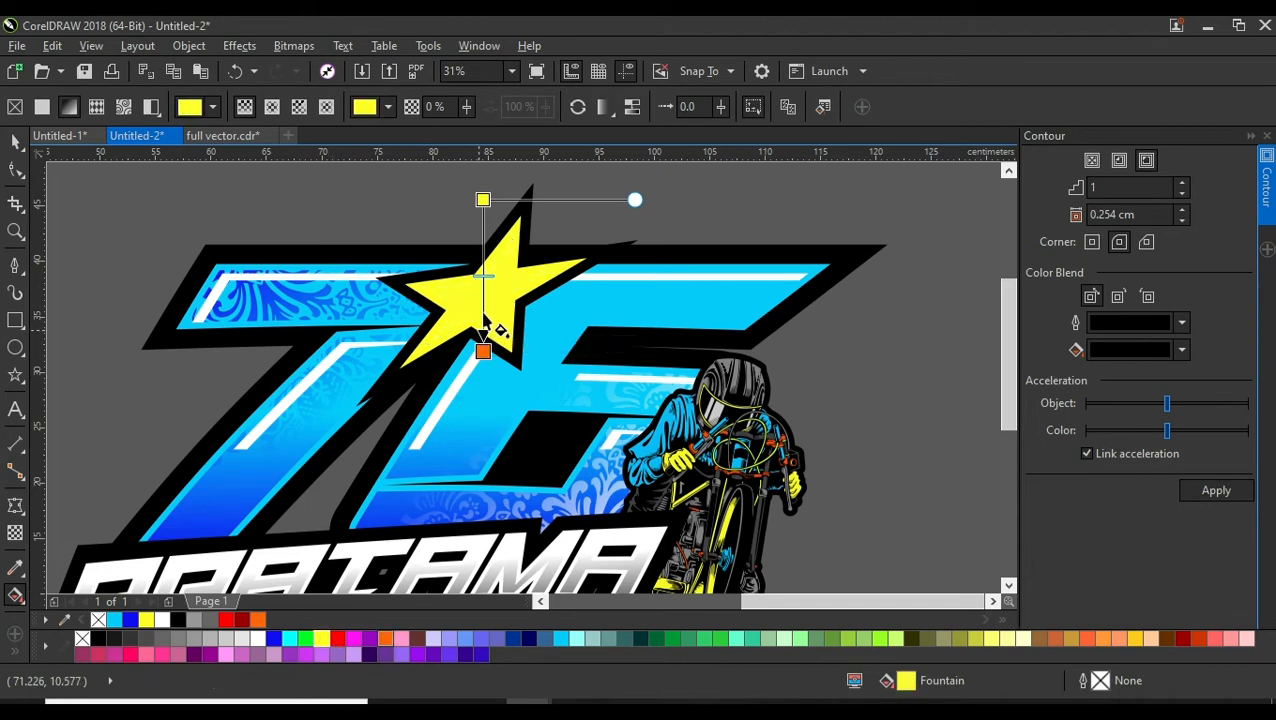
left_click_drag(484, 200, 484, 262)
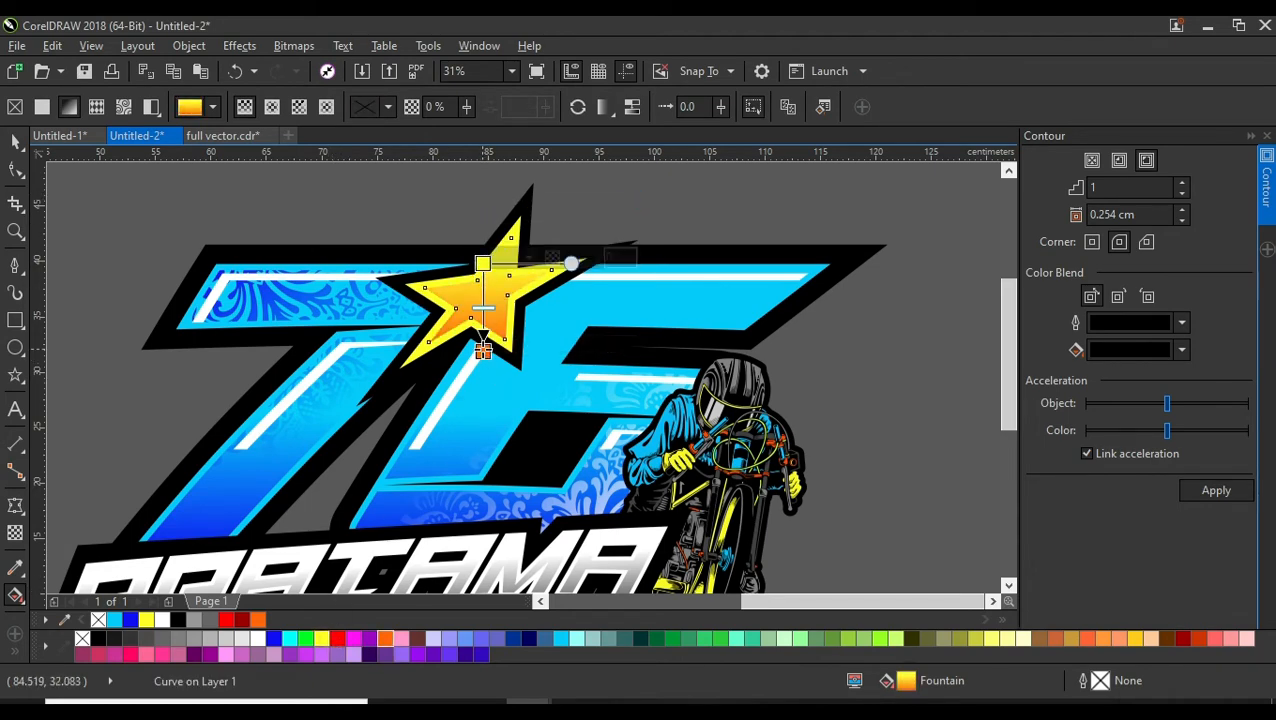
Try shifting the orange end of the inner star's vertical fountain fill upward
left_click_drag(484, 349, 484, 321)
scroll(371, 267, "down", 1)
scroll(372, 267, "up", 2)
scroll(285, 245, "down", 2)
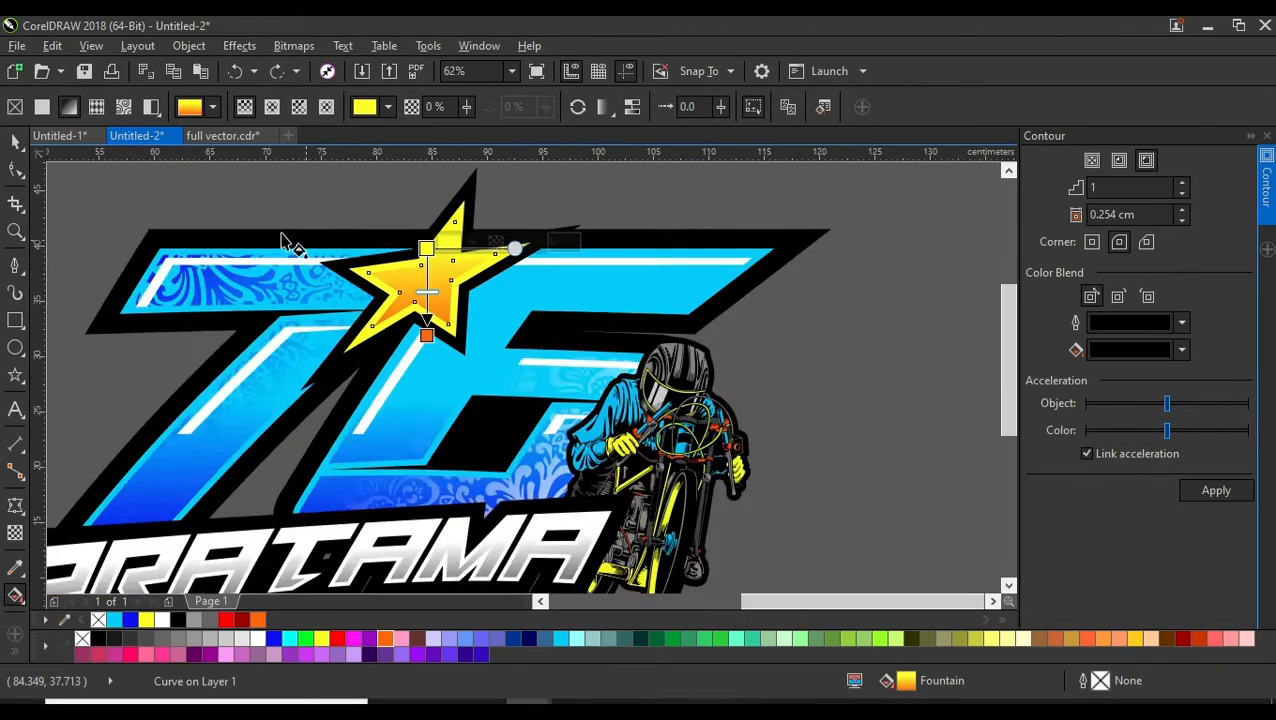
Select the complete number, name, star and rider artwork and group it
left_click(15, 142)
left_click(78, 218)
left_click_drag(292, 296, 420, 300)
left_click_drag(210, 490, 701, 212)
left_click_drag(252, 329, 258, 329)
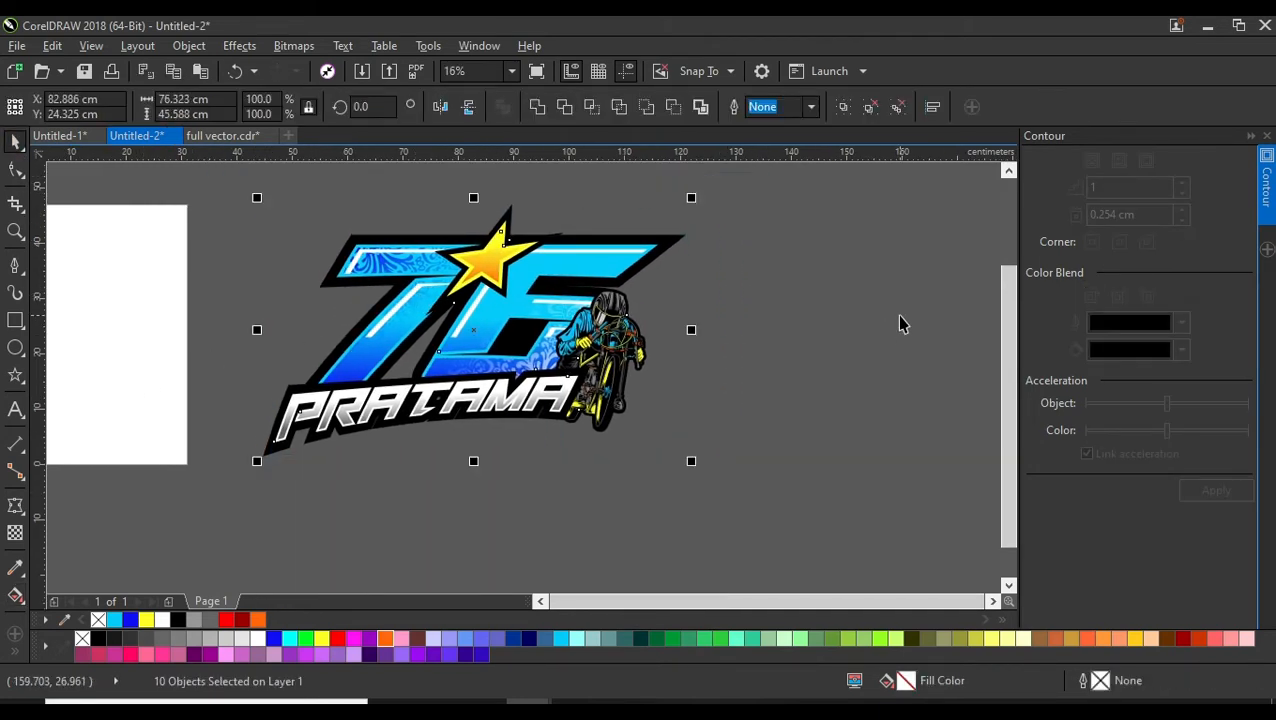
left_click(843, 107)
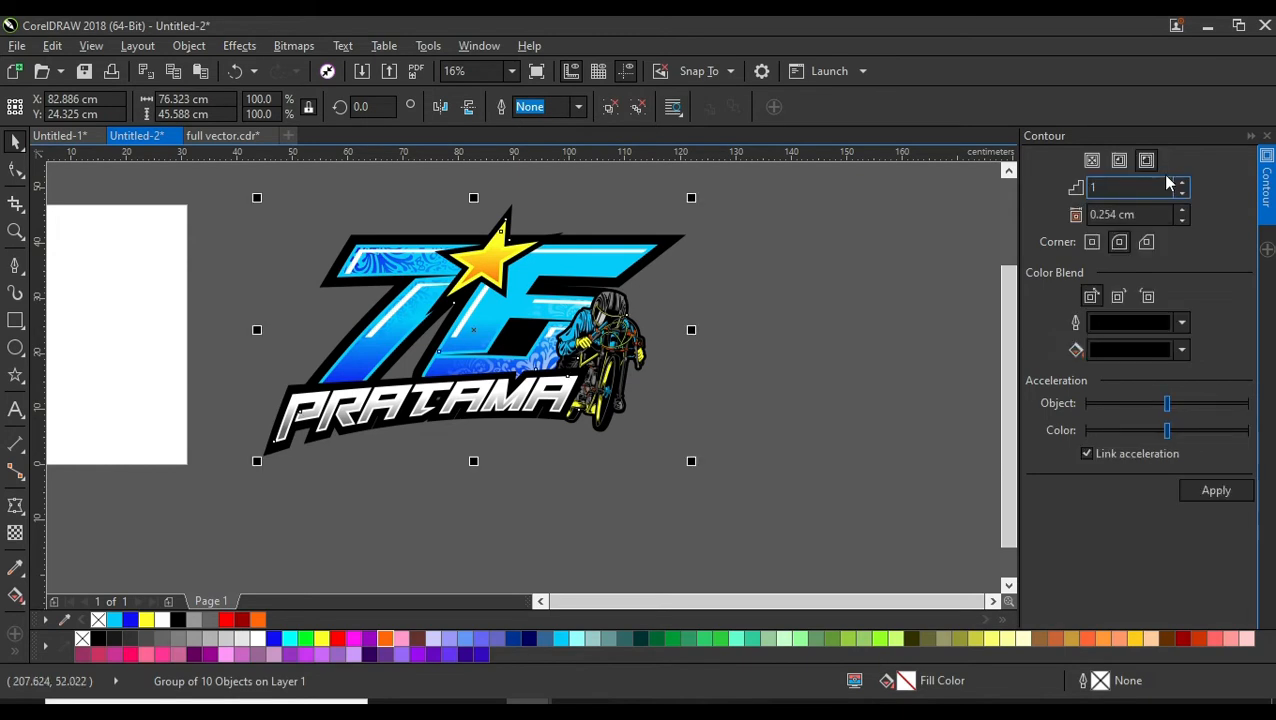
Add a one-step red outside contour of 0.254 cm with mitered corners around the grouped artwork
right_click(567, 297)
left_click(642, 260)
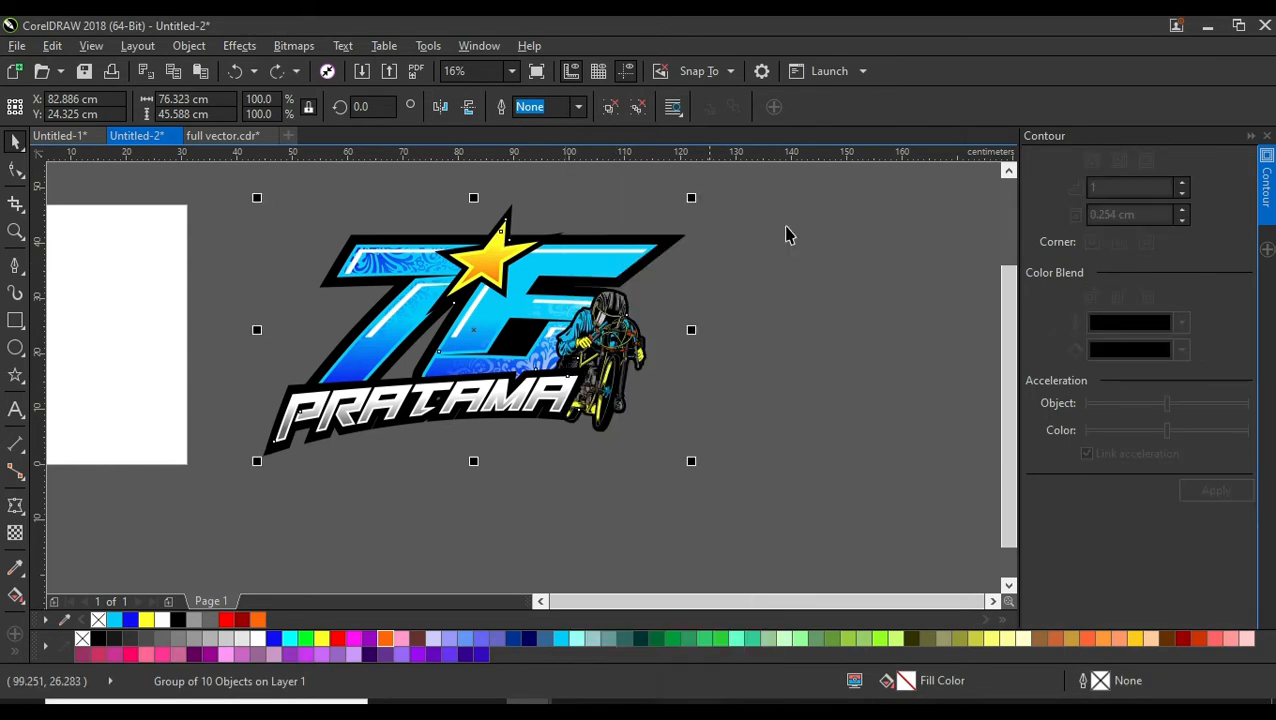
left_click(1133, 350)
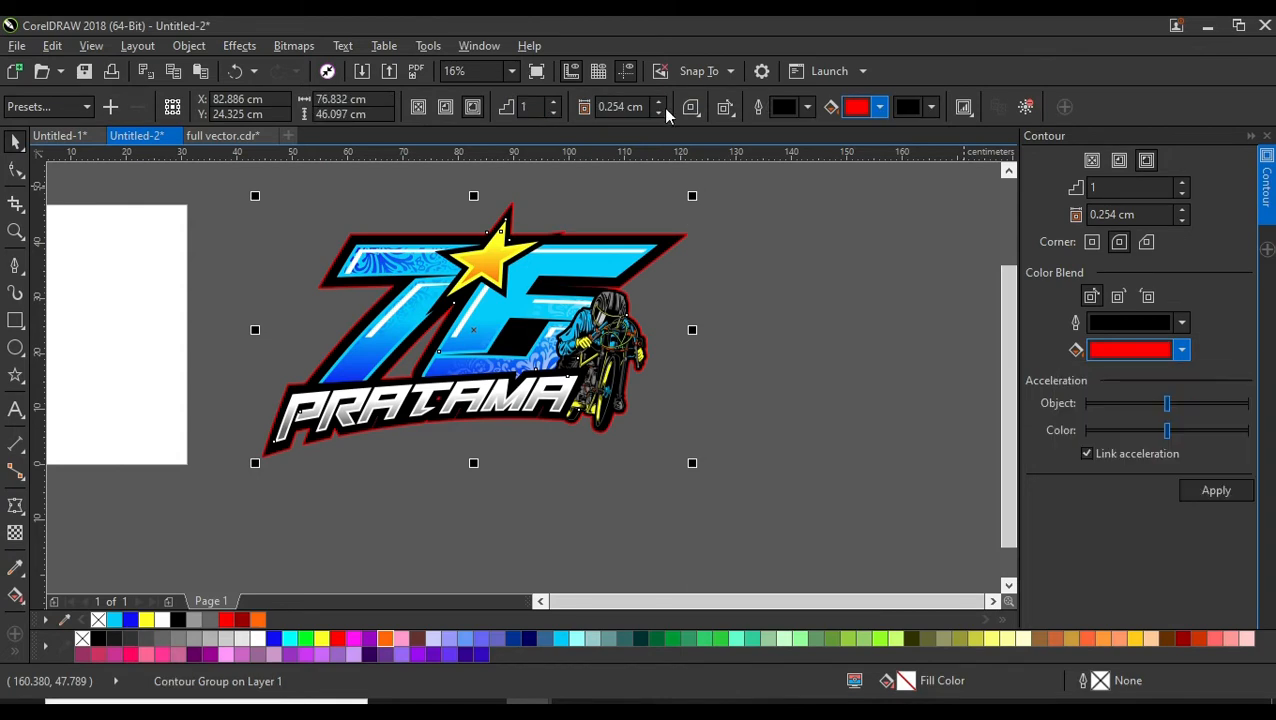
left_click(690, 107)
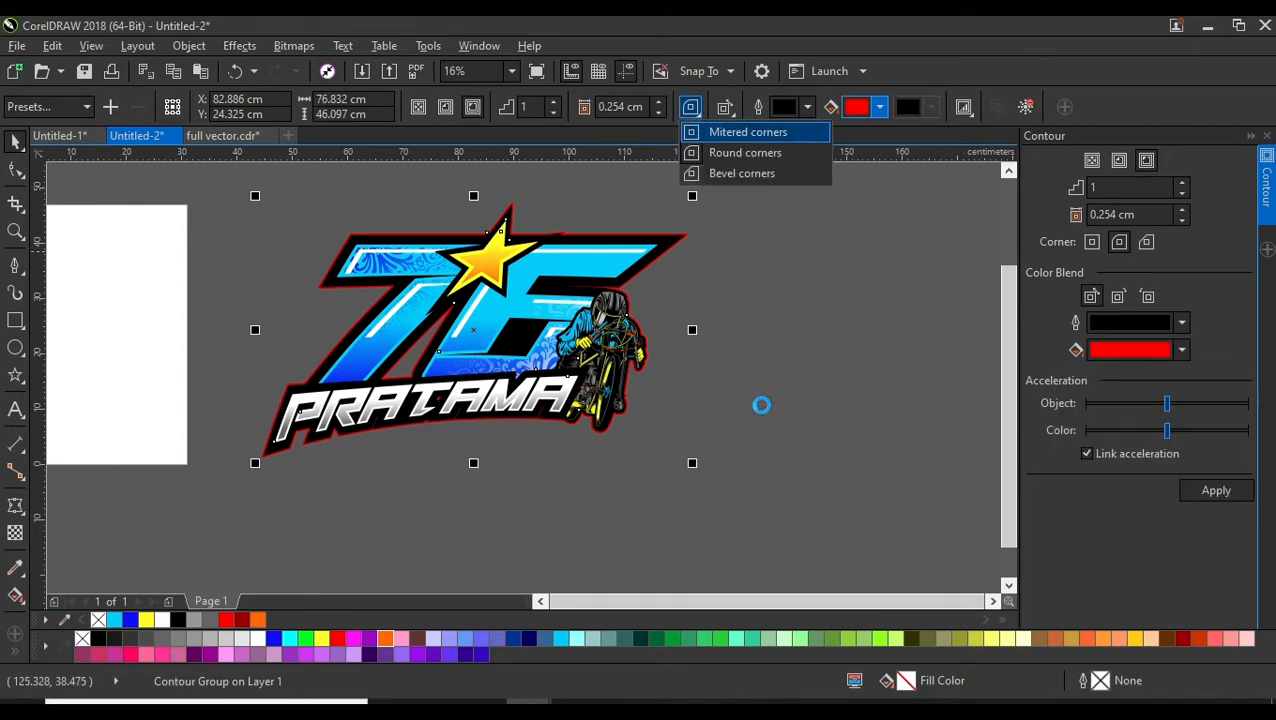
left_click(682, 300)
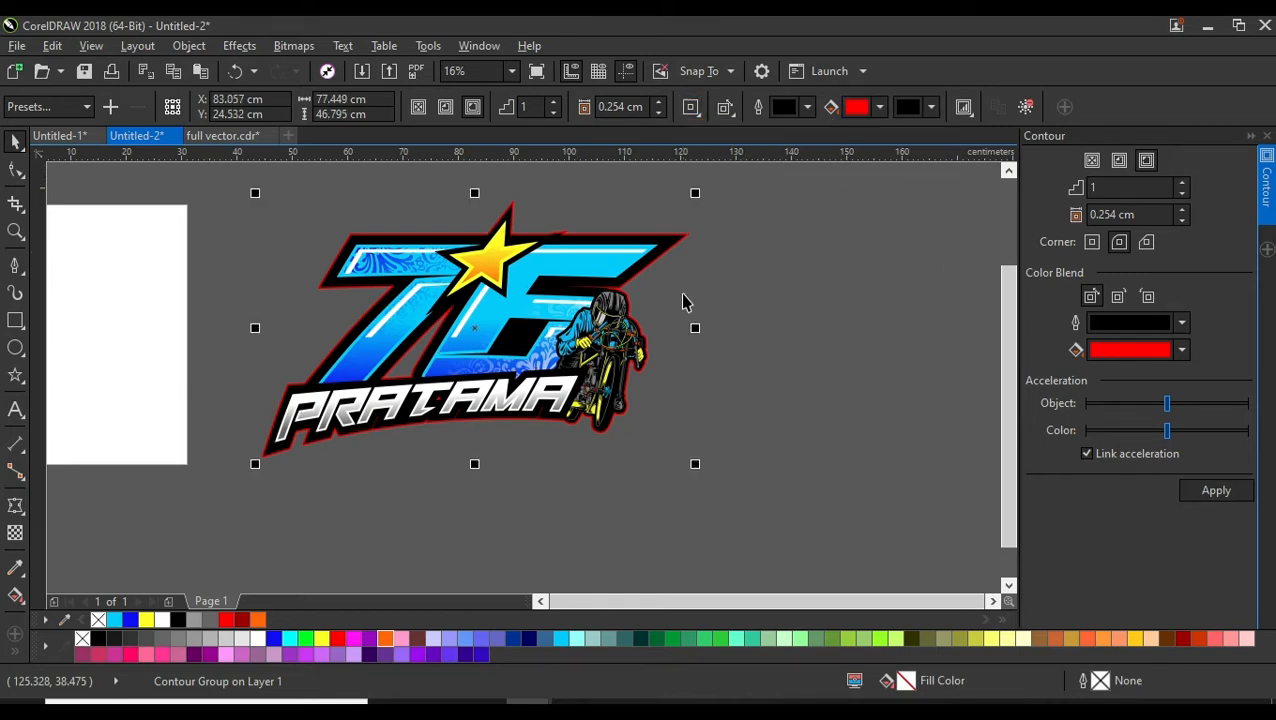
Break the red contour apart from the artwork and select the separated contour shape
scroll(683, 292, "up", 10)
right_click(601, 300)
left_click(639, 340)
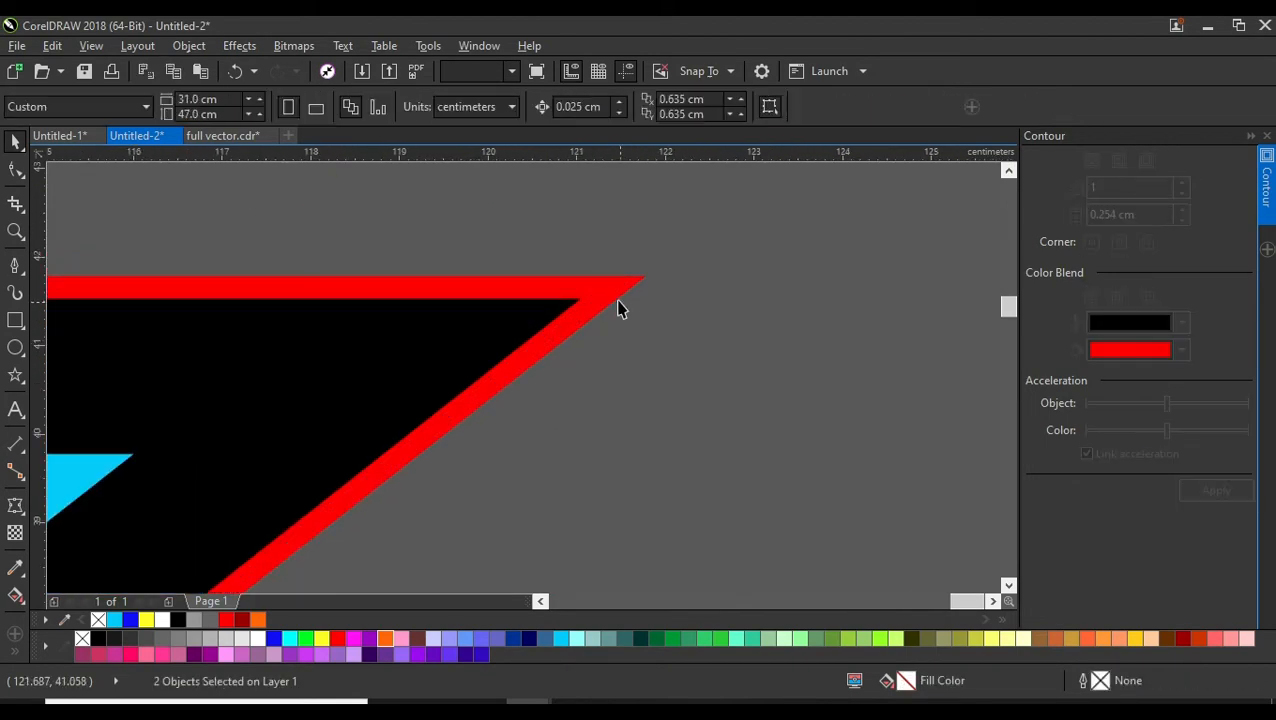
left_click(612, 293)
scroll(612, 293, "down", 10)
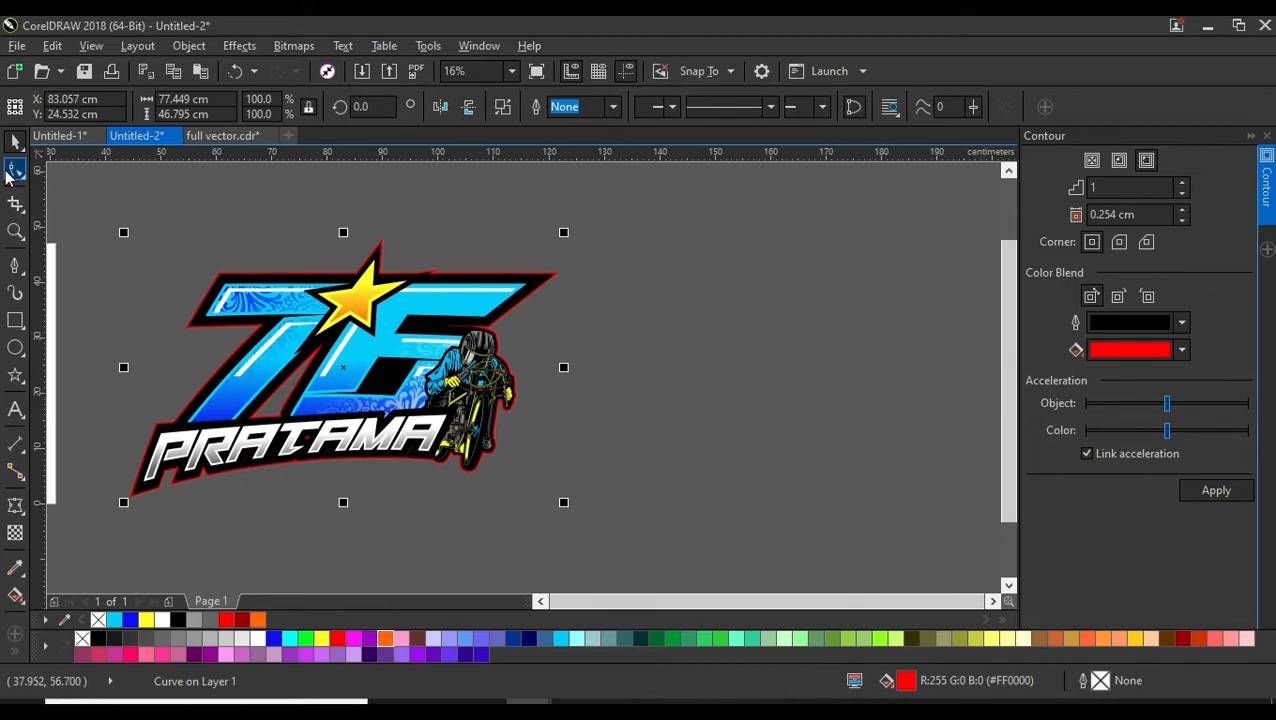
Extrude the red contour shape downward to form a block-style depth behind the artwork
left_click_drag(236, 368, 273, 332)
left_click(15, 508)
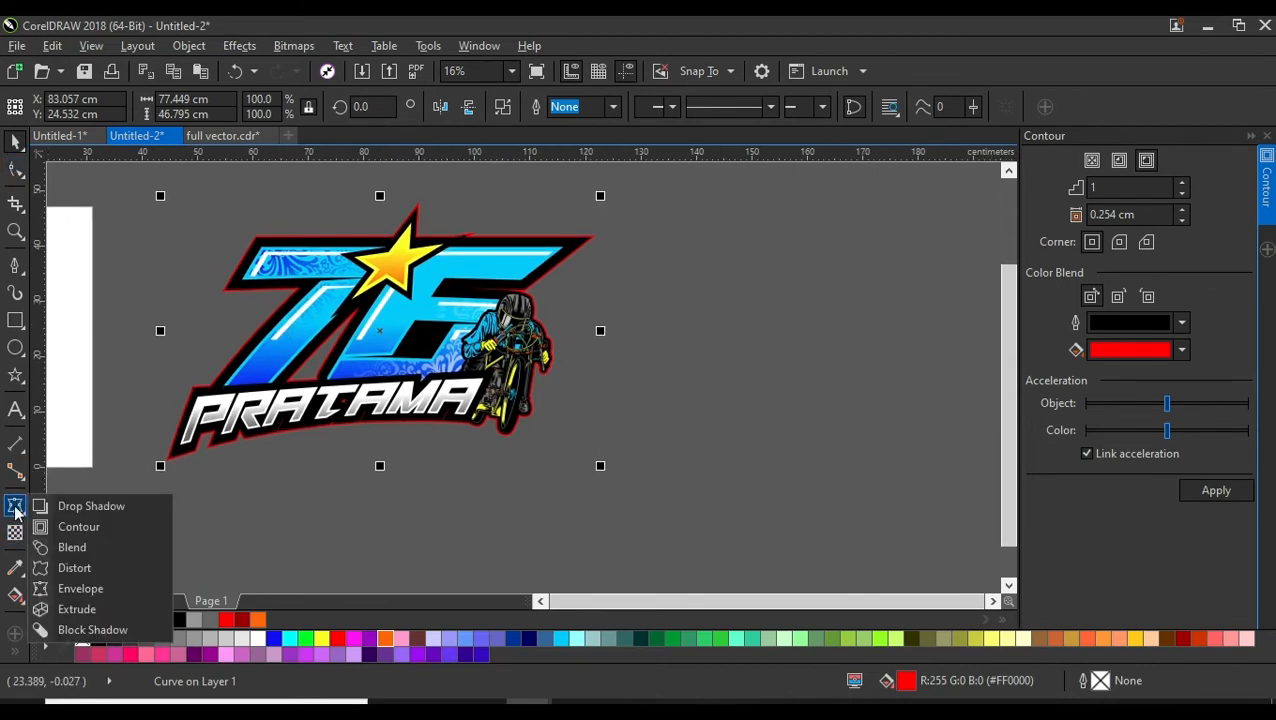
left_click(80, 609)
scroll(353, 430, "up", 8)
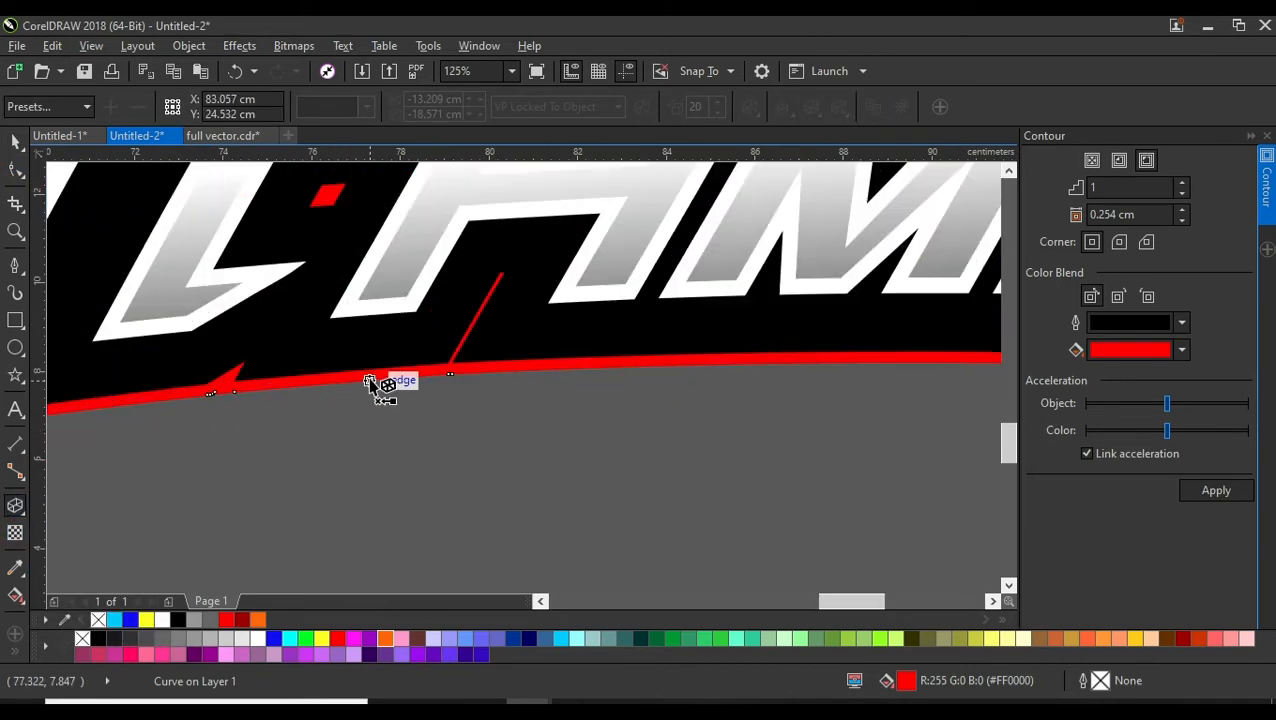
left_click_drag(379, 382, 905, 477)
scroll(905, 477, "down", 8)
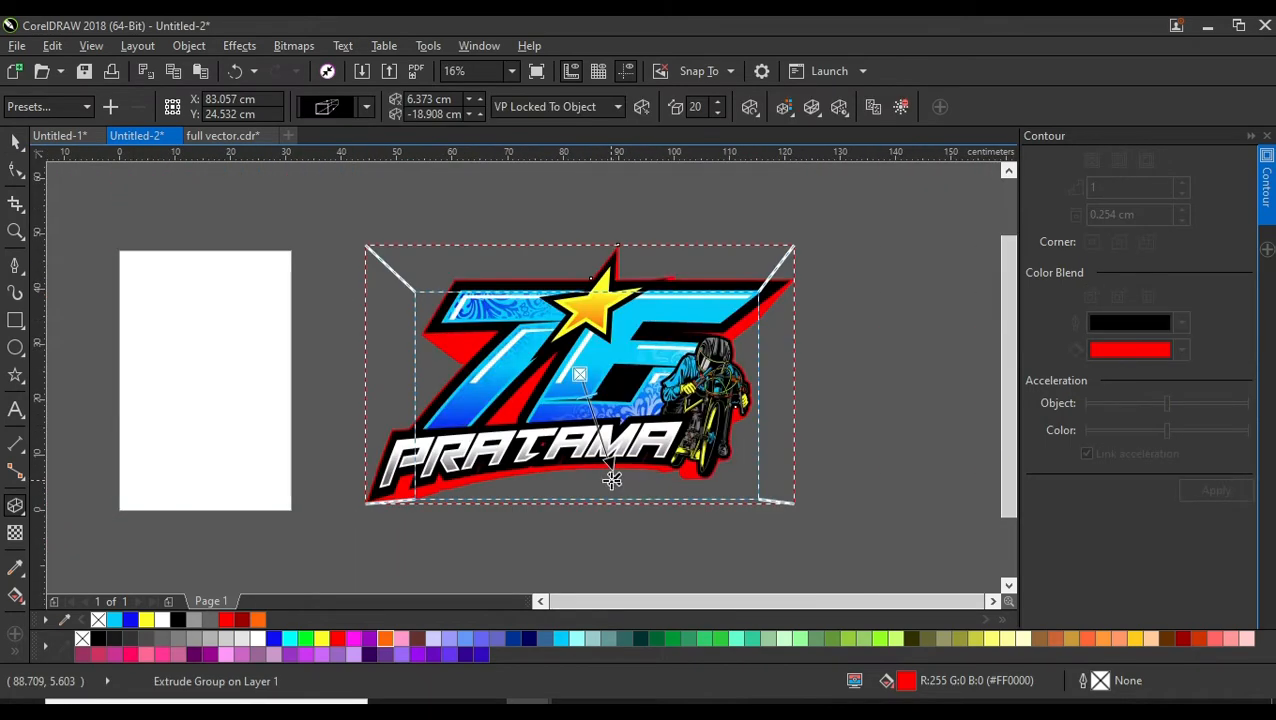
left_click_drag(565, 479, 466, 488)
Break the red extrude group apart into its front face and side pieces
left_click(15, 142)
left_click(510, 552)
scroll(638, 465, "up", 2)
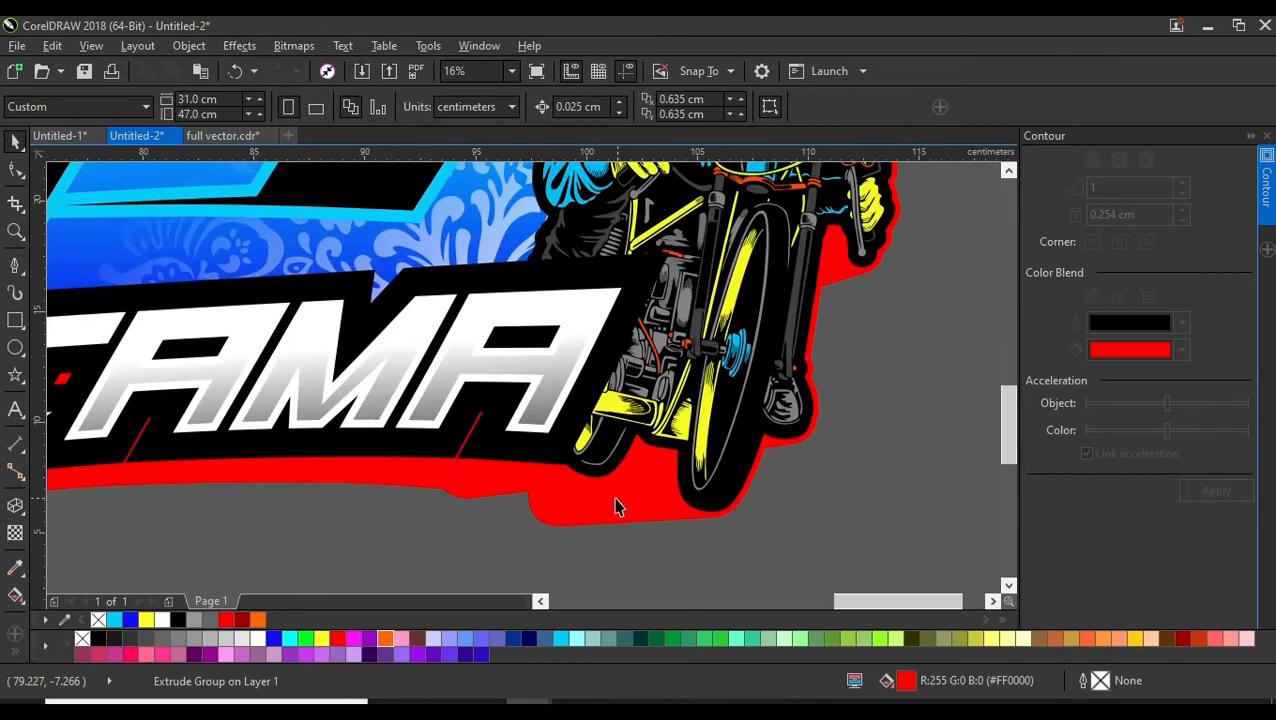
right_click(614, 497)
left_click(684, 253)
Ungroup the red extrusion side pieces and weld them into one shape
left_click(378, 555)
left_click(575, 509)
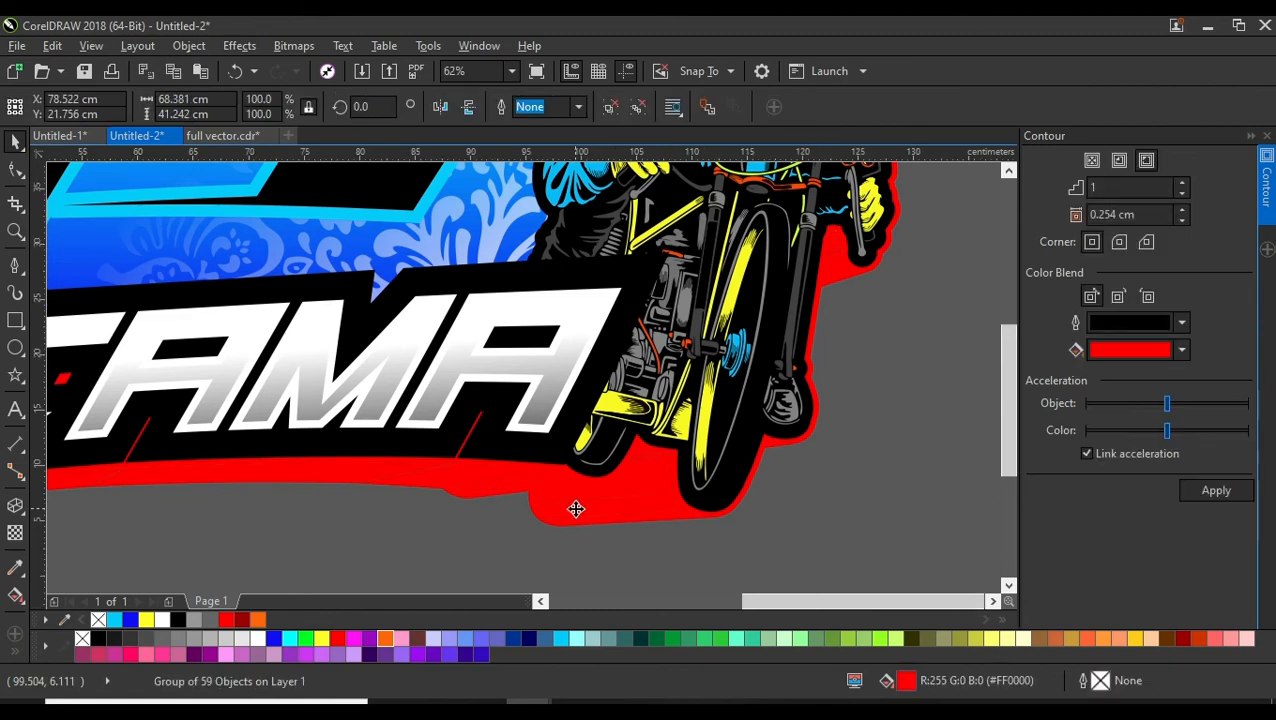
scroll(575, 509, "down", 1)
left_click(608, 107)
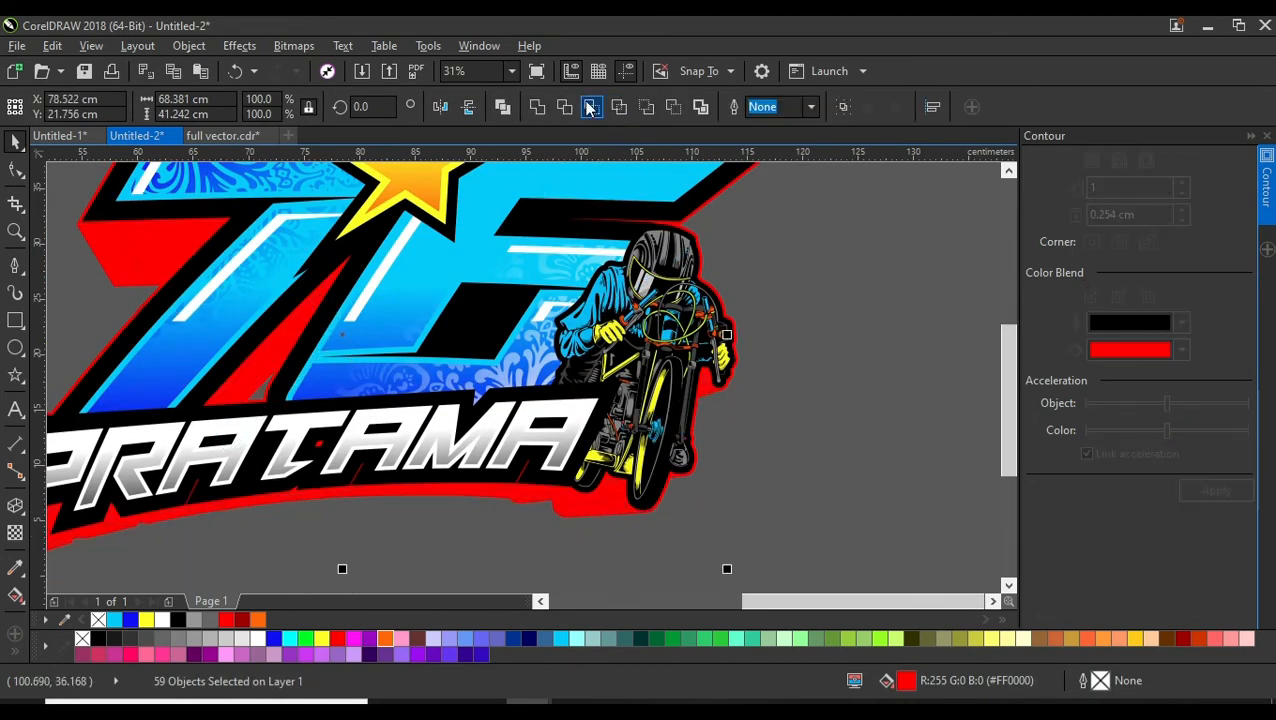
left_click(537, 107)
Weld the extrusion sides and the red contour face into a single backing shape
scroll(570, 504, "up", 5)
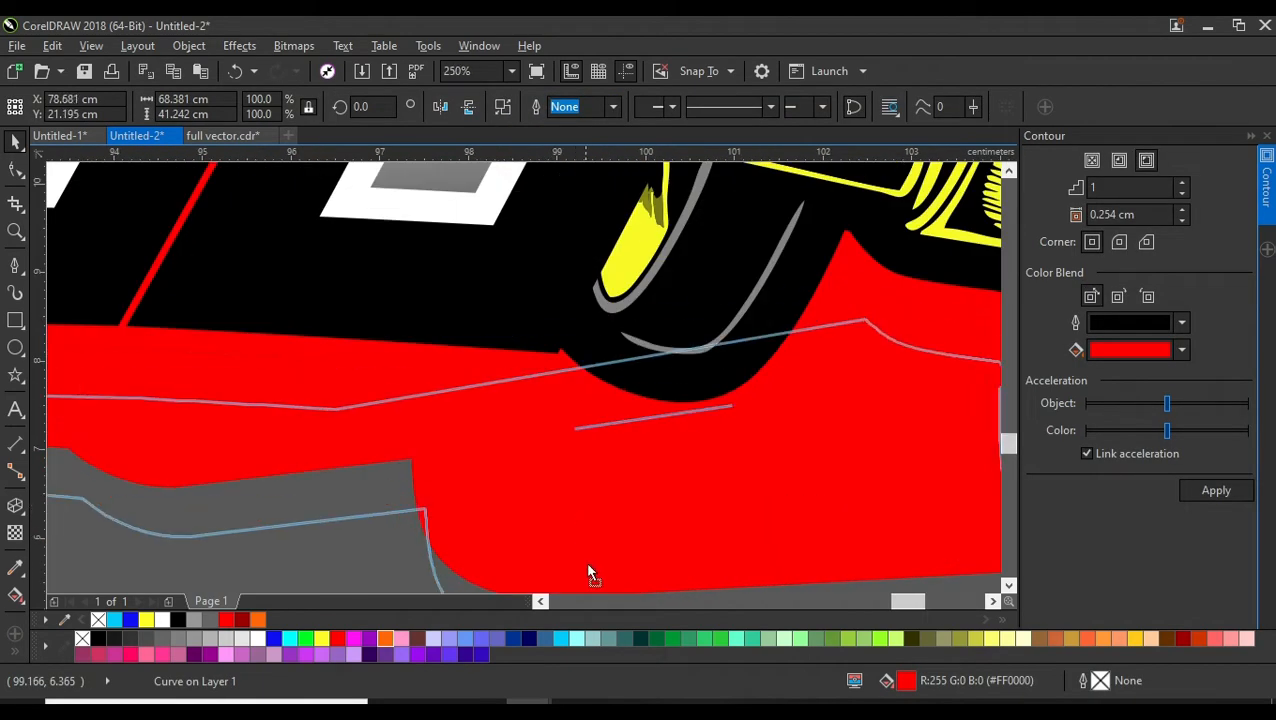
left_click(513, 205, "shift")
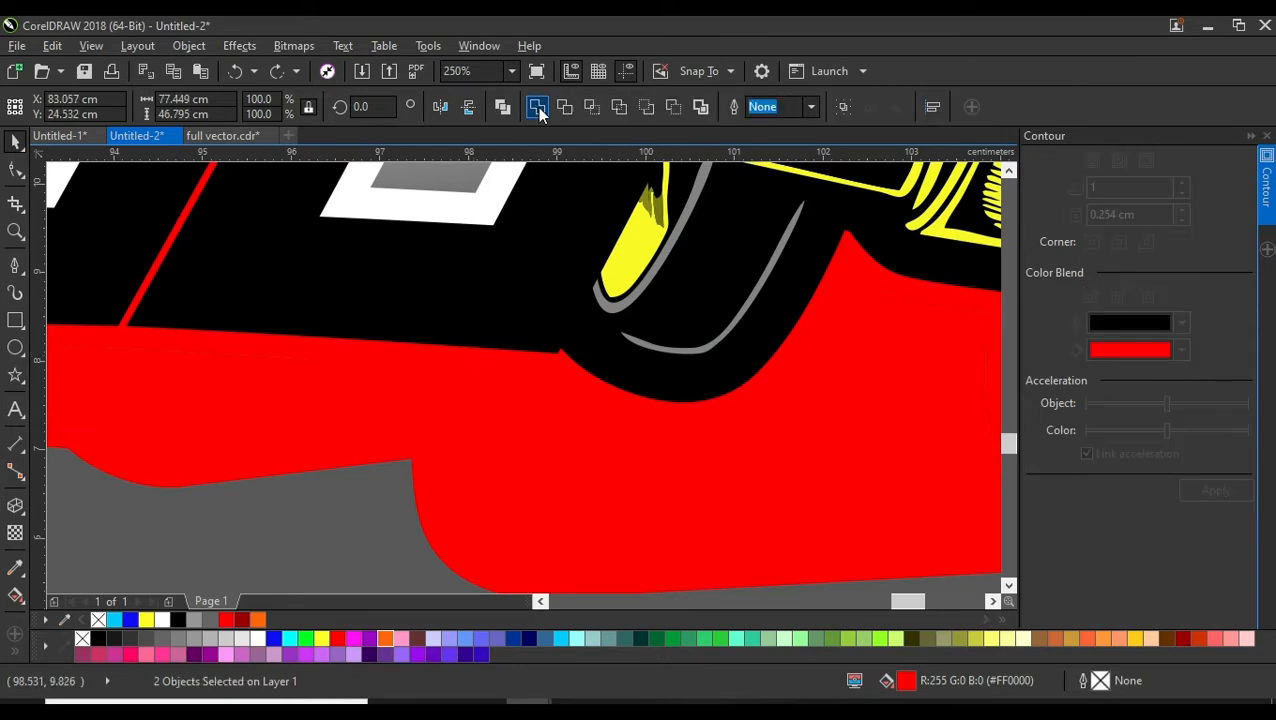
key("ctrl+l")
scroll(545, 380, "down", 8)
scroll(217, 553, "up", 2)
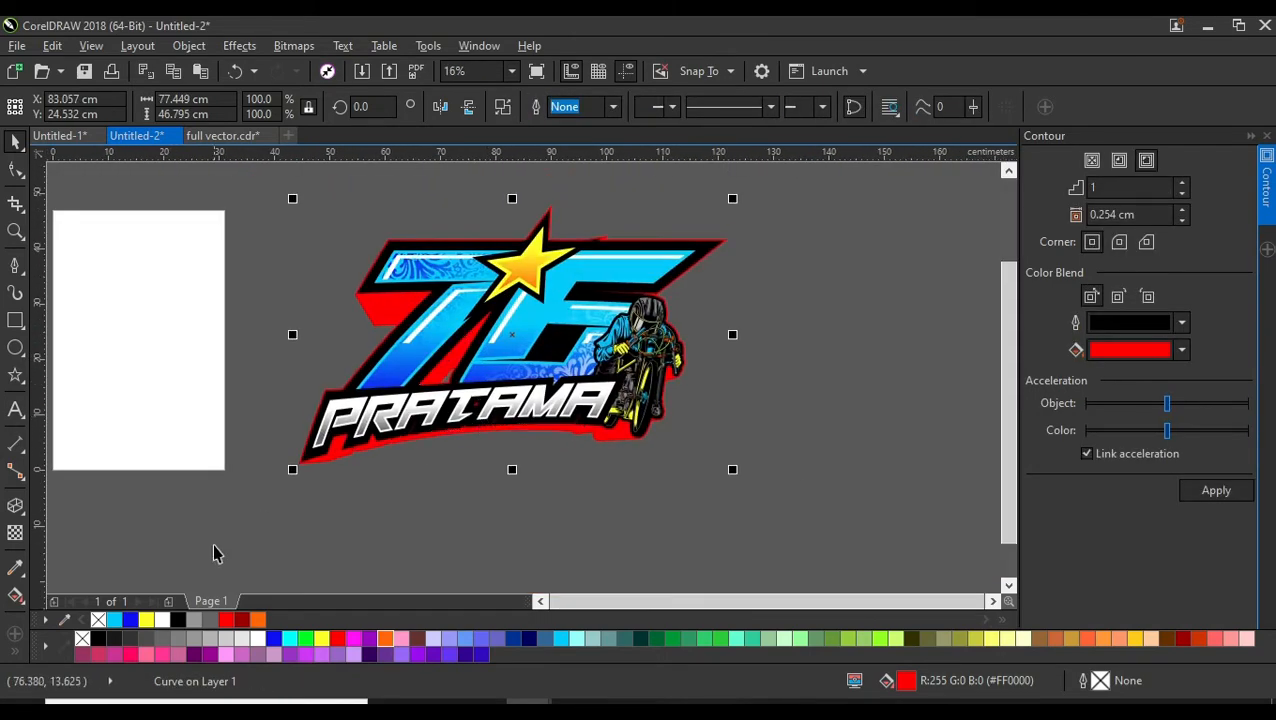
Fill the backing shape black, break it apart and weld the pieces into a solid silhouette
left_click(112, 640)
left_click(502, 107)
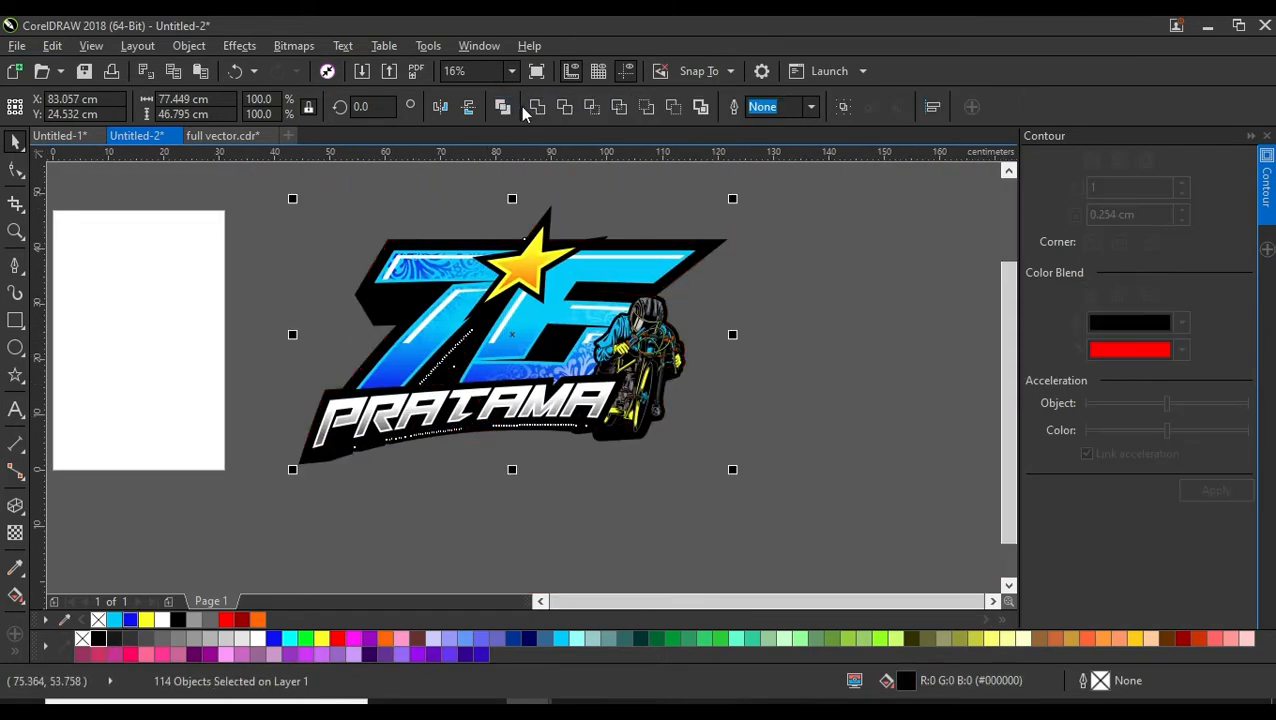
key("ctrl+z")
Delete the surplus nodes along the black backing's lower edge beneath the racer's name to smooth the outline
key("F10")
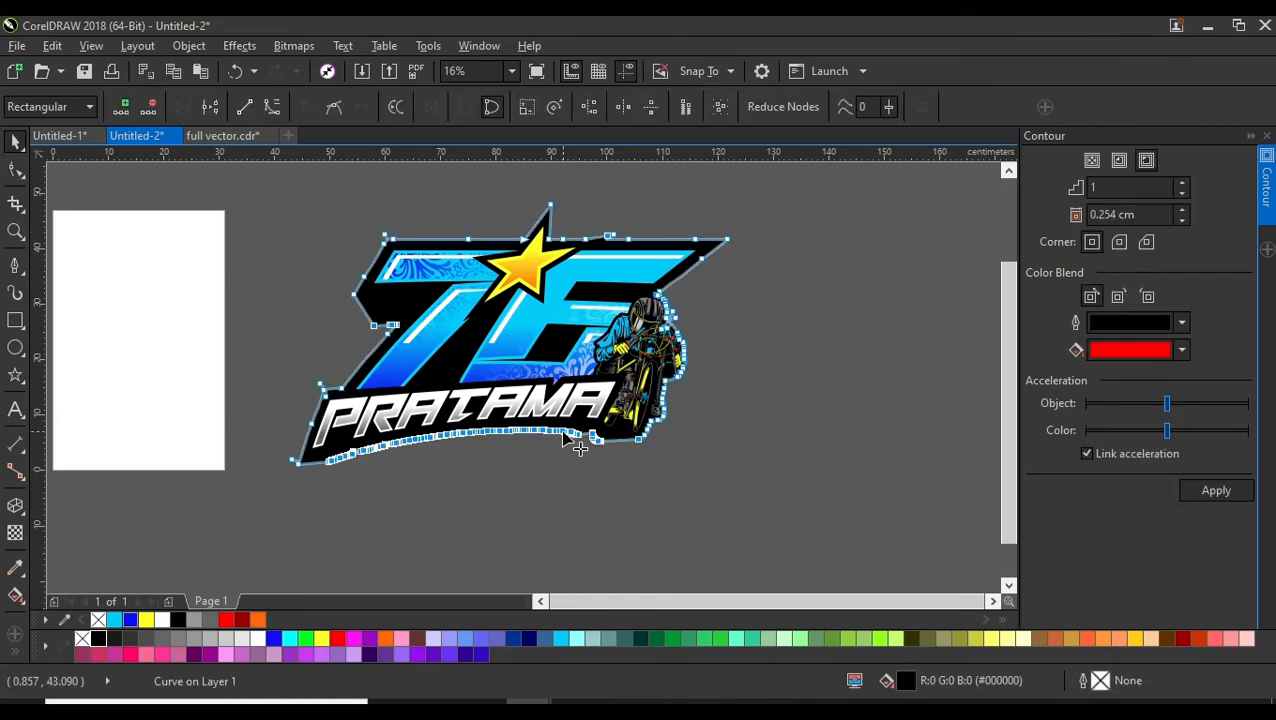
scroll(426, 384, "up", 5)
scroll(259, 441, "up", 5)
left_click_drag(222, 436, 820, 214)
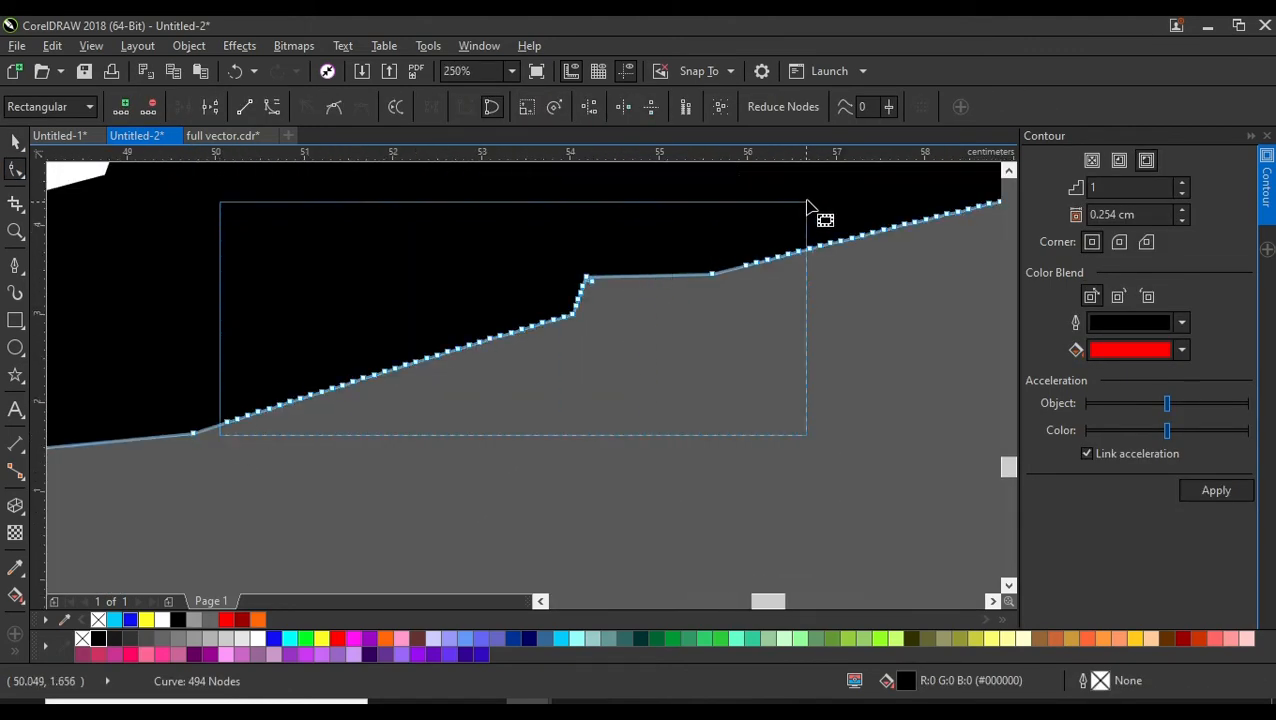
key("Delete")
scroll(714, 336, "left", 3)
scroll(714, 336, "down", 5)
left_click_drag(441, 484, 820, 379)
key("Delete")
scroll(293, 365, "right", 3)
left_click_drag(236, 478, 707, 397)
key("Delete")
scroll(707, 397, "up", 3)
left_click_drag(518, 456, 775, 288)
key("Delete")
scroll(729, 461, "down", 5)
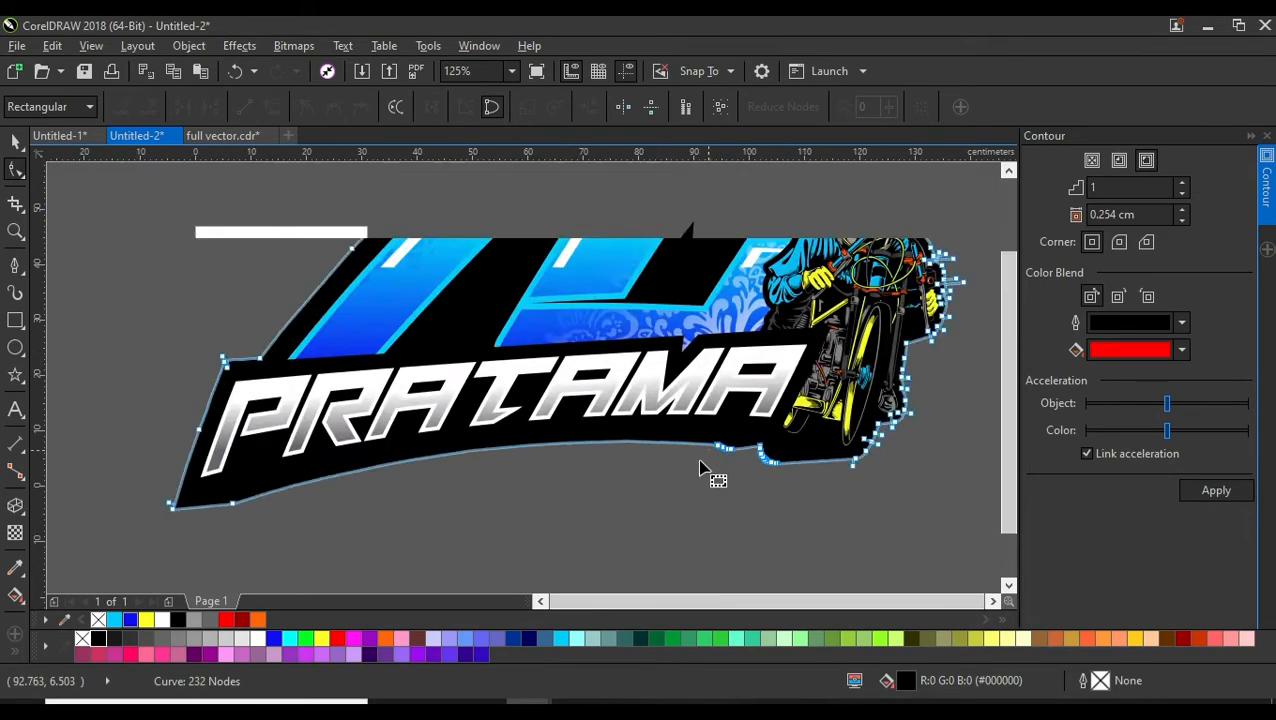
Remove the small spike from the black backing's upper edge beside the star
scroll(706, 470, "up", 2)
scroll(650, 403, "down", 2)
scroll(655, 464, "up", 1)
scroll(769, 214, "up", 6)
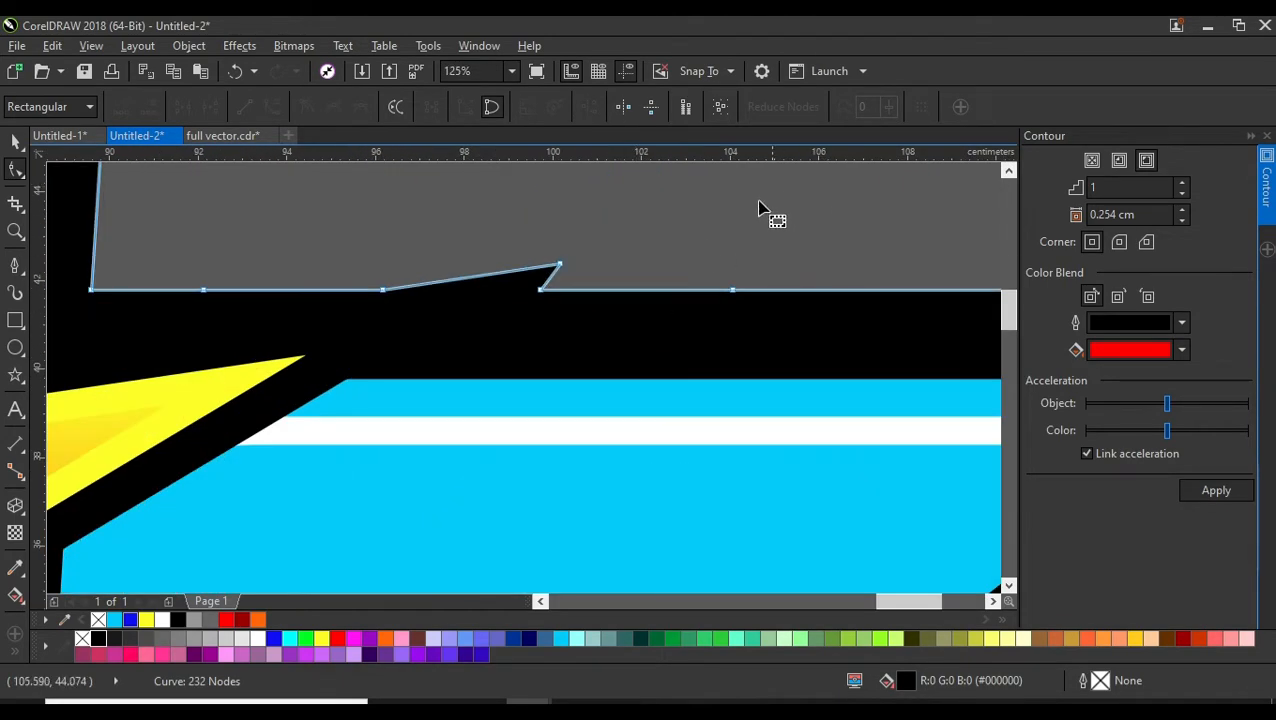
scroll(340, 333, "down", 2)
left_click(200, 205)
scroll(200, 205, "down", 3)
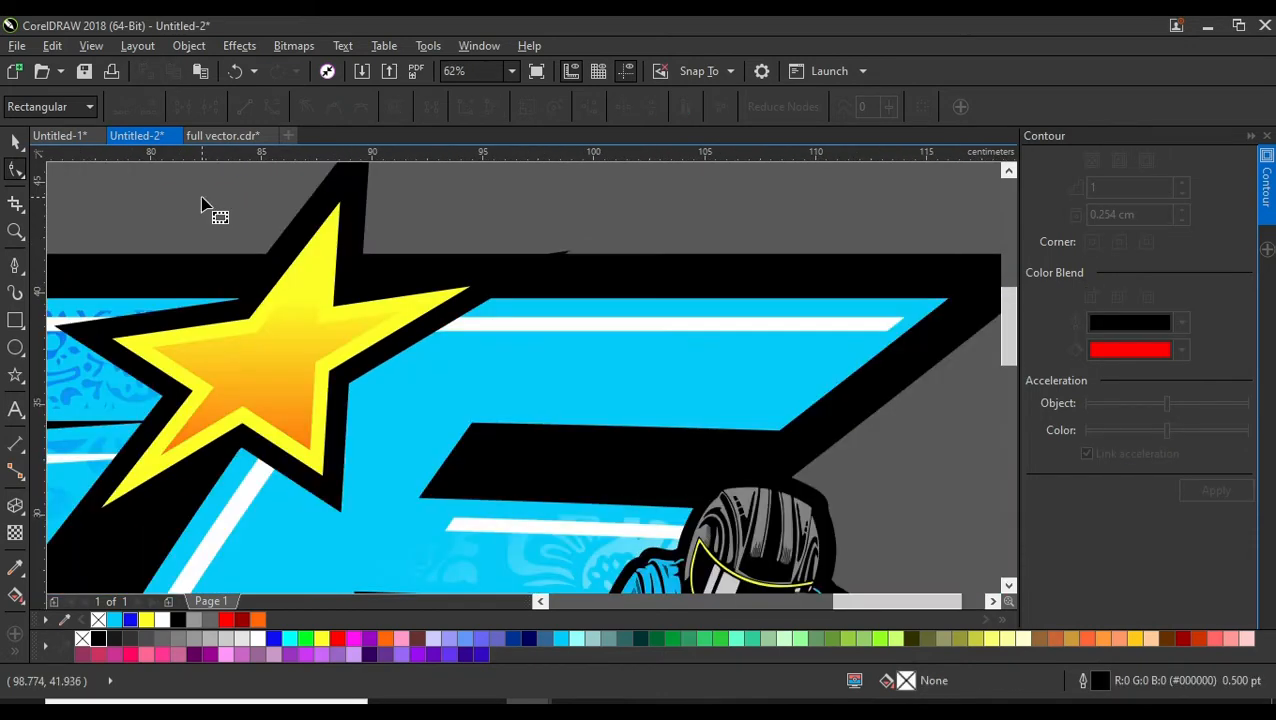
Move the right tip node of the star's black outline inward so it stays within the backing's upper edge
left_click(14, 144)
left_click(557, 311)
left_click(621, 221)
left_click(567, 251)
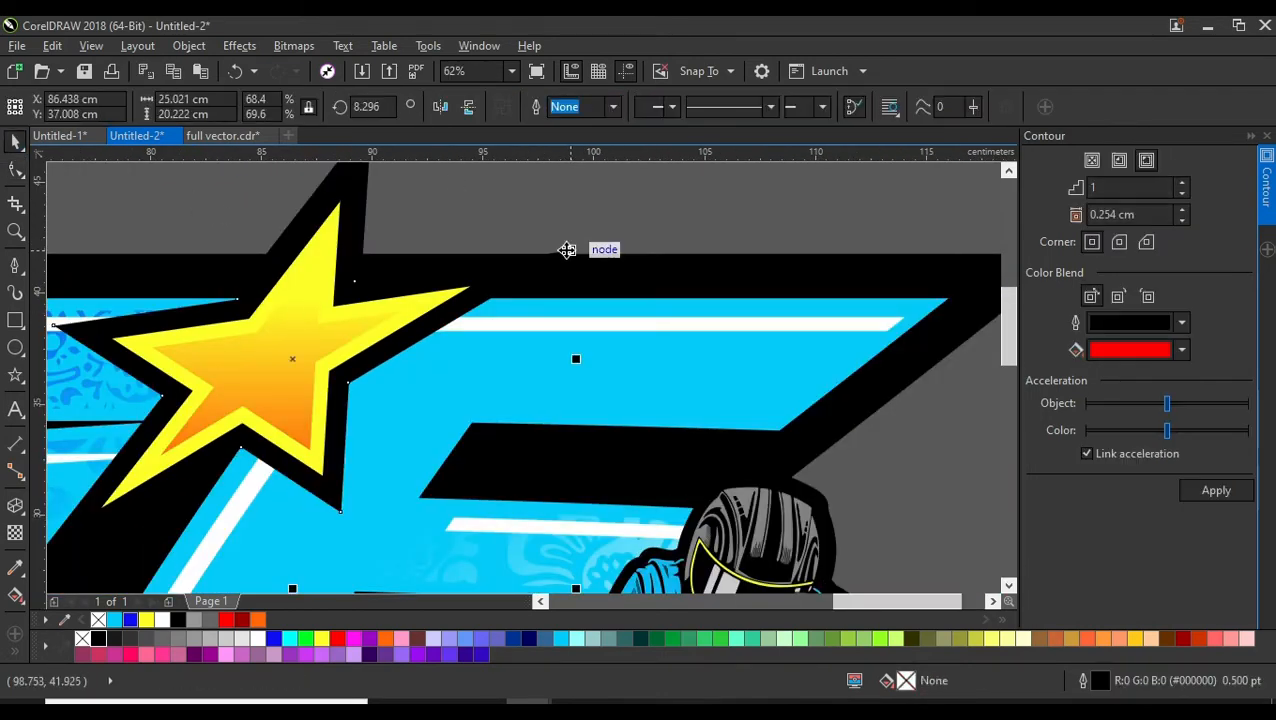
left_click(18, 170)
scroll(573, 190, "up", 1)
left_click_drag(568, 314, 540, 332)
scroll(424, 233, "down", 2)
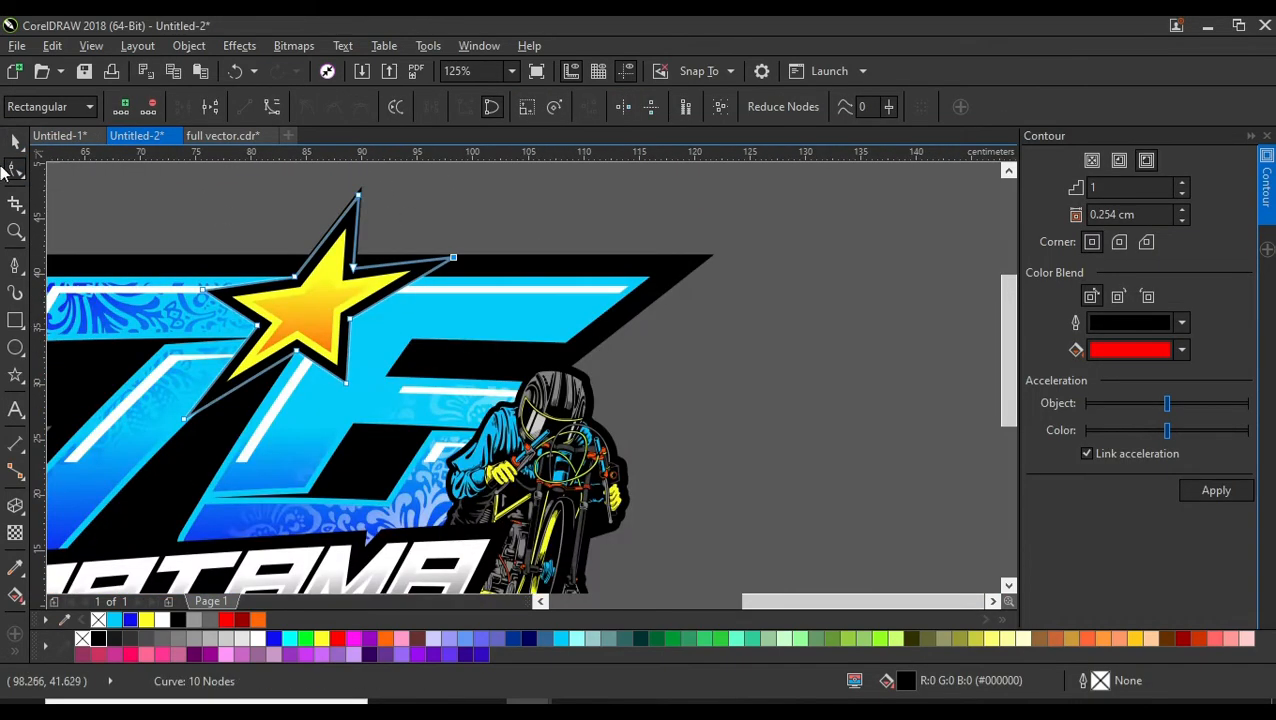
Select all the artwork together with its black backing and group it
left_click(15, 144)
scroll(521, 265, "down", 4)
left_click_drag(703, 214, 254, 448)
scroll(560, 236, "up", 1)
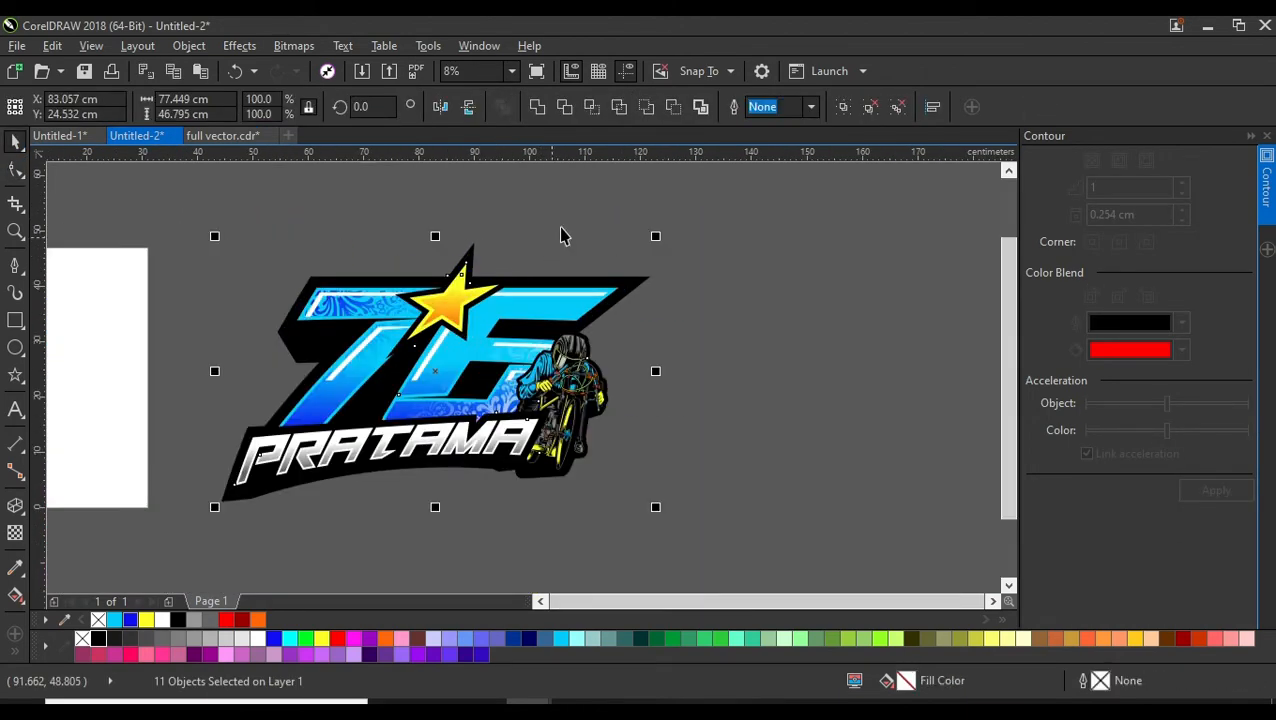
left_click(842, 107)
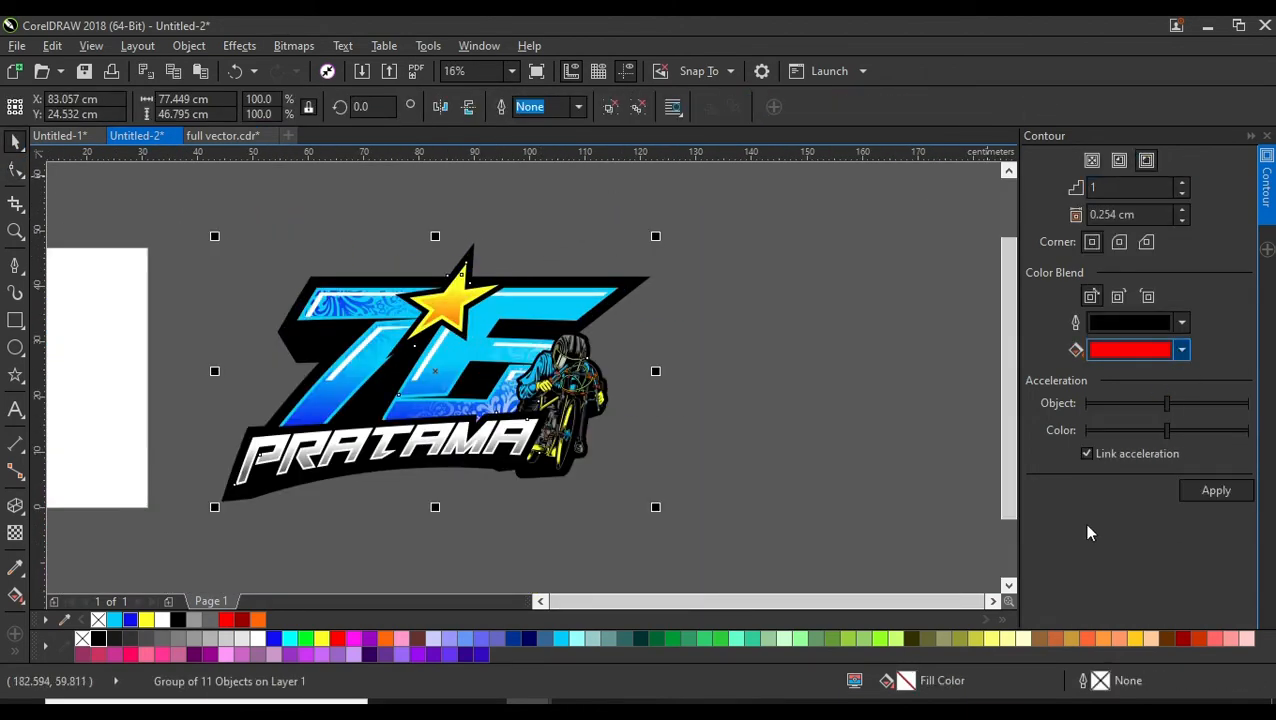
Add a one-step white outside contour with mitered corners around the group and set its offset to 0.554 cm
left_click(1182, 349)
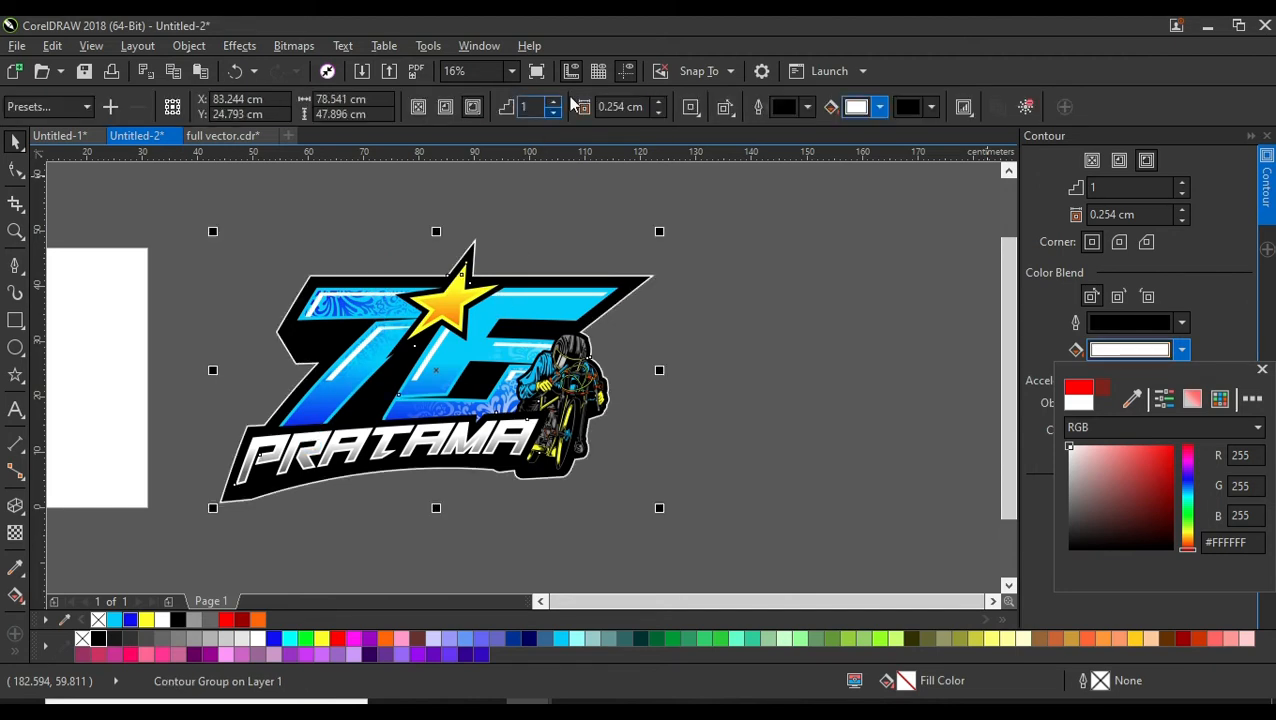
left_click(613, 107)
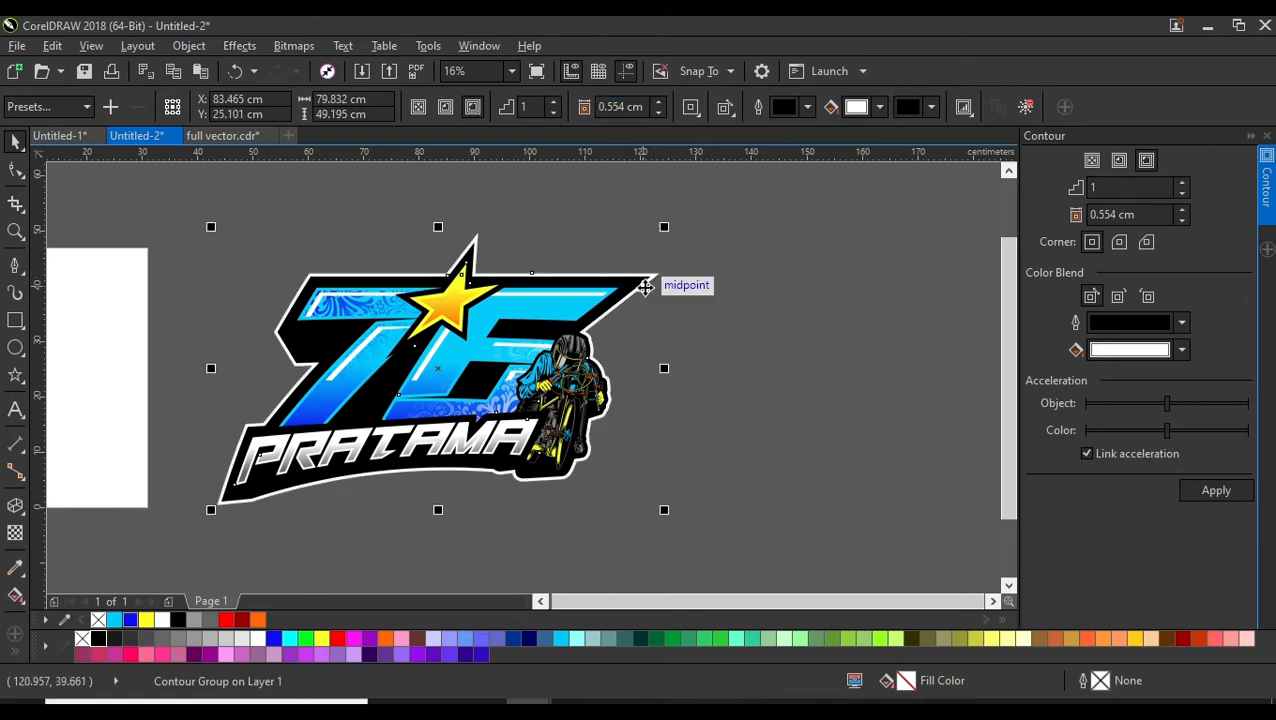
scroll(650, 282, "up", 5)
scroll(669, 287, "down", 5)
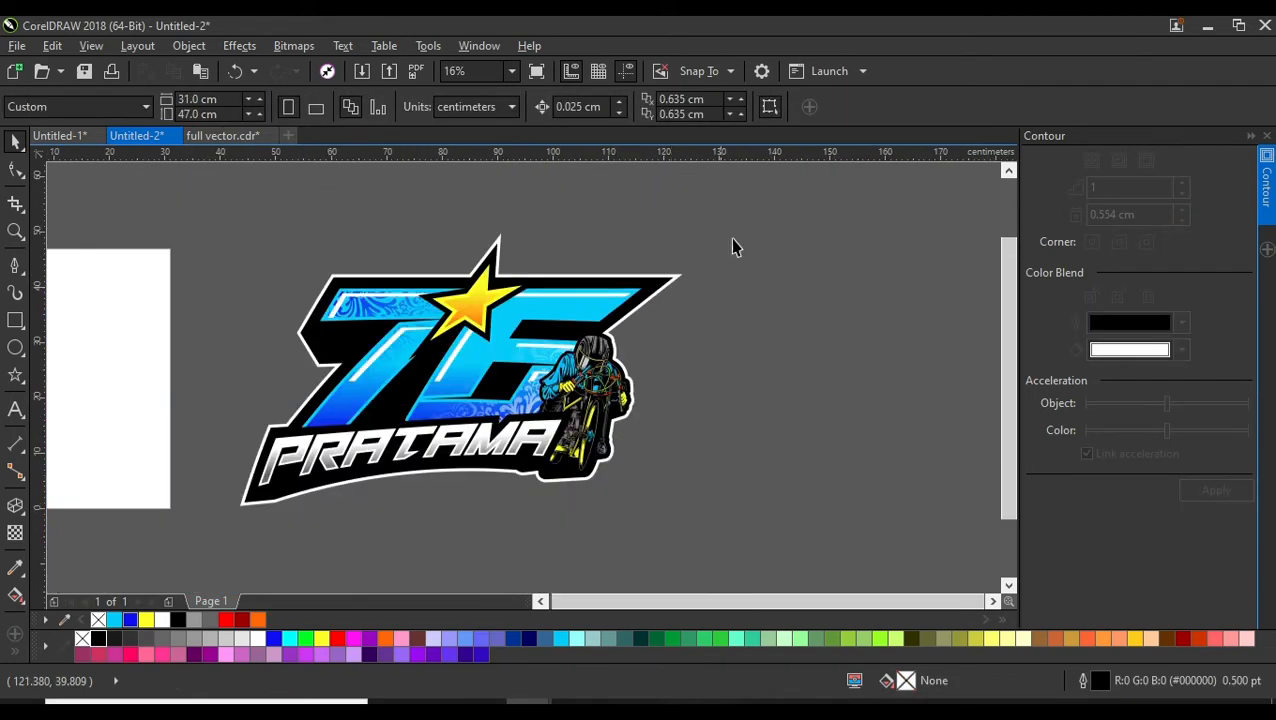
Select the artwork together with its white contour and group them
left_click_drag(788, 204, 250, 560)
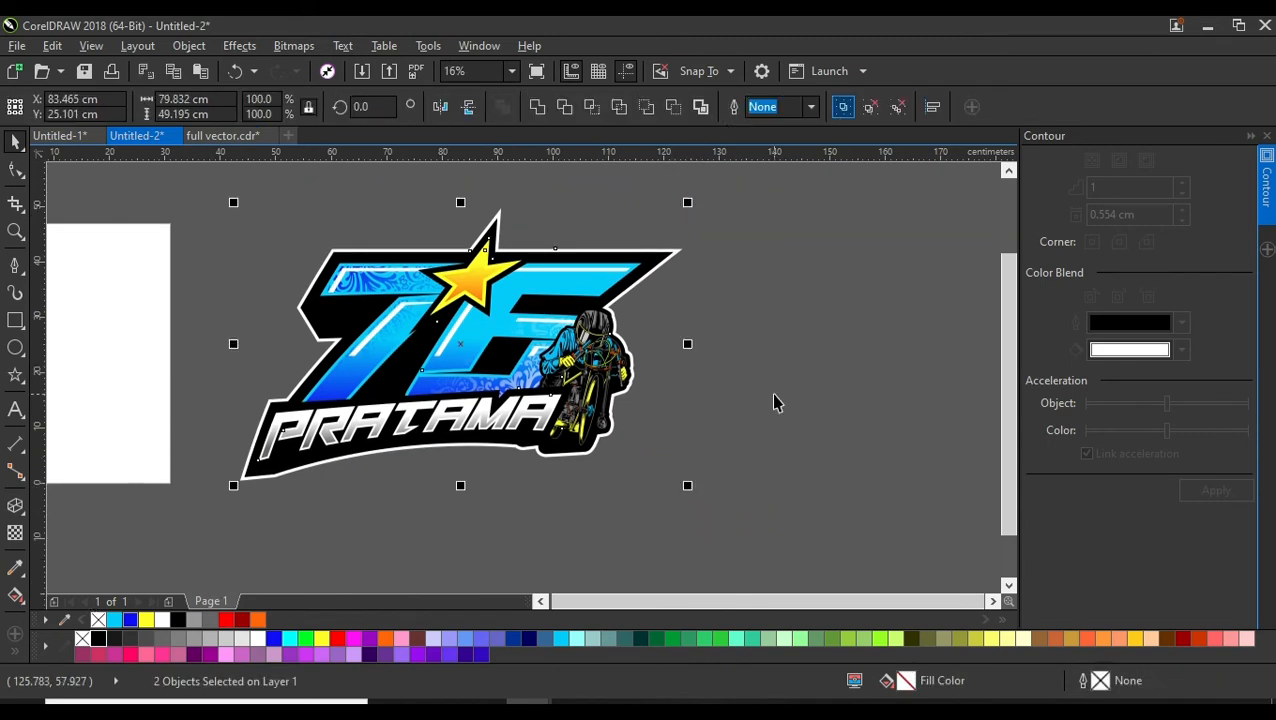
key("ctrl+g")
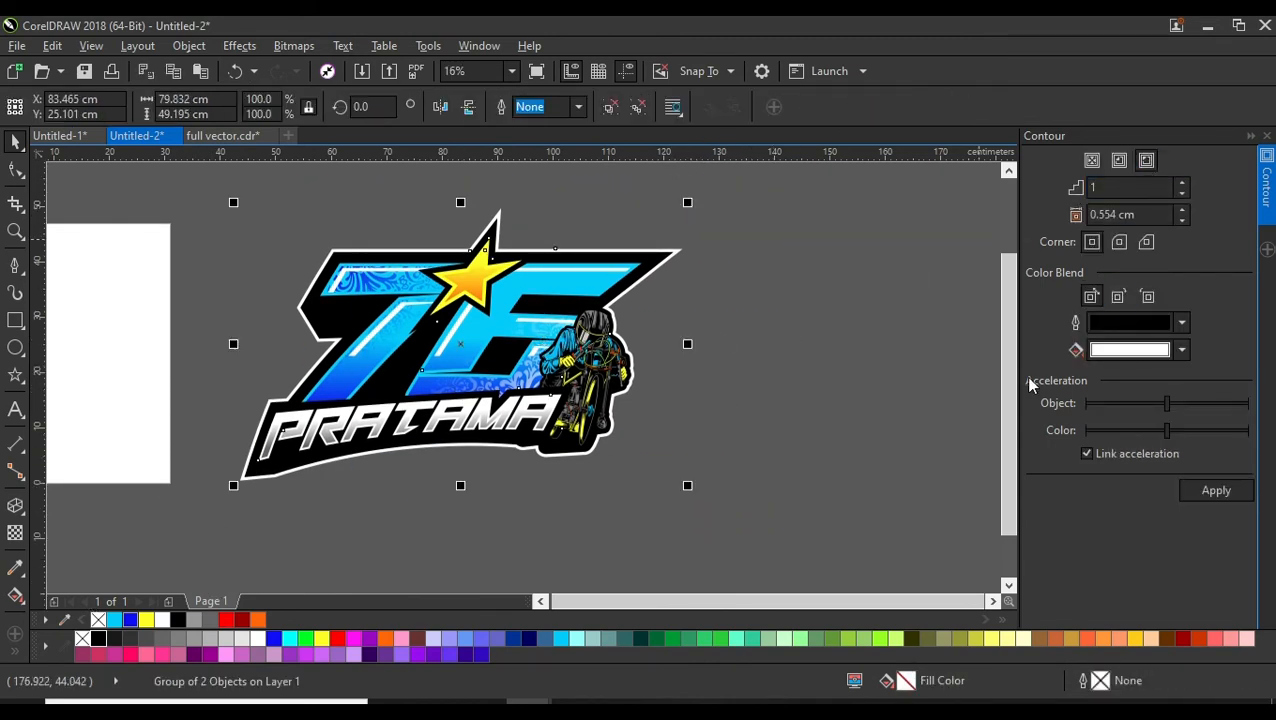
right_click(410, 362)
left_click(792, 379)
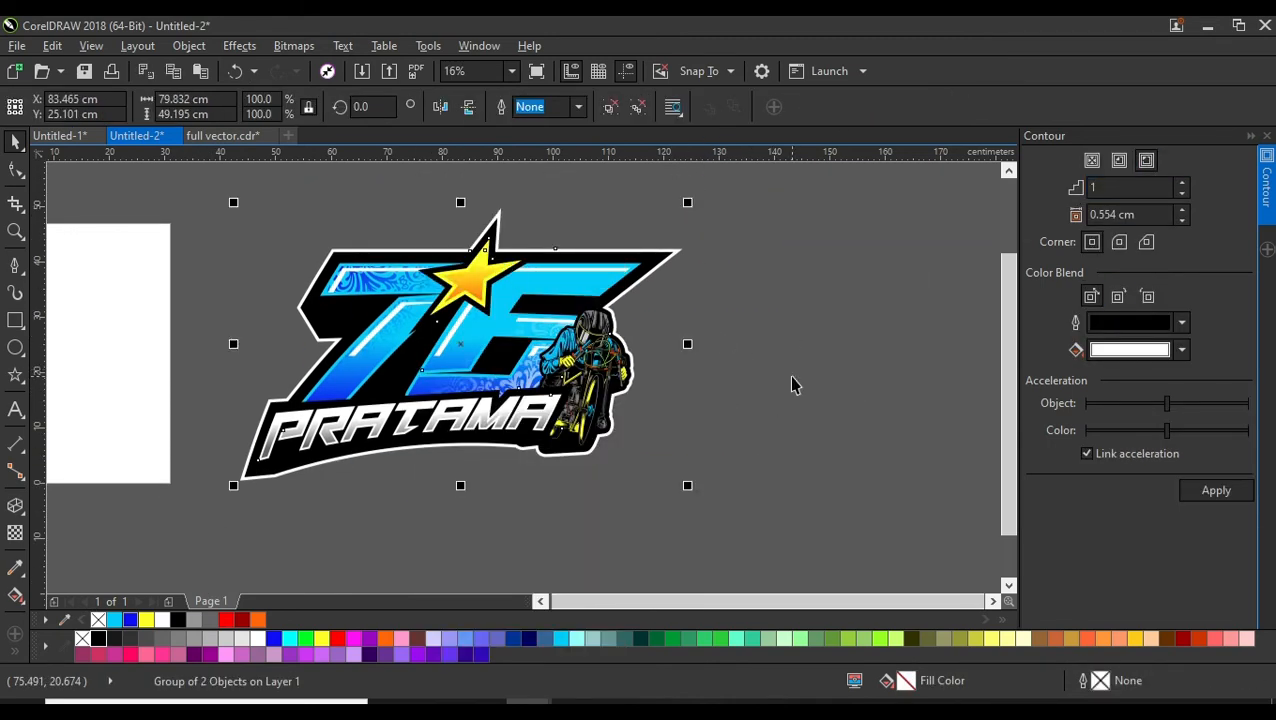
Add a one-step black outside contour with a 0.554 cm offset around the group and break the contour apart
left_click(1182, 351)
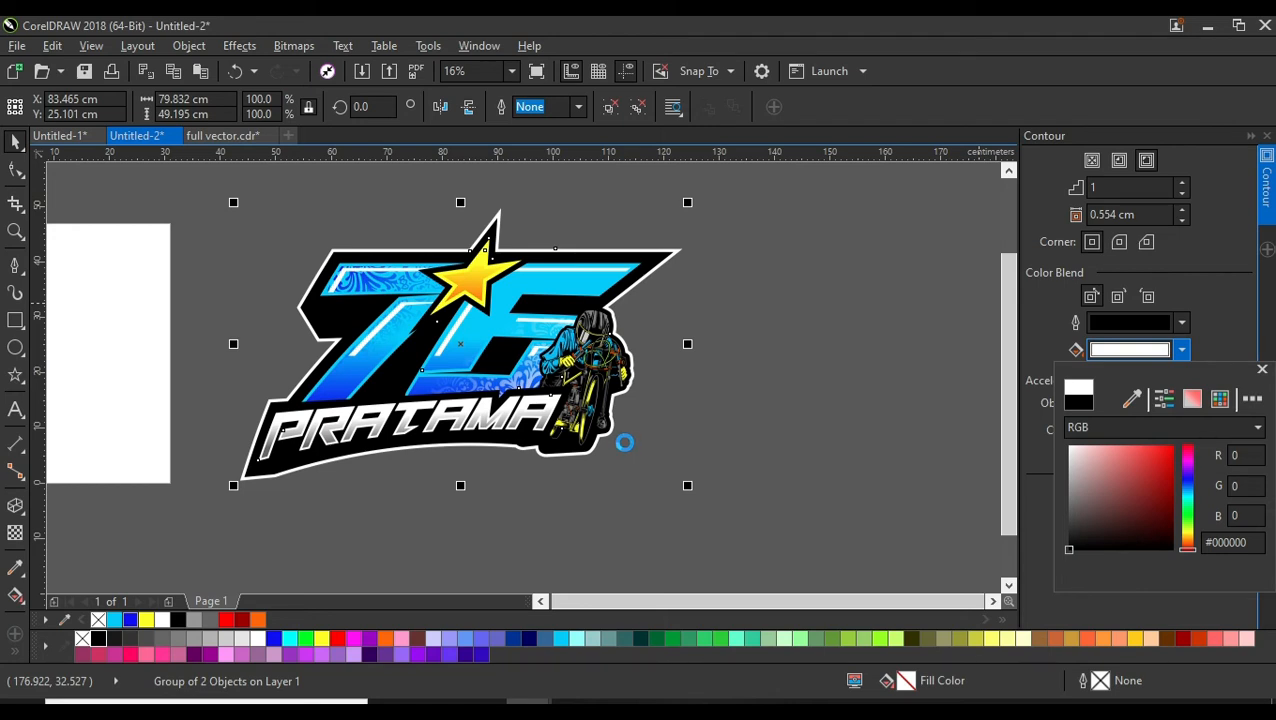
left_click(728, 361)
scroll(590, 260, "up", 3)
right_click(601, 280)
left_click(629, 316)
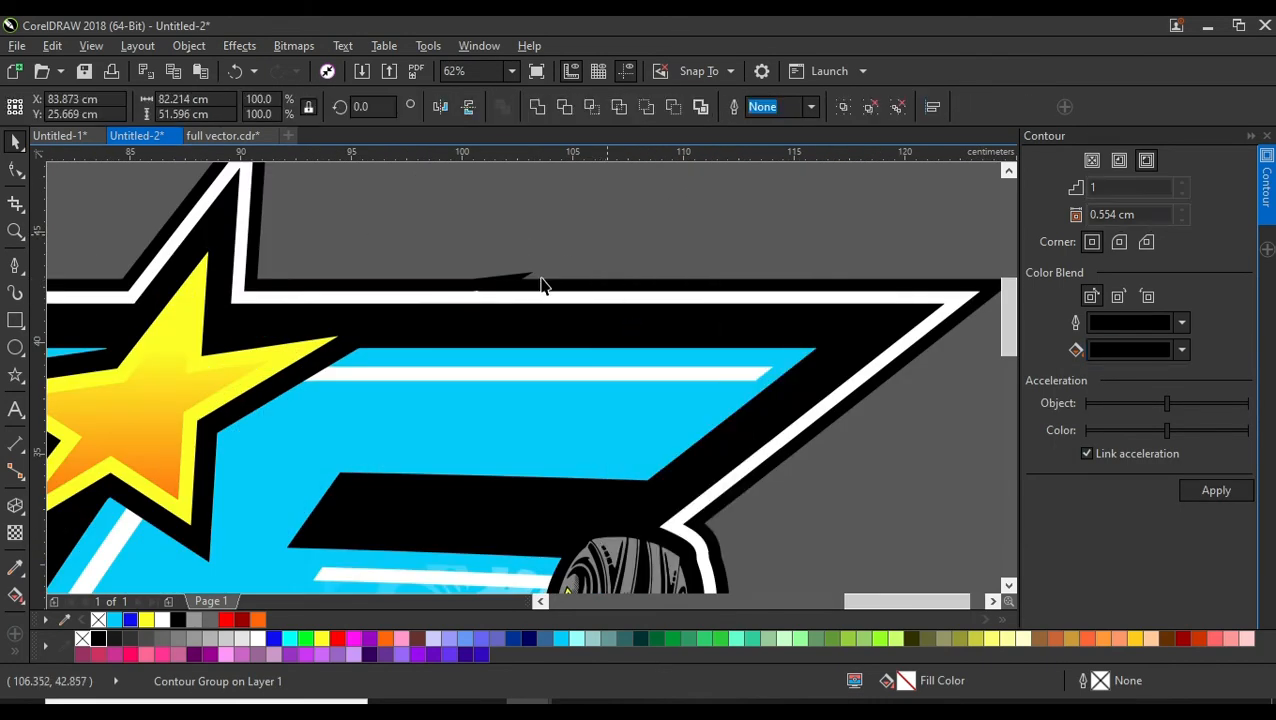
Remove the small spike from the black contour's upper edge beside the star
left_click(541, 282)
key("F10")
scroll(302, 252, "down", 2)
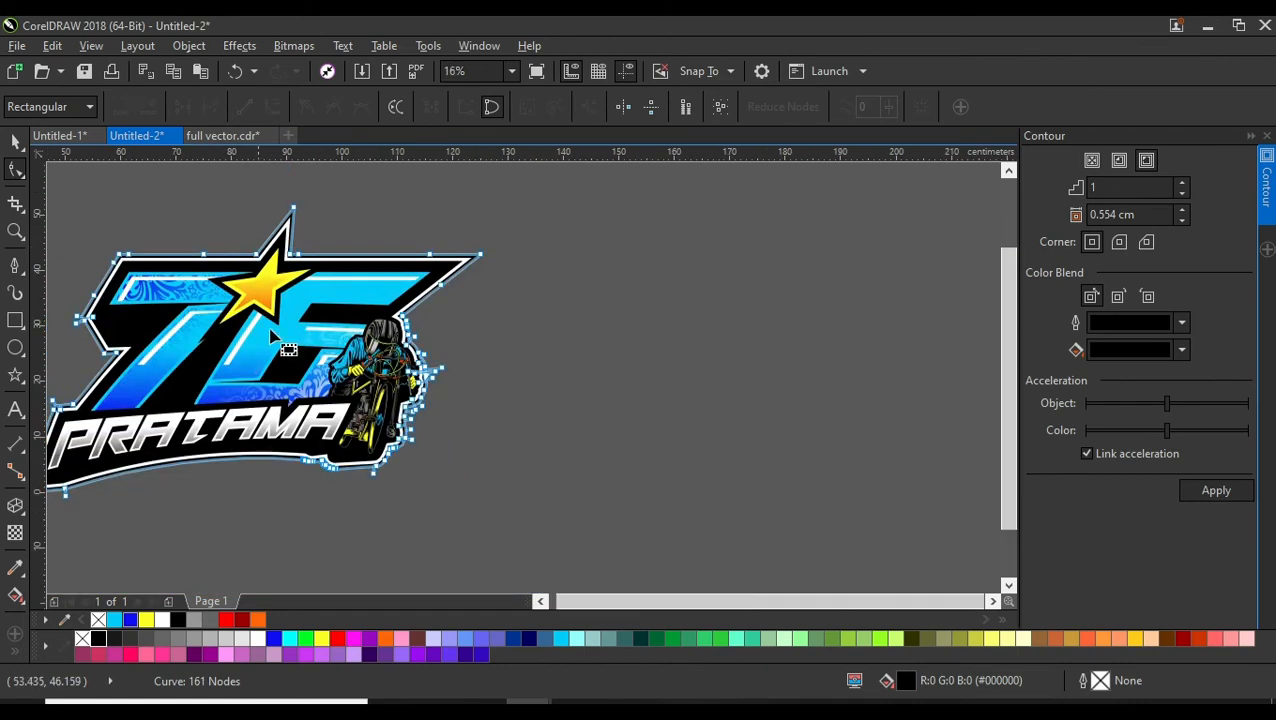
left_click_drag(285, 342, 464, 298)
left_click(15, 142)
left_click(195, 370)
scroll(230, 398, "up", 5)
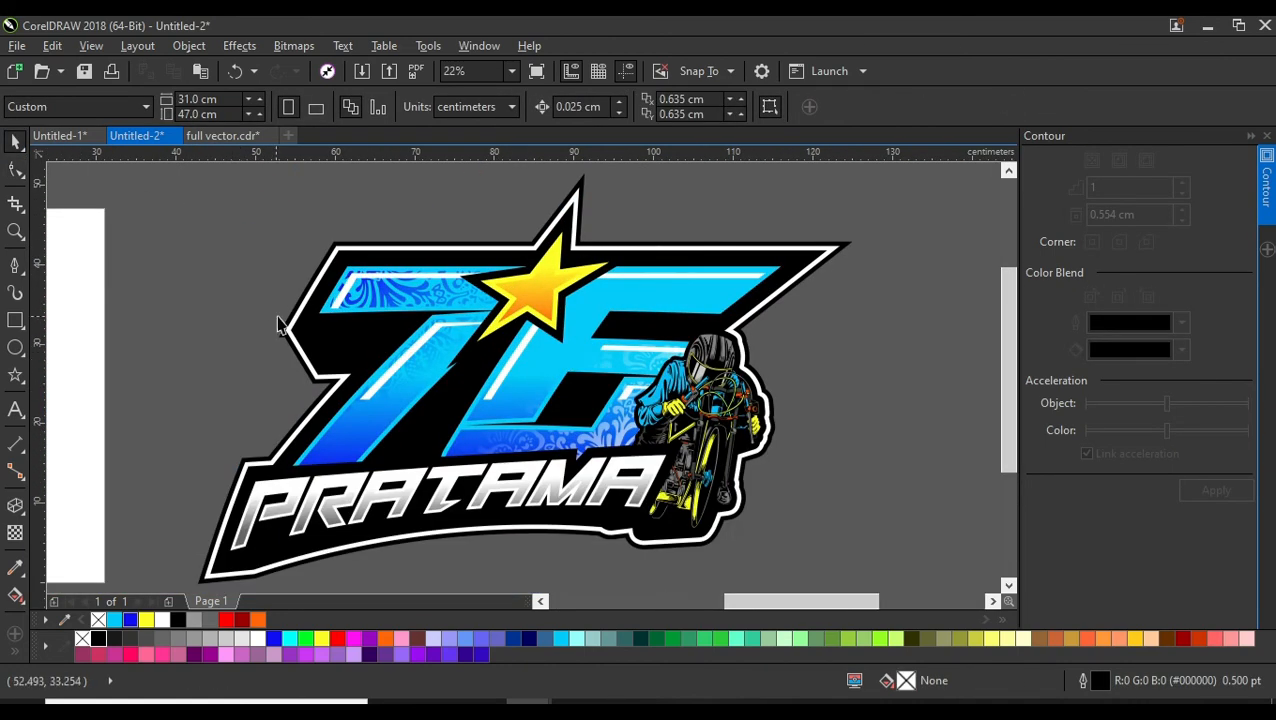
left_click(208, 356)
key("F10")
left_click_drag(96, 343, 156, 399)
key("Delete")
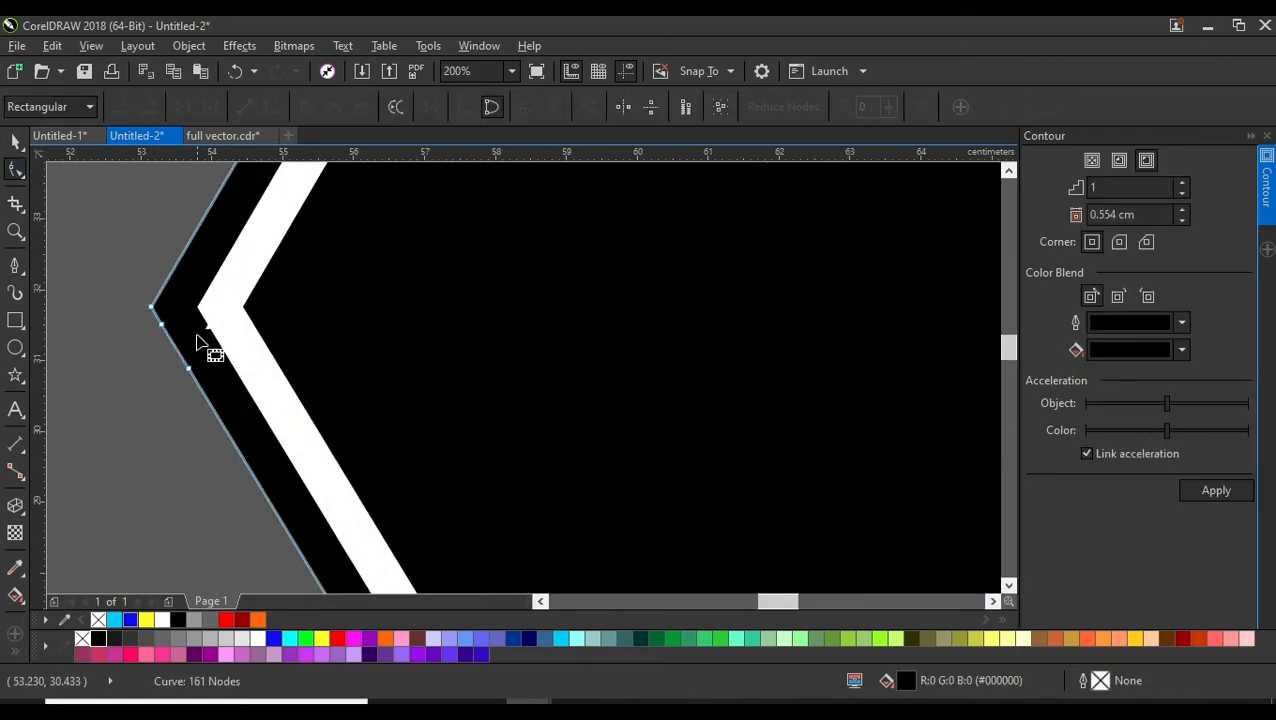
key("Escape")
Ungroup the artwork and its white contour
left_click(10, 142)
left_click(230, 285)
left_click(608, 110)
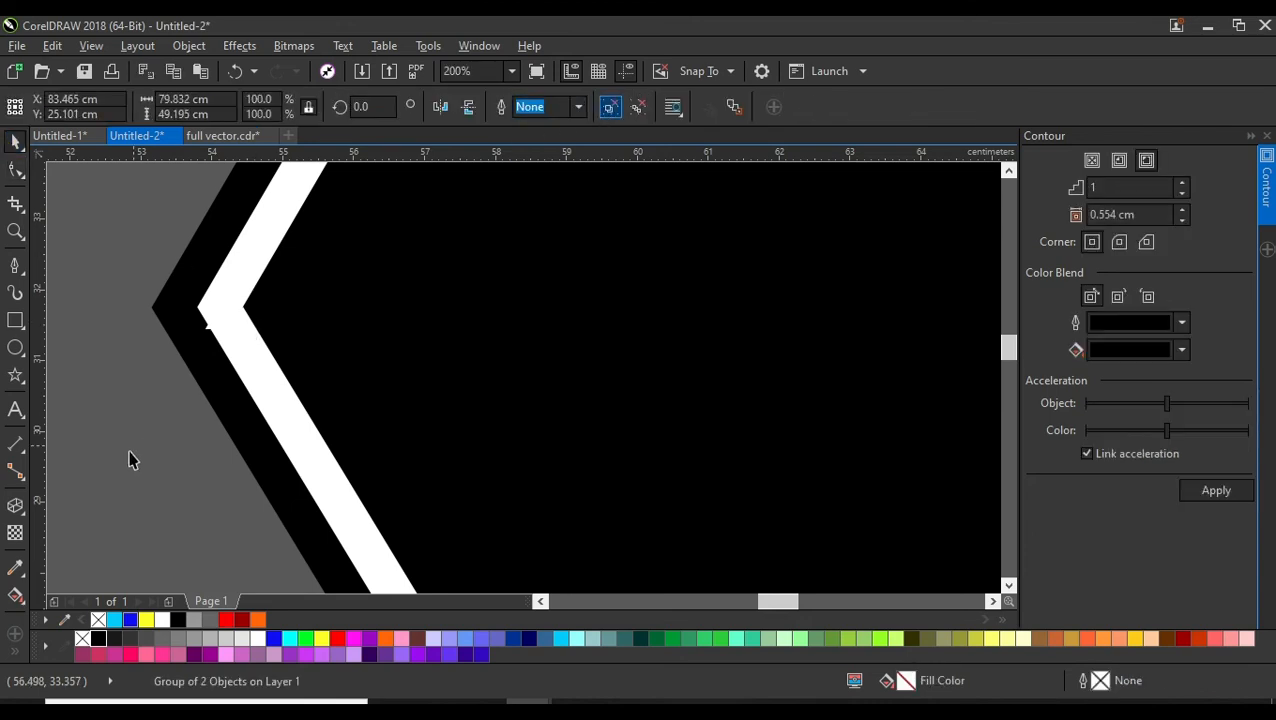
left_click(131, 458)
Delete the stray nodes forming the tiny spike at the leftmost corner of the white contour
left_click(203, 302)
key("F10")
scroll(184, 307, "up", 2)
left_click_drag(191, 435, 353, 328)
key("Delete")
scroll(295, 314, "down", 3)
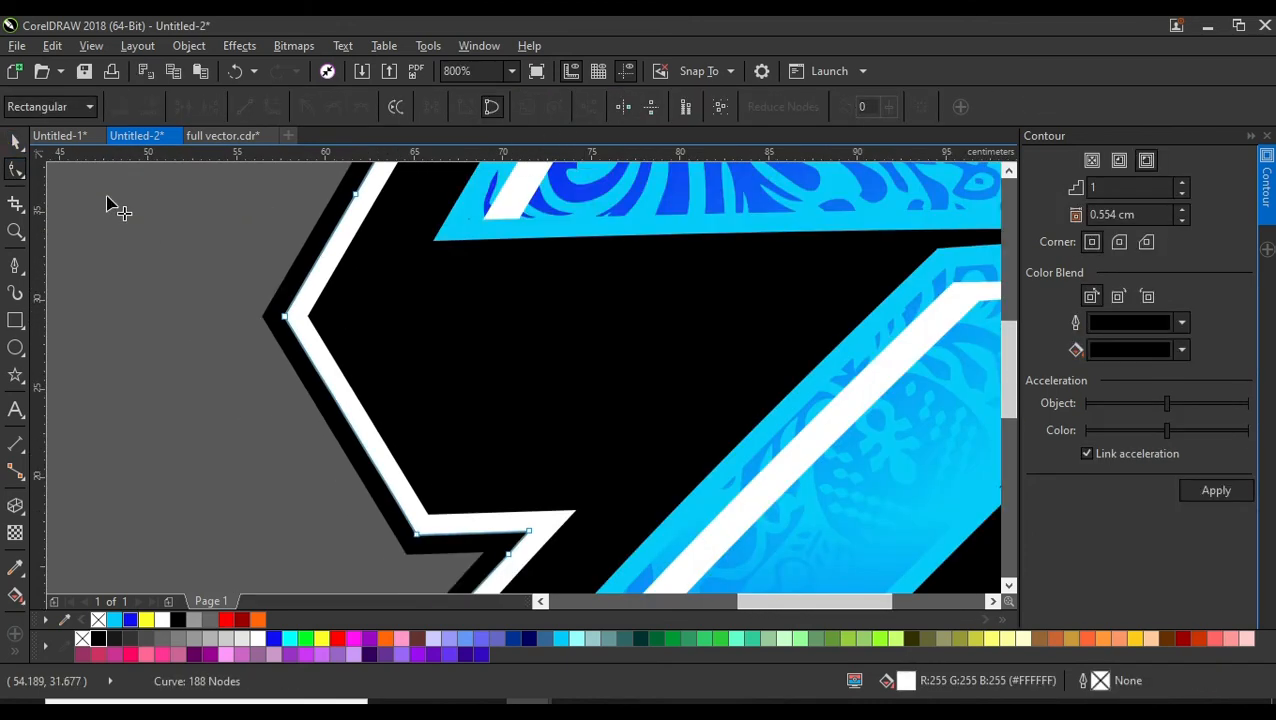
Select the artwork with its white and black contours and group all three objects
left_click(15, 142)
scroll(137, 293, "down", 1)
left_click(139, 291)
scroll(212, 320, "down", 3)
left_click_drag(128, 497, 560, 205)
key("ctrl+g")
key("shift+F2")
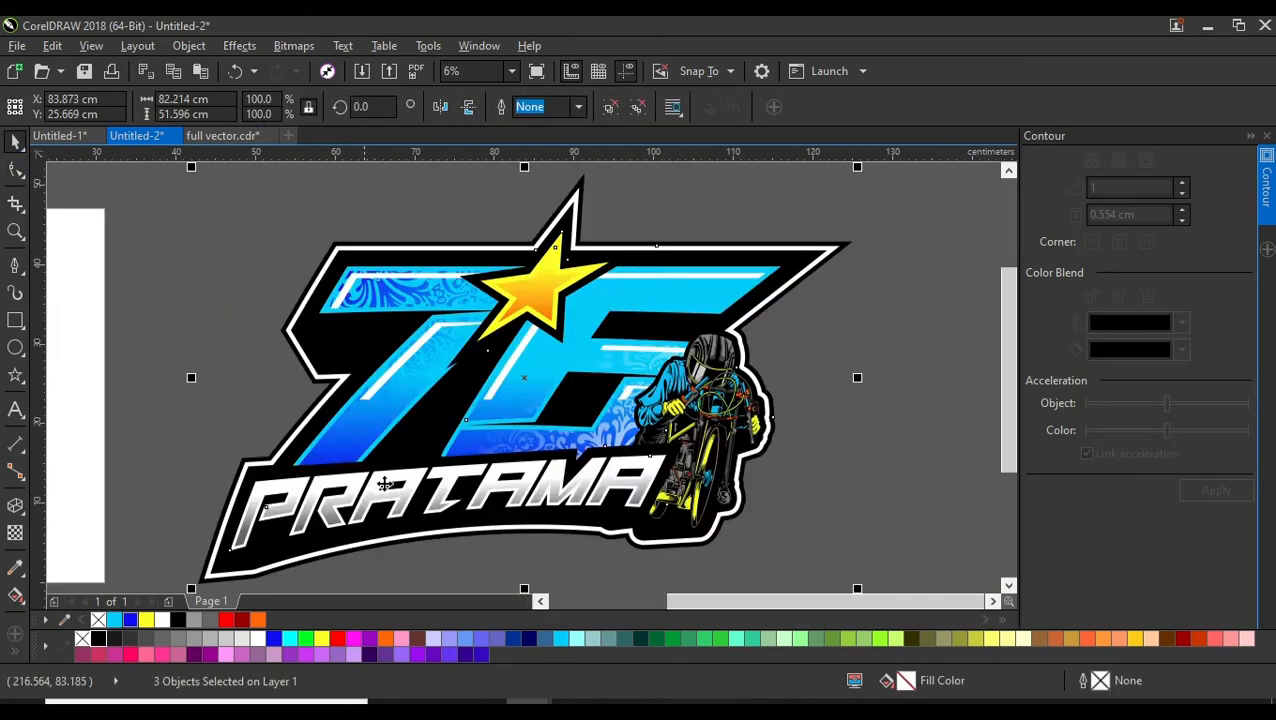
Move the grouped artwork farther into the empty area to the right of the page
left_click_drag(541, 545, 519, 498)
scroll(570, 415, "down", 2)
left_click_drag(571, 415, 387, 429)
left_click_drag(398, 414, 544, 413)
left_click(513, 485)
left_click_drag(513, 482, 431, 495)
Draw a background rectangle about 86.4 × 59.5 cm around the artwork
left_click(15, 320)
left_click_drag(220, 231, 614, 505)
left_click(15, 142)
Fill the rectangle with dark gray #333333 and send it behind the artwork
left_click(126, 645)
right_click(611, 496)
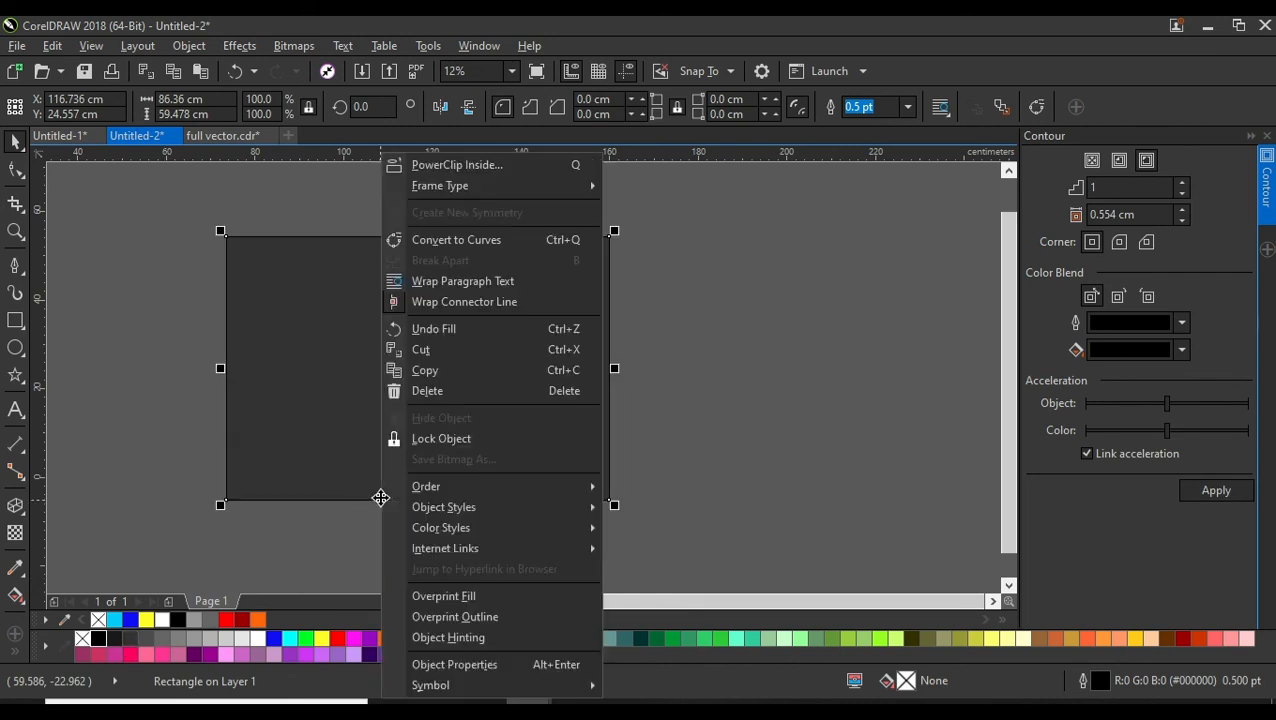
left_click(716, 551)
Center the artwork group horizontally on the dark gray rectangle
left_click(478, 393)
left_click(594, 408, "shift")
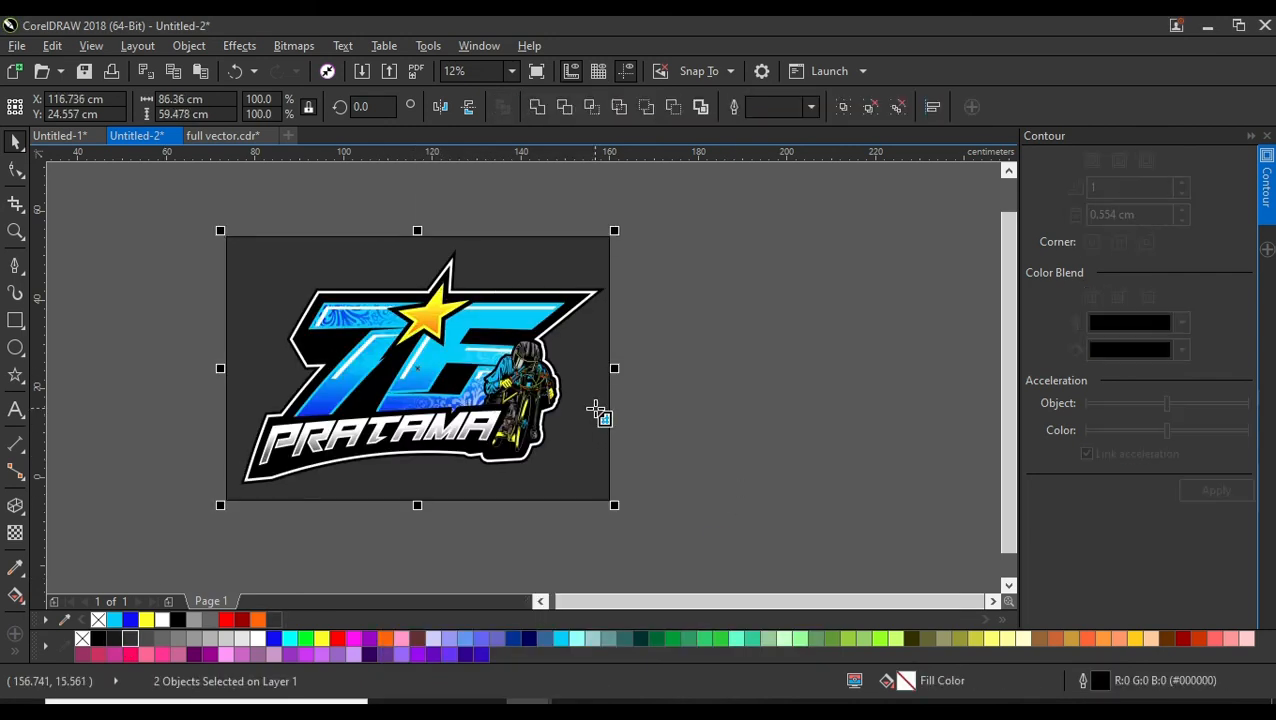
key("c")
key("d")
left_click(676, 408)
left_click(15, 142)
Rotate the artwork group about 6° counterclockwise within the background rectangle
left_click(486, 411)
left_click(486, 411)
left_click_drag(606, 490, 630, 472)
left_click(709, 475)
Remove the background rectangle's outline and fill it with a darker, nearly black gray
left_click(432, 382)
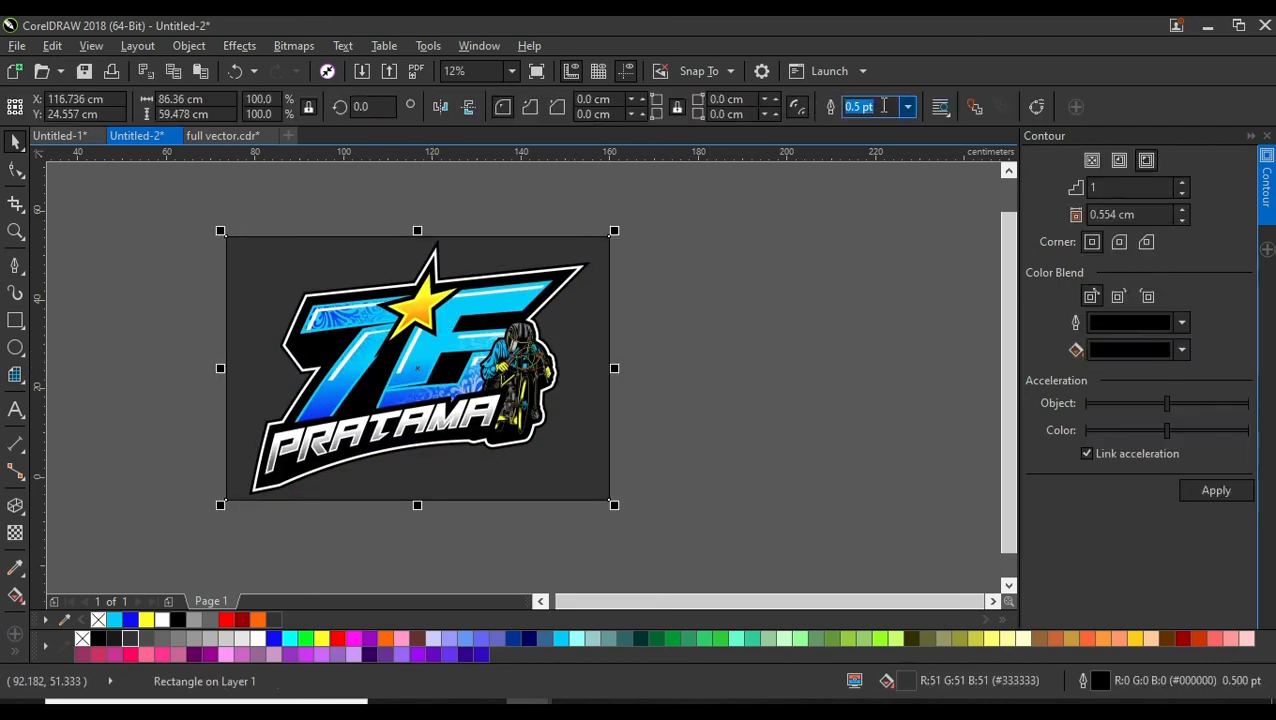
left_click(907, 106)
left_click(860, 125)
left_click(440, 400)
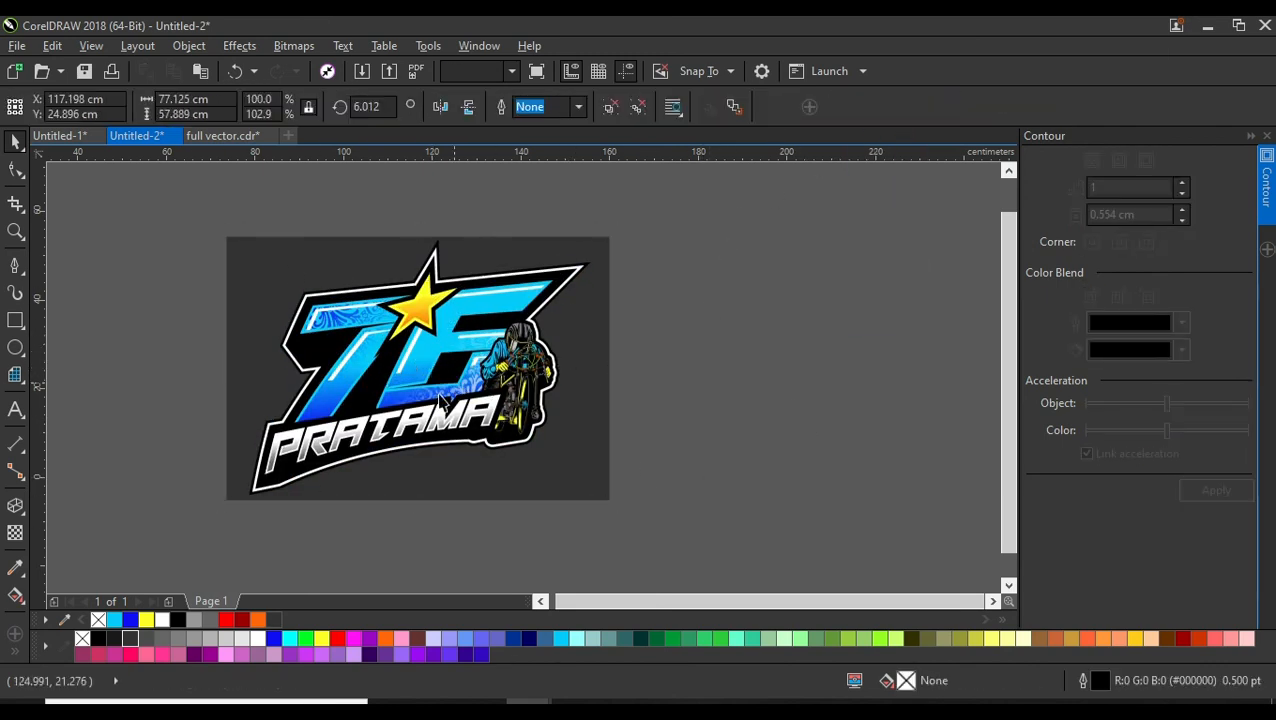
left_click(336, 498)
left_click(114, 638)
left_click(130, 377)
Duplicate the artwork group beside the background and scale the copy down to about 45 × 33.7 cm
left_click(406, 361)
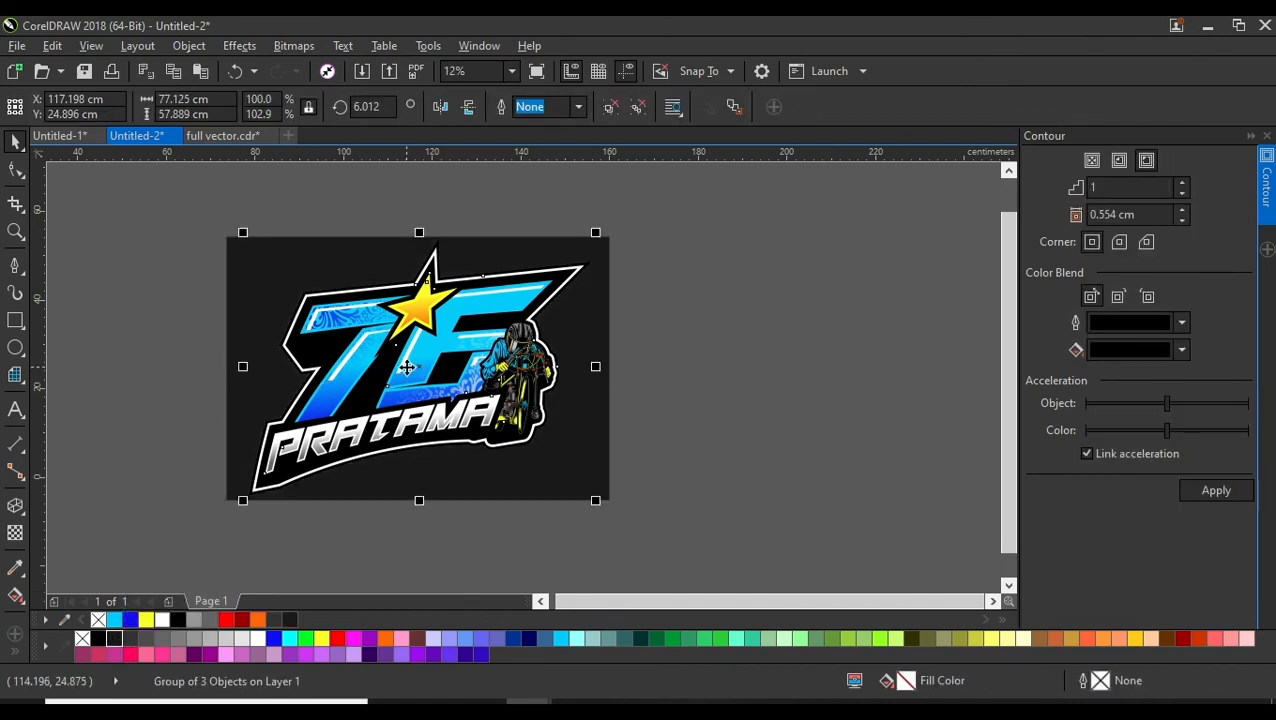
left_click(209, 311)
left_click_drag(411, 343, 714, 408)
right_click(714, 408)
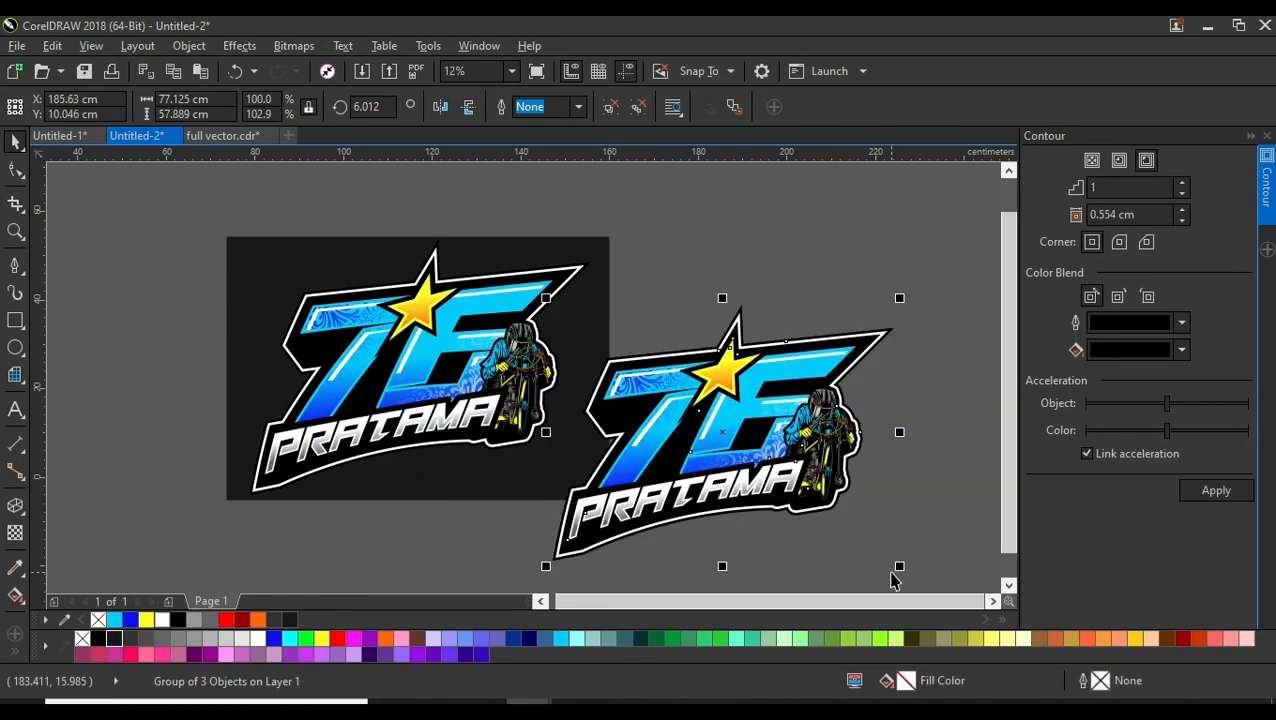
left_click_drag(899, 563, 828, 512)
Convert the small copy to a 300 dpi RGB bitmap and place it over the background's lower-right corner
left_click(309, 47)
left_click(322, 62)
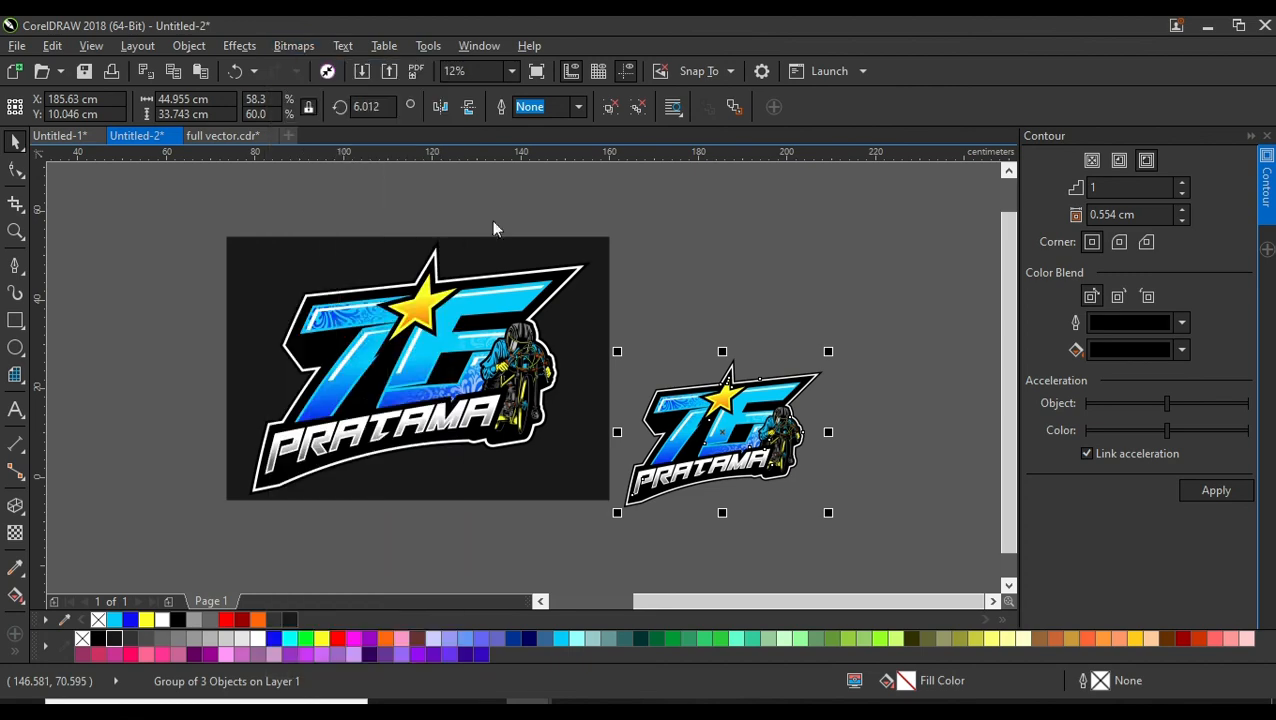
left_click(588, 470)
left_click_drag(743, 472, 551, 481)
Try the Multiply merge mode on the bitmap copy and set it back to Normal
left_click(17, 535)
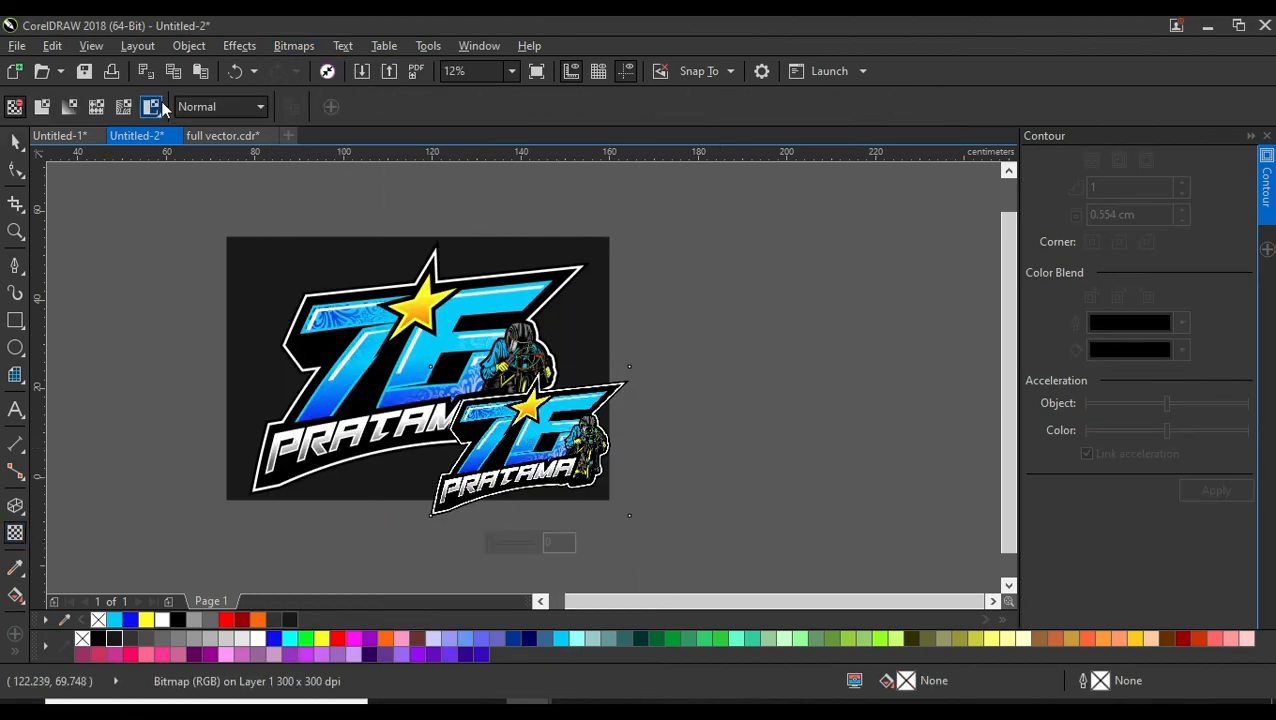
left_click(256, 107)
left_click(220, 208)
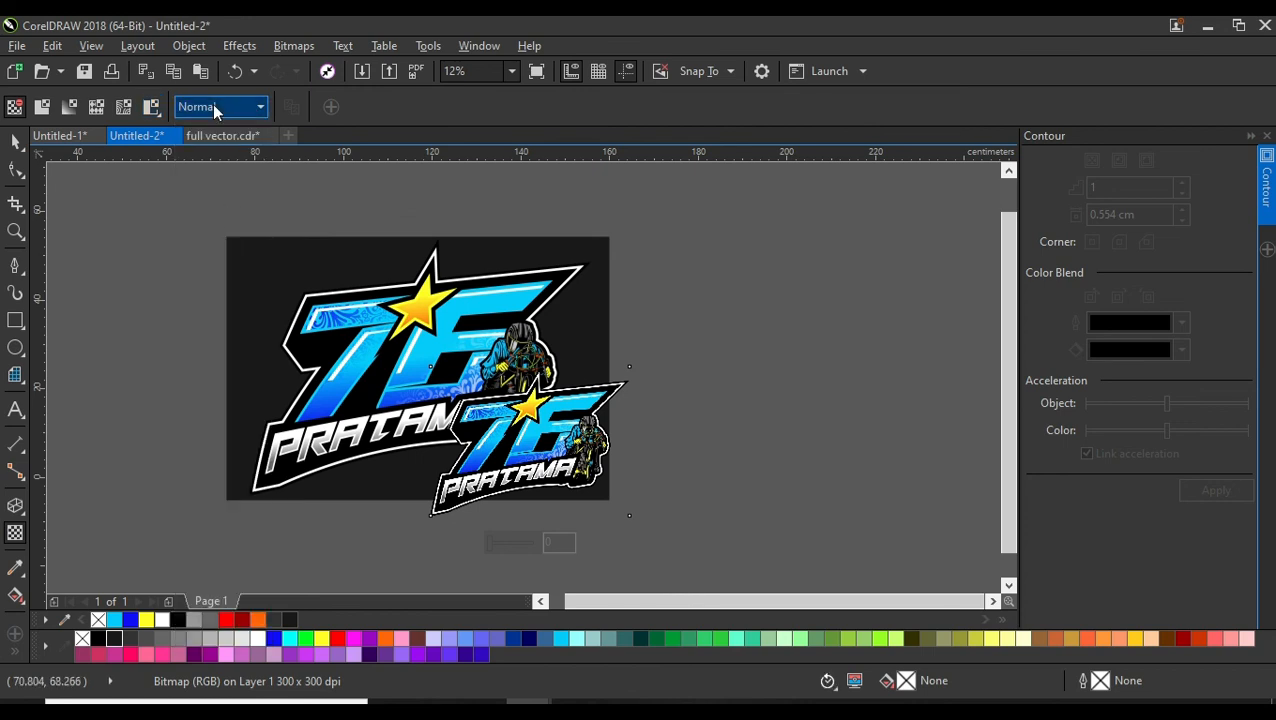
left_click(214, 108)
left_click(209, 202)
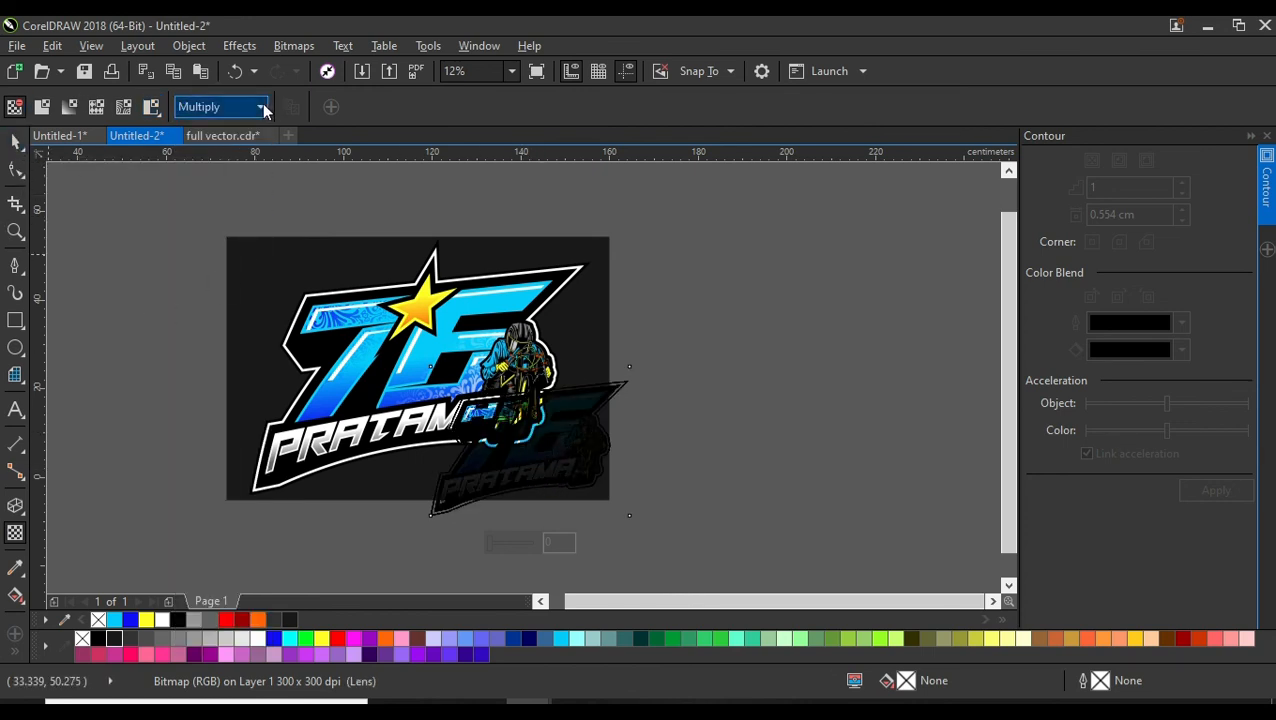
left_click(263, 107)
left_click(207, 126)
Move the bitmap copy off the background and delete it
left_click(16, 142)
left_click_drag(574, 451, 734, 423)
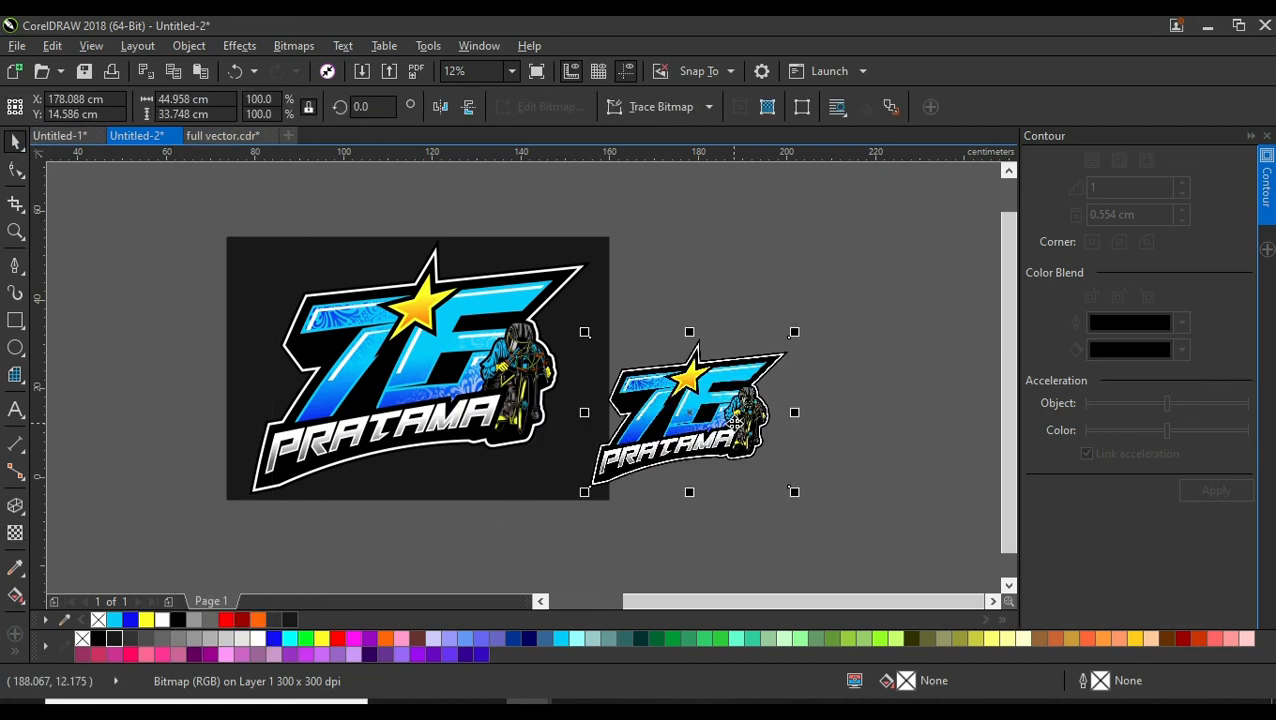
right_click(734, 423)
left_click(814, 410)
key("F4")
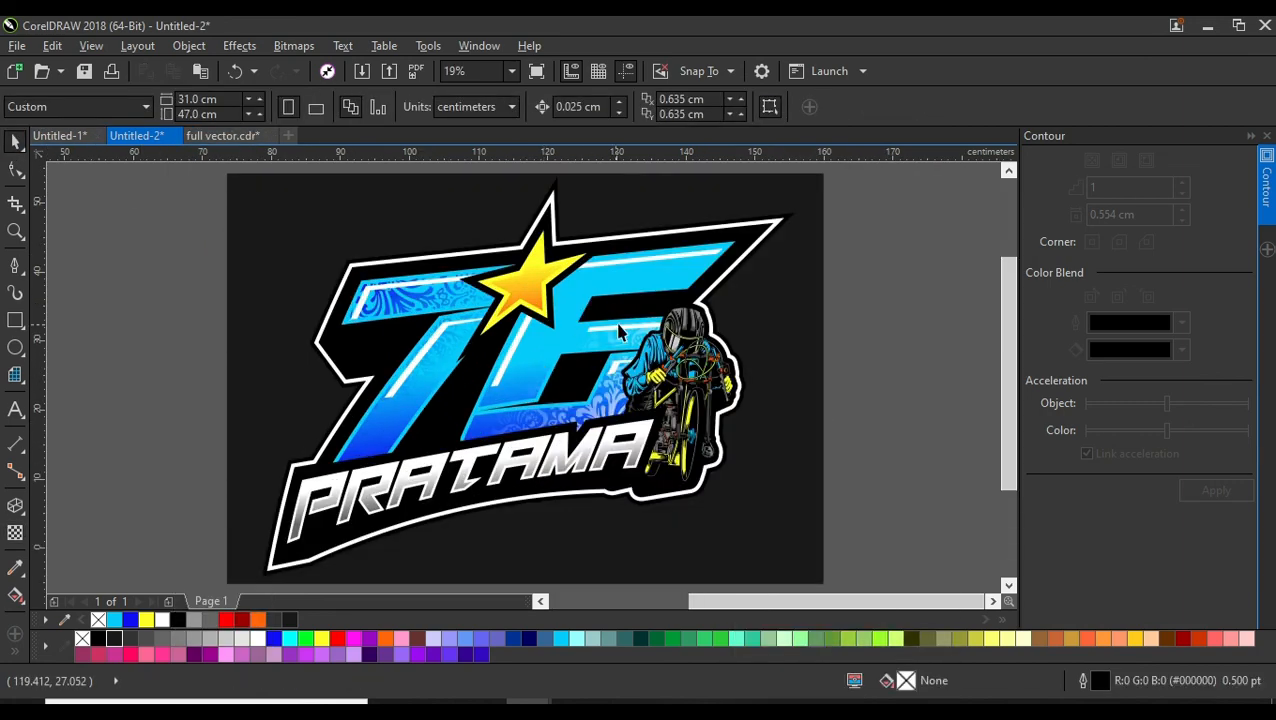